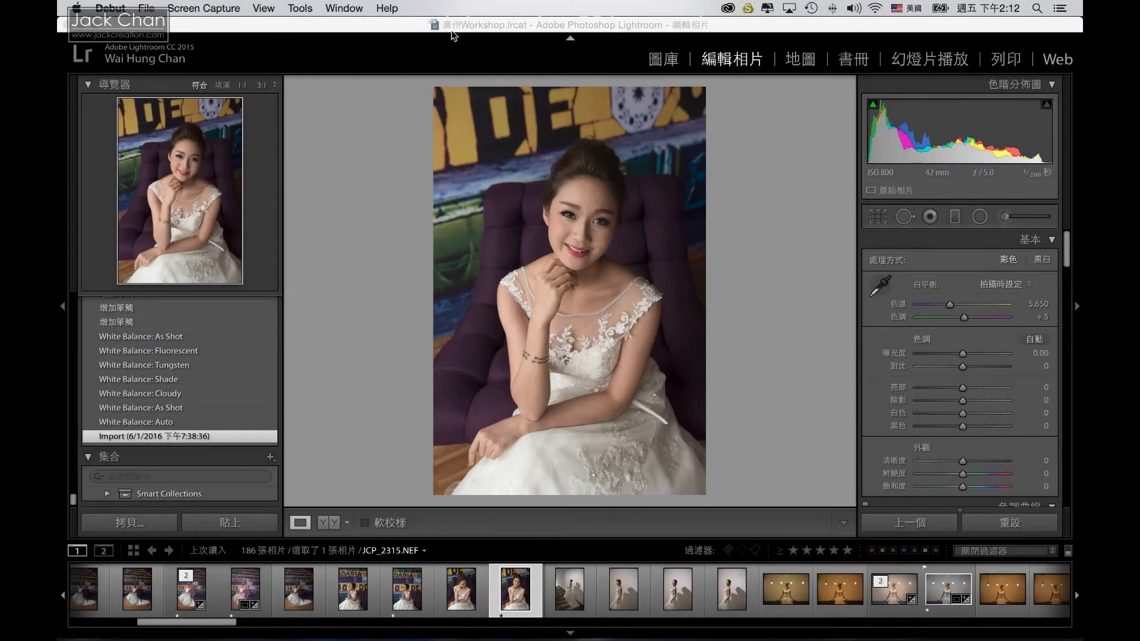
Inspect the bride's eyes and face at 1:1 and 3:1 zoom, then return to Fit view.
click(409, 30)
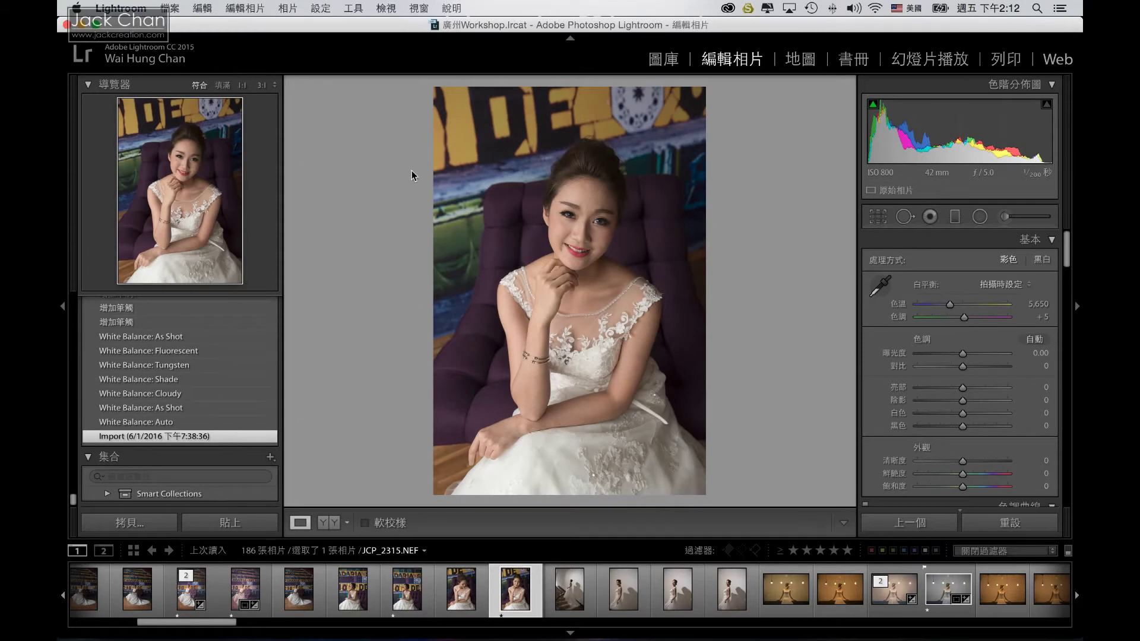
mouse_move(568, 590)
mouse_move(514, 590)
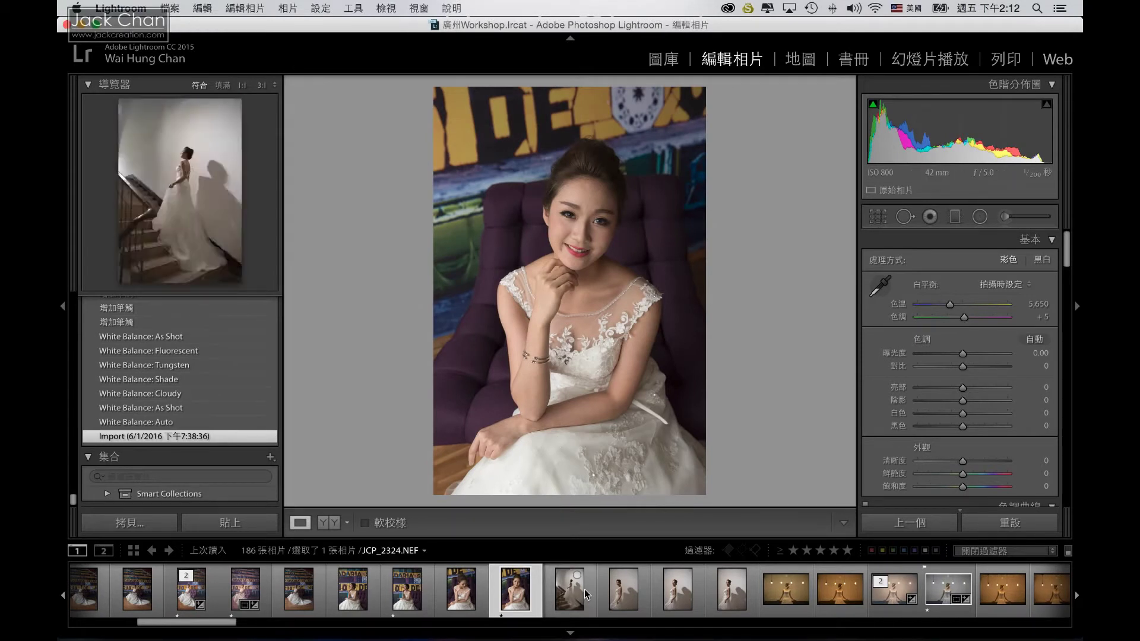
scroll(587, 591, right, 1)
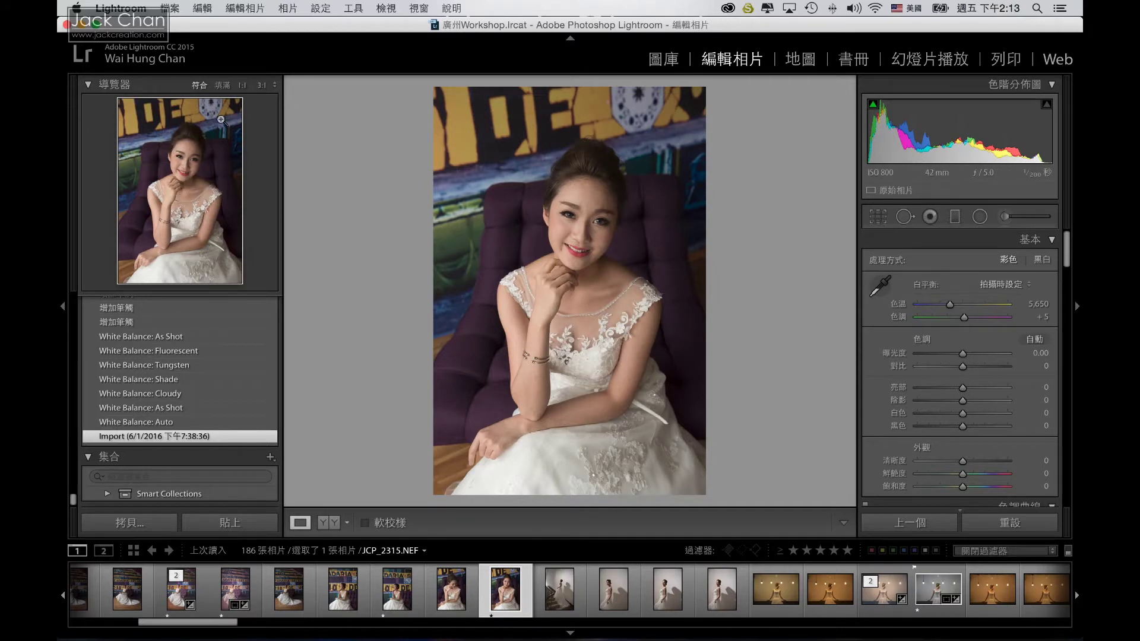
click(241, 86)
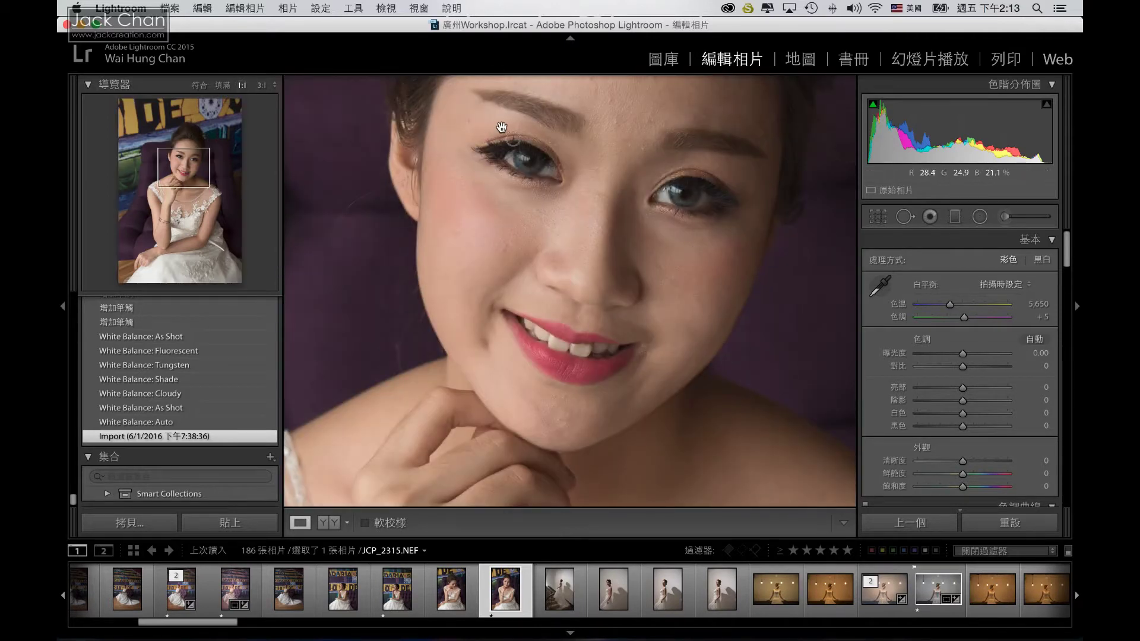
drag(508, 135, 499, 205)
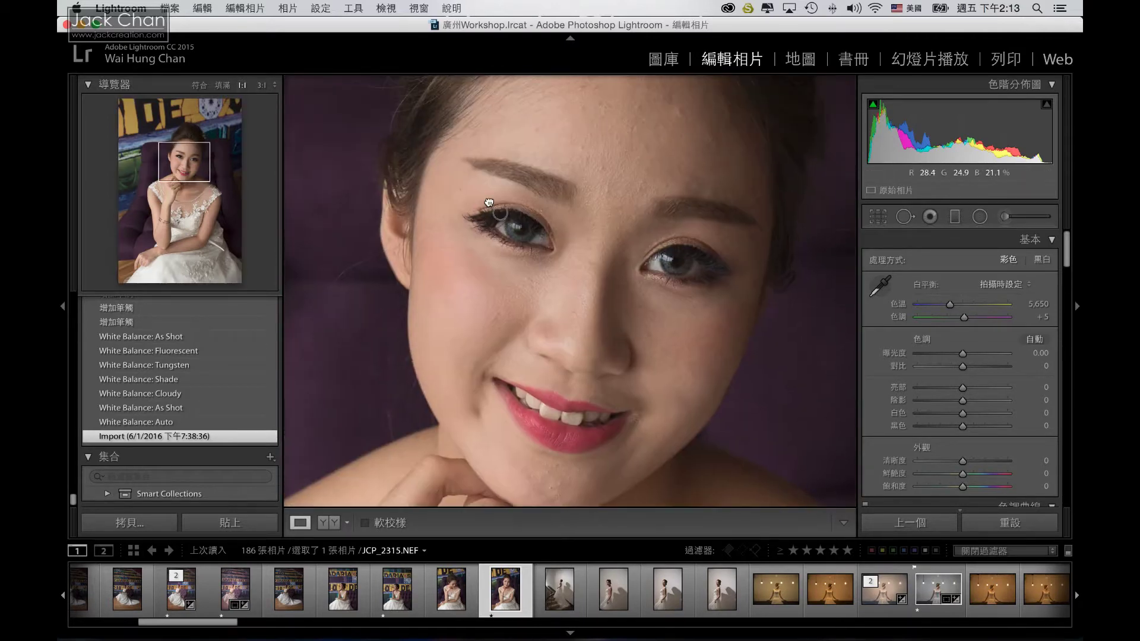
click(261, 85)
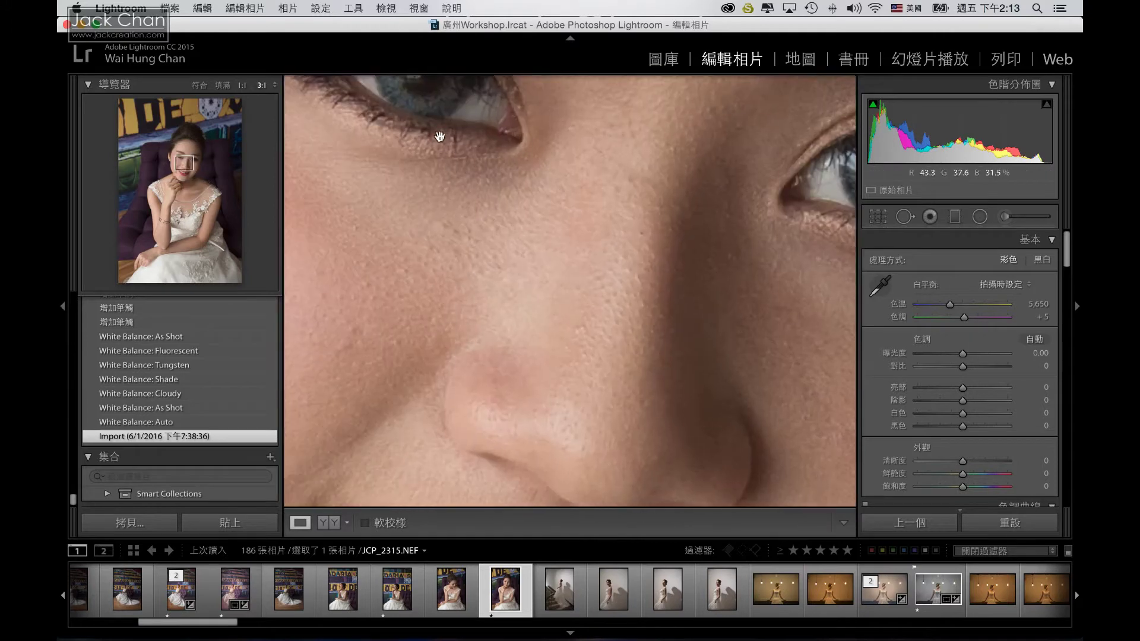
drag(446, 138, 547, 330)
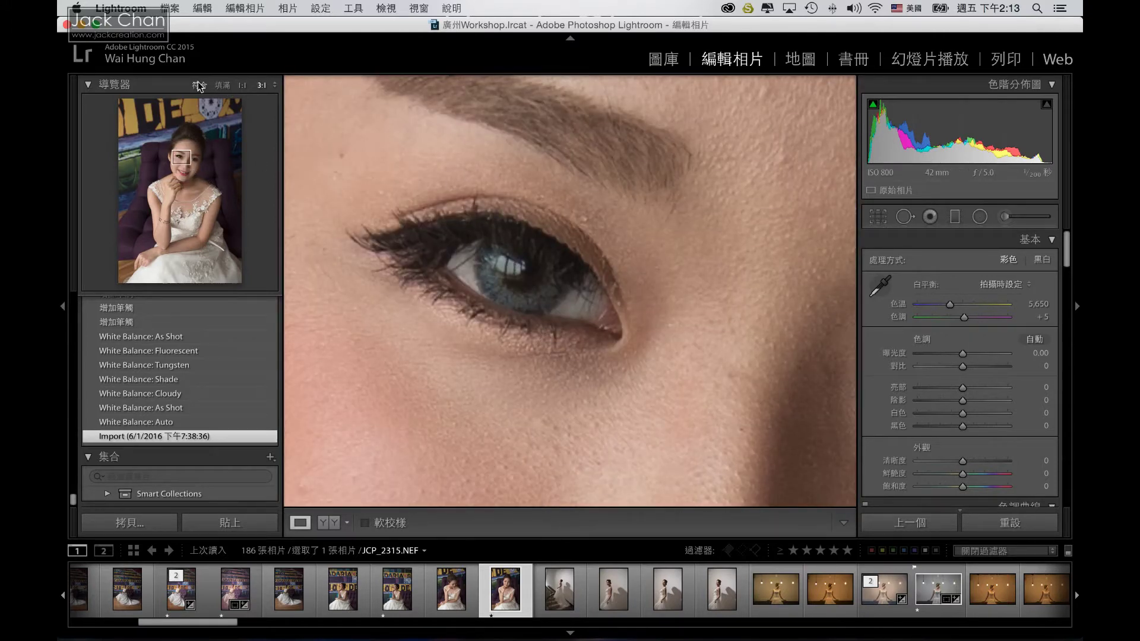
click(199, 84)
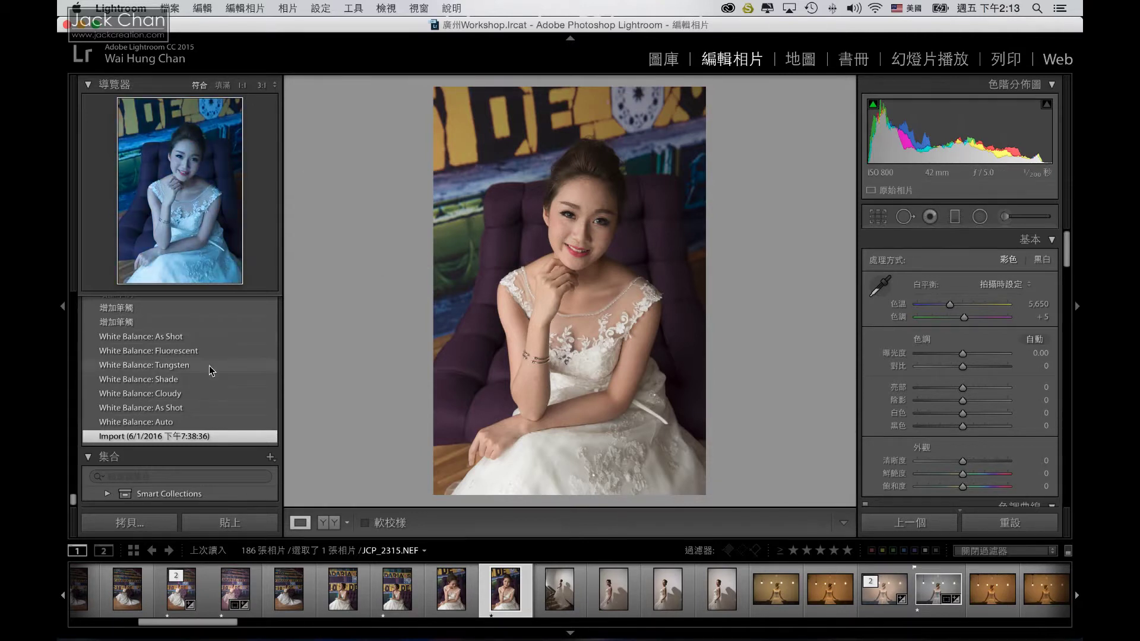
scroll(209, 366, up, 5)
scroll(209, 366, up, 5)
scroll(209, 365, up, 5)
scroll(209, 366, up, 5)
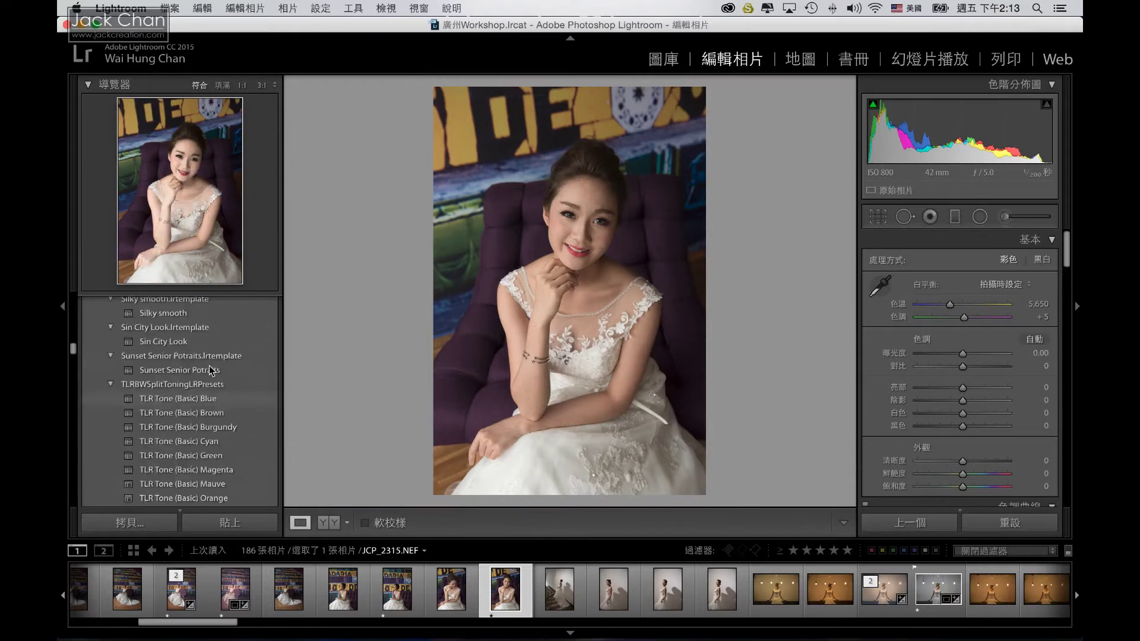
scroll(209, 366, up, 5)
scroll(209, 366, up, 5)
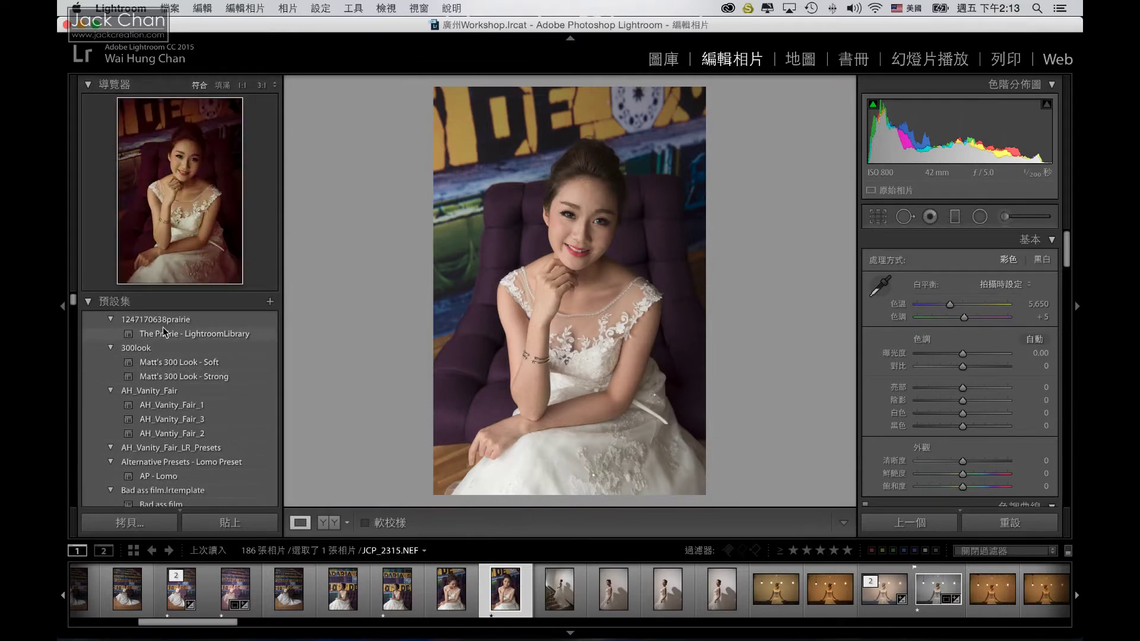
click(110, 320)
click(109, 334)
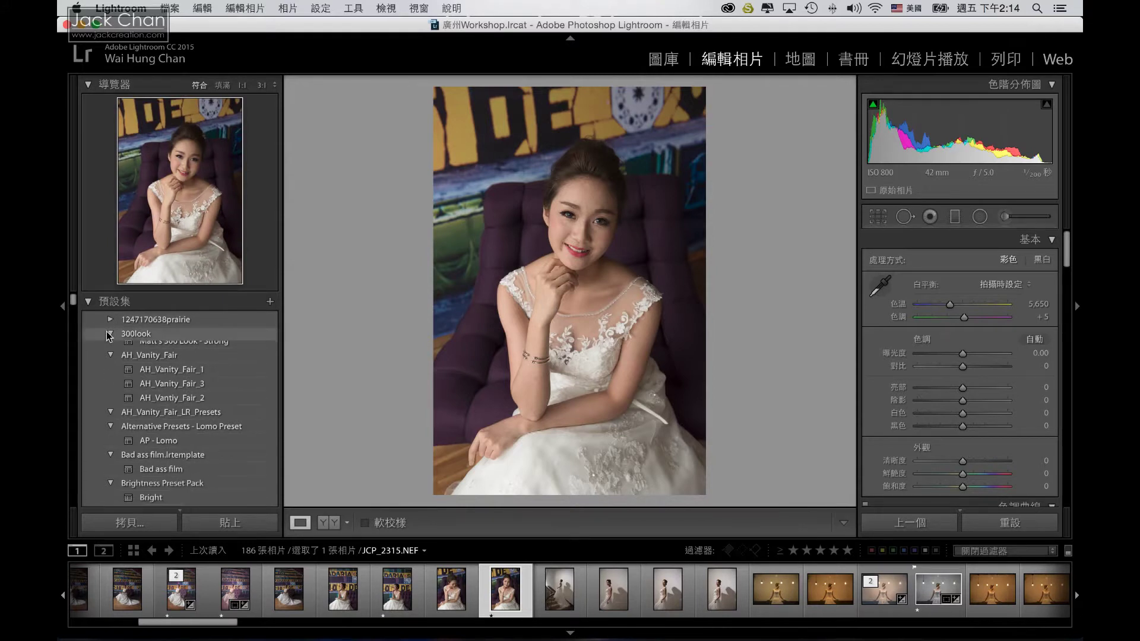
click(110, 363)
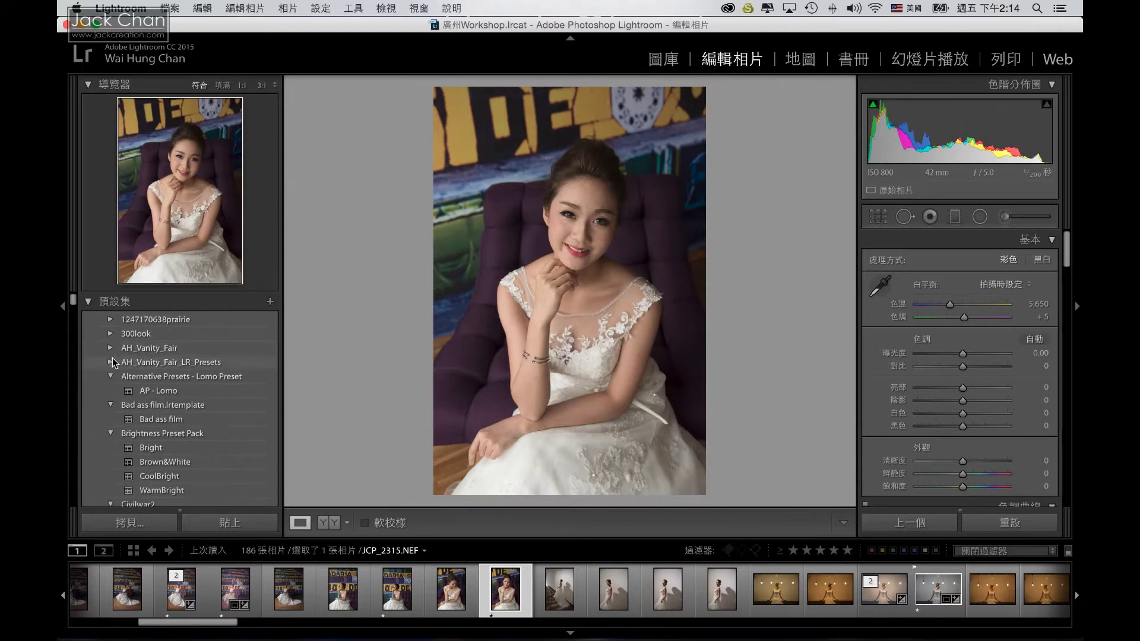
Scroll through the Presets list to browse the installed preset collections.
scroll(181, 376, down, 2)
scroll(181, 375, down, 3)
scroll(172, 377, down, 3)
scroll(166, 376, down, 3)
scroll(166, 380, down, 3)
scroll(167, 380, down, 2)
scroll(166, 380, down, 2)
scroll(166, 380, down, 2)
scroll(166, 380, down, 1)
scroll(166, 380, down, 1)
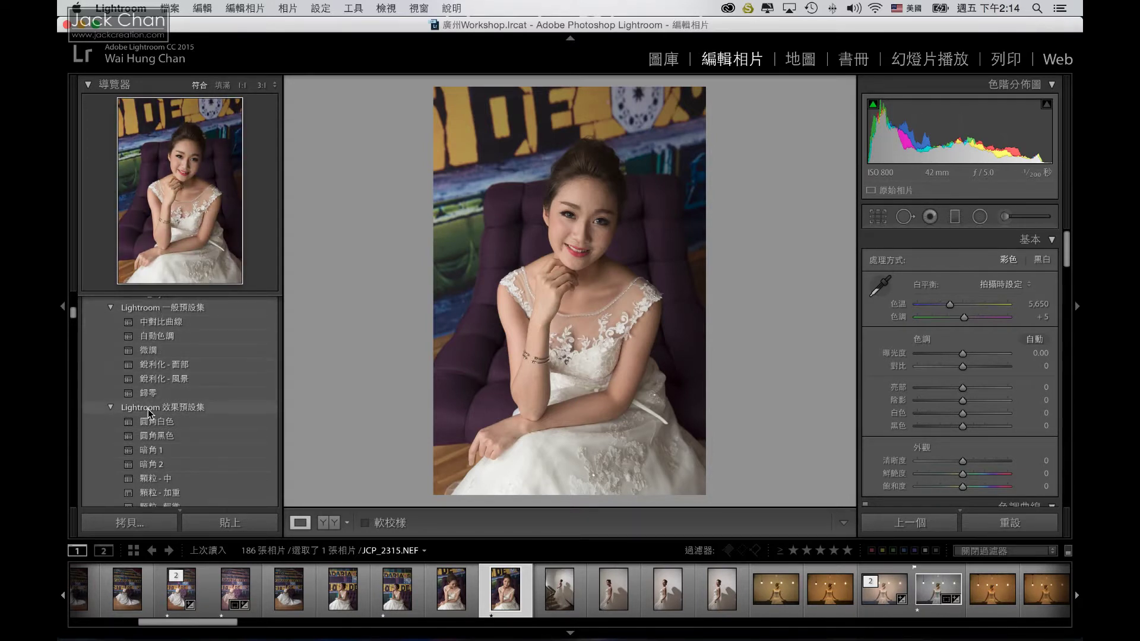
scroll(149, 414, up, 2)
scroll(149, 414, up, 4)
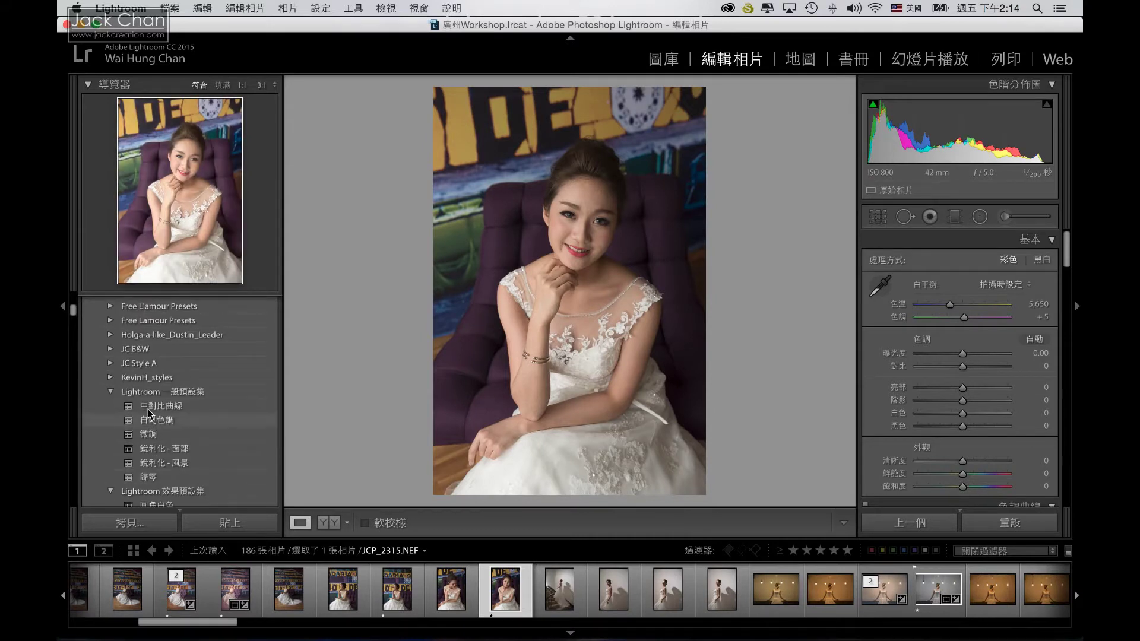
scroll(149, 414, down, 1)
scroll(149, 414, down, 1)
scroll(149, 414, up, 2)
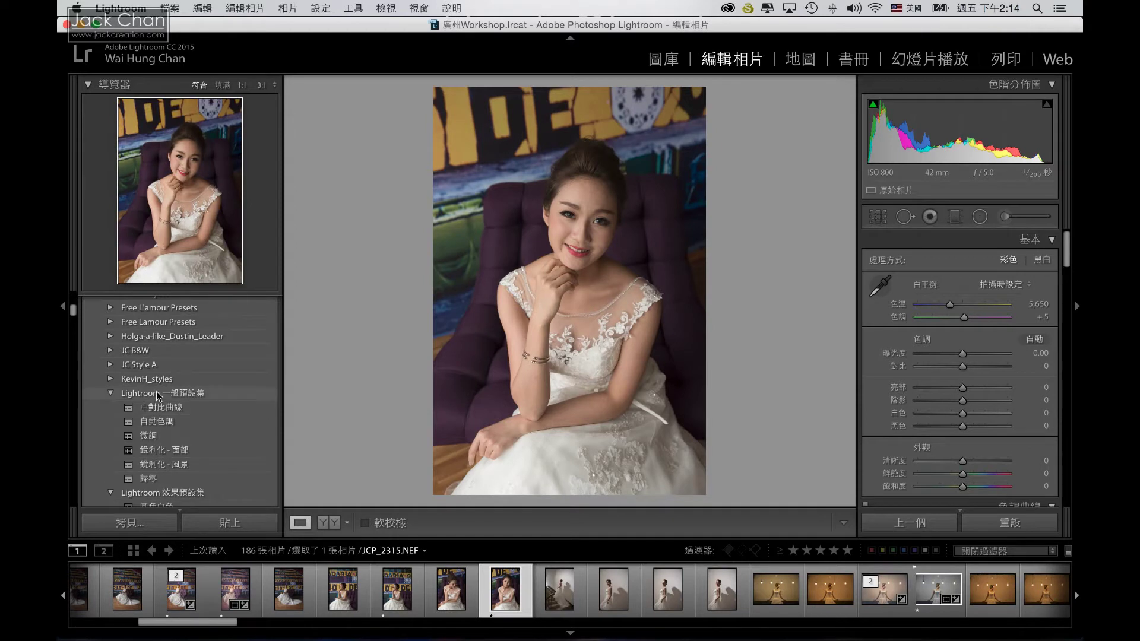
scroll(155, 397, down, 1)
scroll(149, 404, down, 2)
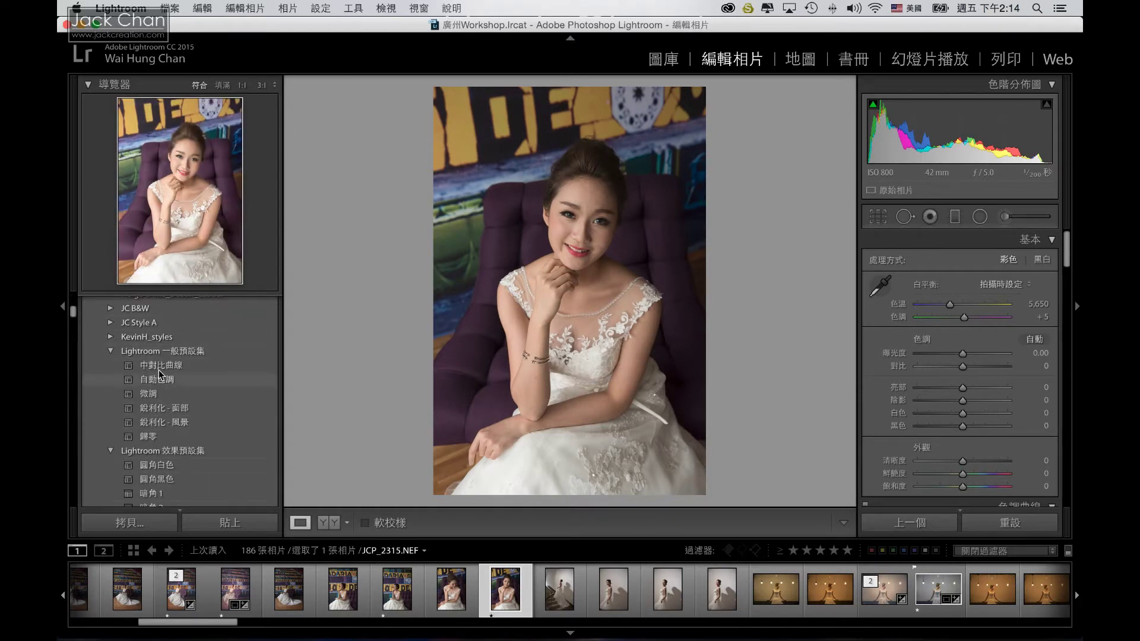
scroll(157, 371, up, 3)
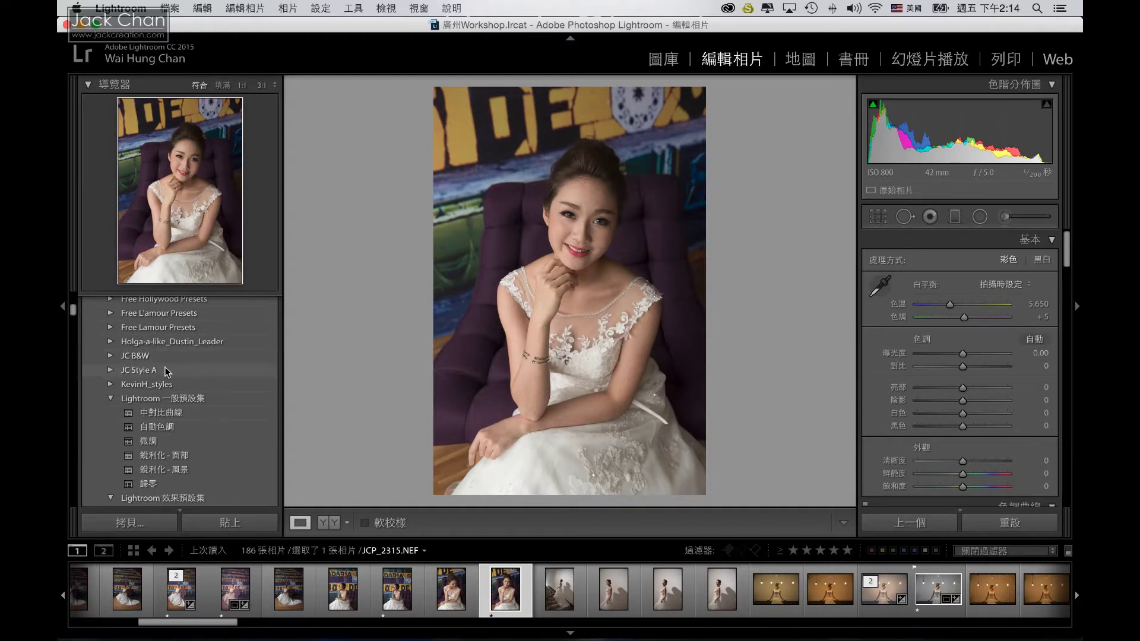
scroll(165, 373, down, 3)
scroll(166, 373, down, 1)
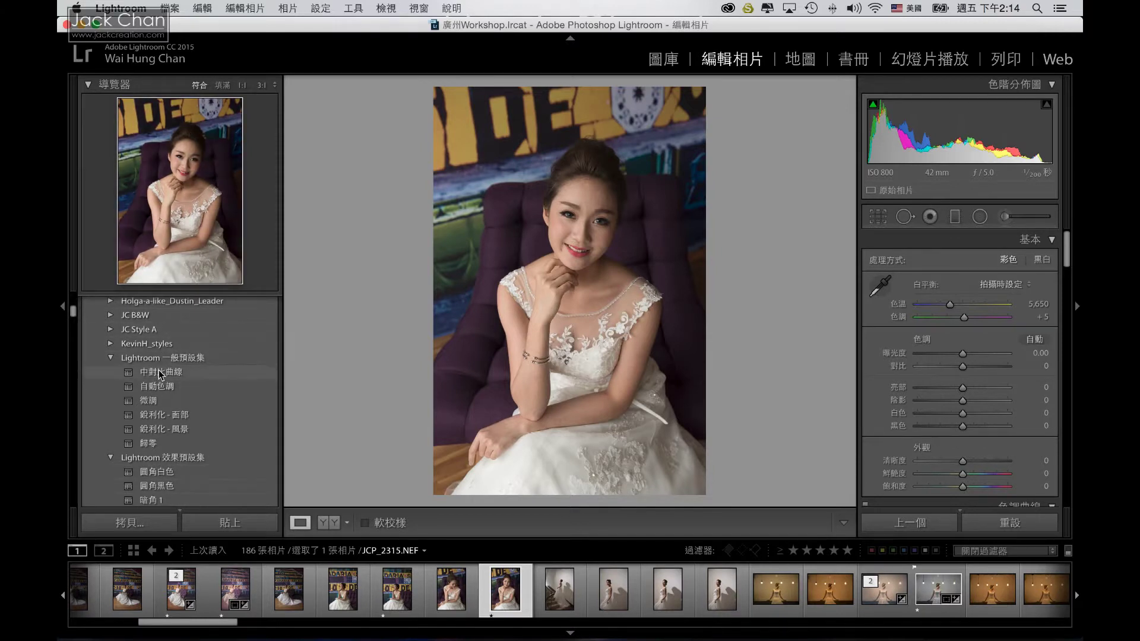
scroll(158, 369, up, 10)
scroll(159, 370, up, 10)
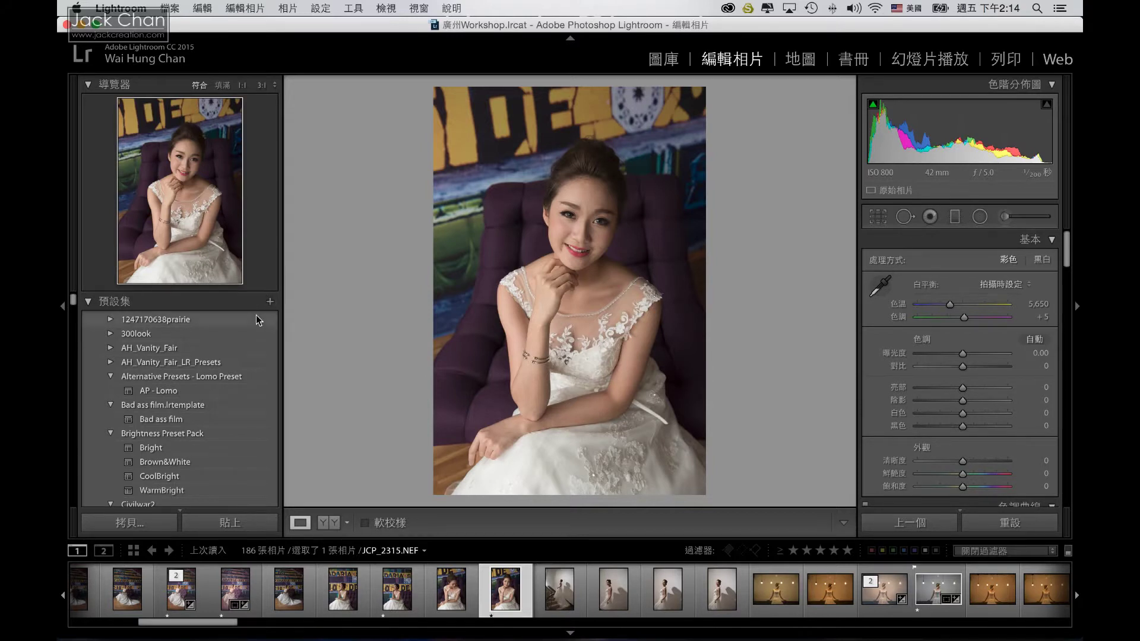
Restore the 更新清晰度調整 history step: temperature 4,796, exposure +0.30, shadows +58, clarity +9.
scroll(256, 315, down, 5)
scroll(256, 315, down, 5)
scroll(255, 315, down, 5)
scroll(226, 358, down, 5)
scroll(227, 357, down, 5)
scroll(226, 358, down, 5)
scroll(227, 358, down, 5)
scroll(227, 357, down, 5)
scroll(227, 357, down, 5)
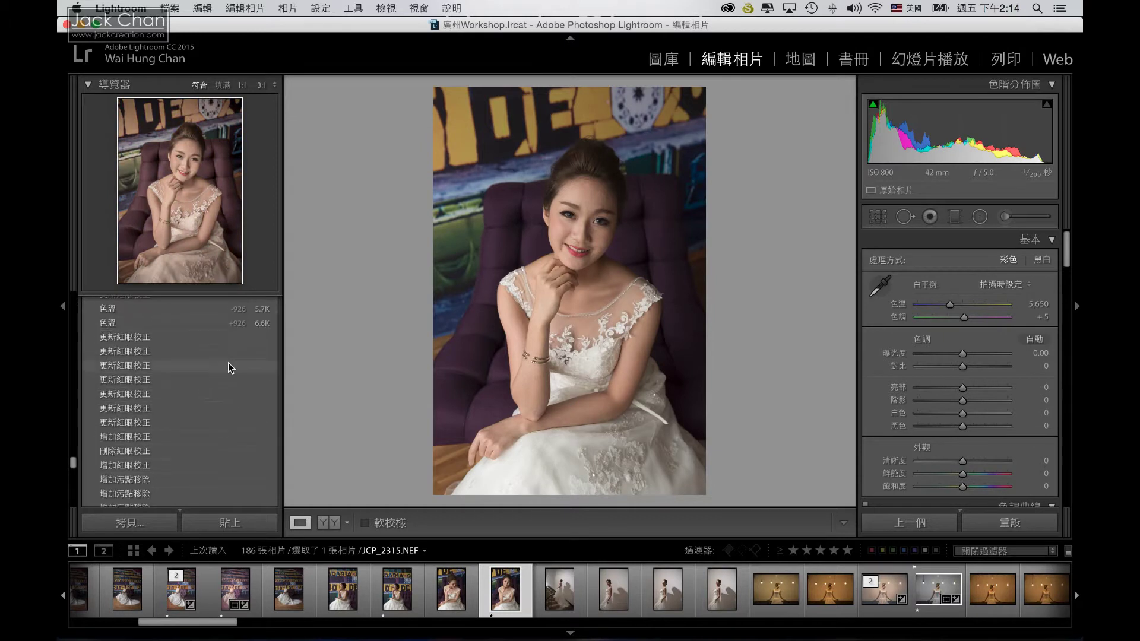
scroll(228, 362, down, 5)
scroll(228, 362, down, 2)
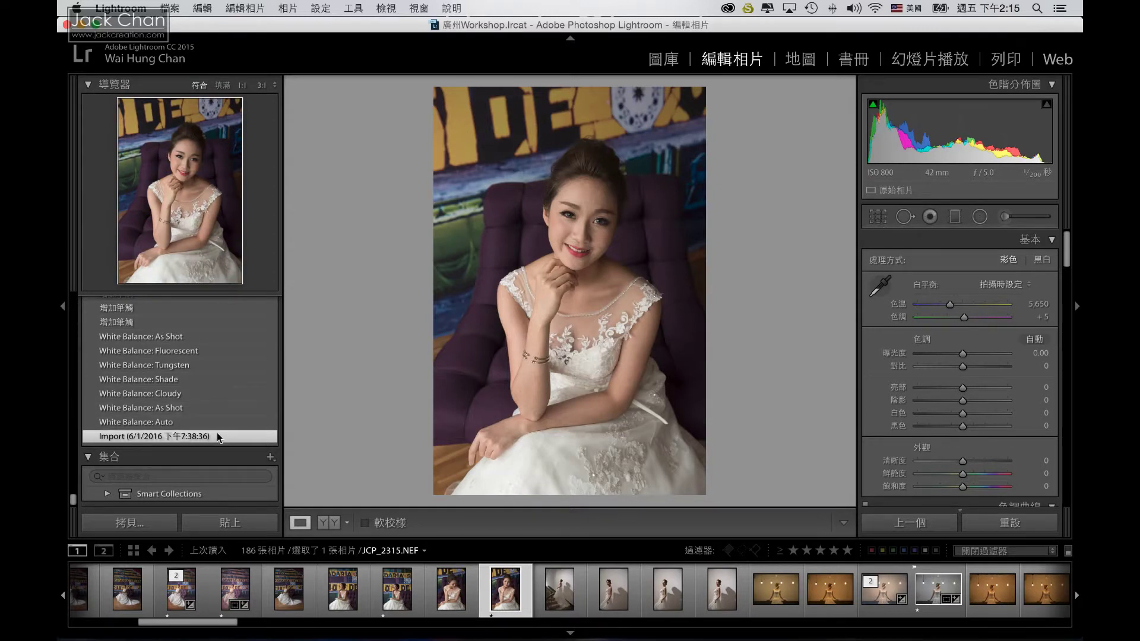
scroll(217, 436, up, 5)
scroll(217, 436, up, 2)
scroll(218, 436, up, 3)
scroll(217, 437, up, 5)
scroll(218, 437, up, 3)
scroll(217, 437, up, 3)
scroll(217, 437, up, 3)
scroll(218, 435, down, 2)
scroll(218, 435, down, 3)
scroll(217, 436, down, 3)
scroll(218, 435, down, 3)
scroll(216, 432, up, 2)
scroll(216, 432, up, 4)
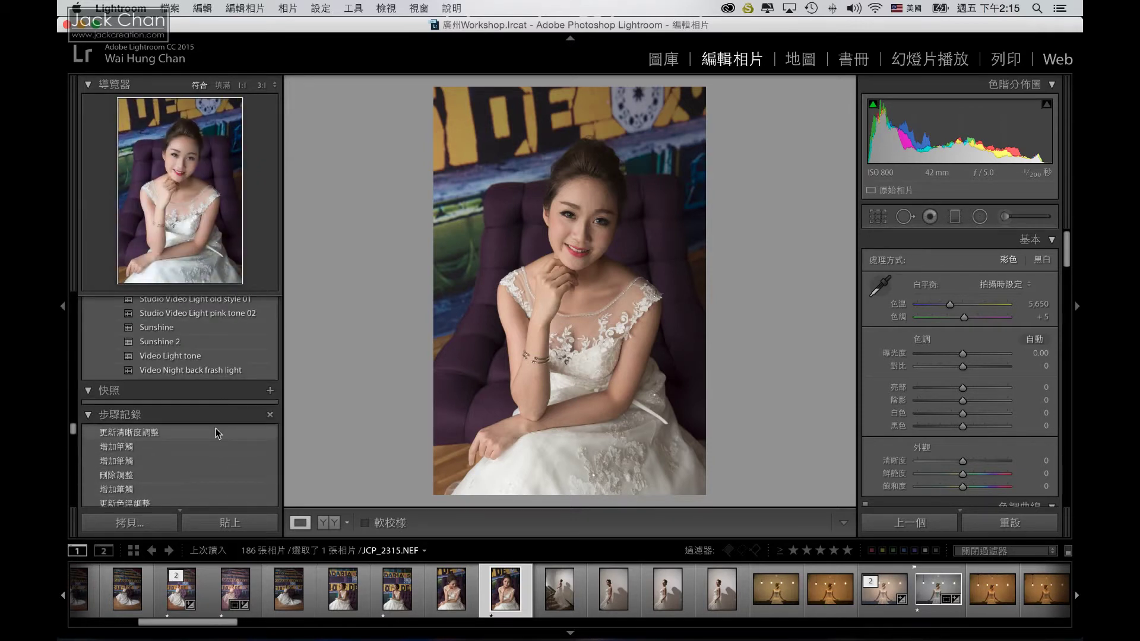
click(215, 430)
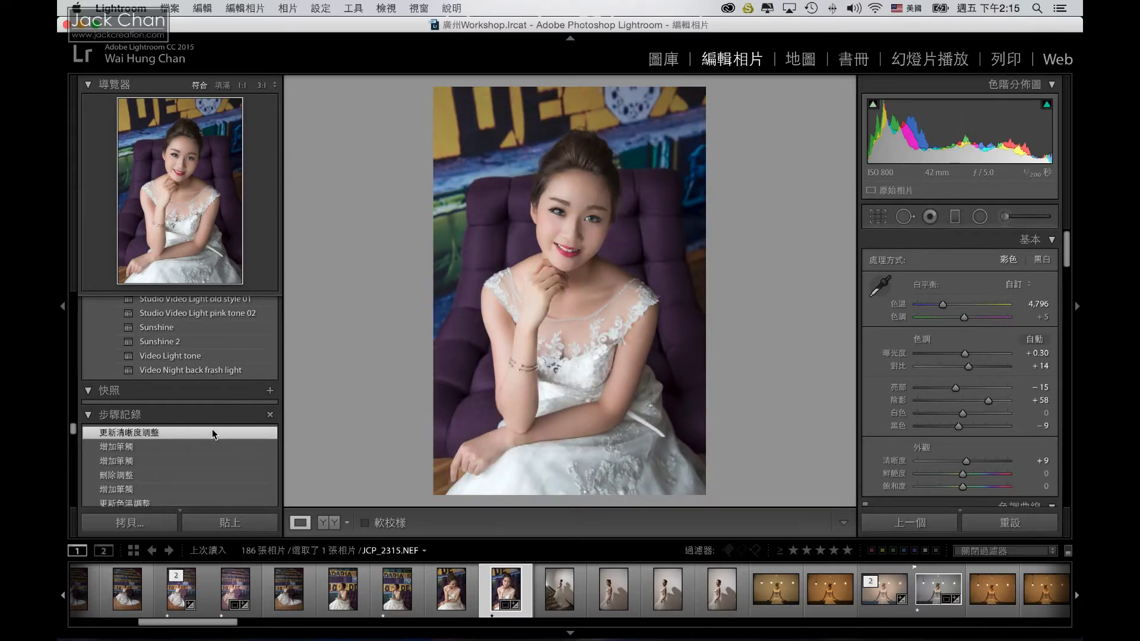
scroll(212, 428, down, 5)
scroll(214, 431, down, 5)
scroll(215, 434, down, 5)
scroll(215, 434, down, 5)
scroll(216, 435, down, 5)
scroll(216, 437, down, 3)
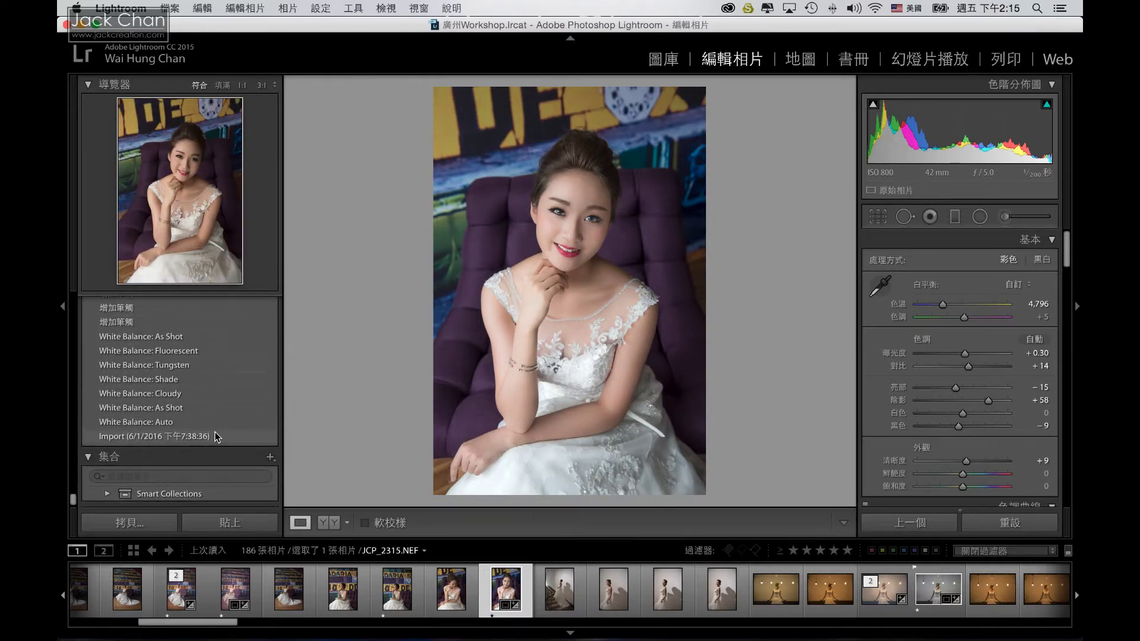
Revert the portrait to the Import history step, with as-shot white balance and tone sliders at 0.
click(209, 437)
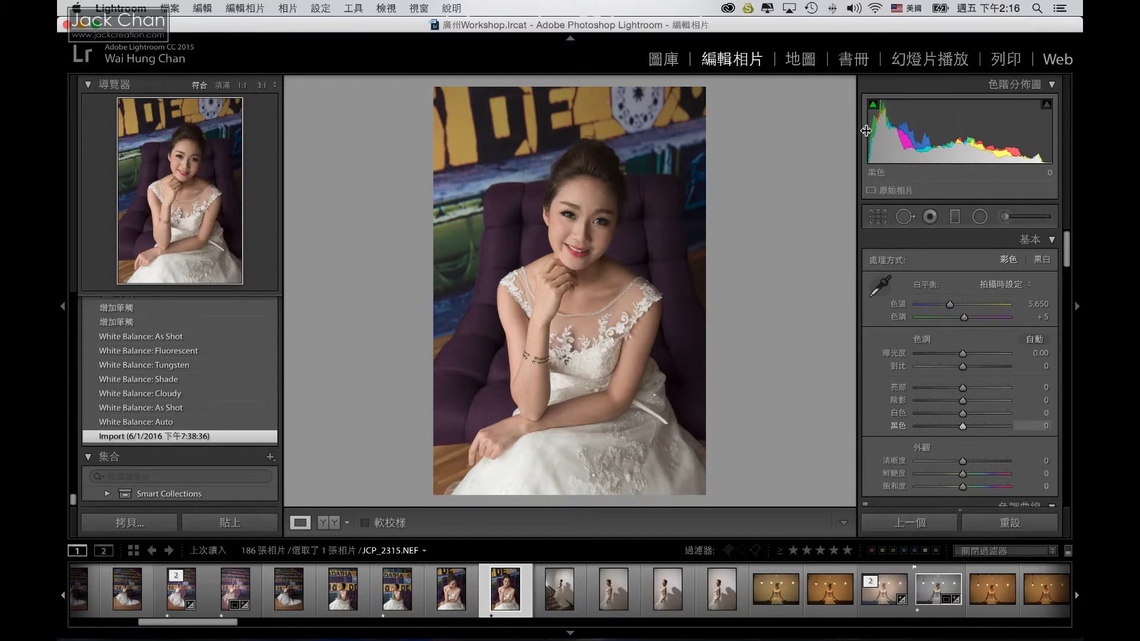
drag(866, 130, 976, 136)
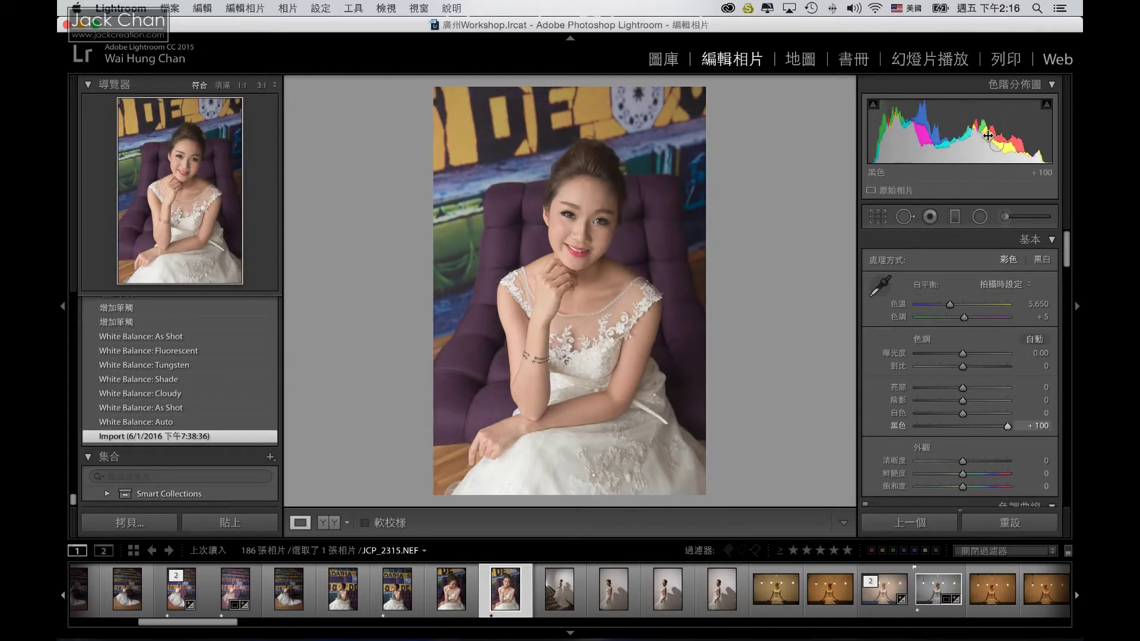
mouse_move(976, 136)
mouse_down()
mouse_move(1008, 137)
mouse_move(924, 138)
mouse_up()
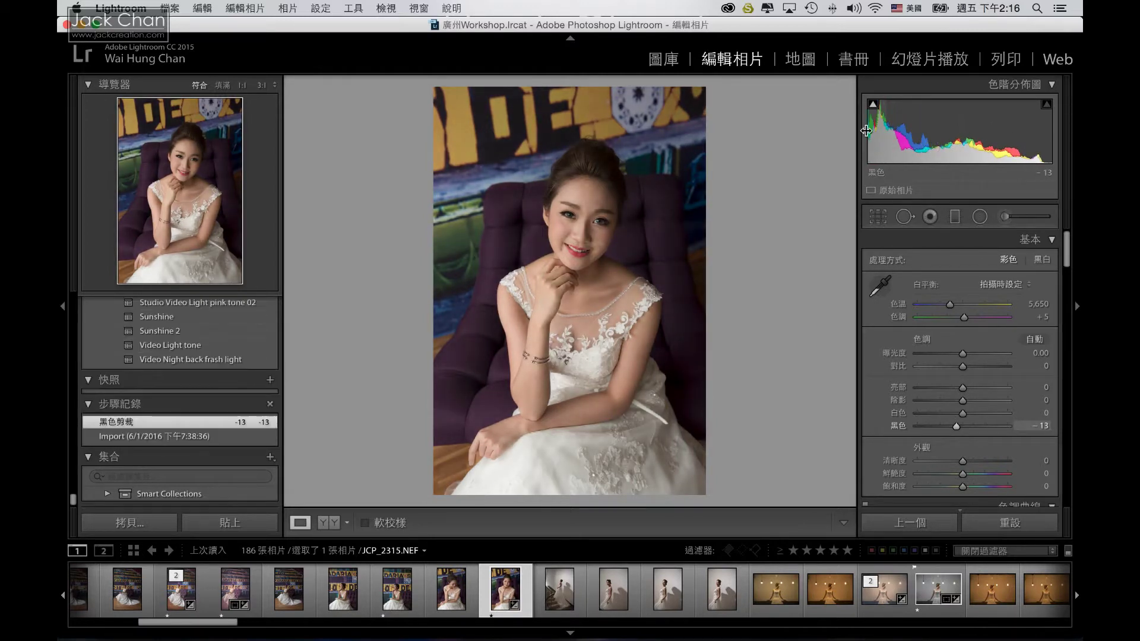
drag(887, 128, 963, 129)
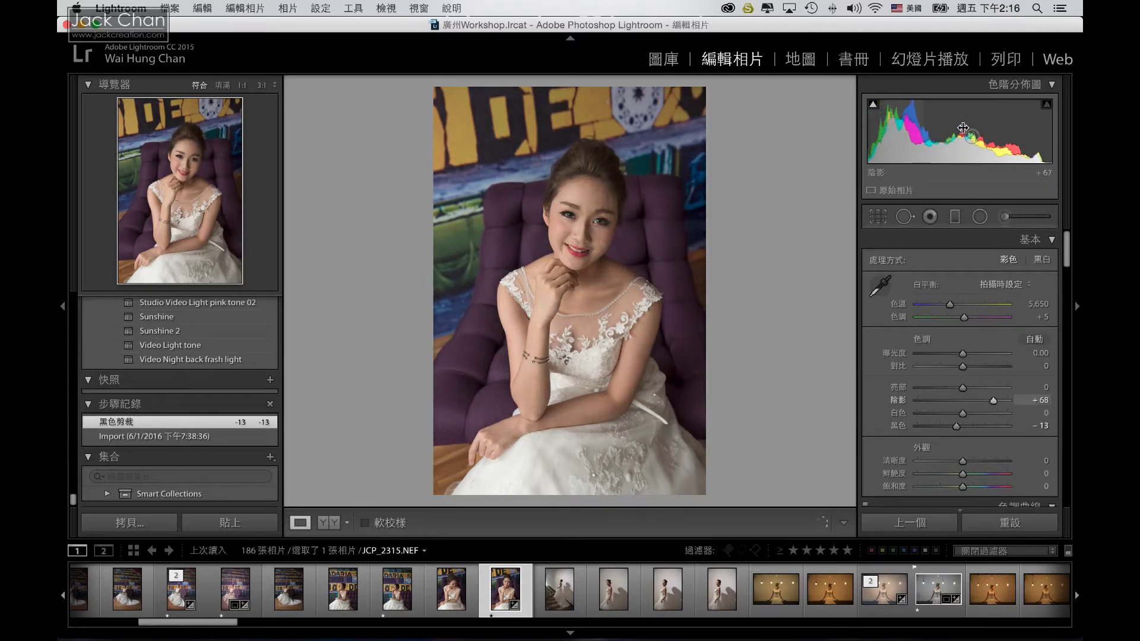
mouse_move(963, 128)
mouse_down()
mouse_move(990, 129)
mouse_move(937, 132)
mouse_move(958, 130)
mouse_up()
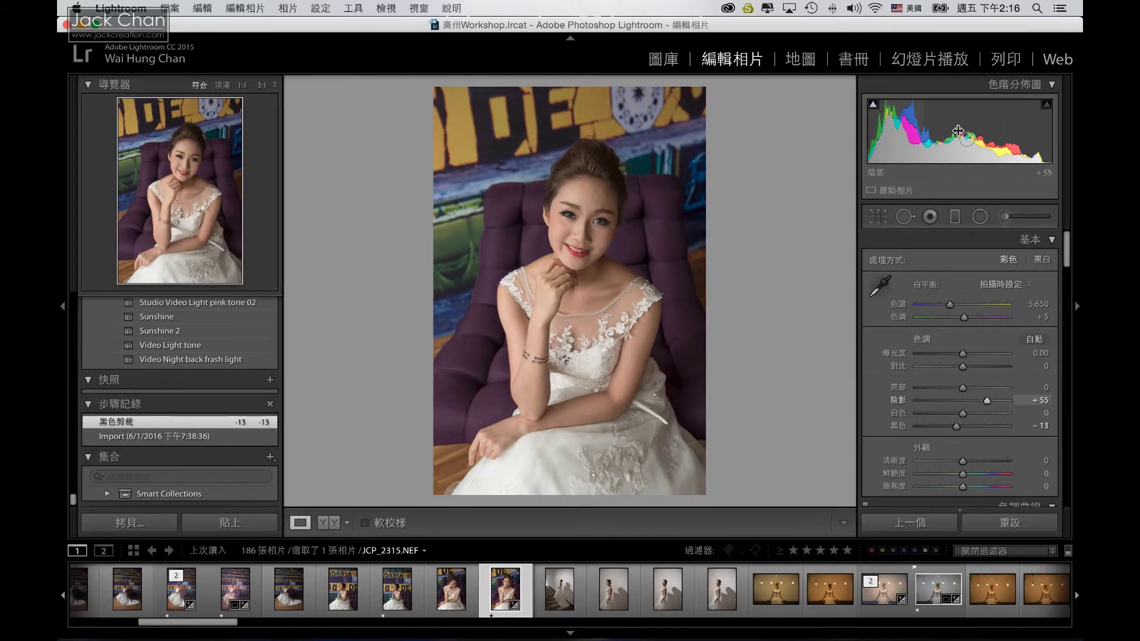
drag(959, 131, 959, 131)
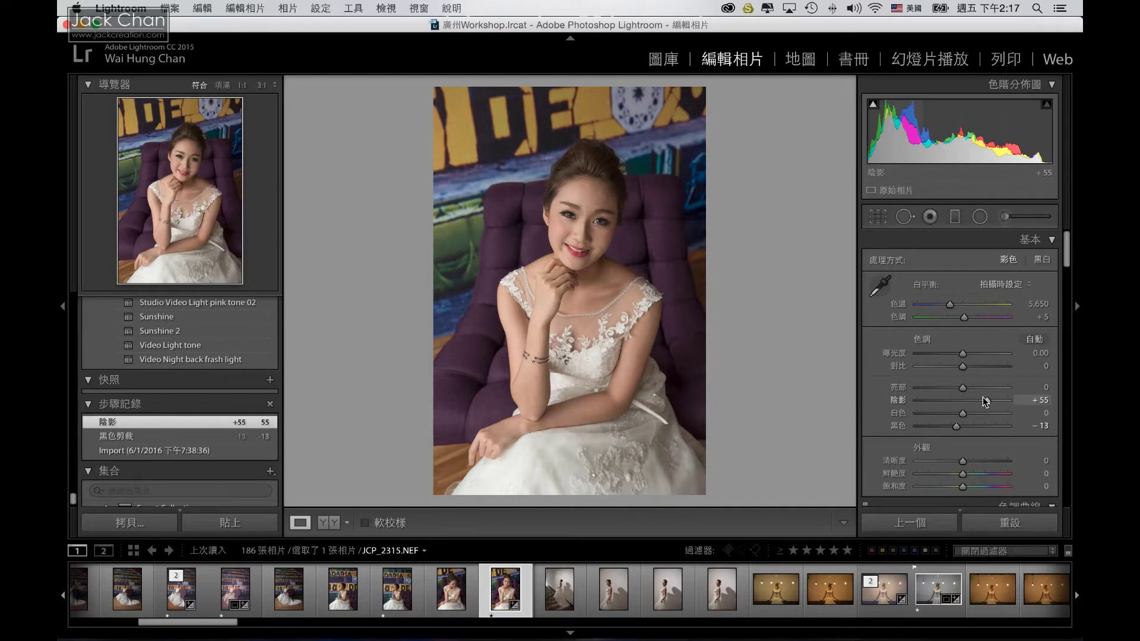
double_click(983, 398)
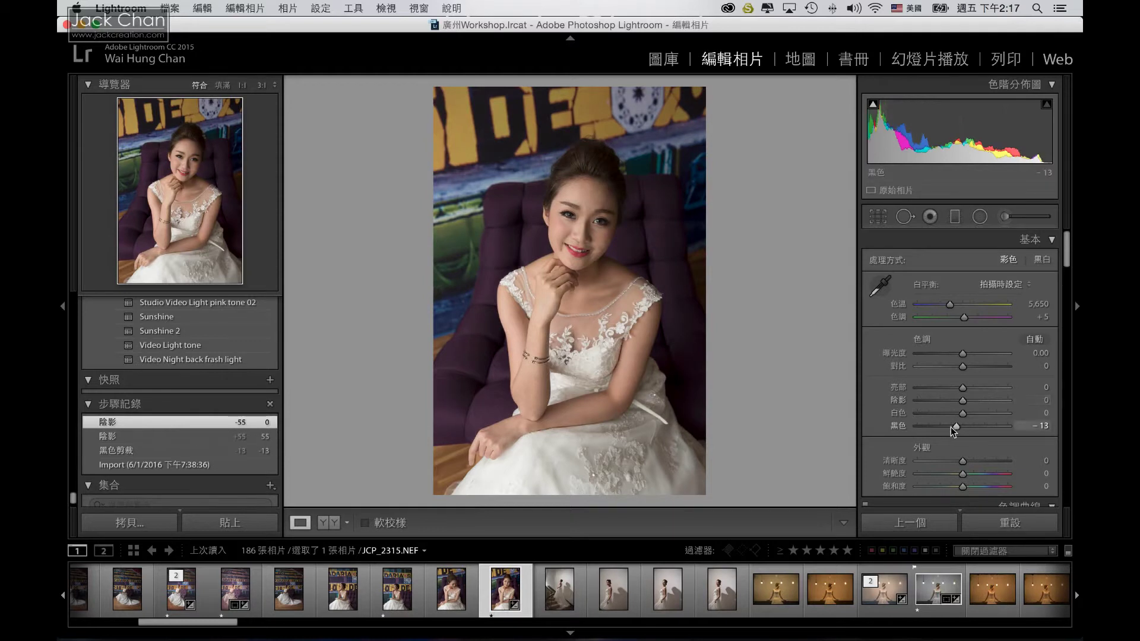
drag(951, 425, 949, 425)
double_click(950, 426)
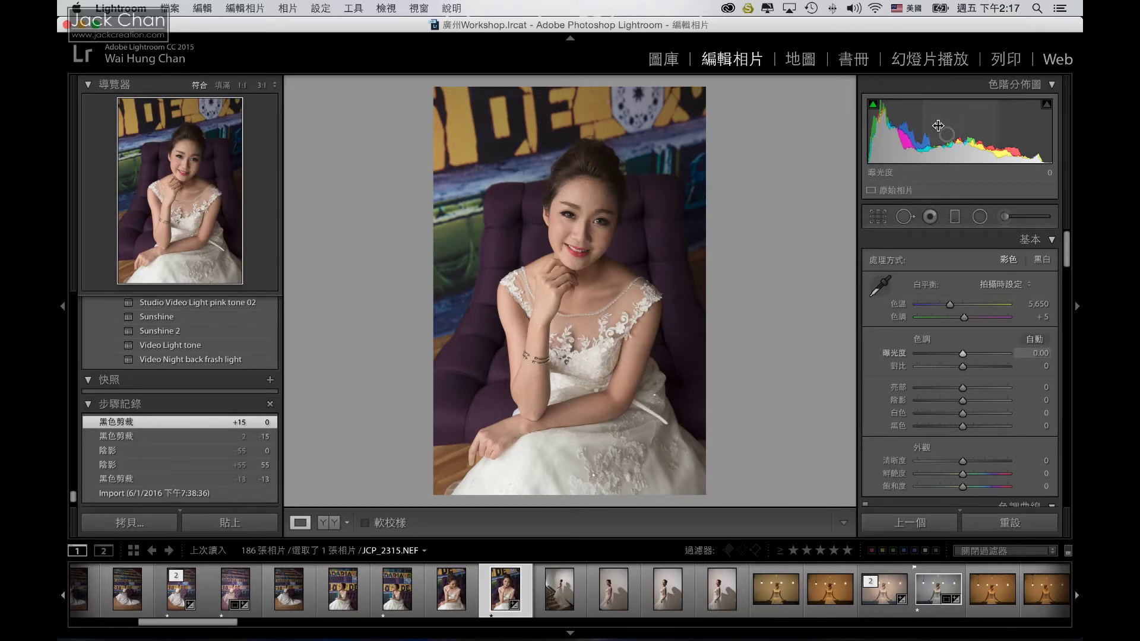
Try raising exposure to about +0.28 in the histogram, then reset Exposure to 0.
drag(938, 126, 968, 125)
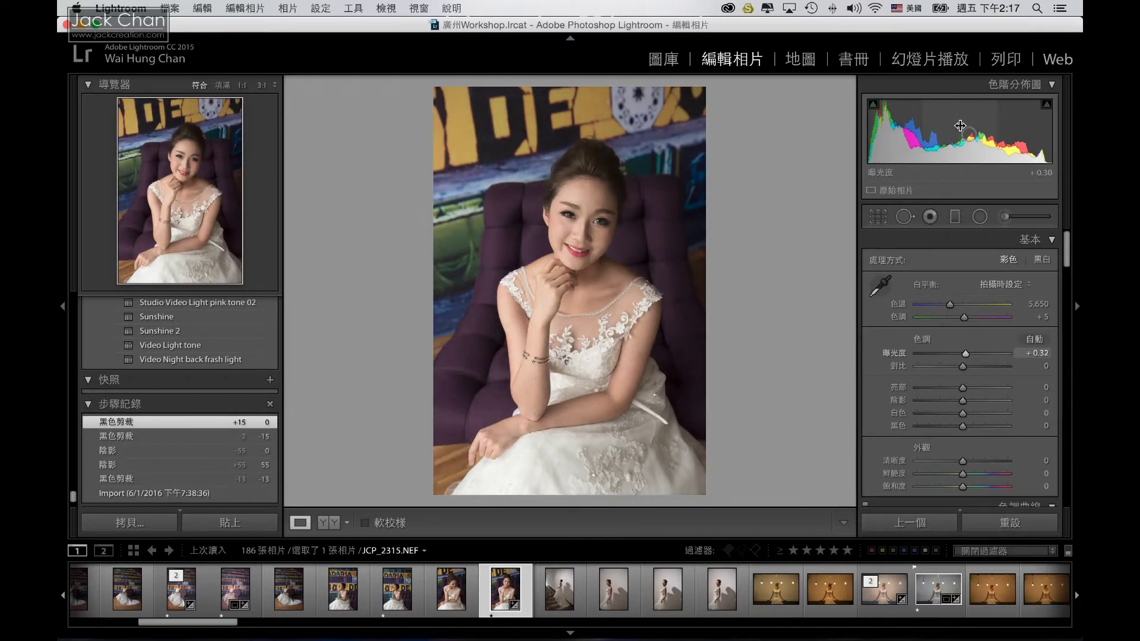
mouse_move(968, 126)
mouse_down()
mouse_move(1040, 129)
mouse_move(937, 128)
mouse_up()
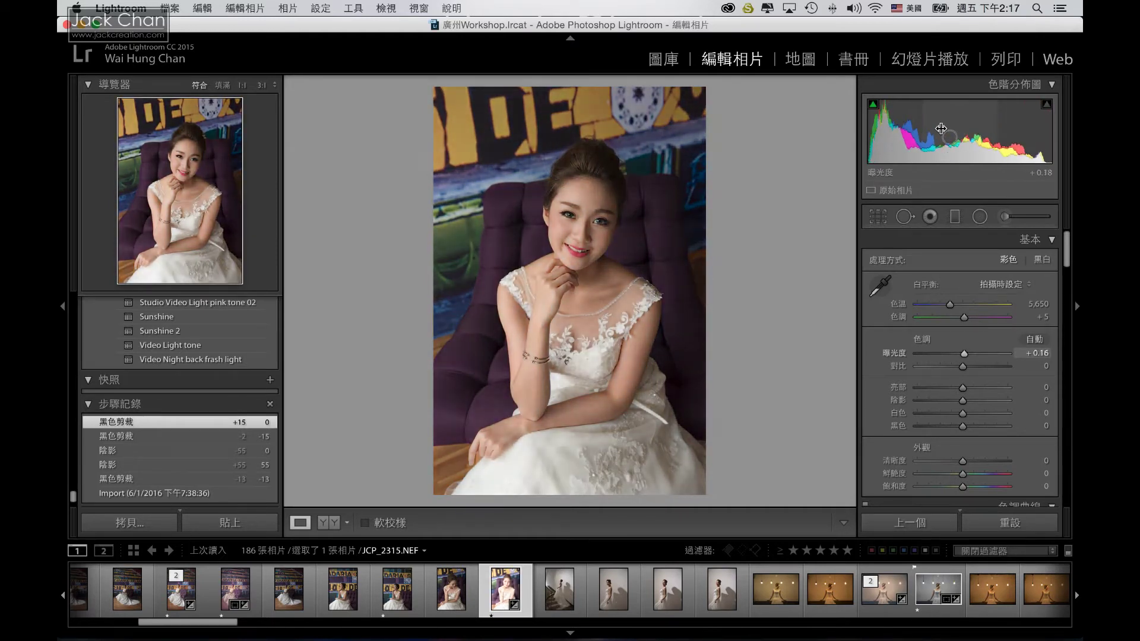
mouse_move(936, 129)
mouse_down()
mouse_move(986, 129)
mouse_move(968, 131)
mouse_up()
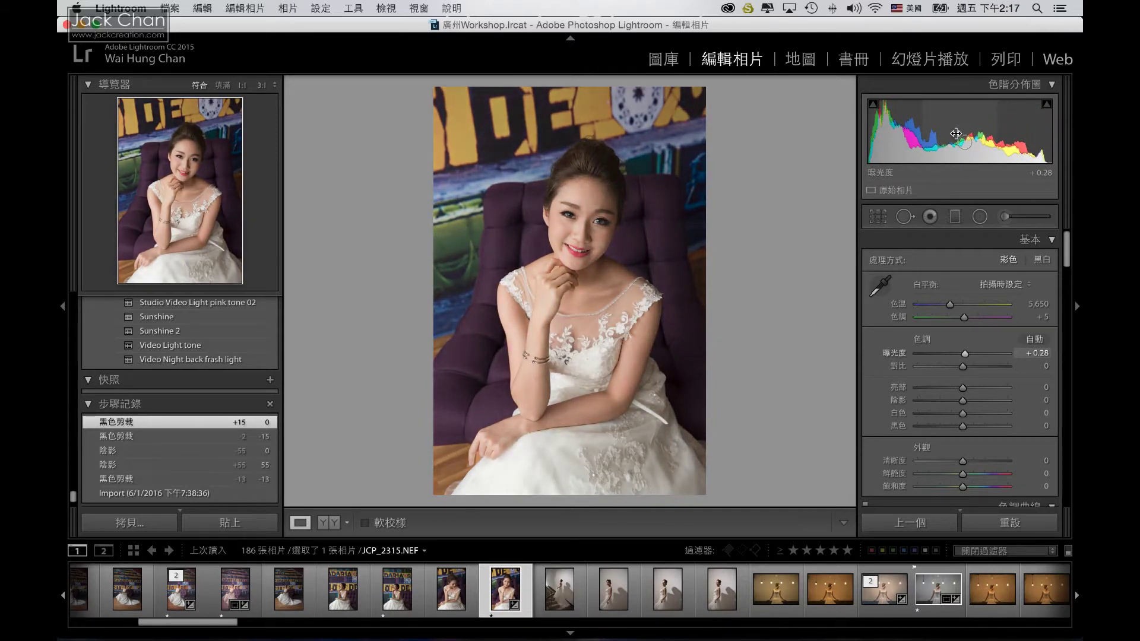
drag(969, 131, 956, 131)
double_click(960, 352)
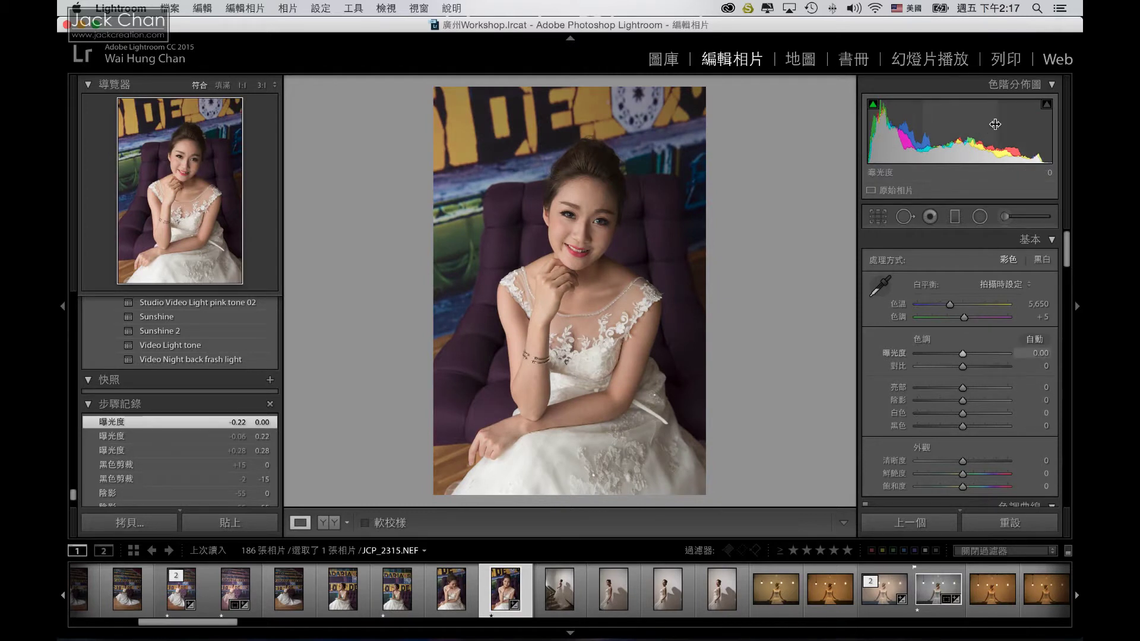
Try highlights −17 and a whites change, then reset Whites and Highlights to 0.
drag(995, 124, 1073, 125)
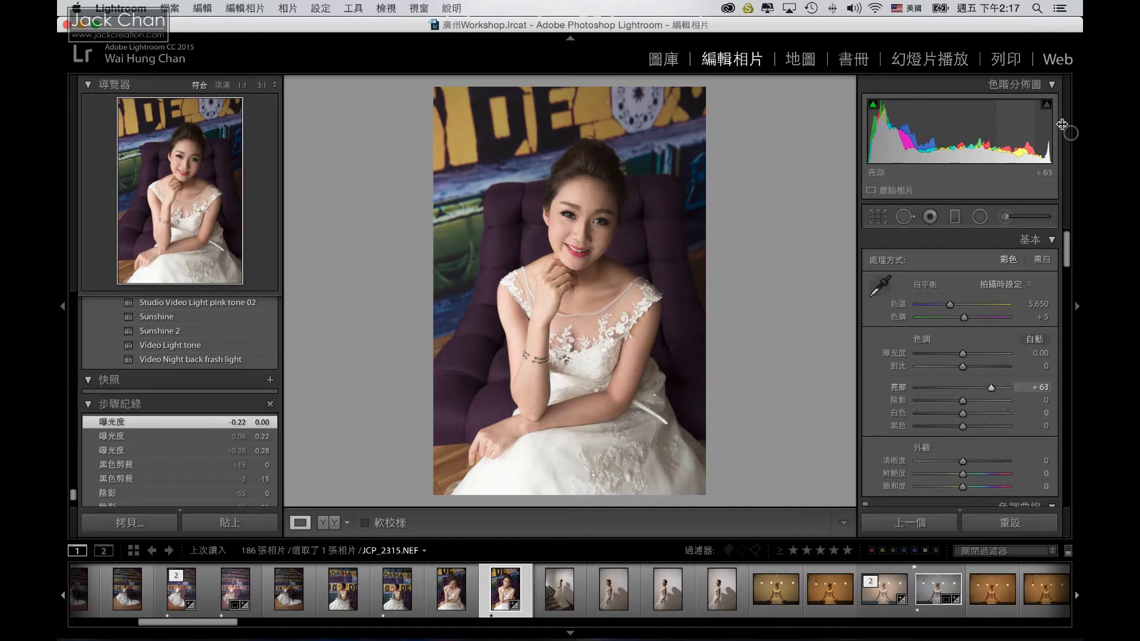
drag(1074, 125, 987, 123)
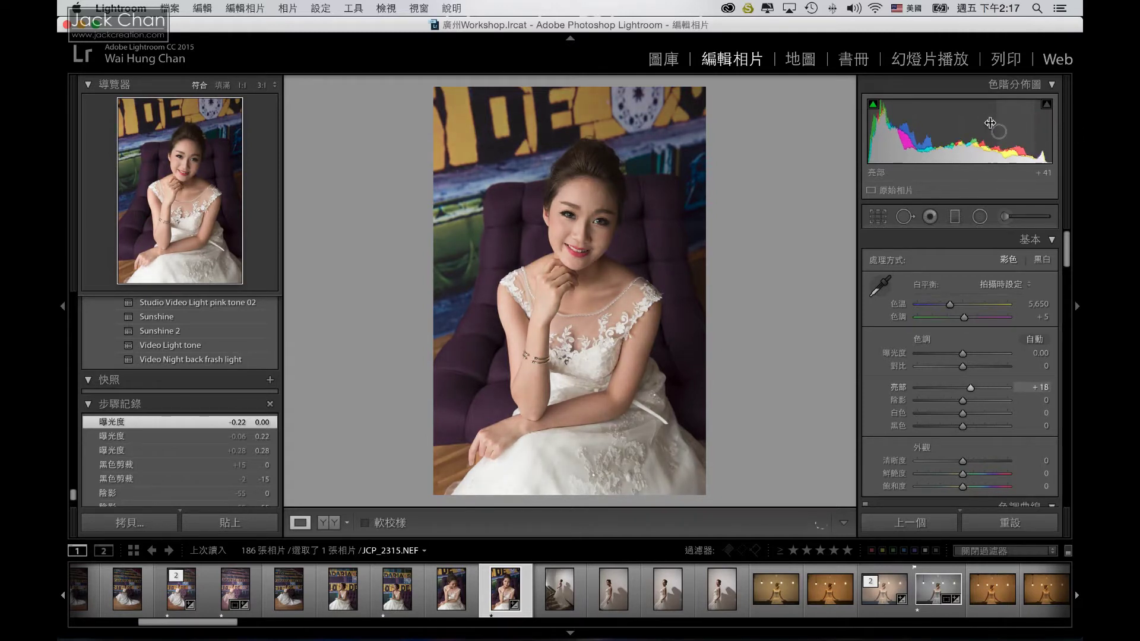
drag(974, 123, 1074, 127)
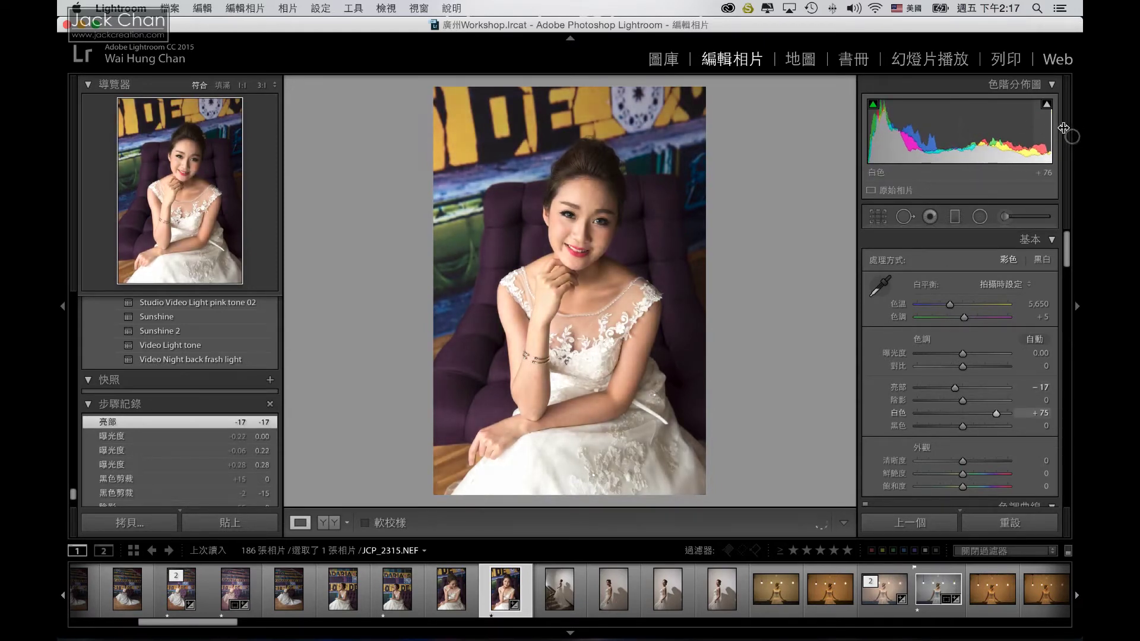
drag(1074, 127, 1068, 127)
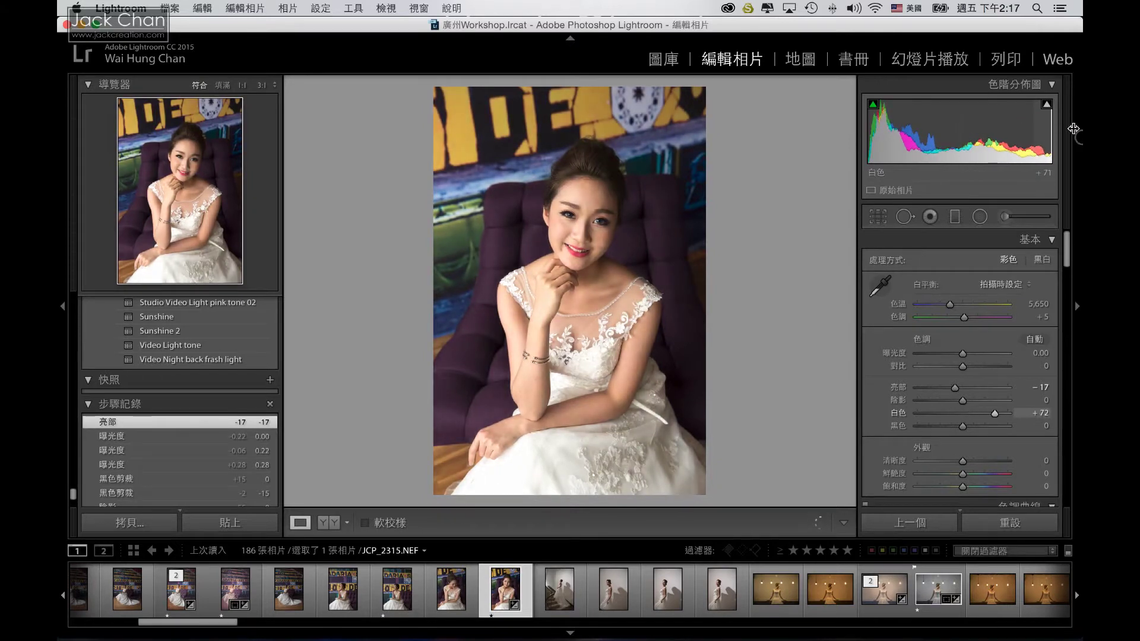
drag(1068, 127, 1036, 130)
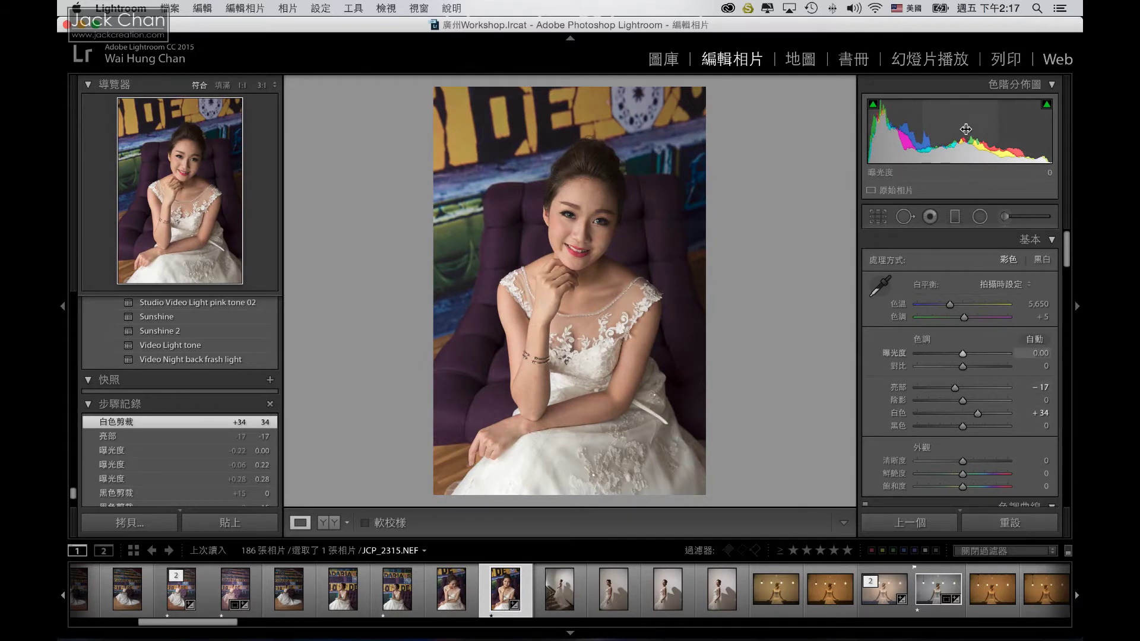
double_click(977, 414)
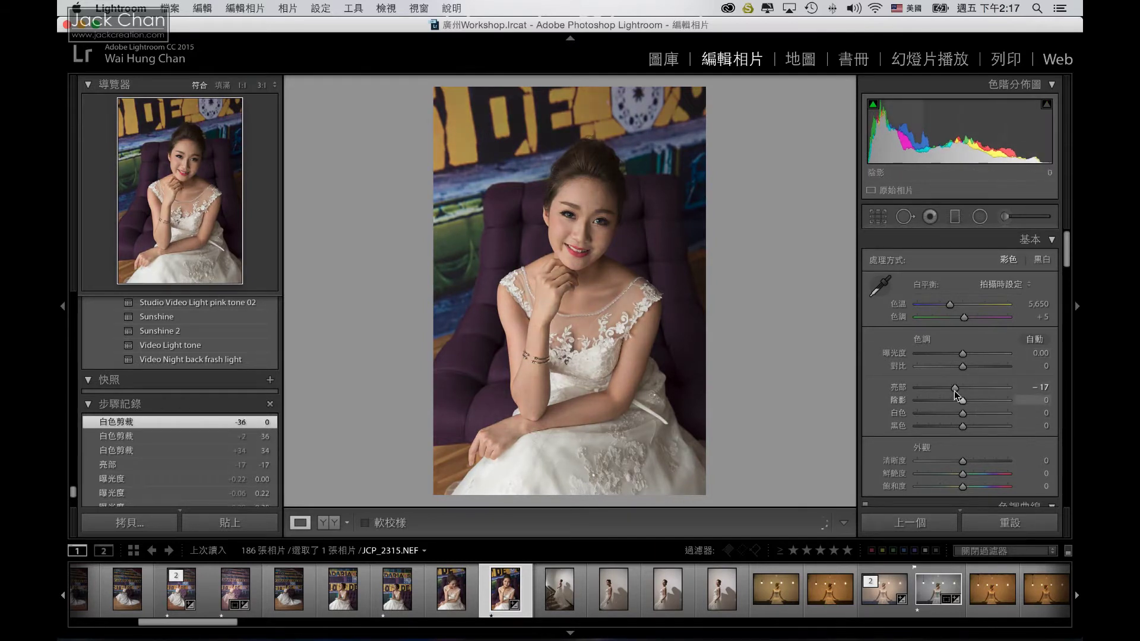
double_click(955, 388)
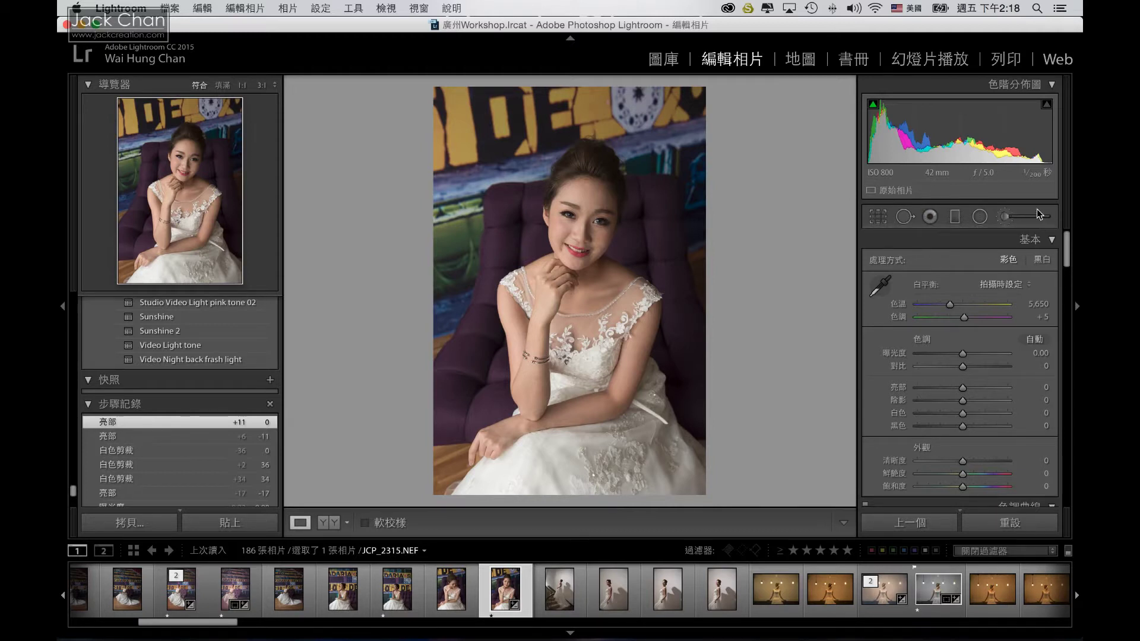
Tighten the crop from the top-left corner with the aspect ratio locked.
click(877, 218)
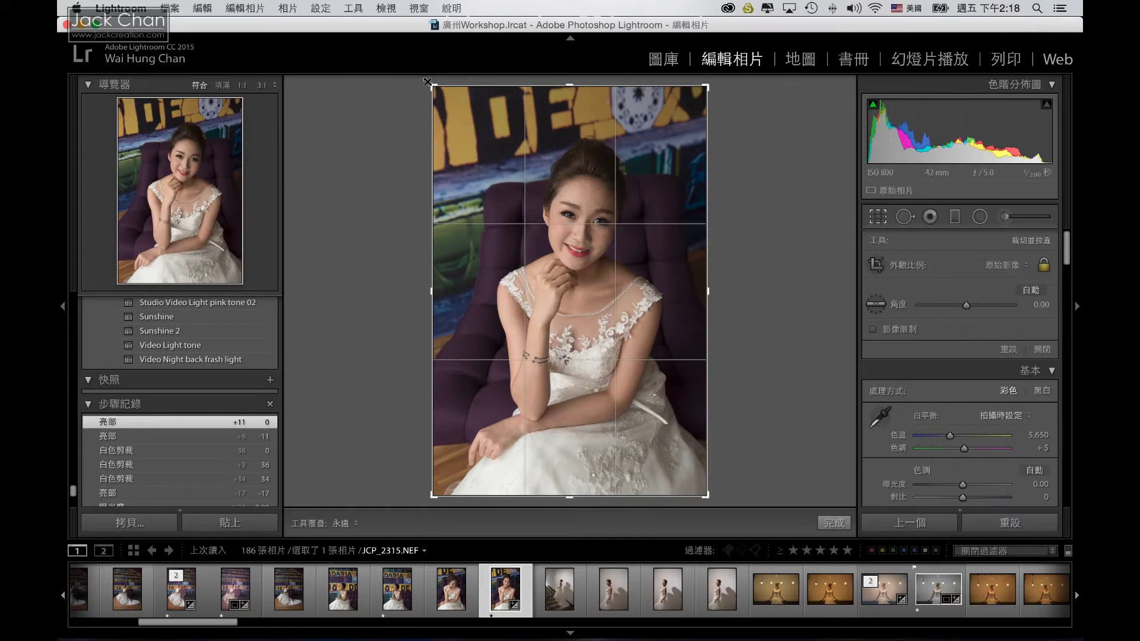
drag(428, 82, 438, 85)
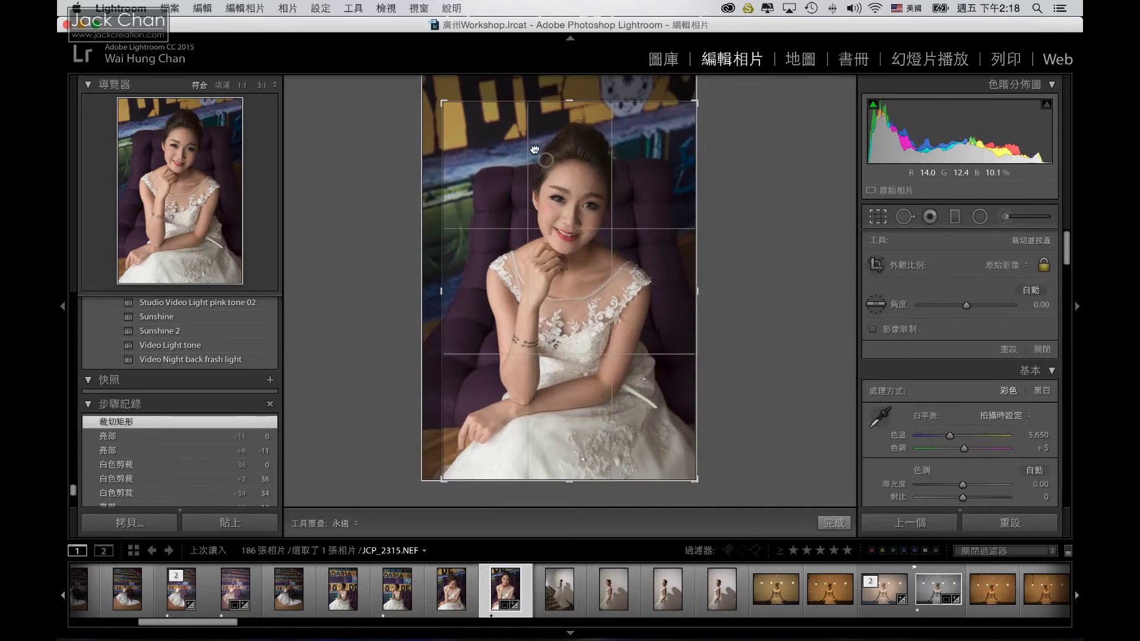
drag(534, 149, 535, 161)
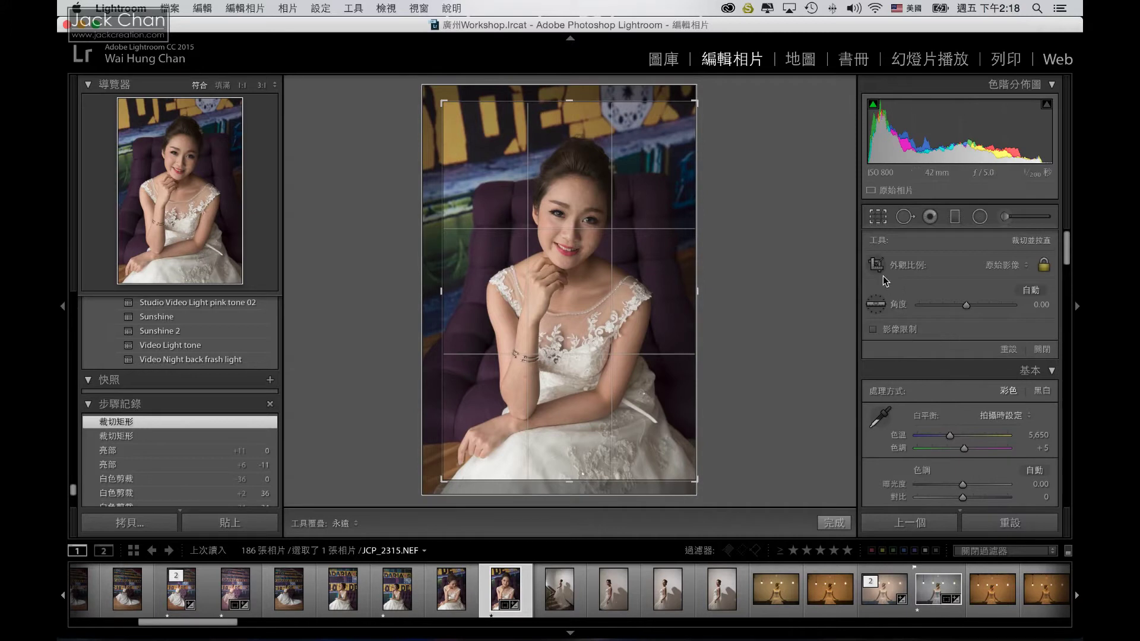
click(1043, 265)
click(1043, 266)
click(1043, 265)
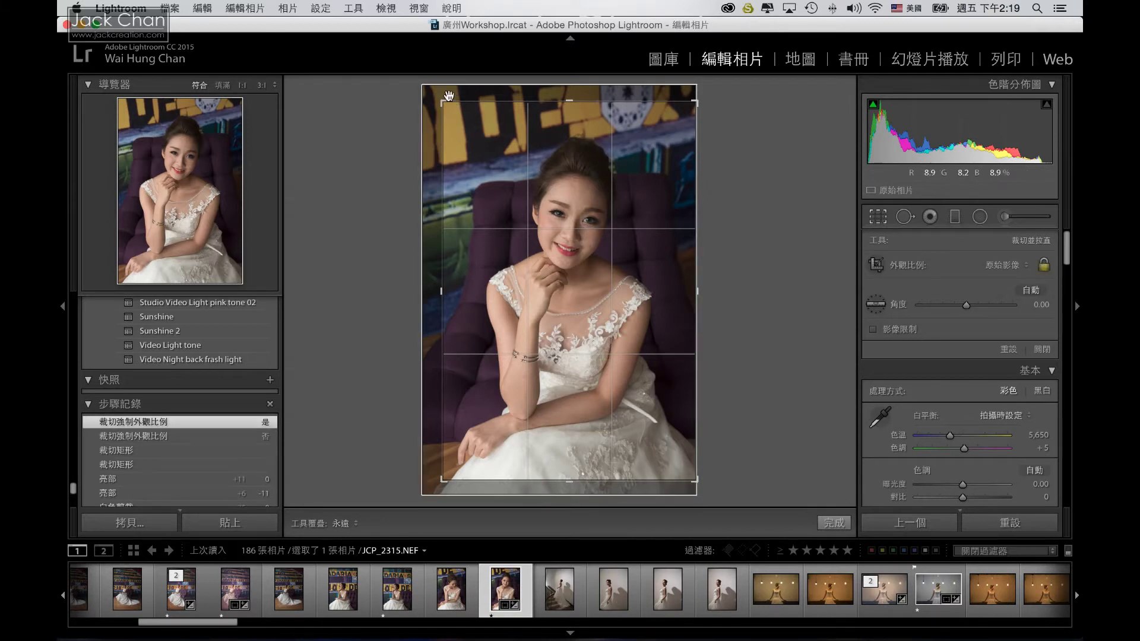
drag(442, 102, 449, 107)
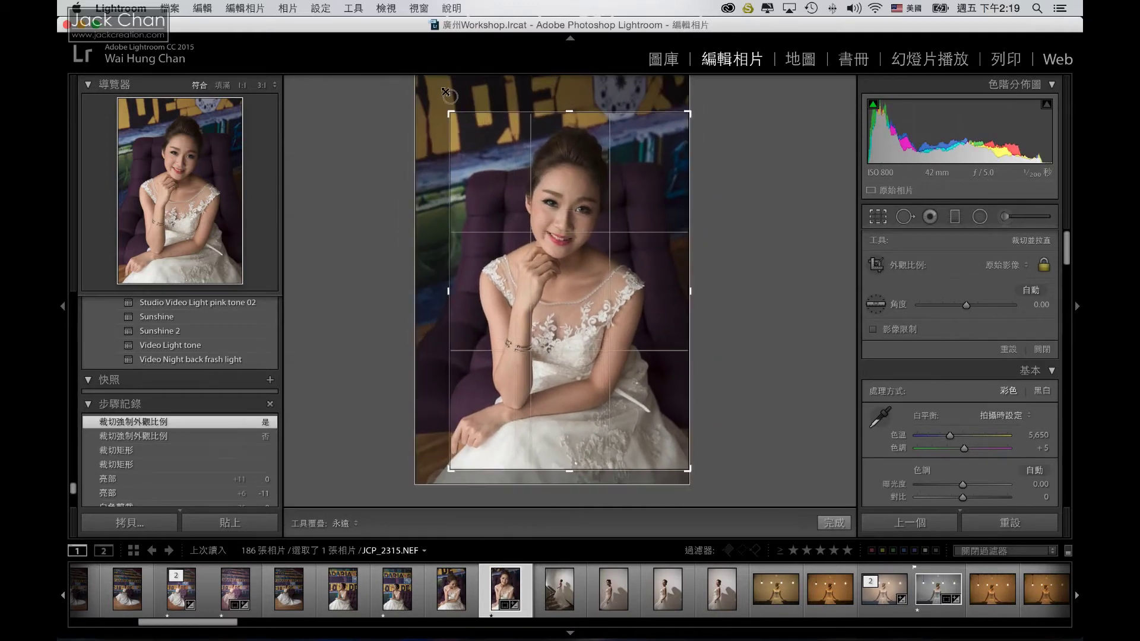
drag(450, 107, 447, 109)
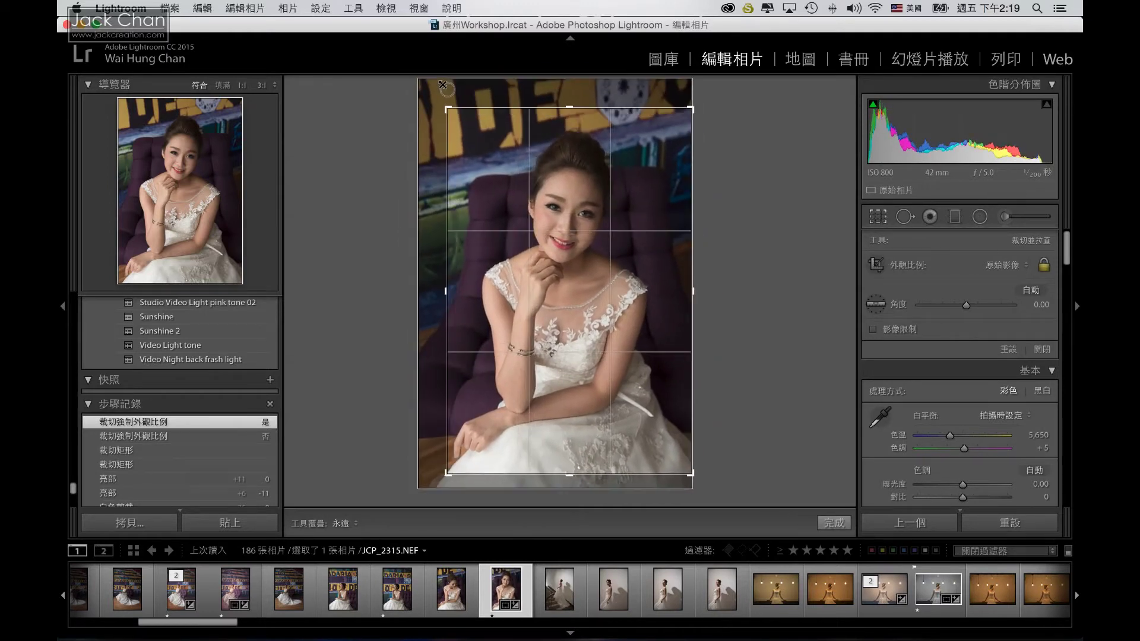
Try a free-ratio crop, undo it, and relock the Original aspect ratio.
click(1044, 266)
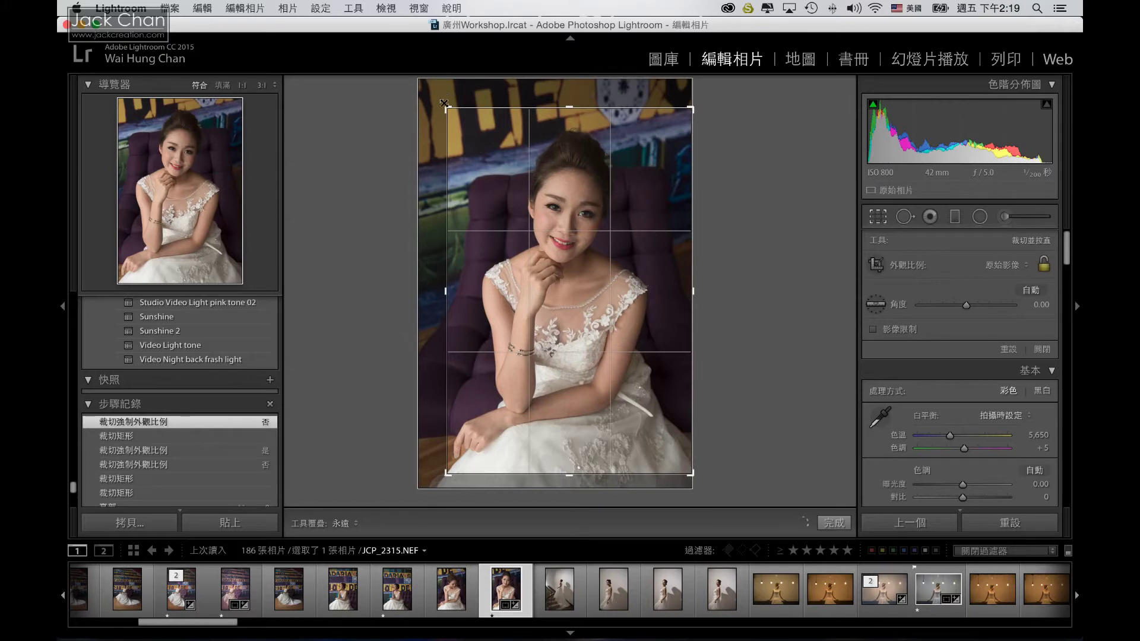
mouse_move(439, 103)
mouse_down()
mouse_move(434, 21)
mouse_move(426, 108)
mouse_up()
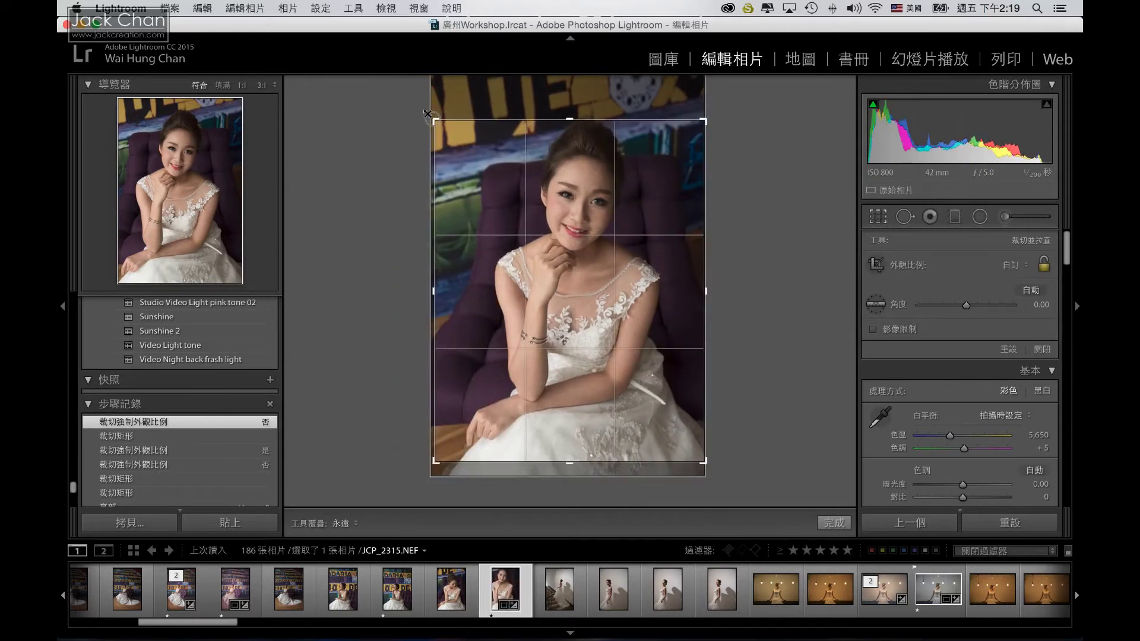
drag(426, 108, 444, 99)
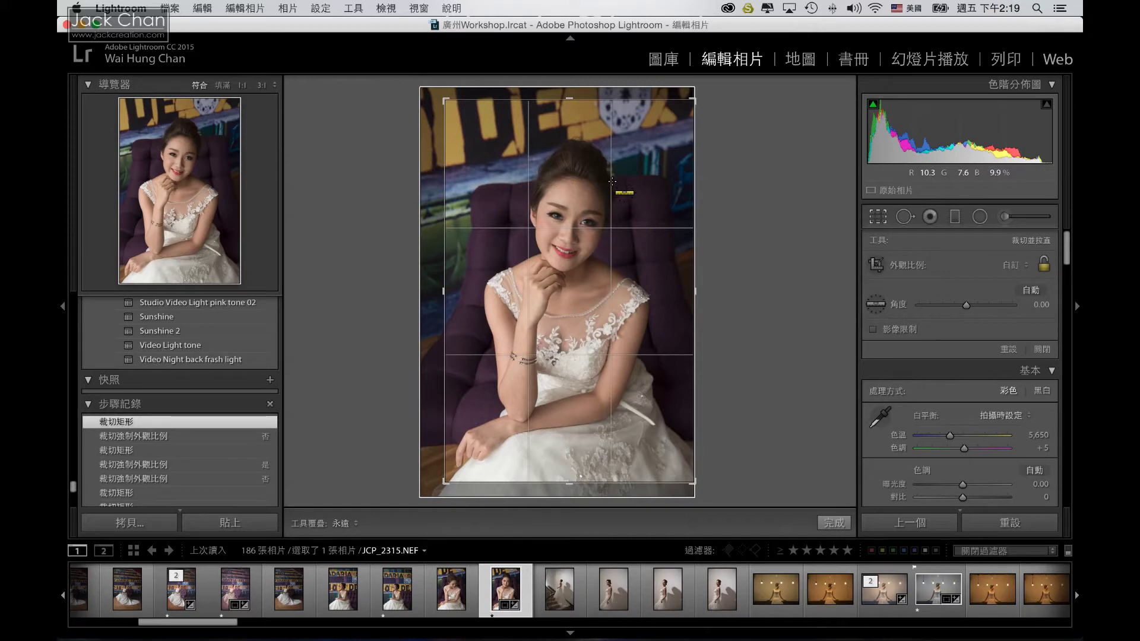
key(ctrl+z)
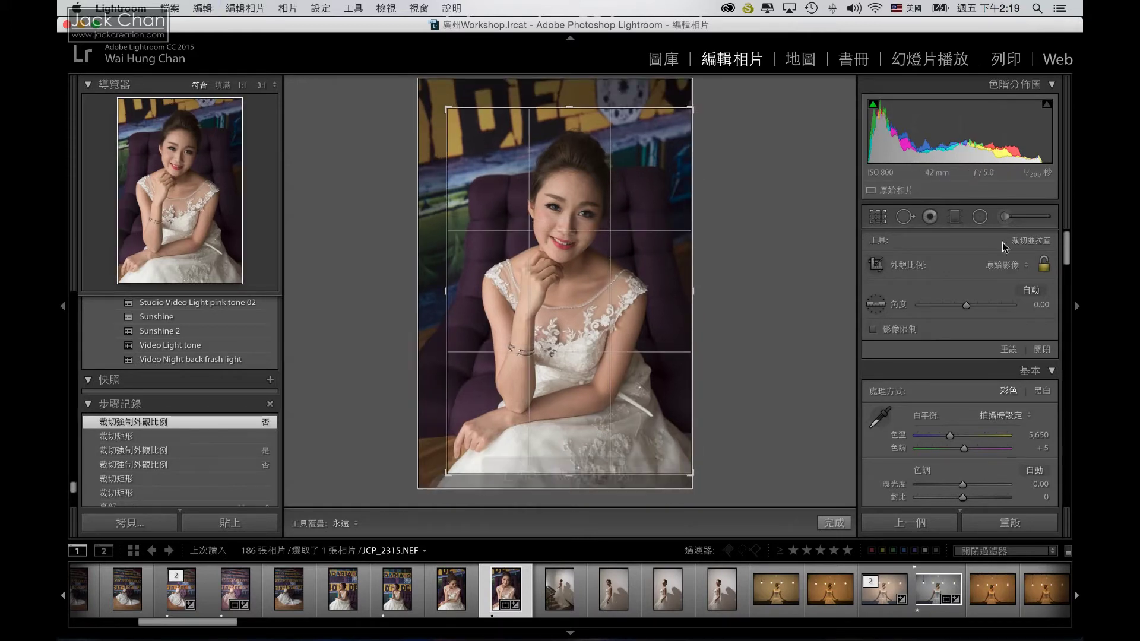
click(1043, 267)
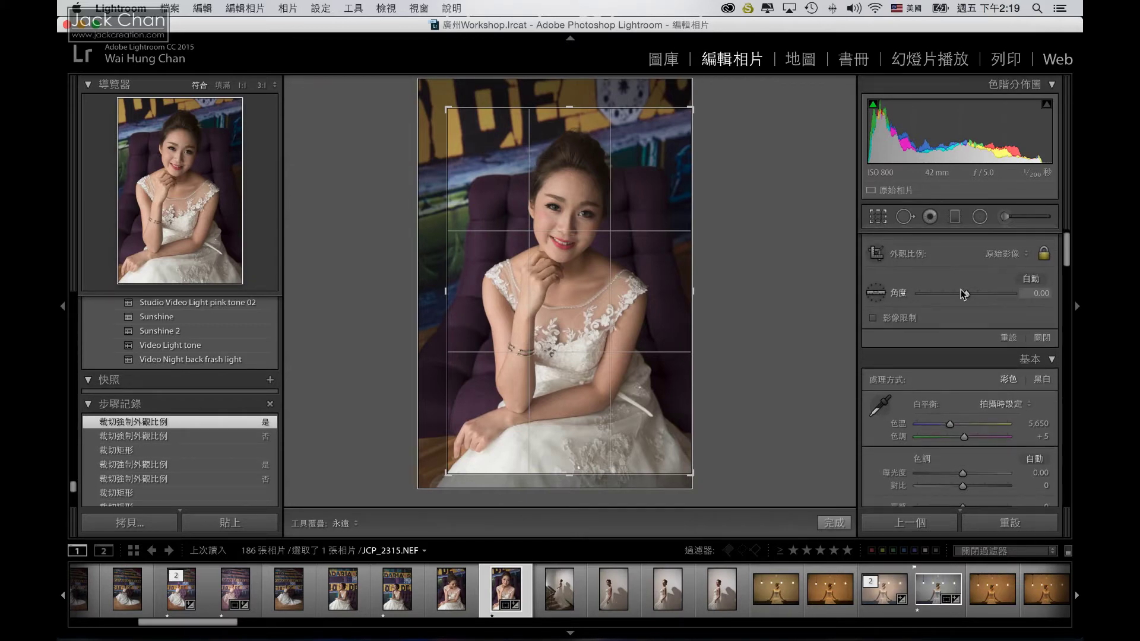
Test-rotate the crop to about 1.26°, reset Angle to 0.00, and close Crop Overlay.
mouse_move(962, 293)
mouse_down()
mouse_move(978, 295)
mouse_move(964, 295)
mouse_up()
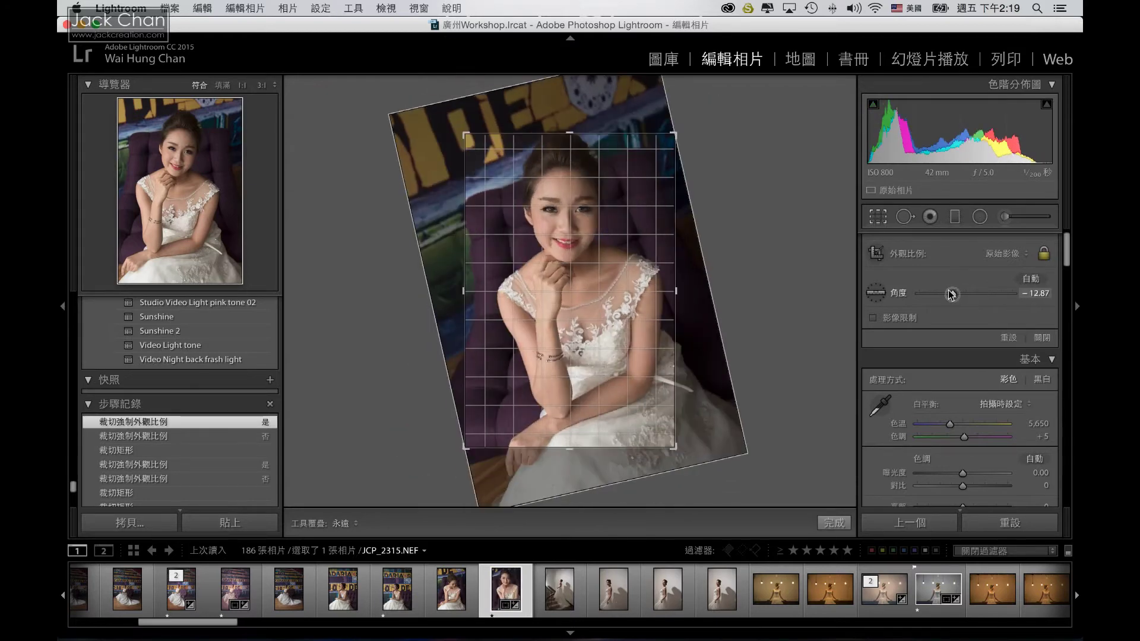
drag(964, 295, 966, 294)
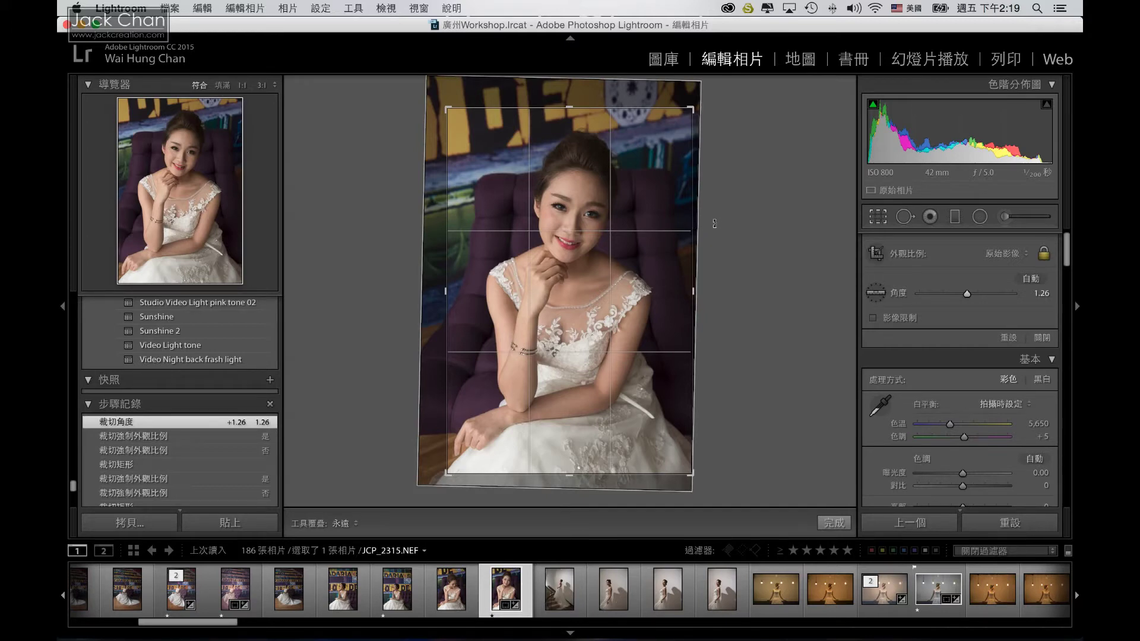
drag(698, 224, 703, 221)
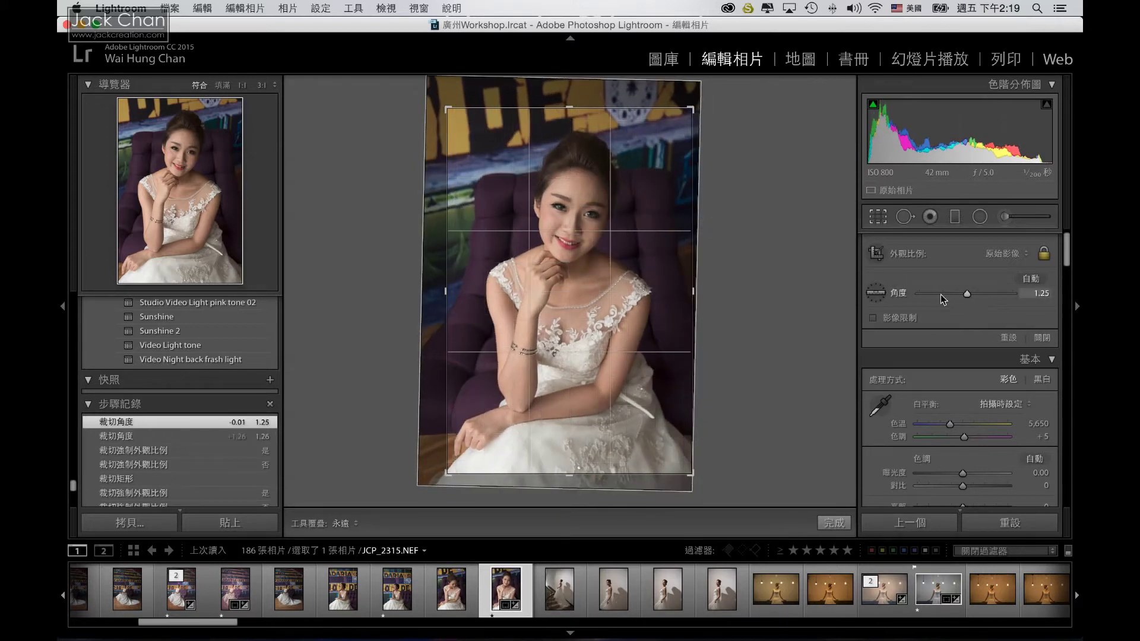
double_click(966, 294)
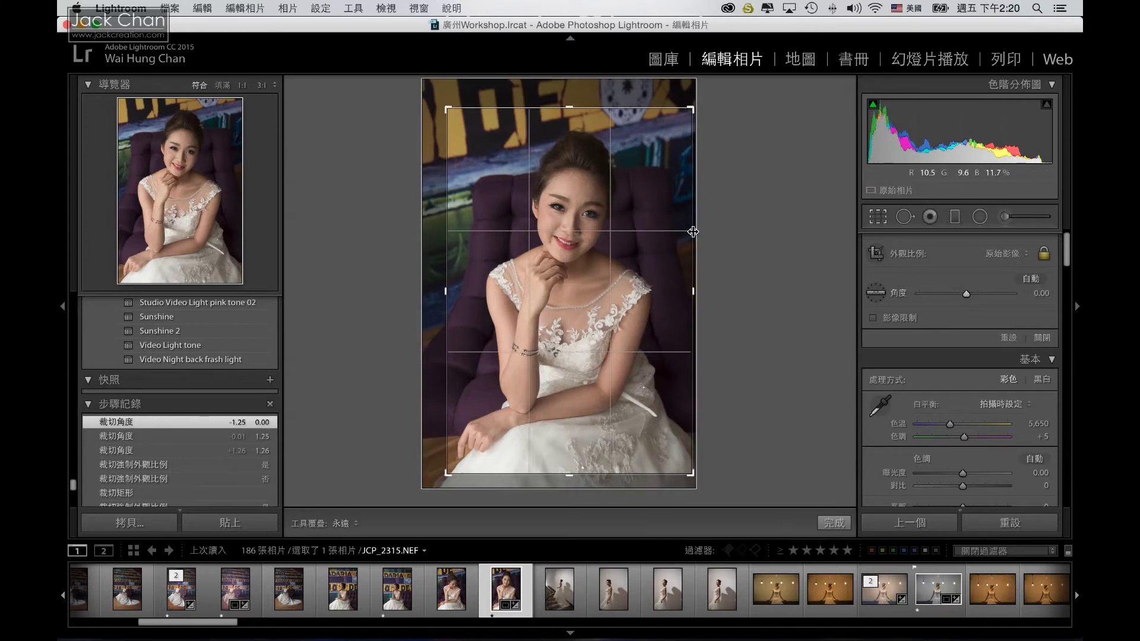
click(879, 216)
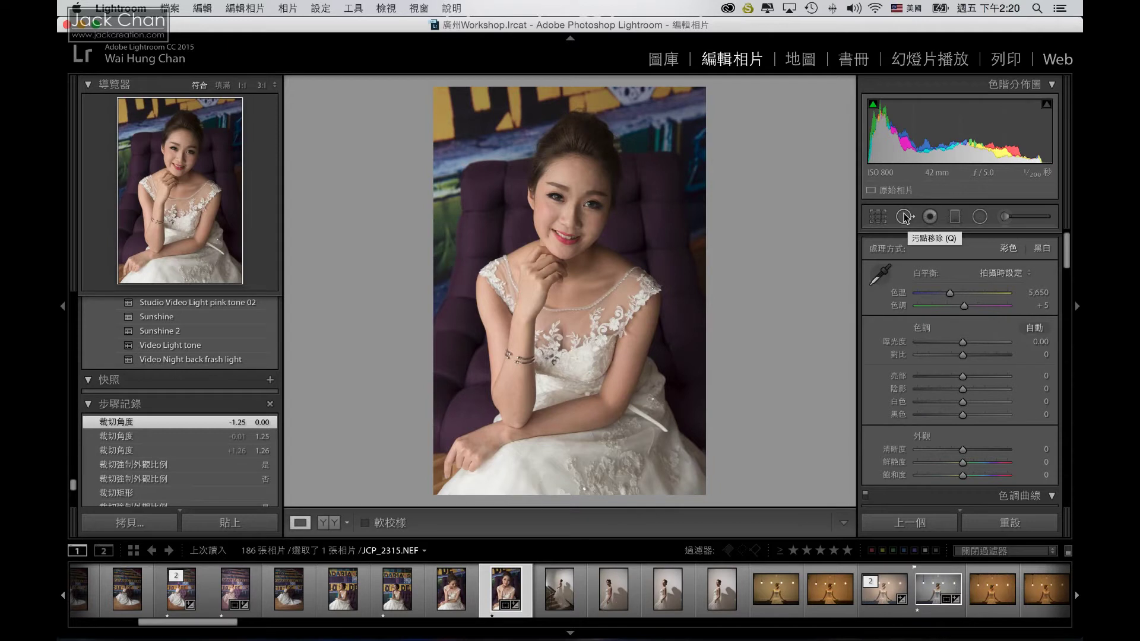
Activate Spot Removal with brush size 65 and zoom the bride's face to 1:1.
click(905, 217)
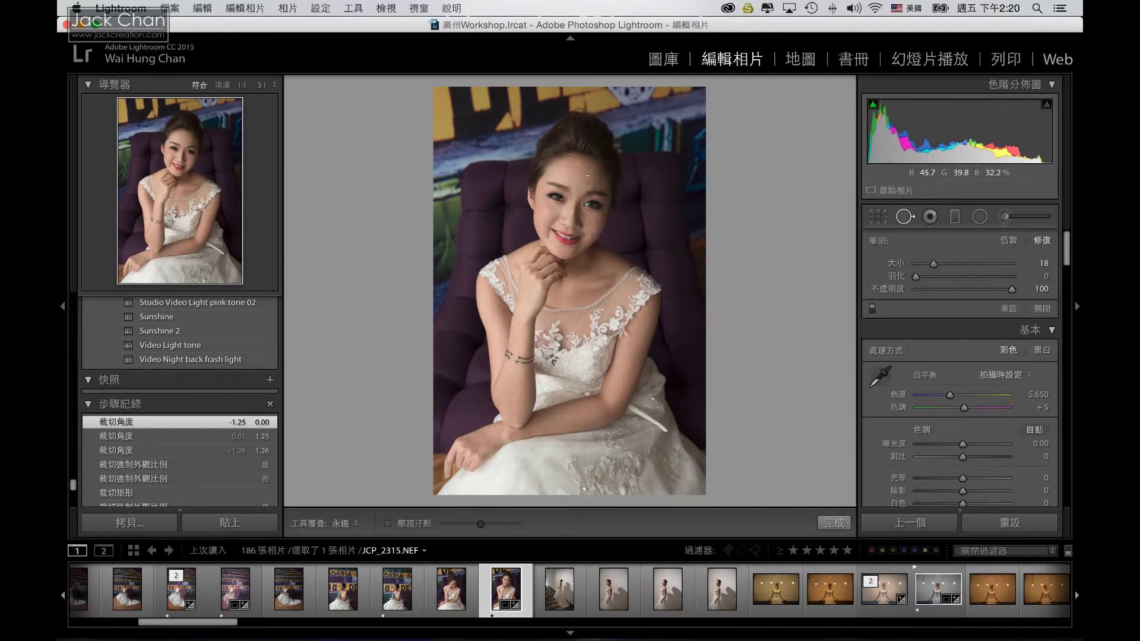
scroll(582, 180, up, 5)
scroll(580, 175, down, 1)
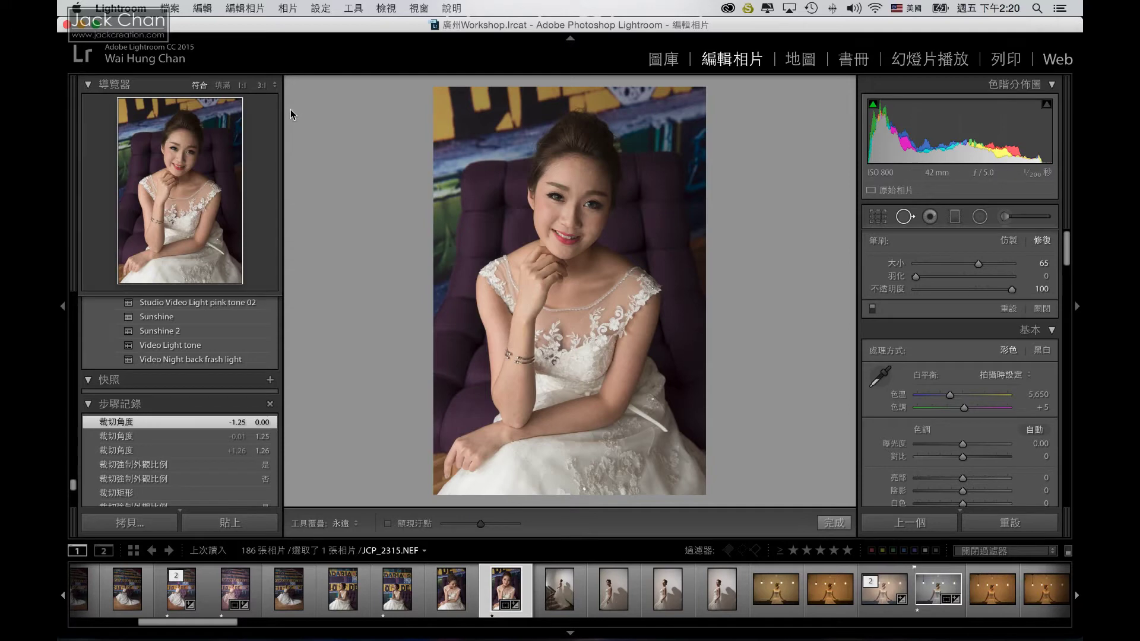
click(262, 85)
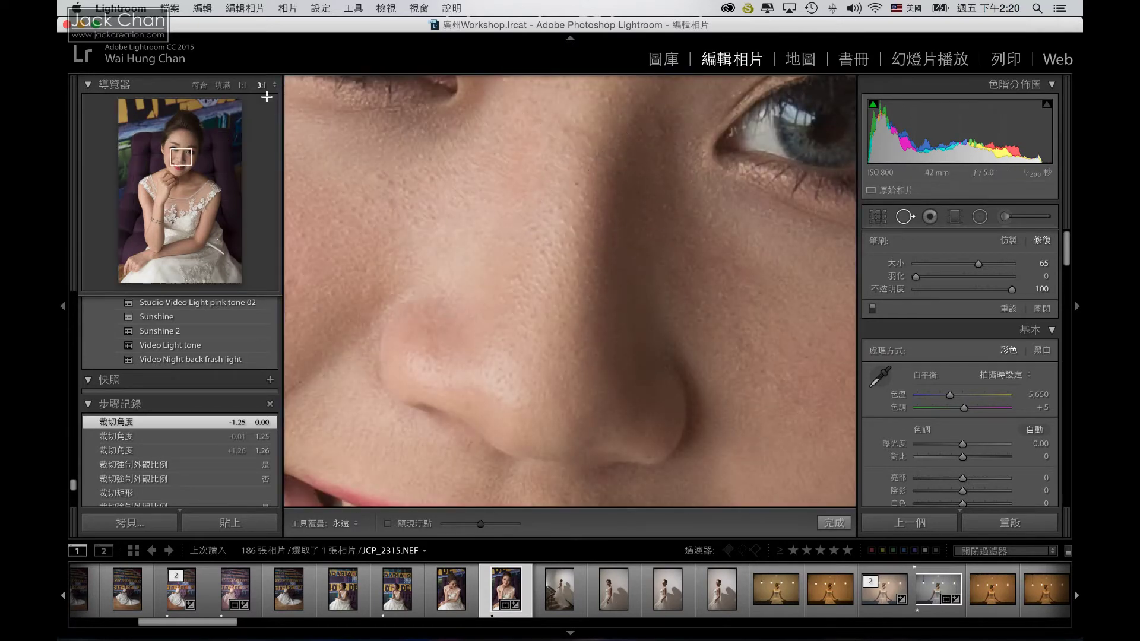
click(240, 86)
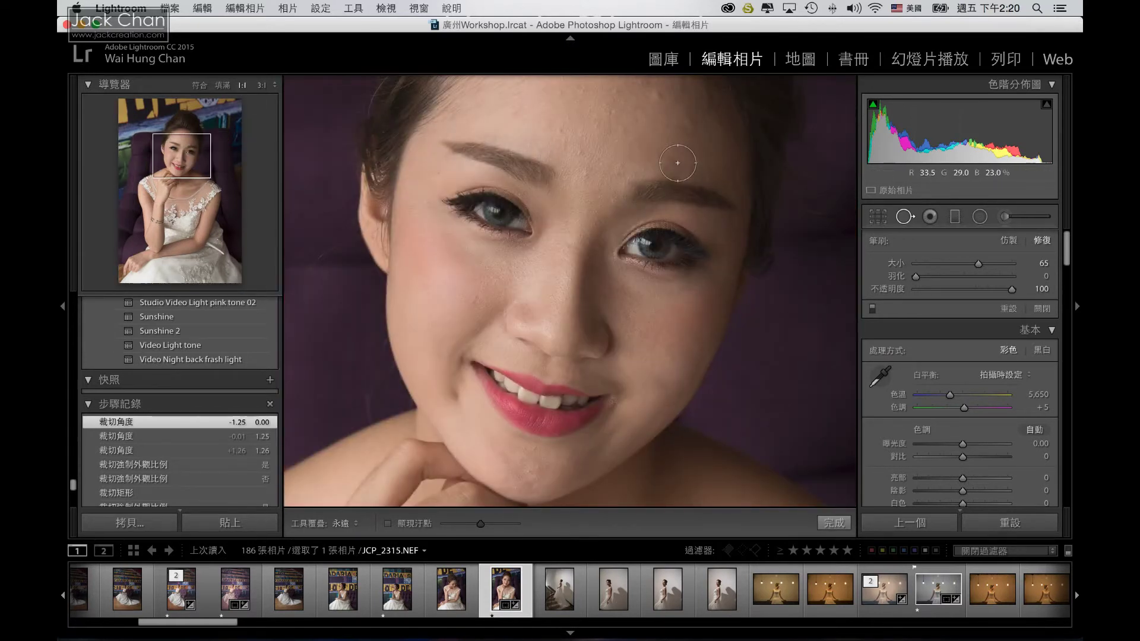
Heal a blemish on the bride's forehead and raise the spot-removal Size slider.
drag(603, 111, 602, 167)
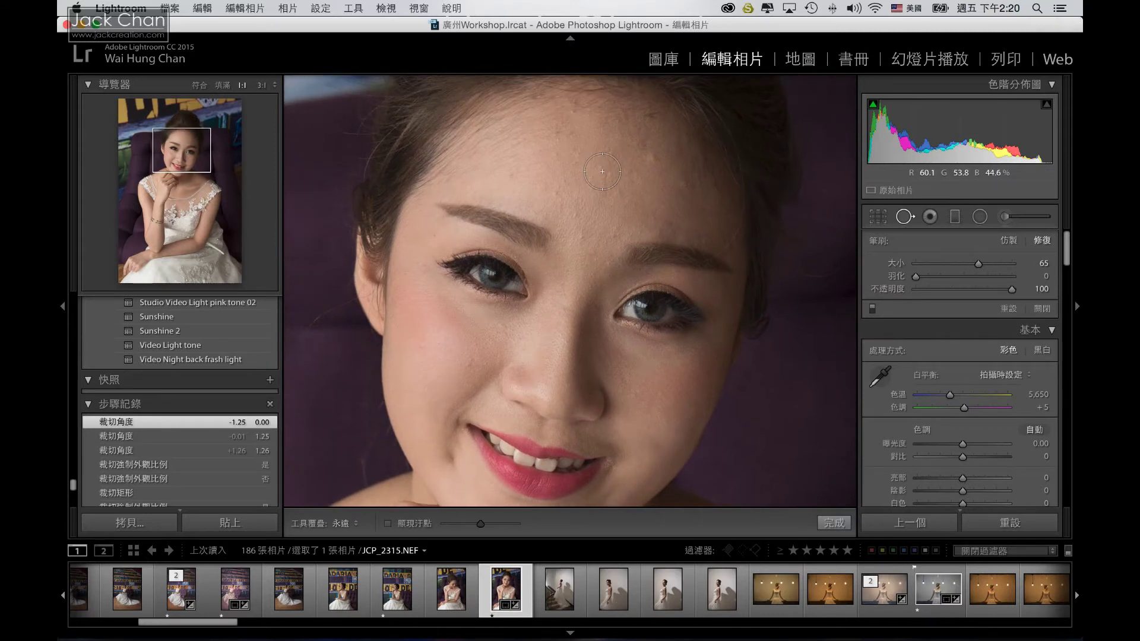
scroll(612, 170, down, 5)
scroll(611, 170, down, 3)
click(574, 214)
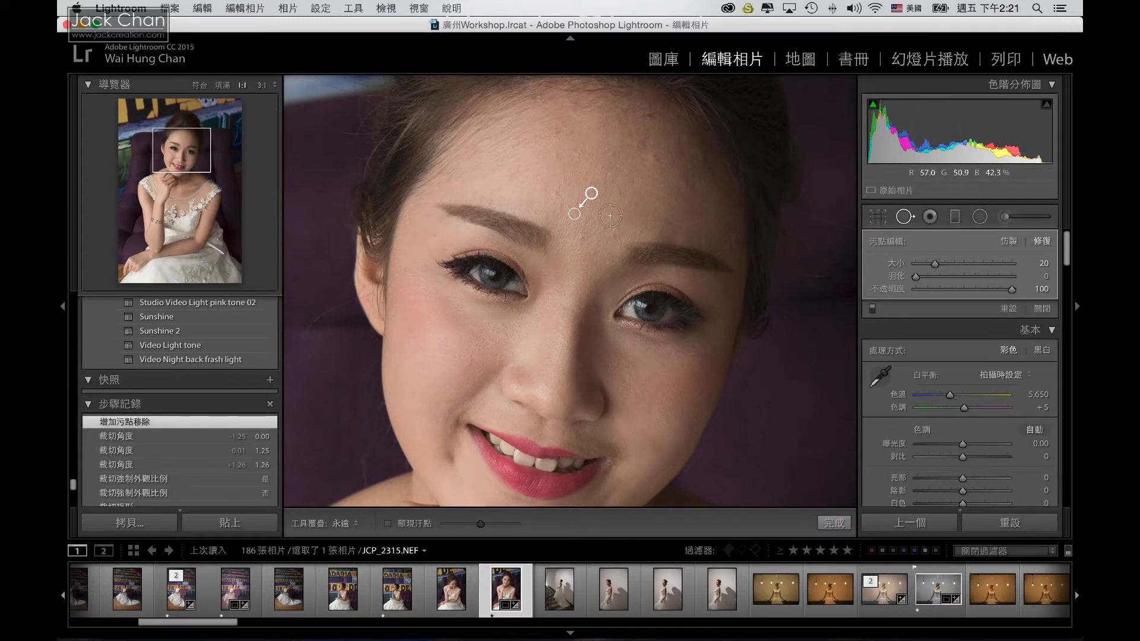
drag(935, 263, 933, 263)
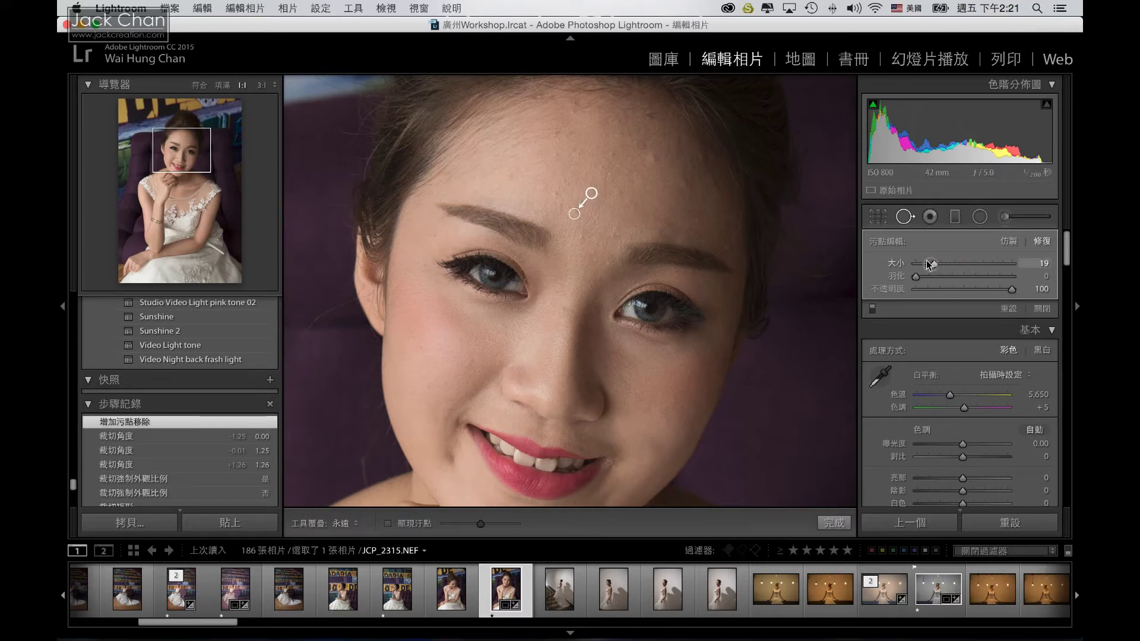
Set the forehead heal to size 23, nudge its source, and keep feather 0, opacity 100.
drag(933, 263, 918, 277)
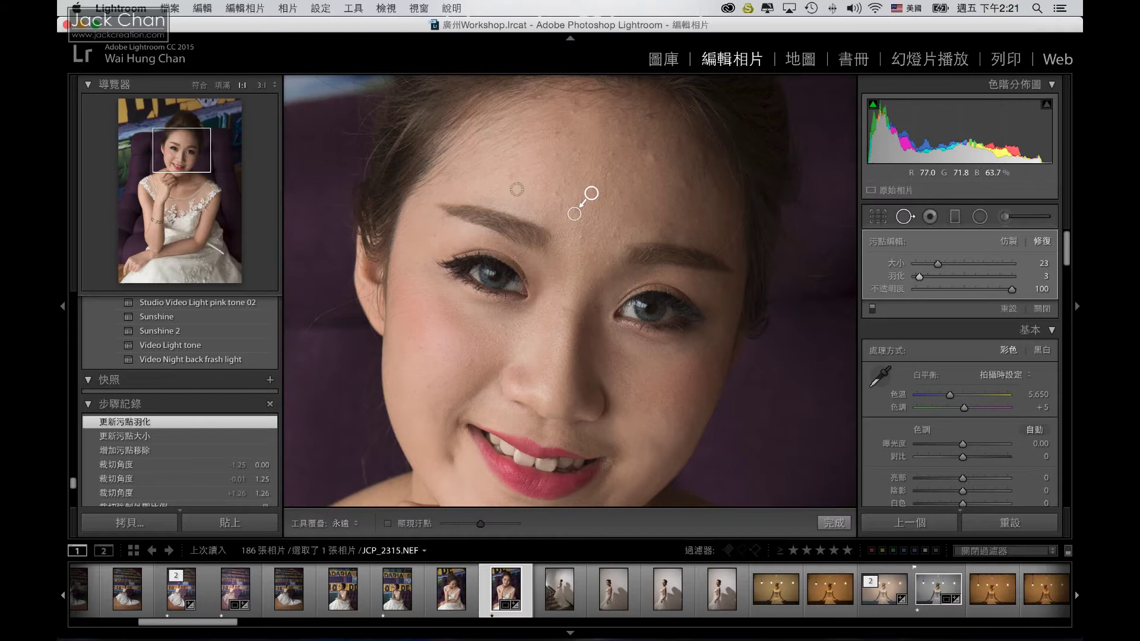
mouse_move(919, 277)
mouse_down()
mouse_move(1000, 278)
mouse_move(873, 270)
mouse_move(641, 211)
mouse_up()
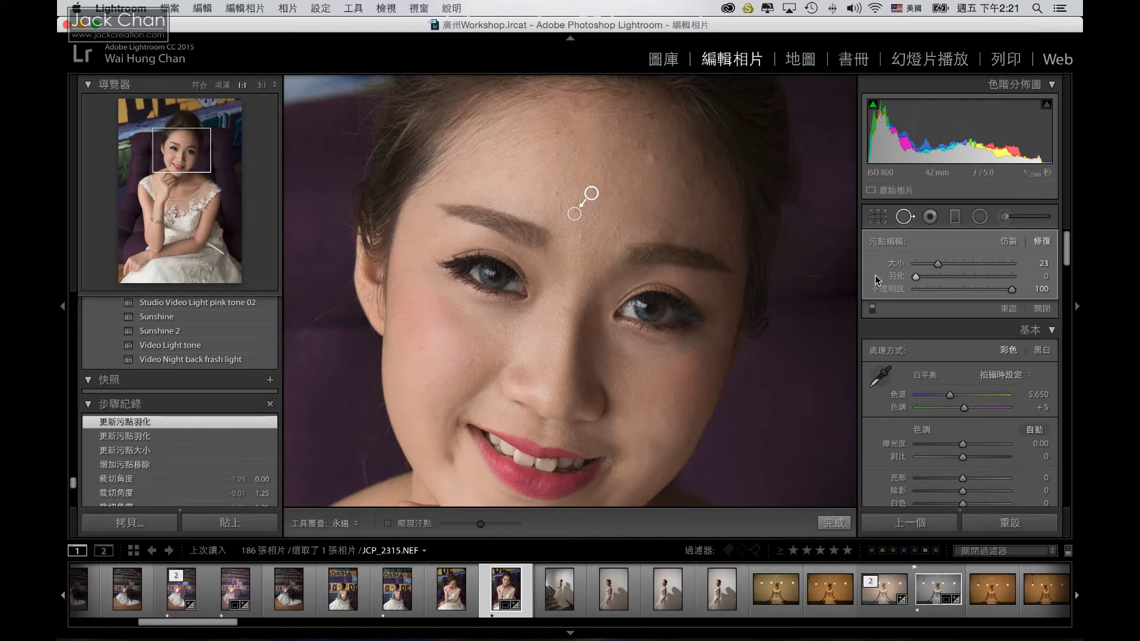
drag(1011, 289, 1012, 290)
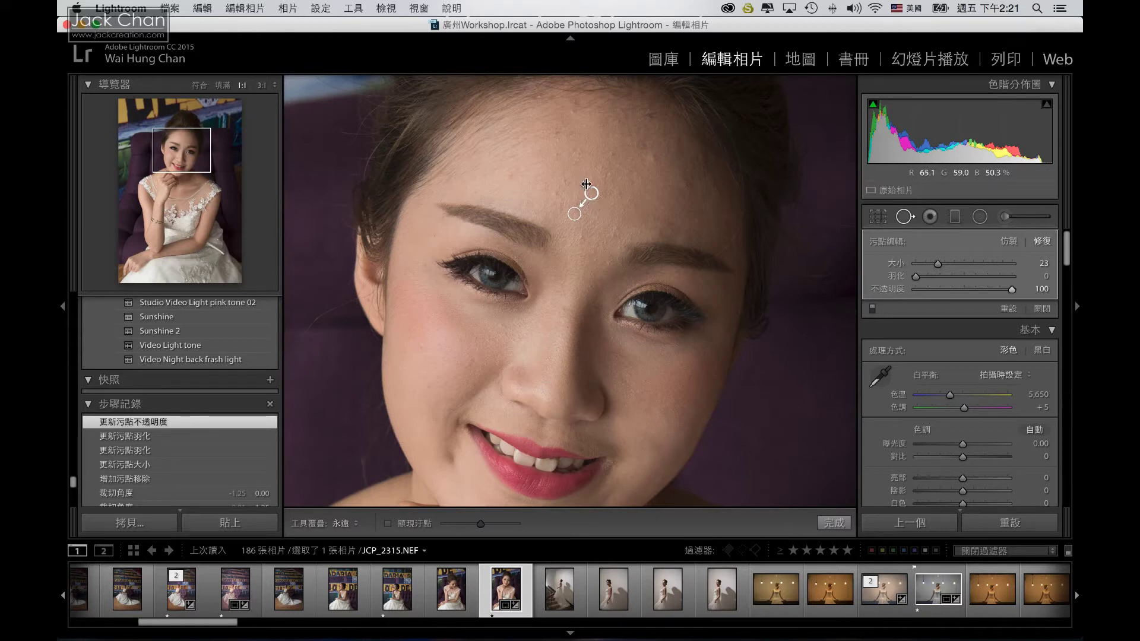
drag(586, 185, 563, 201)
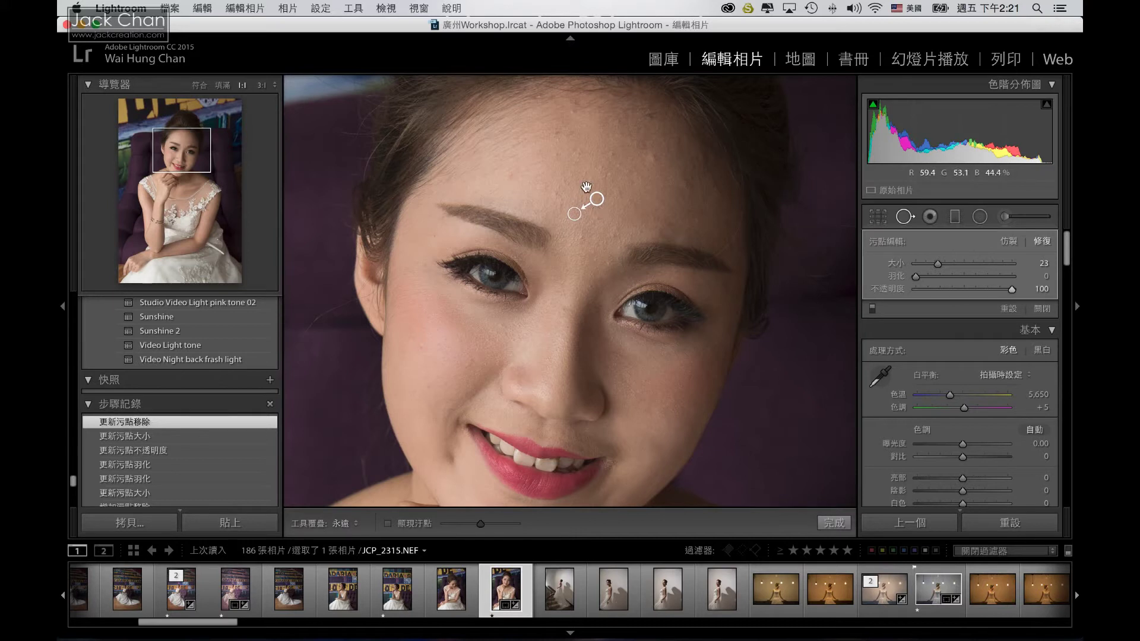
drag(1008, 289, 947, 290)
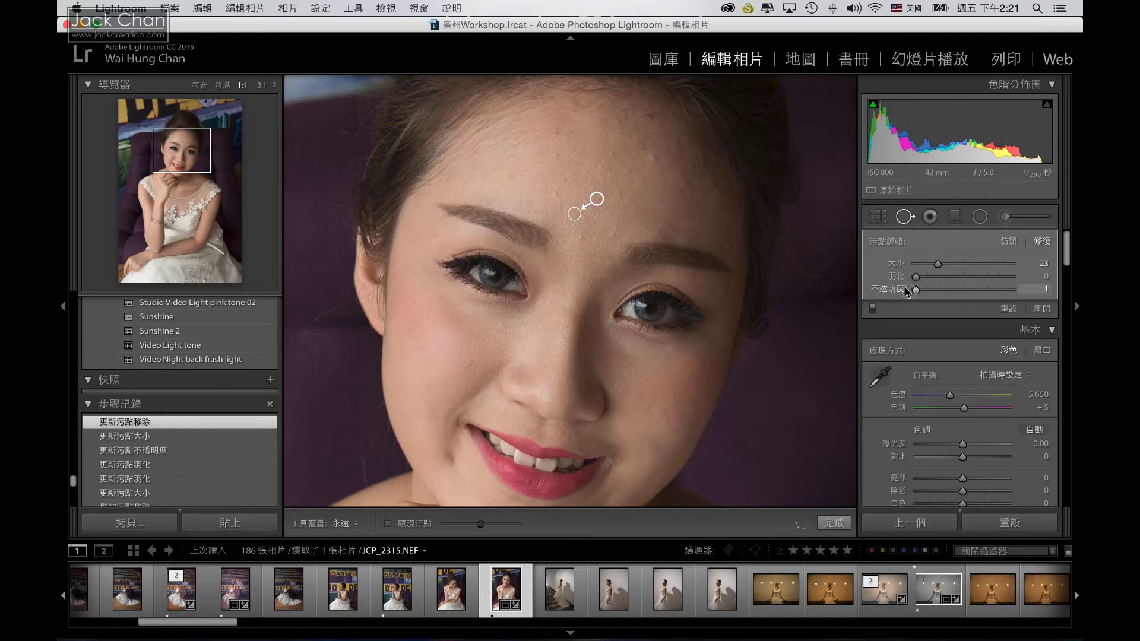
click(1024, 288)
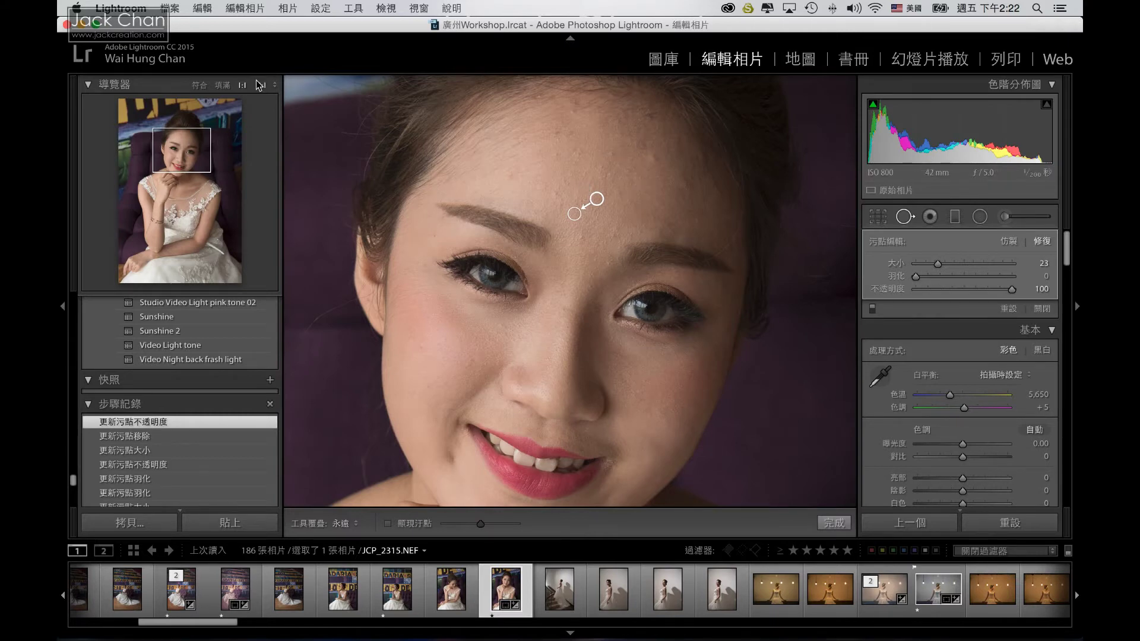
At 3:1, heal an upper-forehead blemish from cleaner skin, then close Spot Removal and fit the view.
key(super+equal)
scroll(618, 259, up, 5)
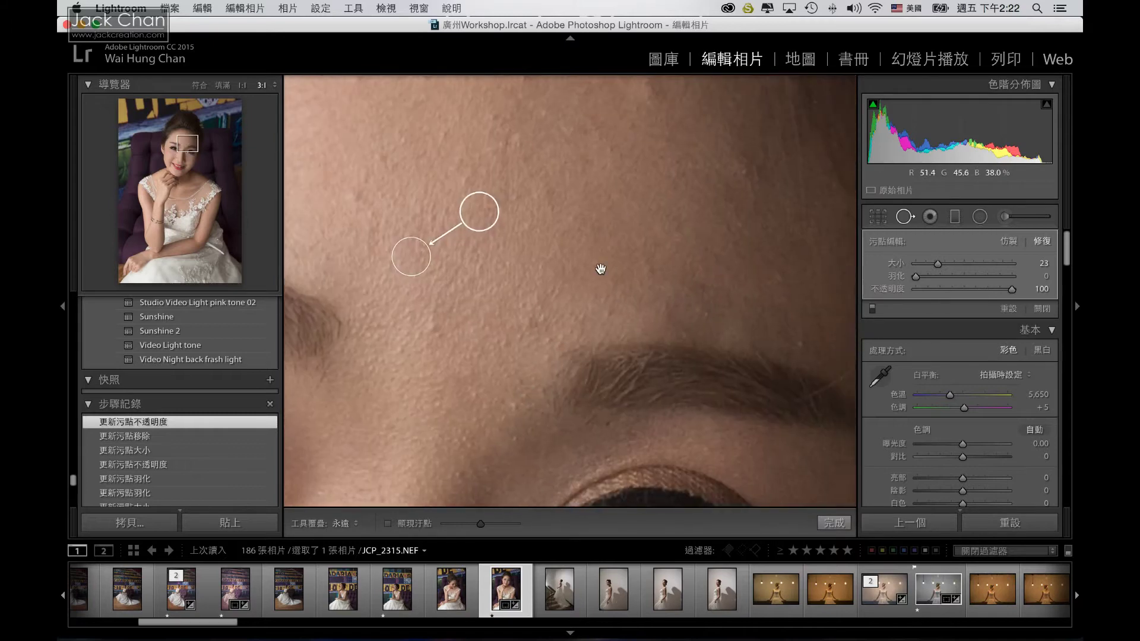
scroll(557, 339, up, 3)
scroll(603, 323, up, 2)
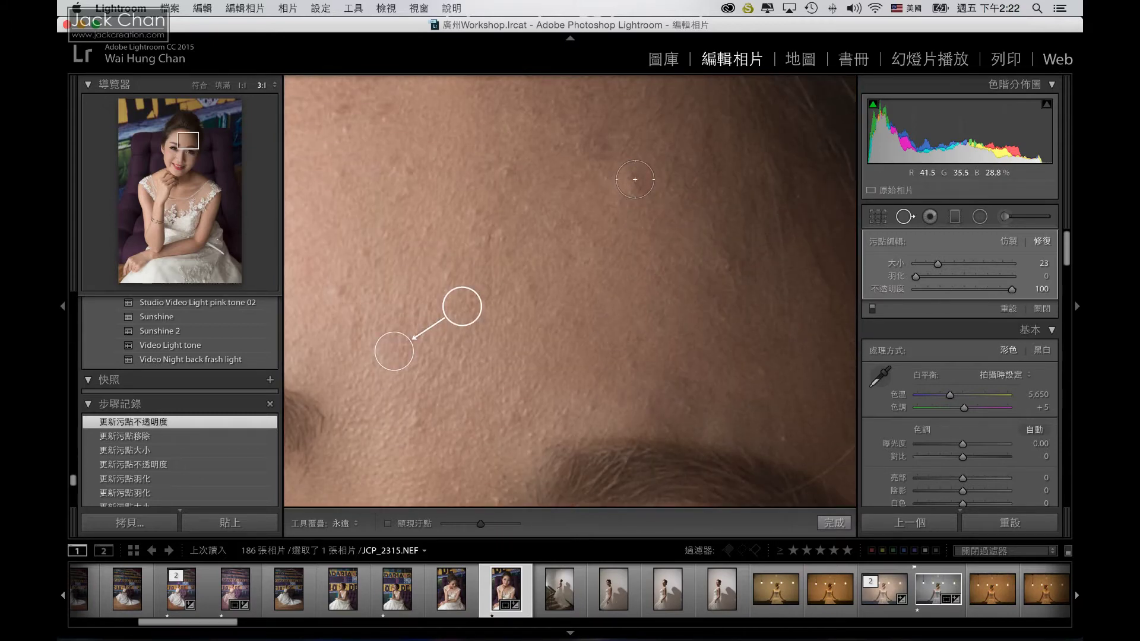
click(634, 179)
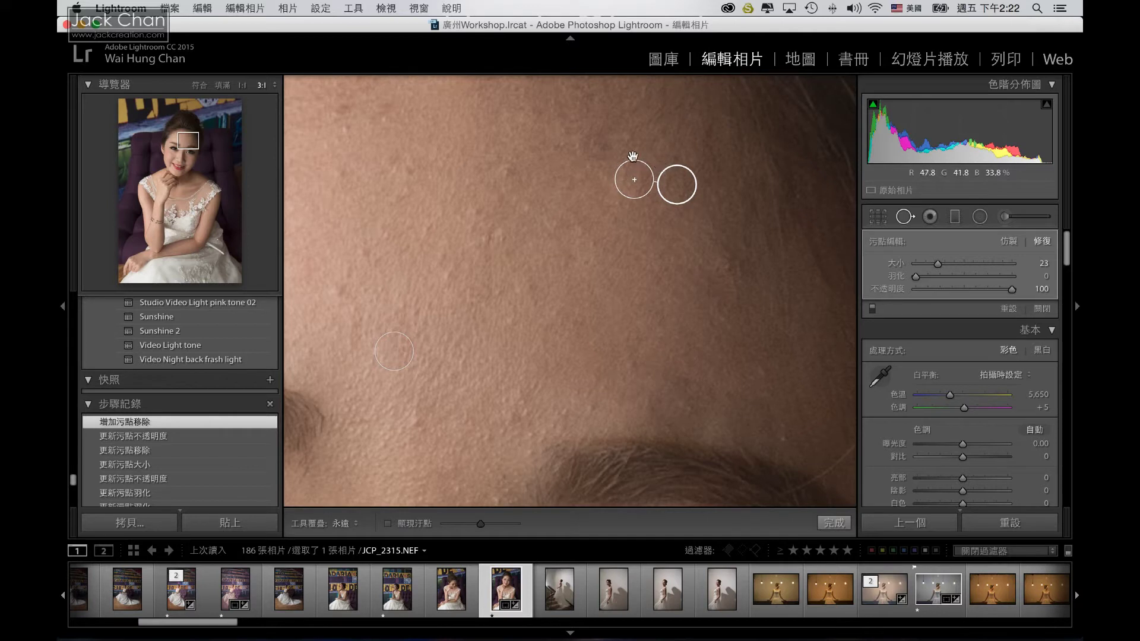
drag(669, 175, 649, 194)
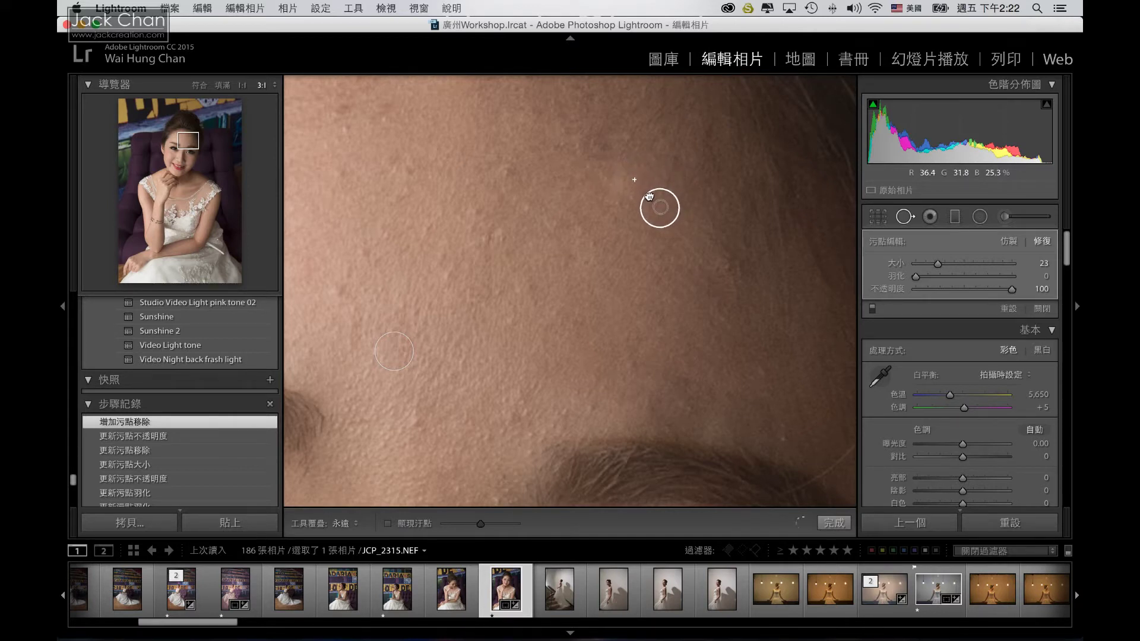
drag(649, 194, 650, 197)
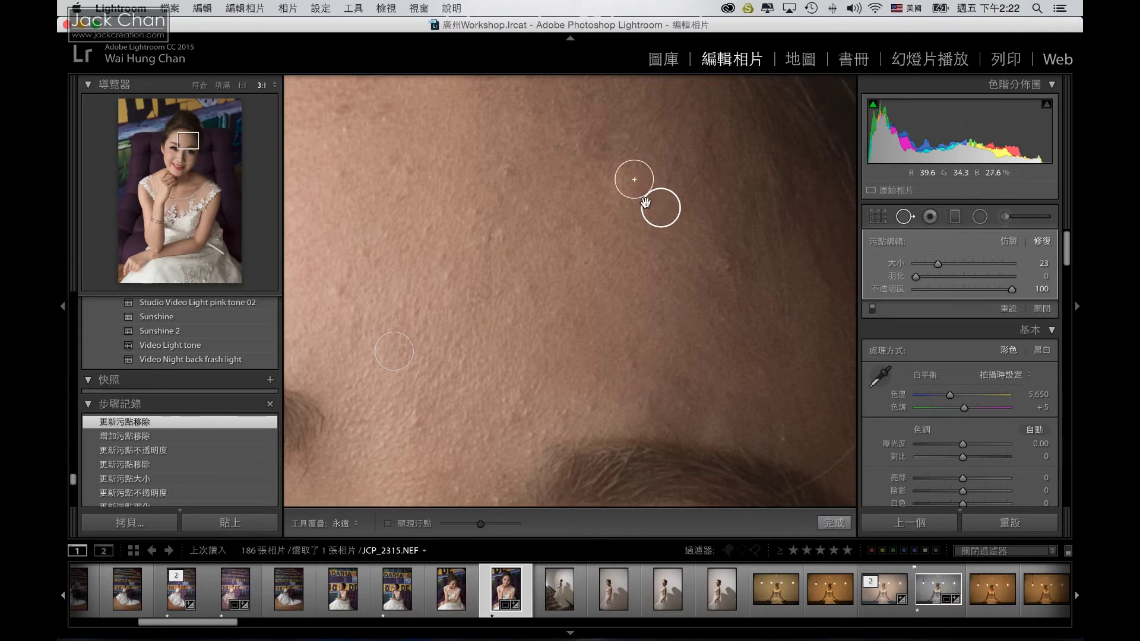
drag(657, 196, 653, 202)
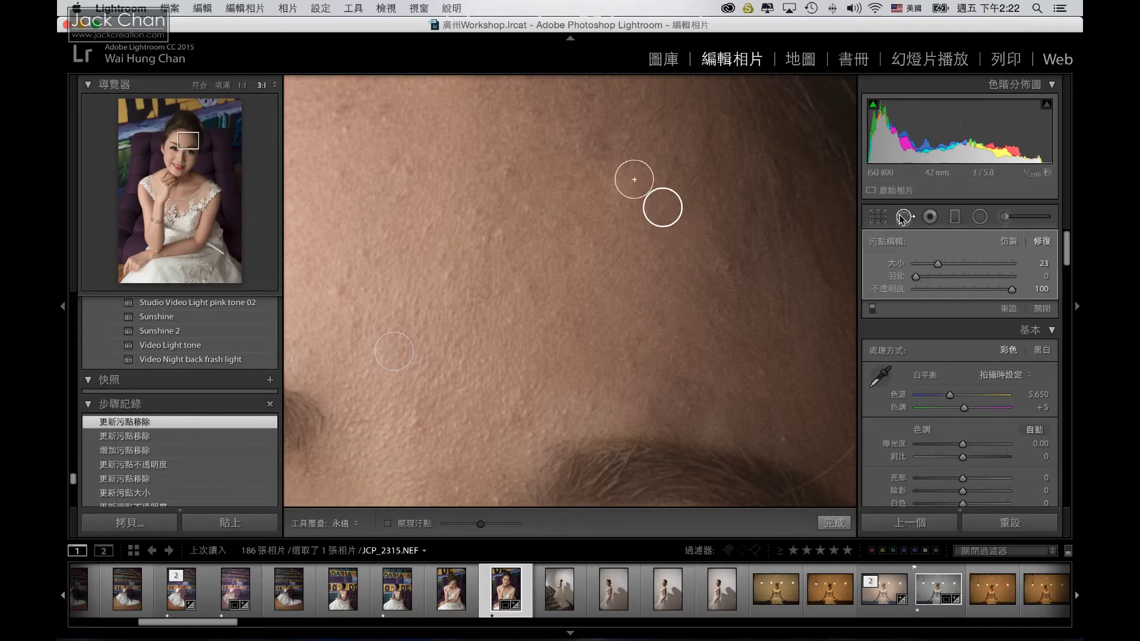
click(903, 217)
click(608, 209)
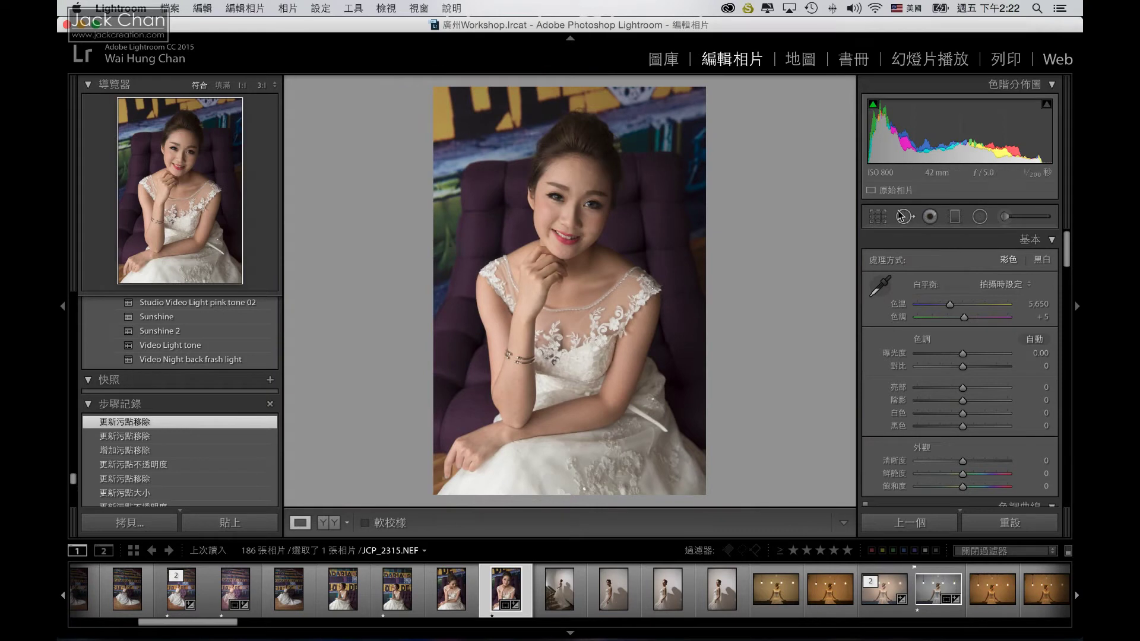
Check the bride's eye for red eye at 3:1 zoom; none is found.
click(929, 217)
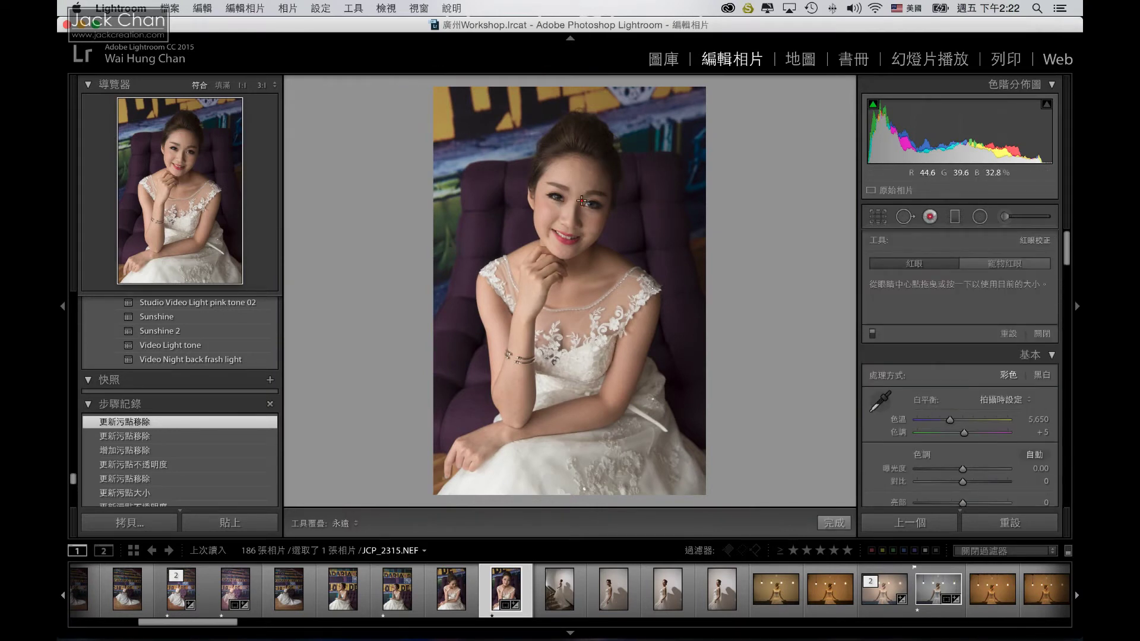
click(261, 86)
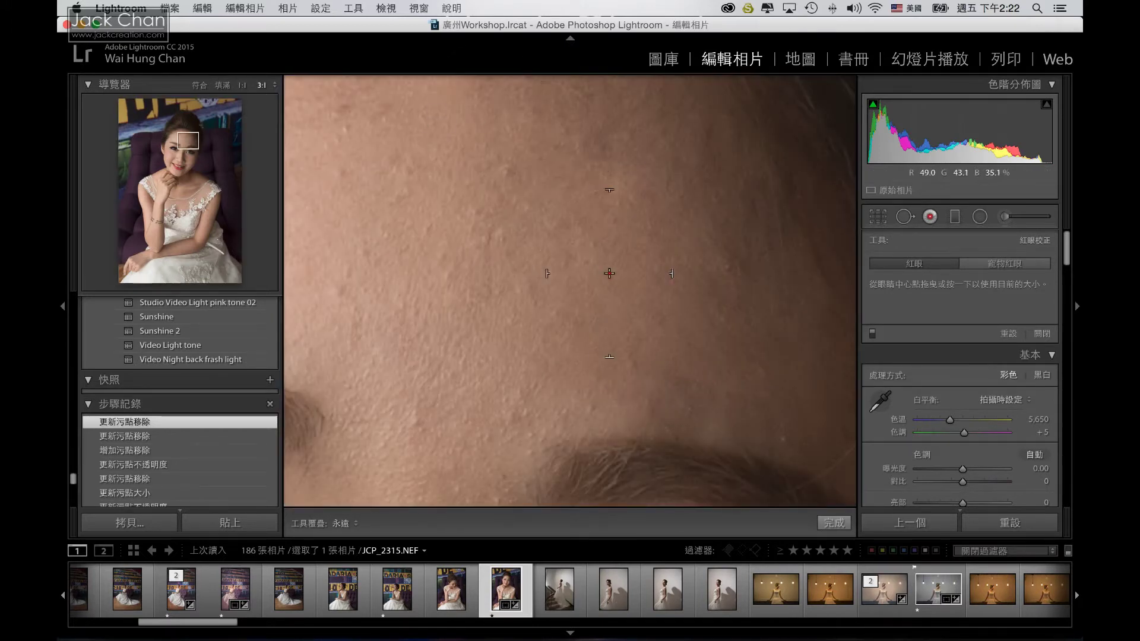
mouse_move(604, 269)
mouse_down()
mouse_move(590, 237)
mouse_move(586, 107)
mouse_up()
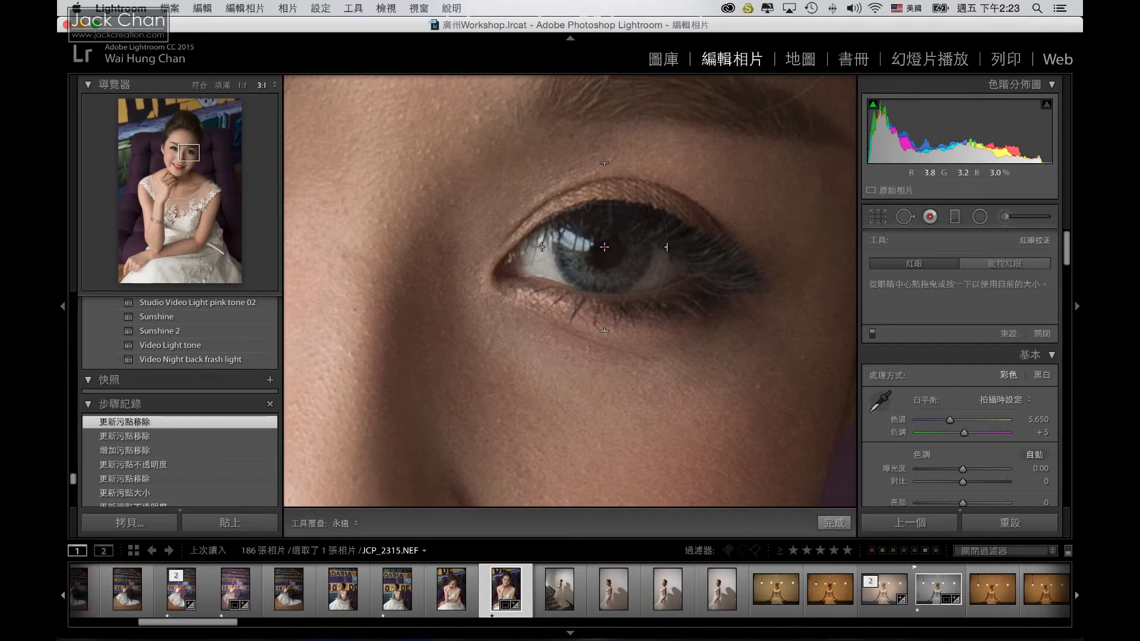
click(609, 249)
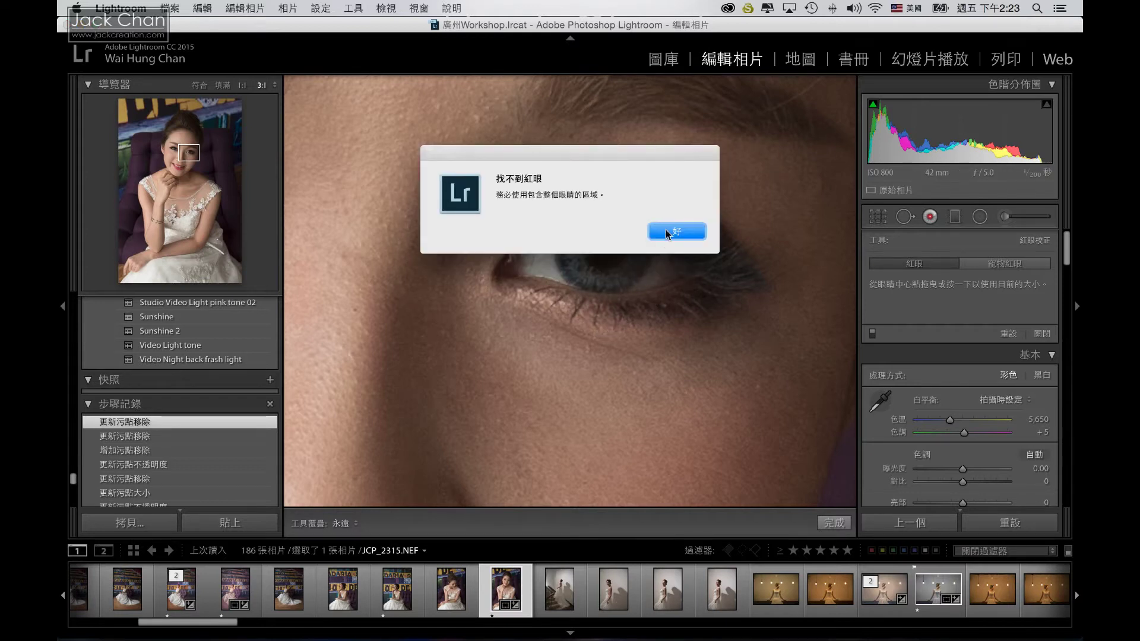
click(664, 230)
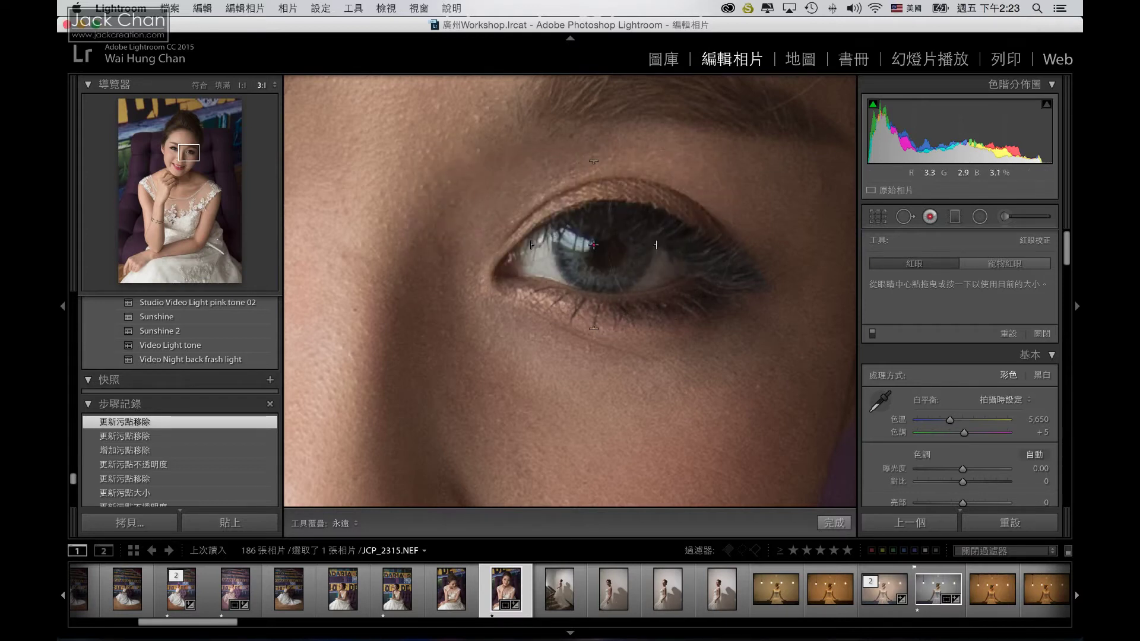
Close red-eye correction, return to Fit view and select the Graduated Filter.
click(925, 219)
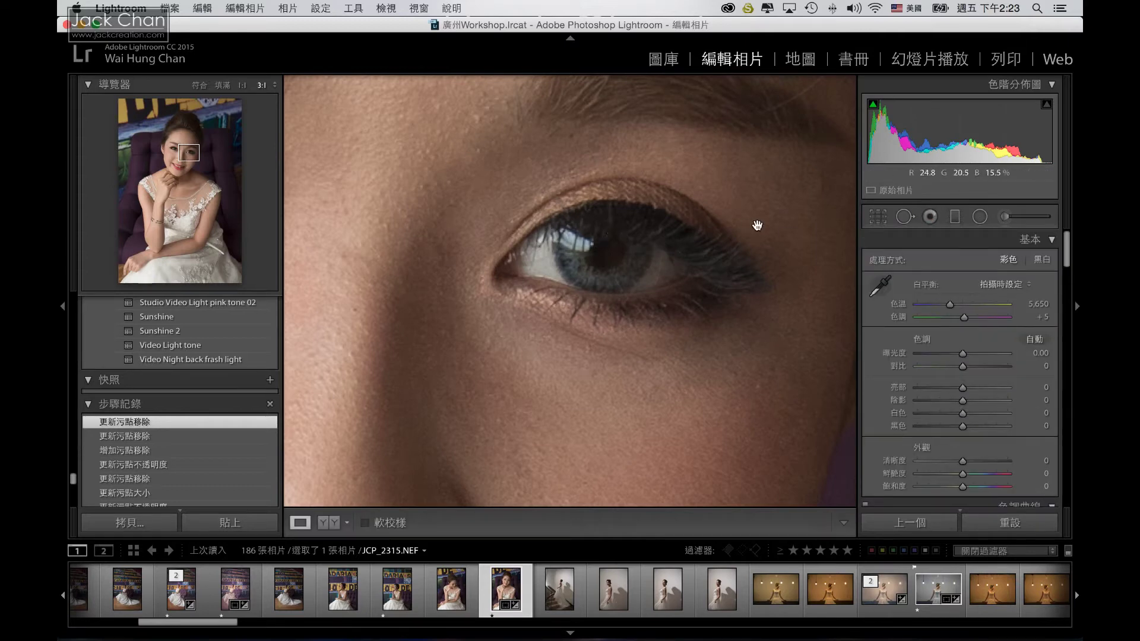
click(618, 249)
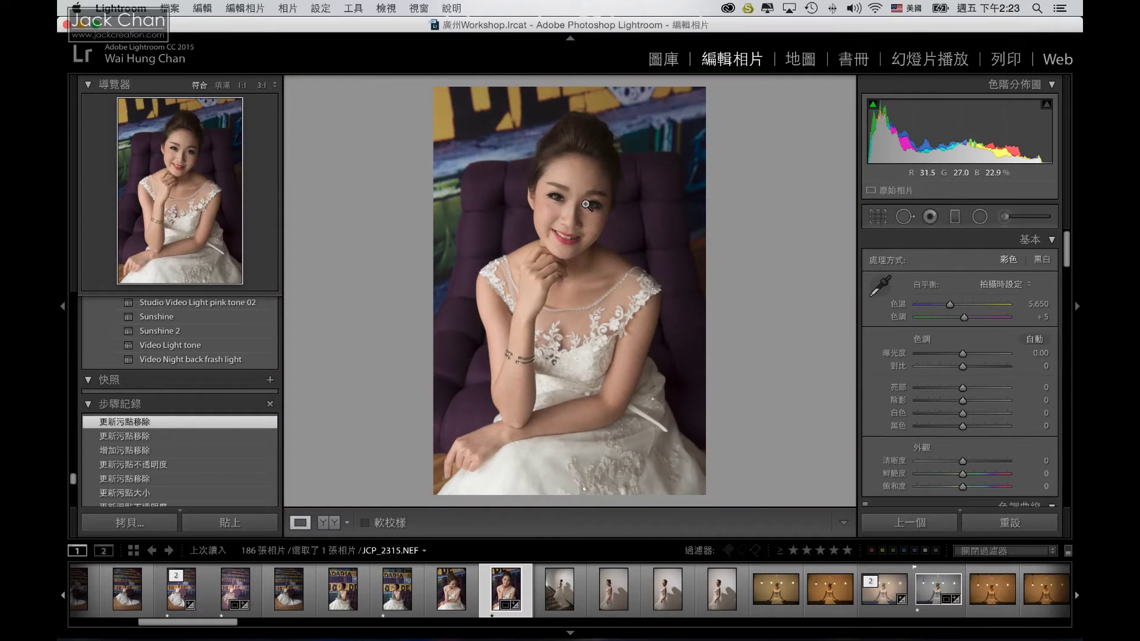
click(953, 218)
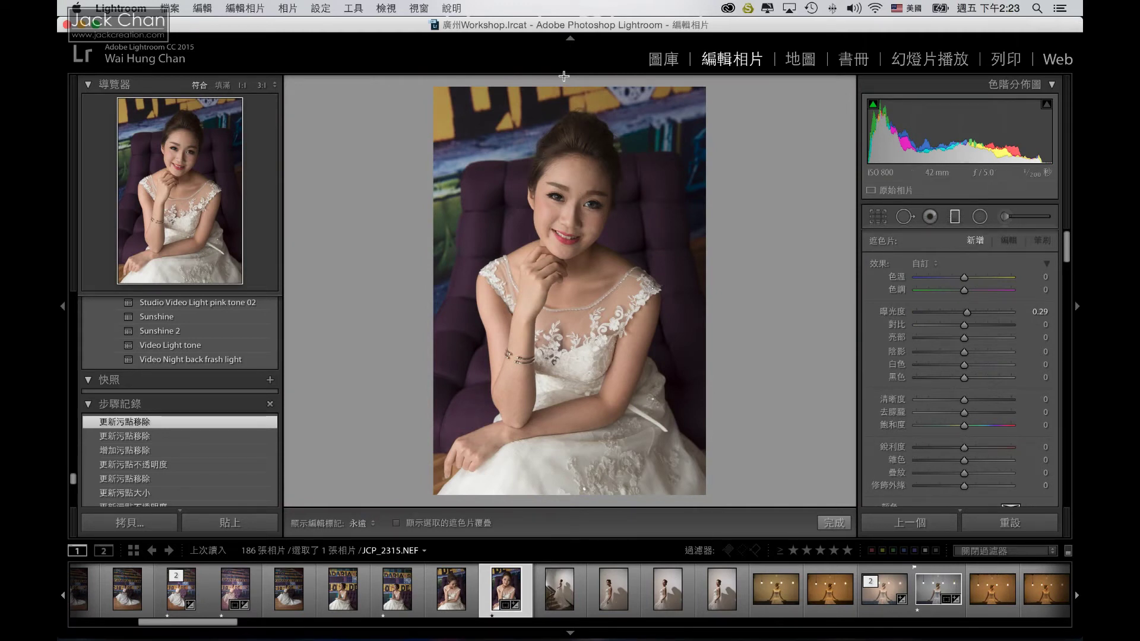
Try horizontal, vertical and diagonal graduated filters, then delete all three.
drag(563, 75, 565, 153)
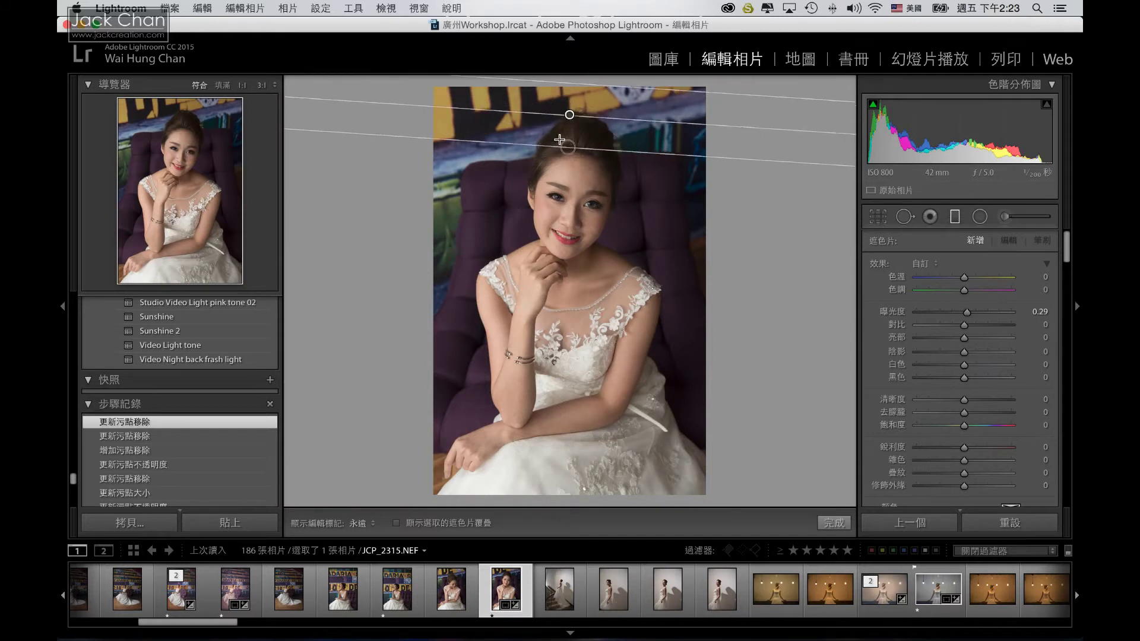
drag(760, 199, 653, 202)
drag(445, 338, 504, 308)
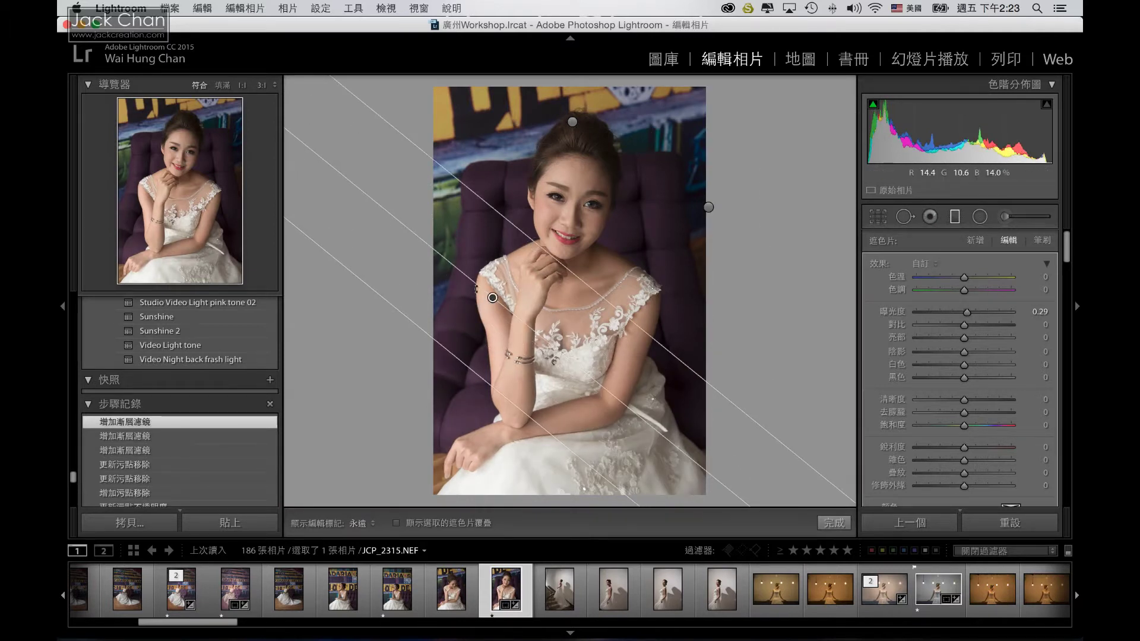
key(Delete)
click(707, 205)
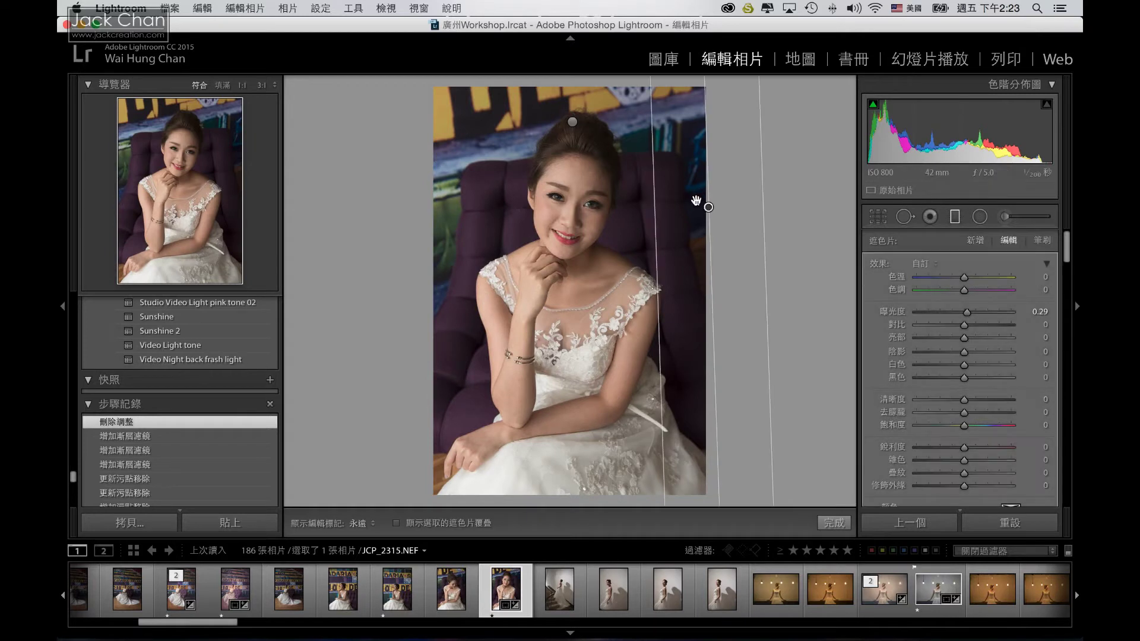
key(Delete)
click(562, 113)
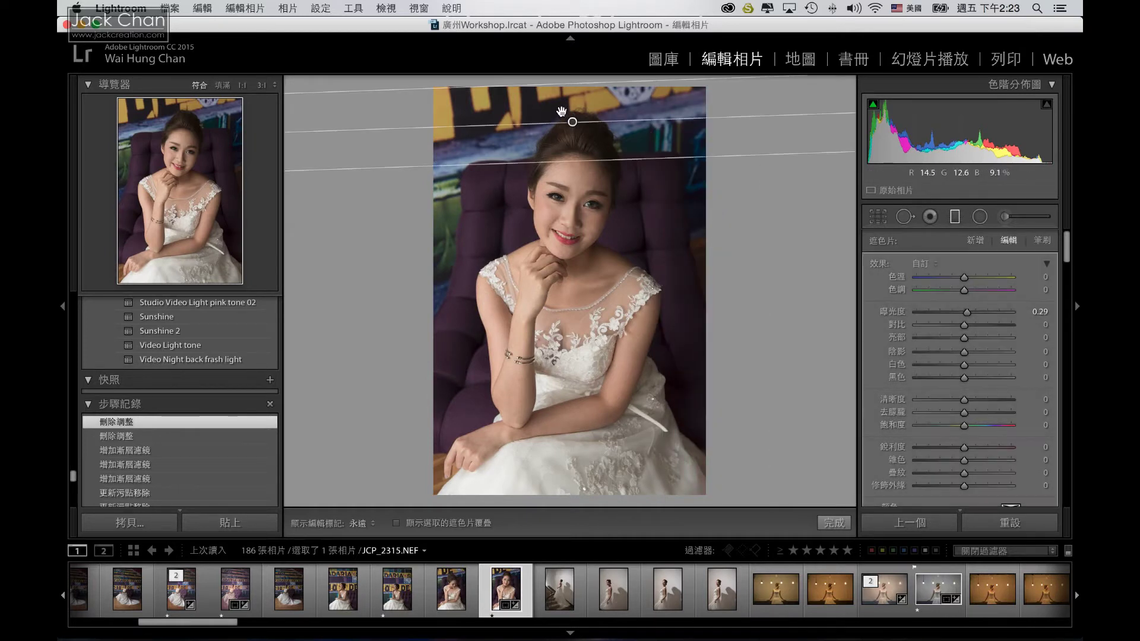
key(Delete)
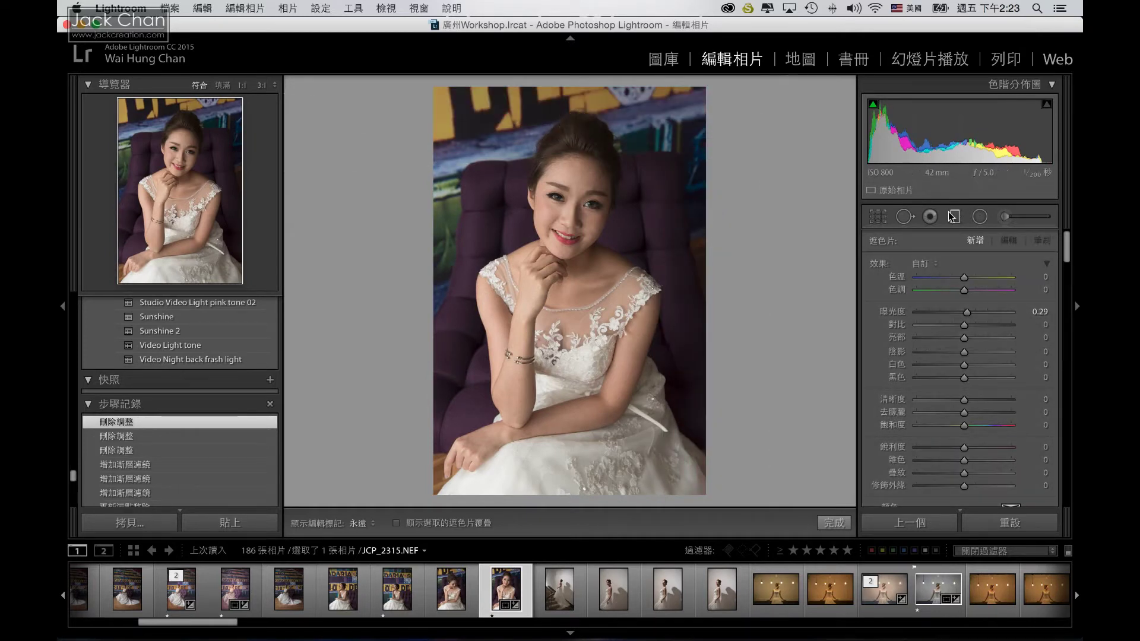
click(953, 217)
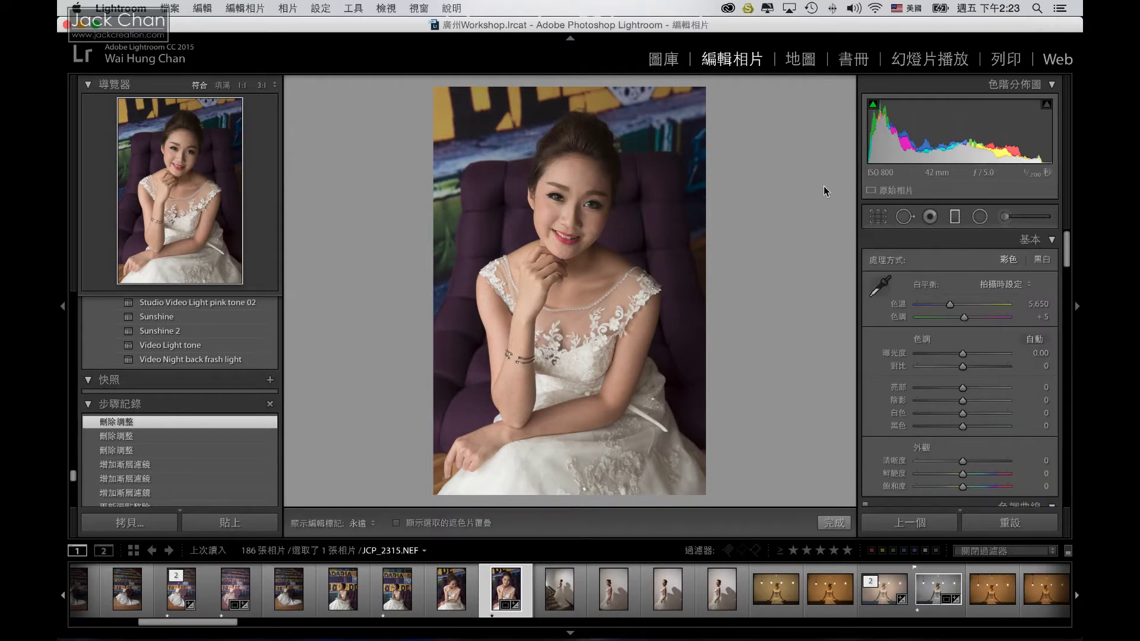
Draw a graduated filter from the top to the chin at exposure 0.08, with temperature back at 0.
key(m)
drag(565, 77, 568, 192)
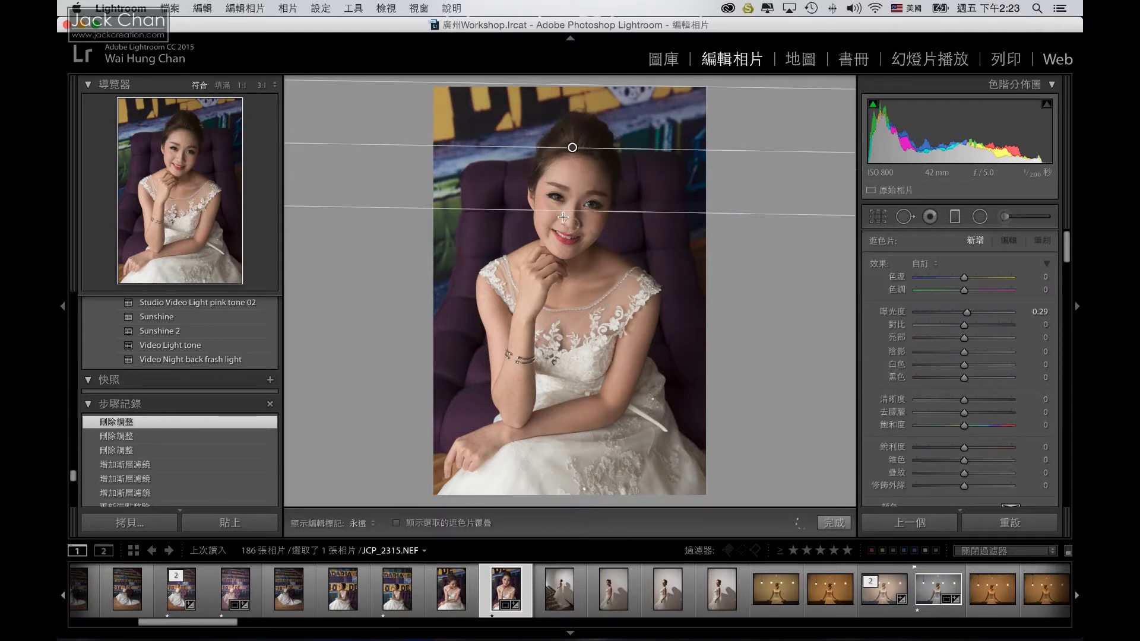
drag(562, 157, 561, 264)
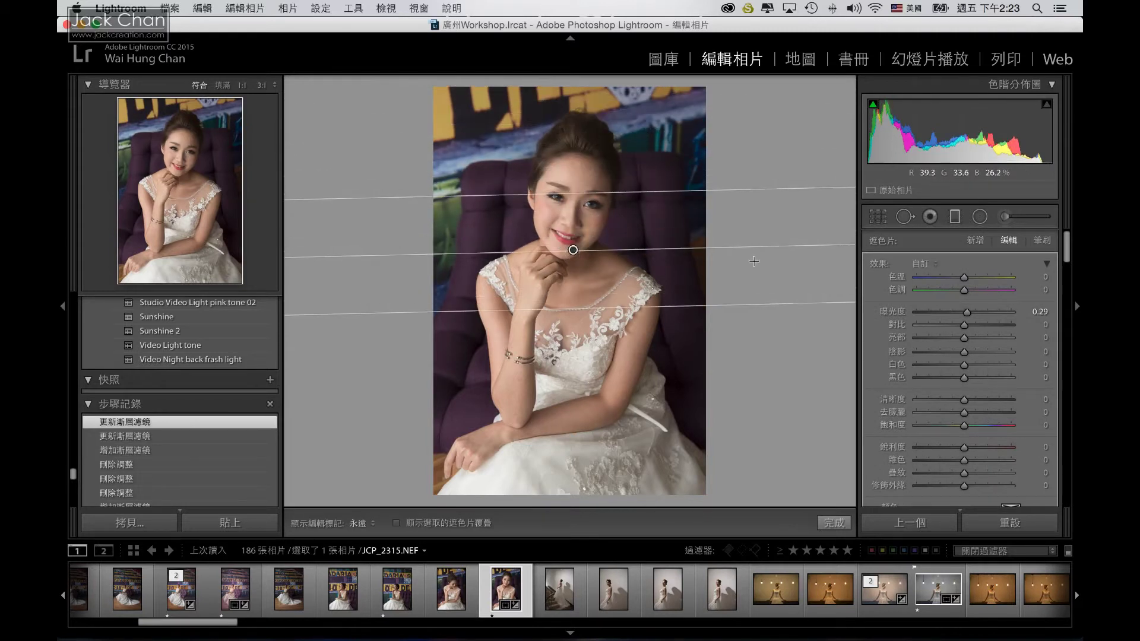
mouse_move(960, 310)
mouse_down()
mouse_move(947, 313)
mouse_move(964, 313)
mouse_up()
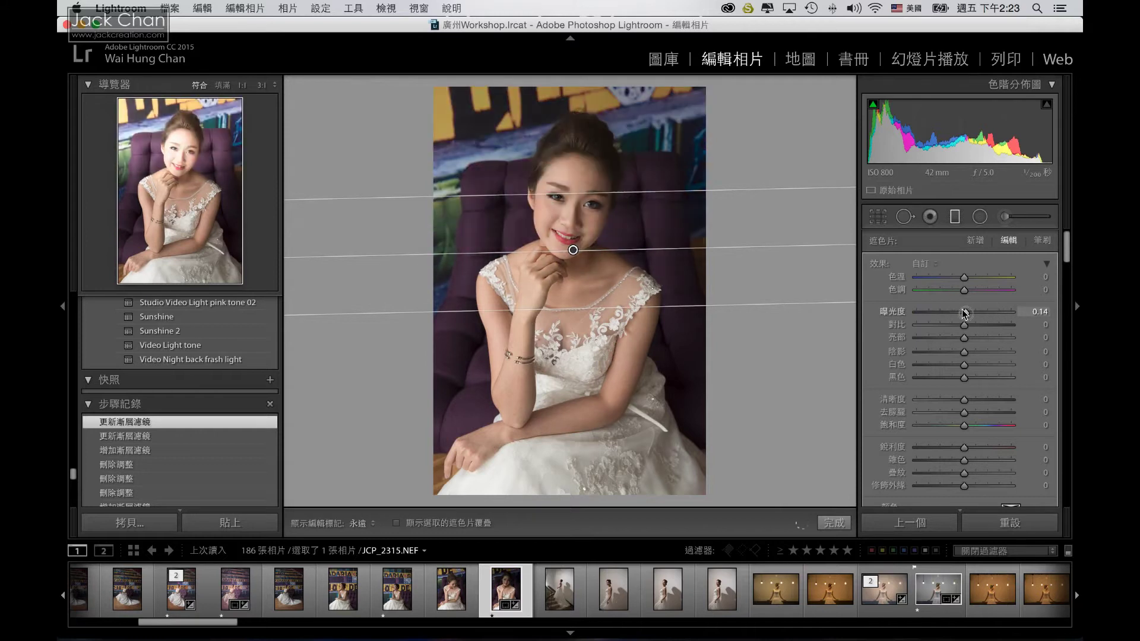
mouse_move(964, 277)
mouse_down()
mouse_move(995, 277)
mouse_move(967, 277)
mouse_up()
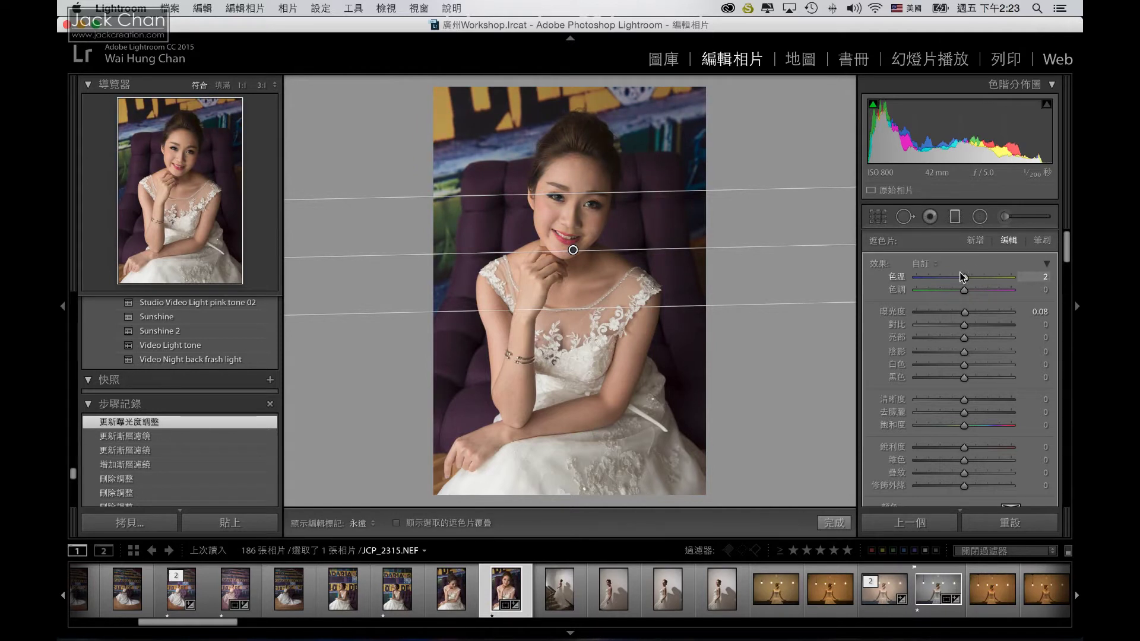
drag(962, 276, 964, 277)
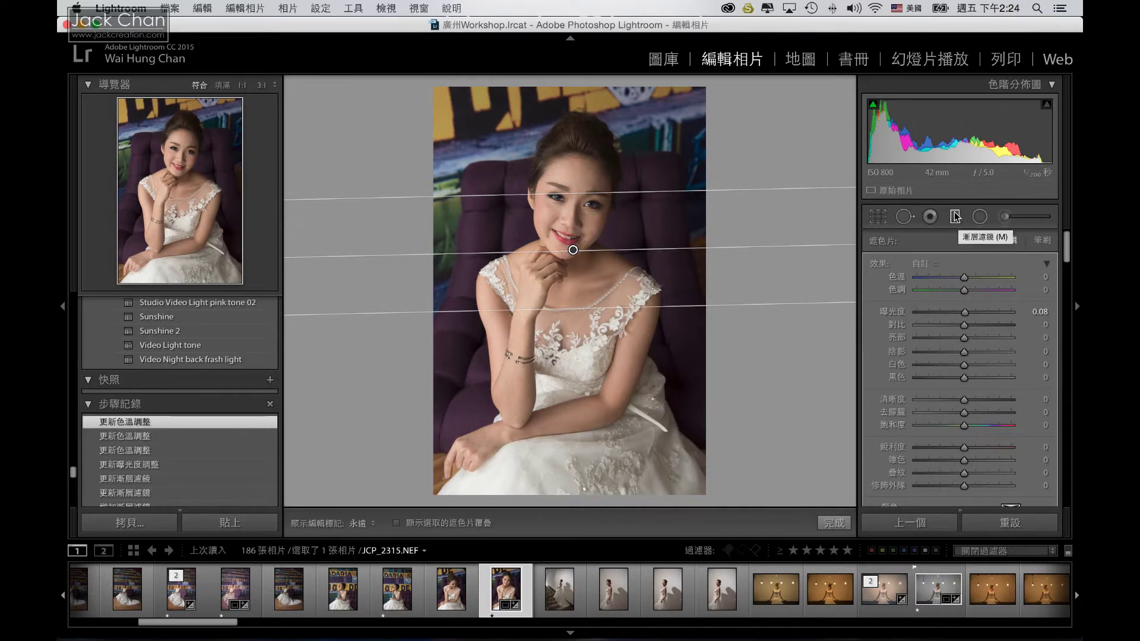
click(955, 217)
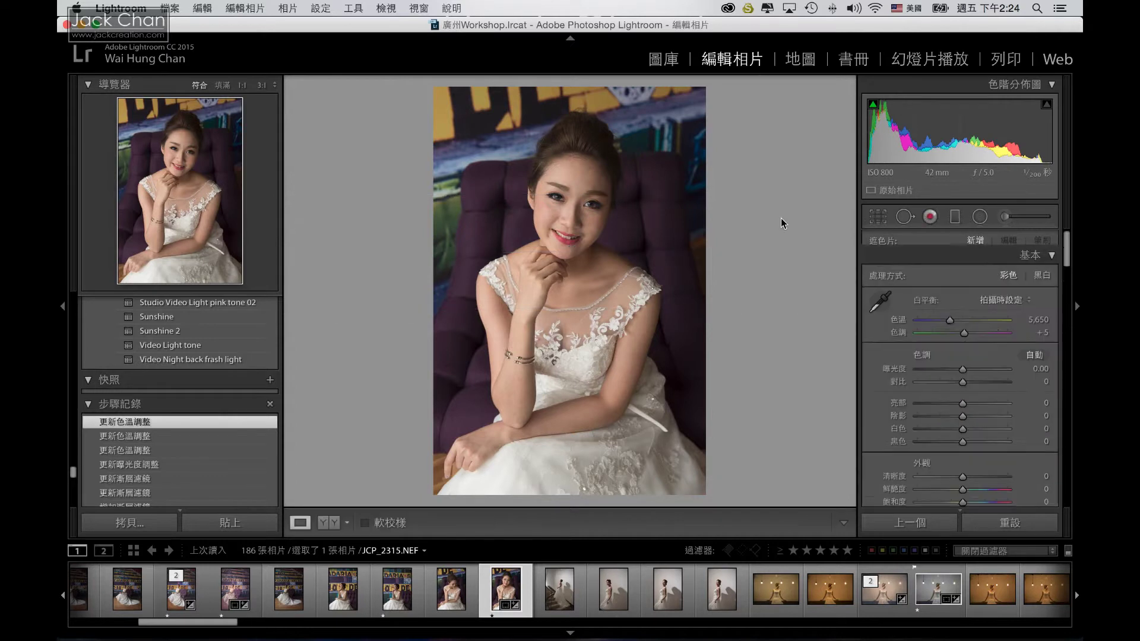
Place an oval radial filter over the bride's face, trying darker exposures before resetting to 0.00.
click(980, 217)
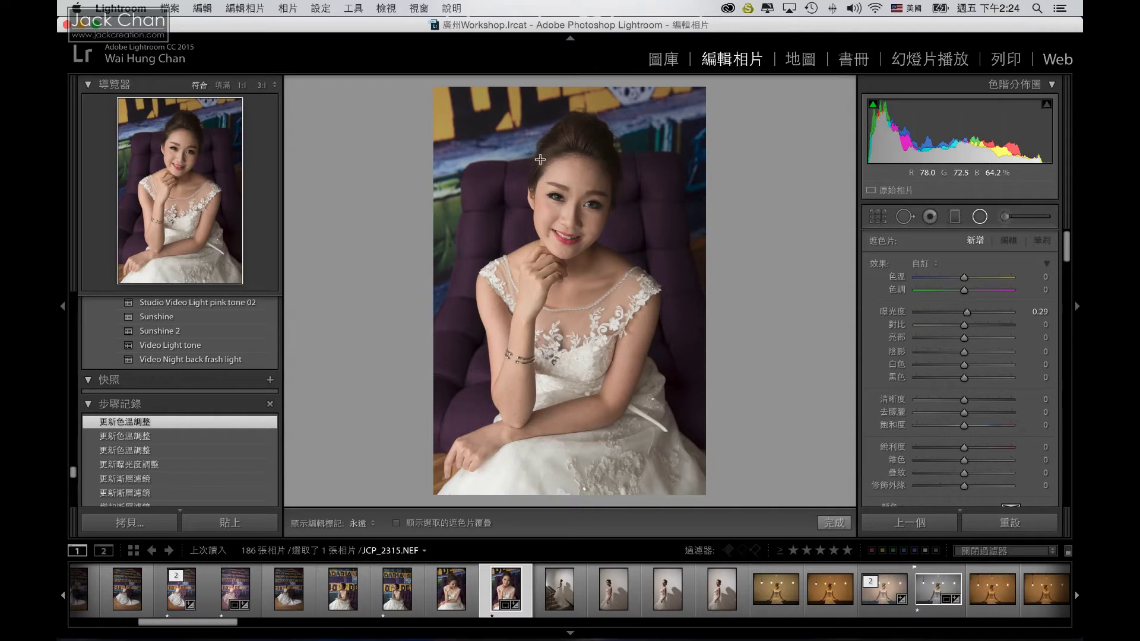
drag(549, 160, 634, 264)
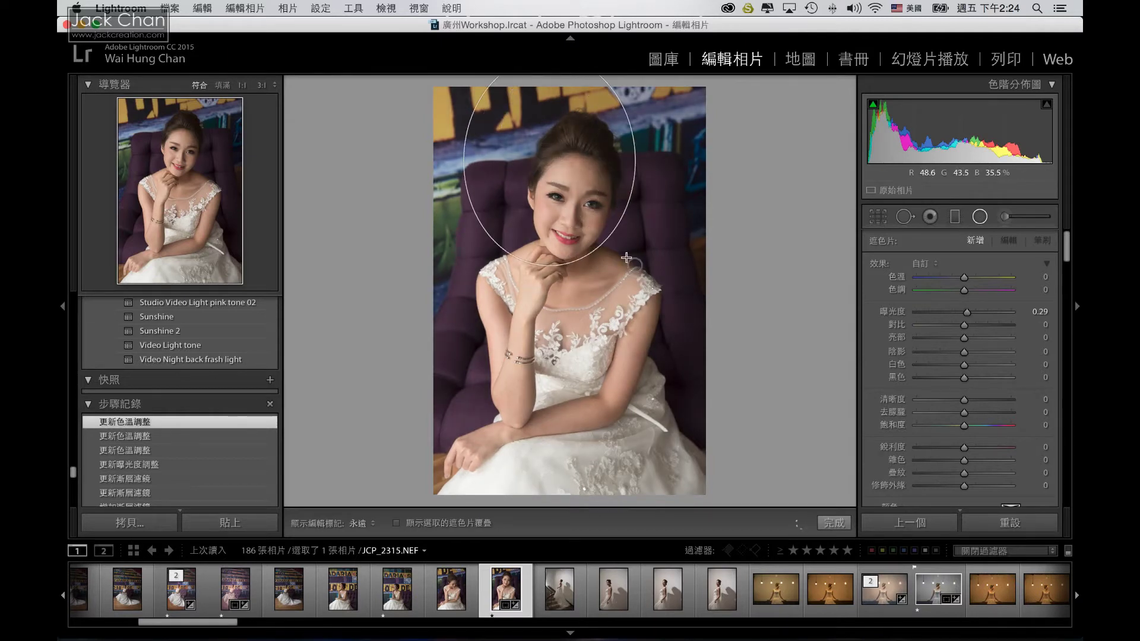
drag(536, 148, 558, 190)
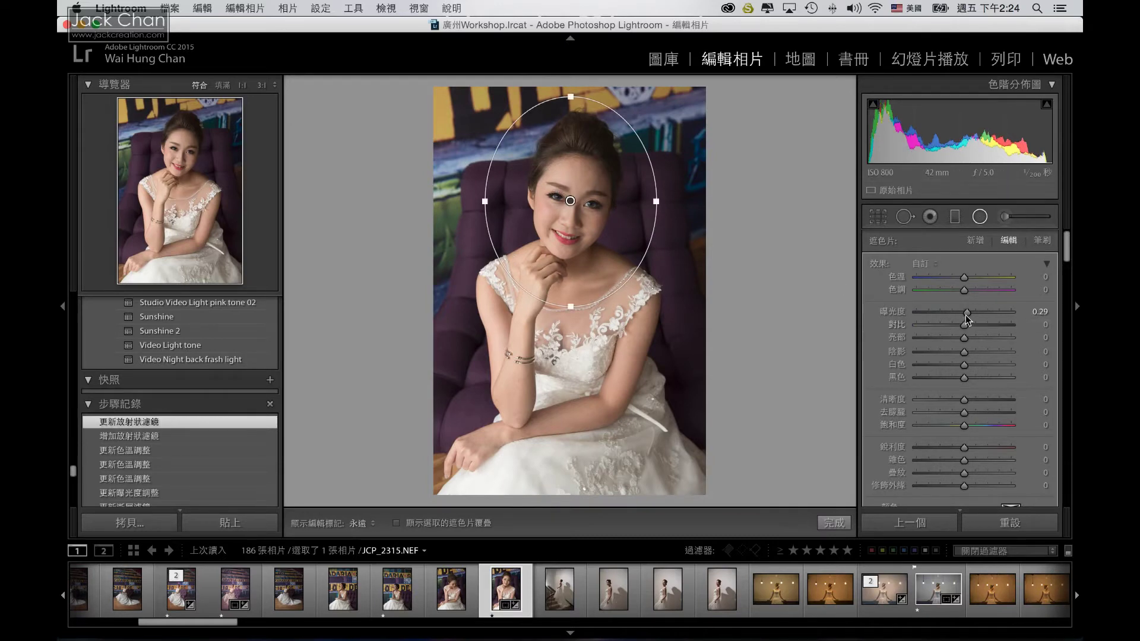
drag(966, 313, 948, 315)
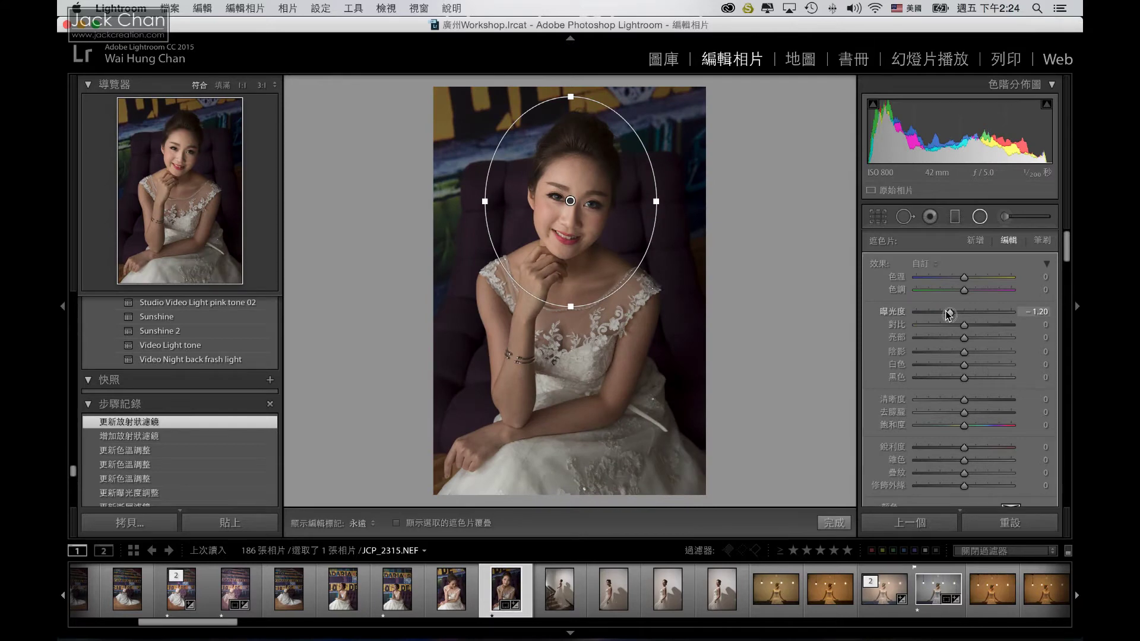
drag(948, 314, 945, 315)
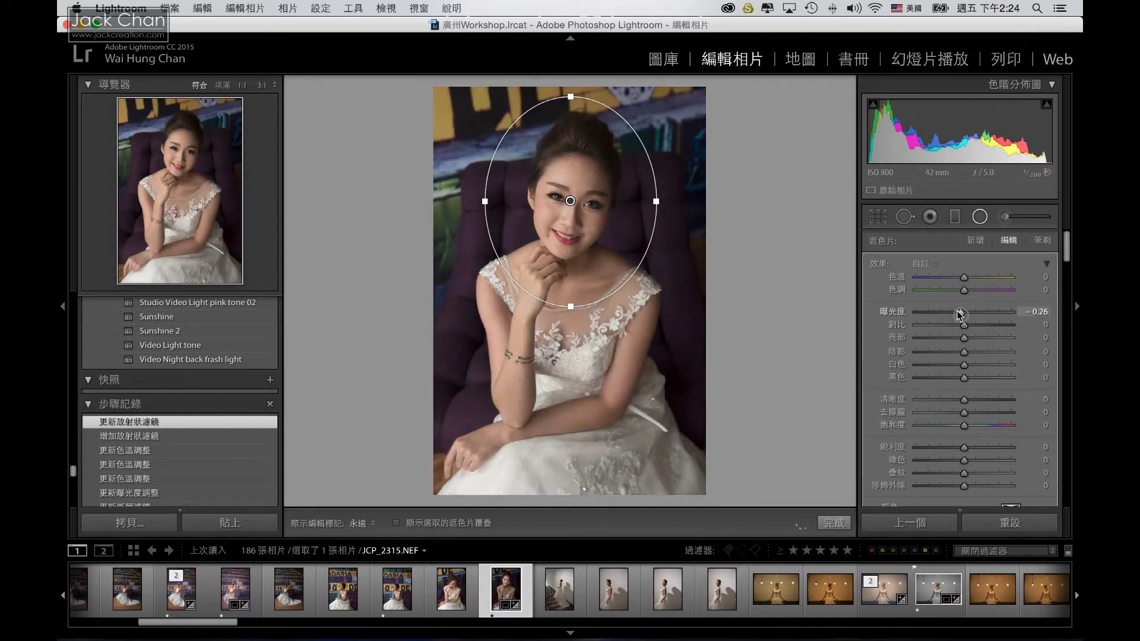
drag(946, 315, 965, 314)
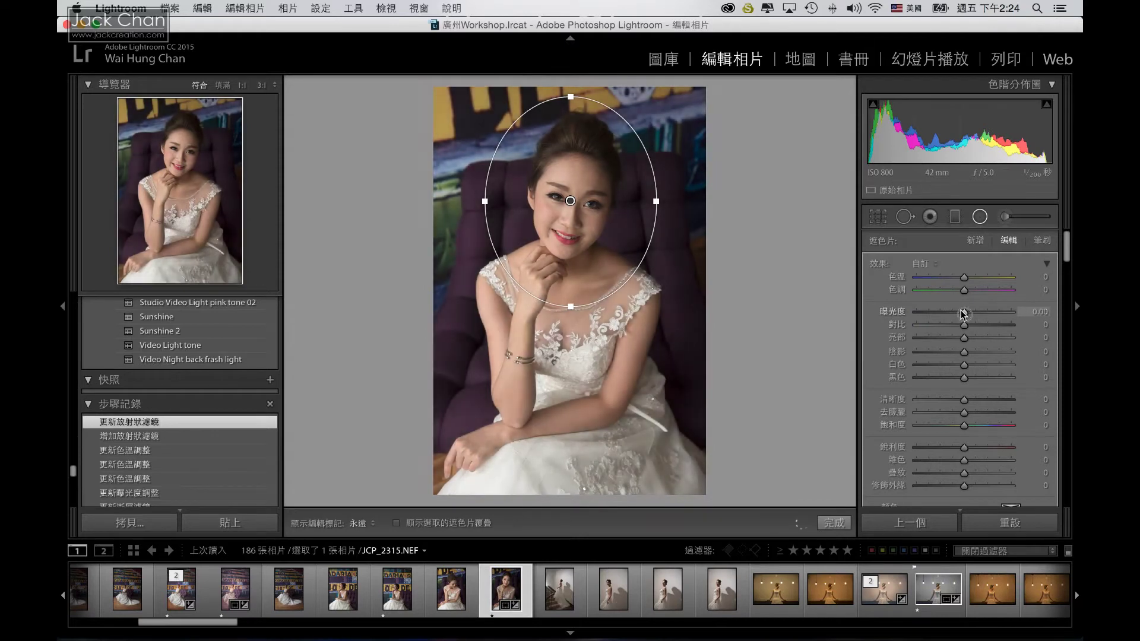
click(974, 221)
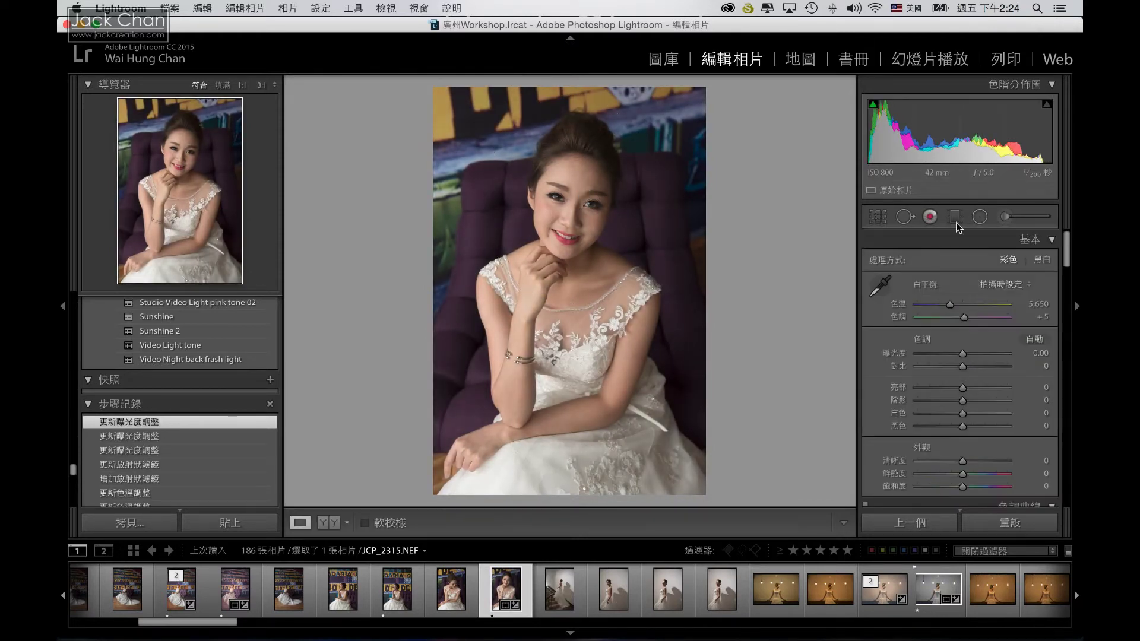
Replace the old radial filter with a much larger oval centred on the bride.
click(974, 220)
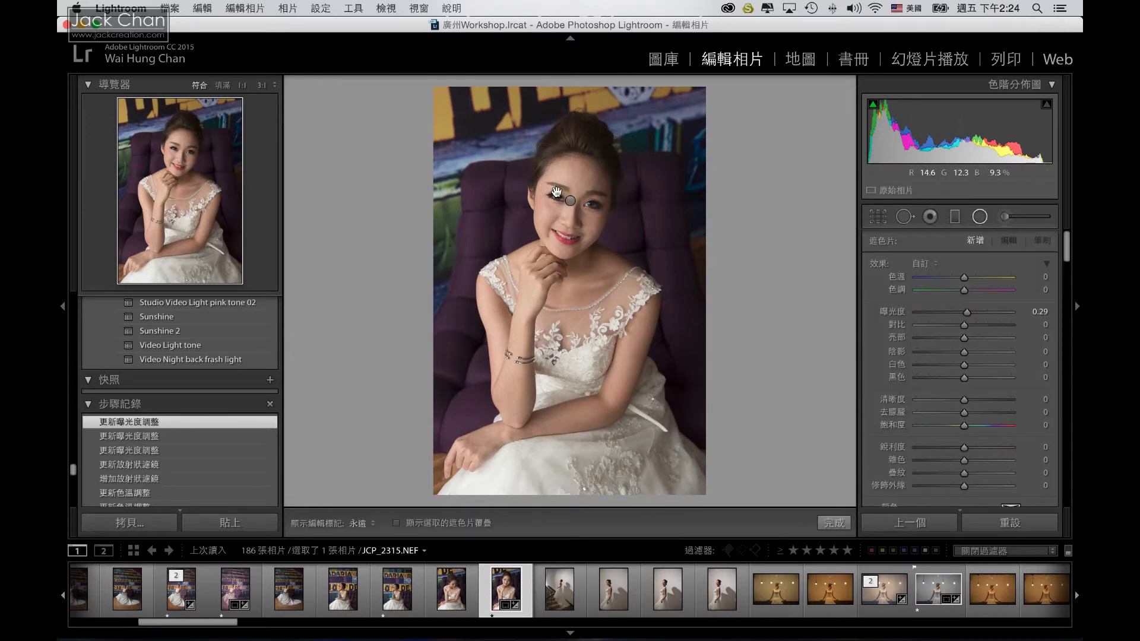
key(Delete)
mouse_move(482, 133)
mouse_down()
mouse_move(630, 393)
mouse_move(640, 382)
mouse_up()
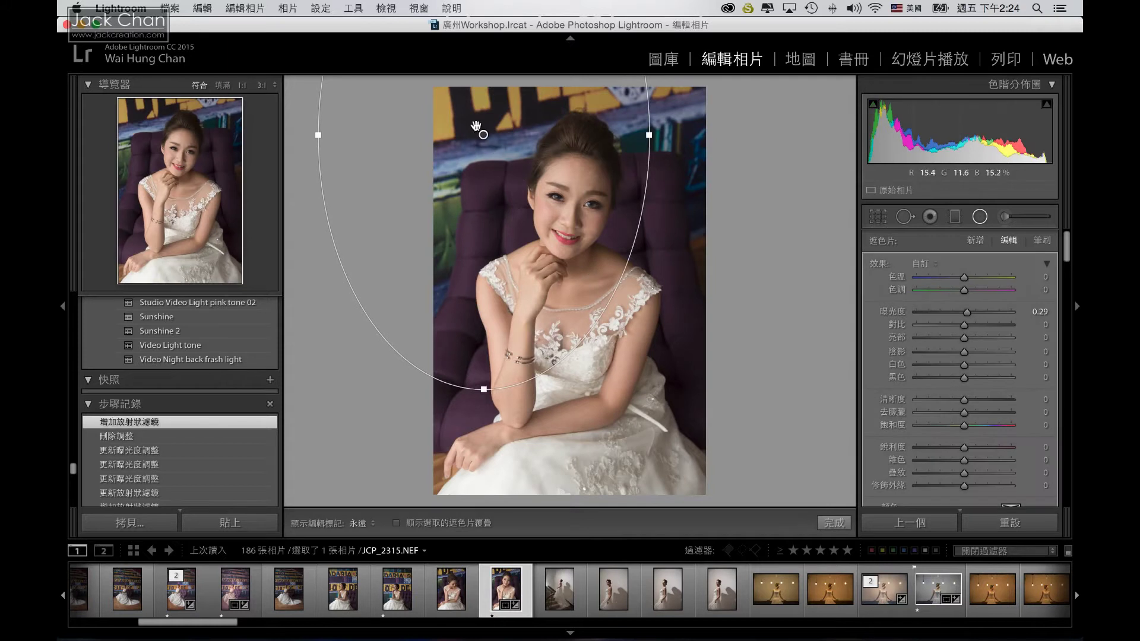
drag(478, 127, 554, 274)
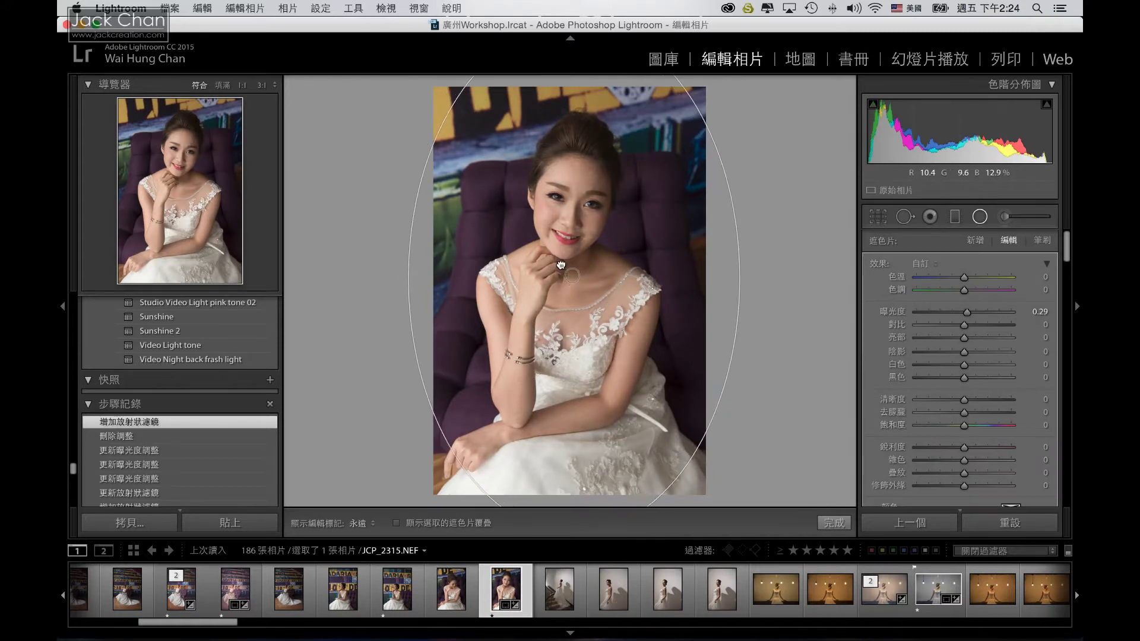
drag(554, 273, 560, 276)
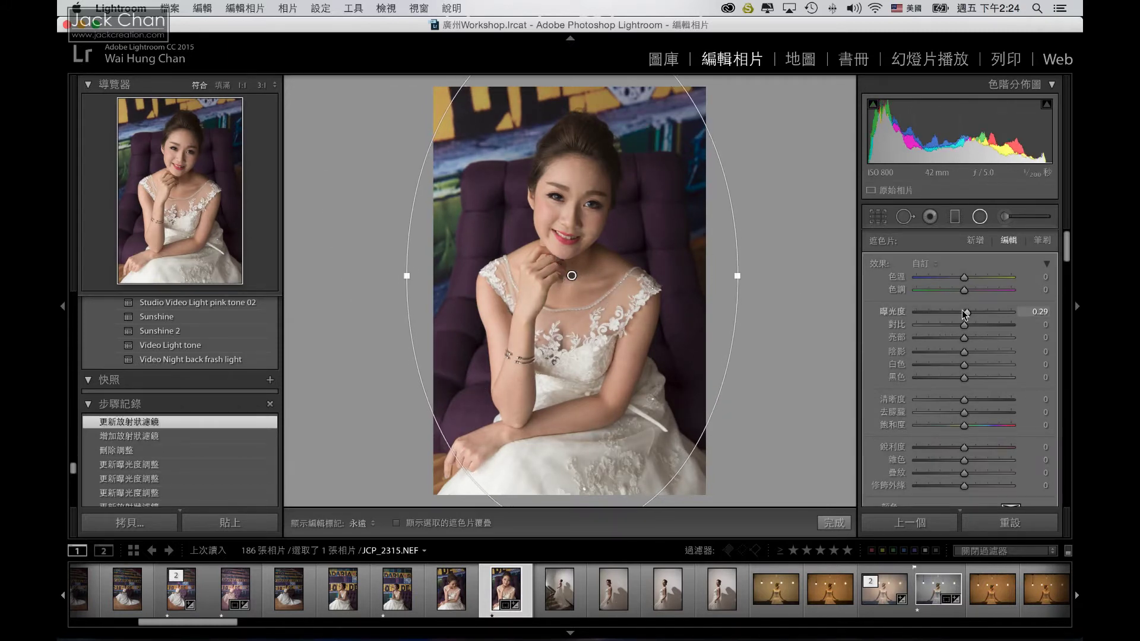
Set the outside exposure to about -1.4 and feather to 0, nudging the oval right and down.
drag(967, 312, 945, 312)
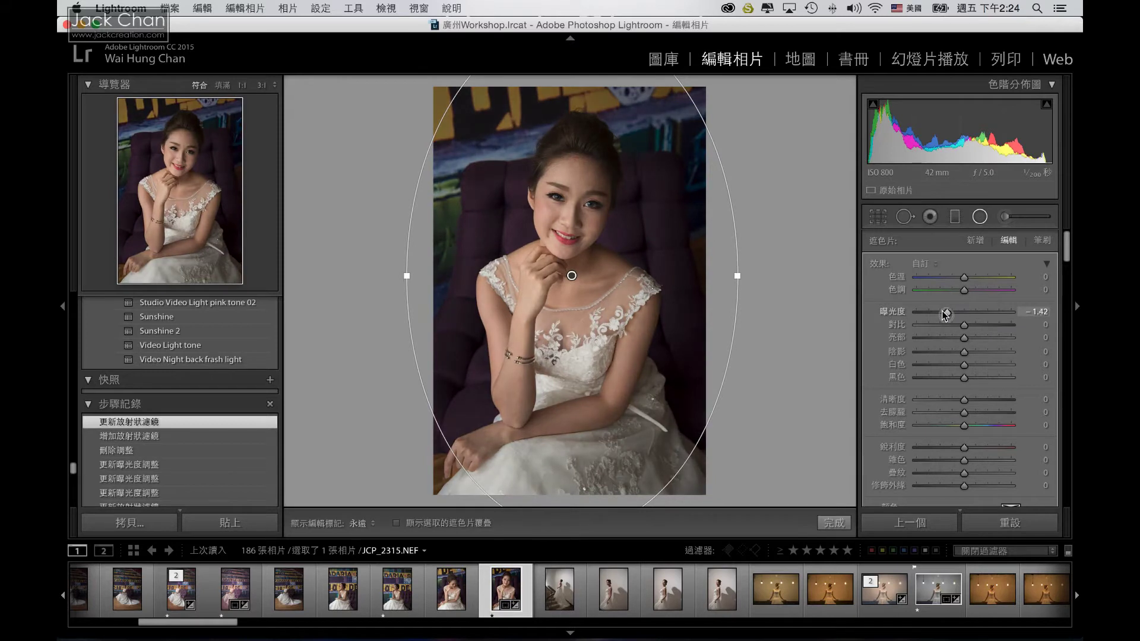
drag(945, 314, 944, 314)
scroll(985, 386, down, 5)
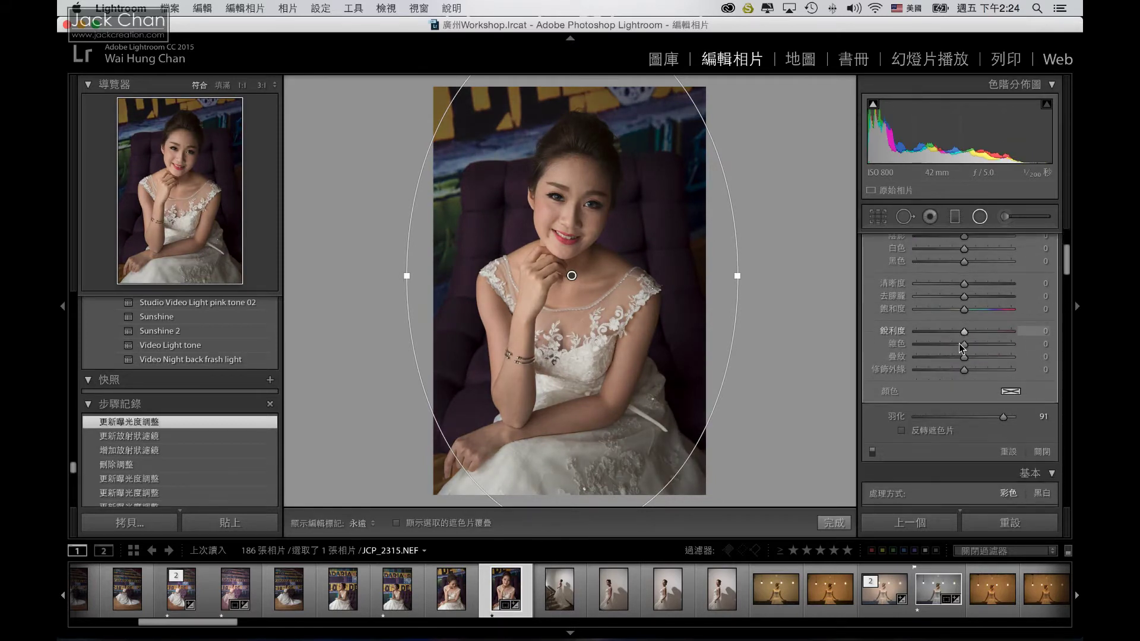
drag(1002, 415, 909, 415)
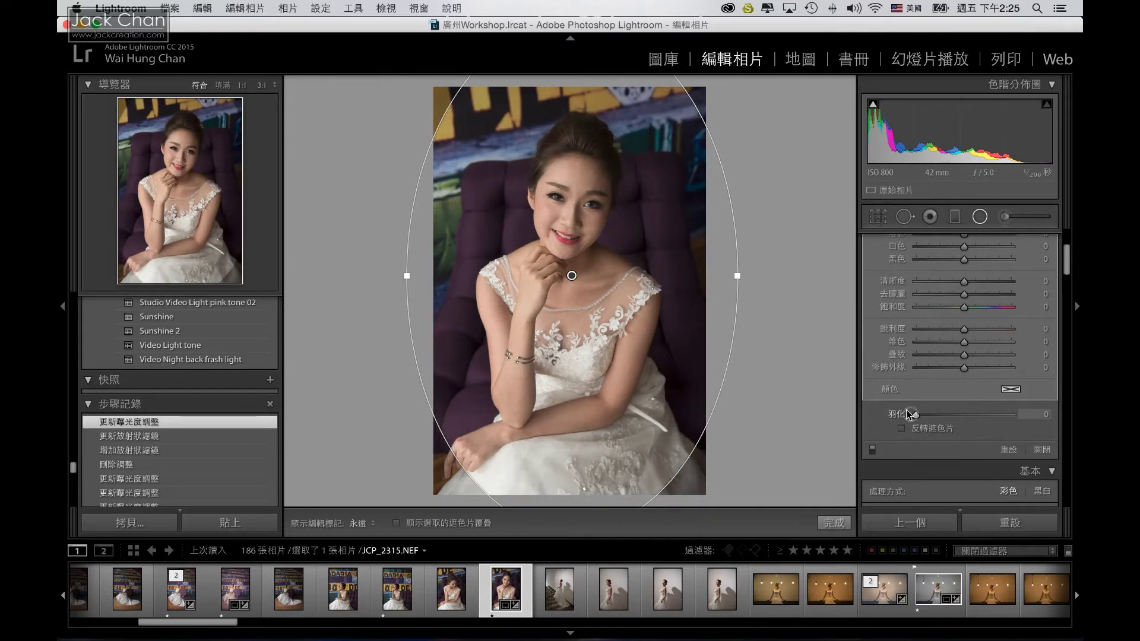
mouse_move(572, 275)
mouse_down()
mouse_move(583, 298)
mouse_move(563, 281)
mouse_up()
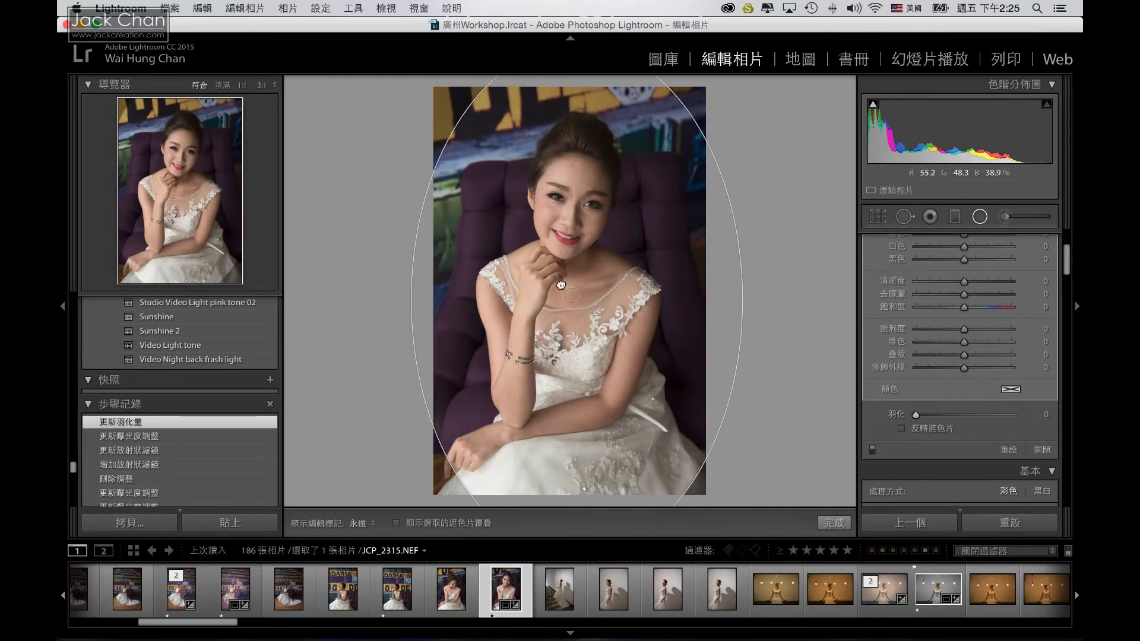
click(979, 217)
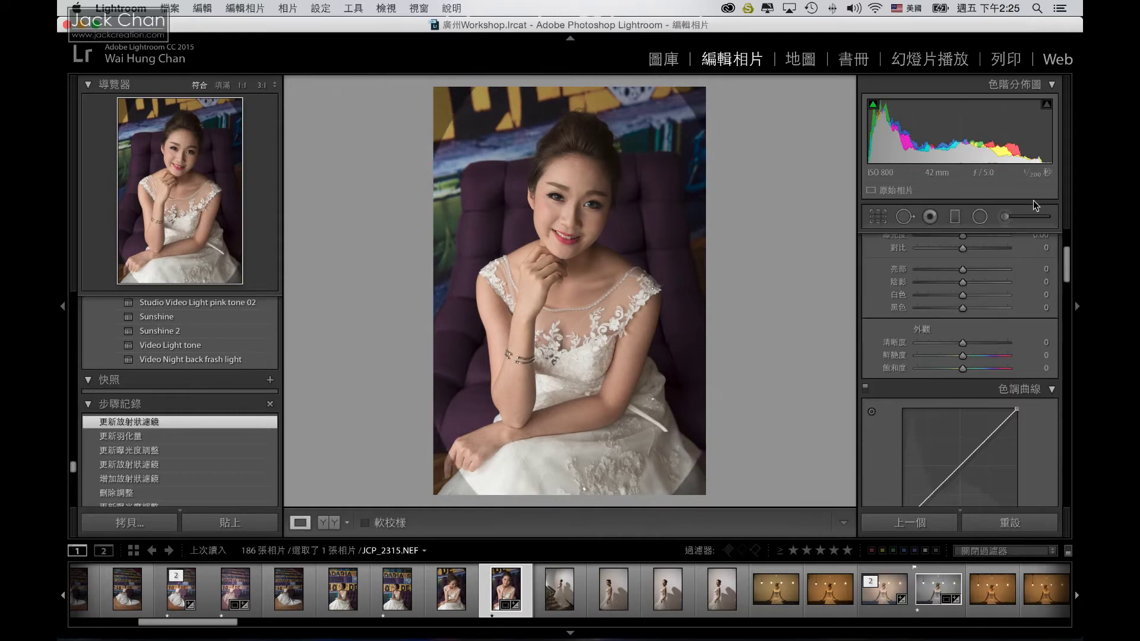
Raise the large radial filter's feather to its maximum of 100.
click(983, 215)
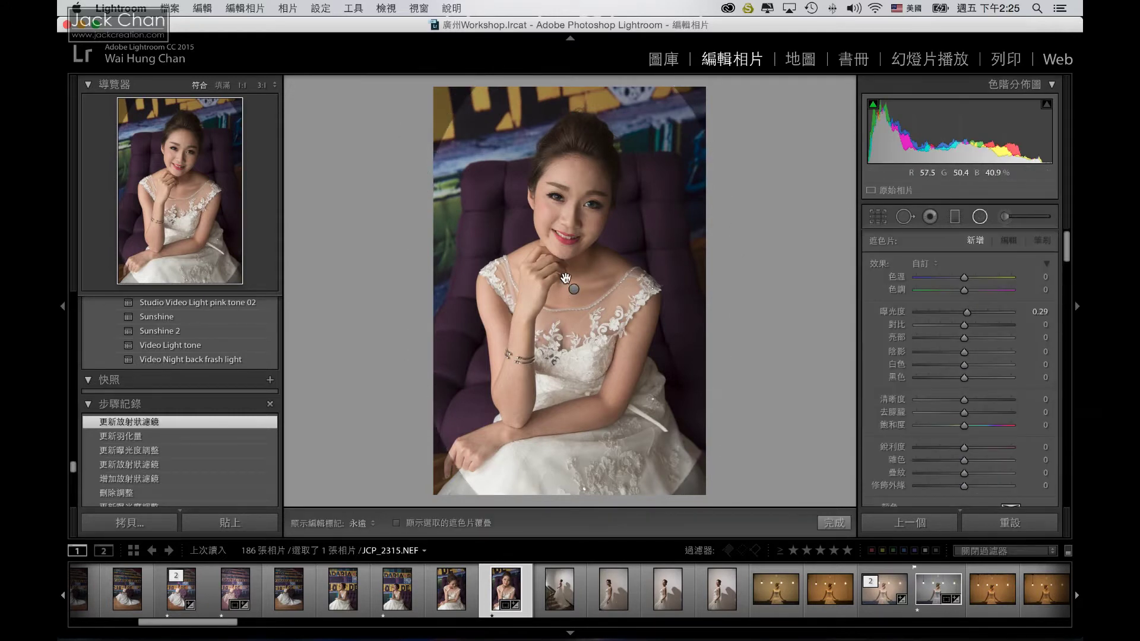
scroll(1004, 399, down, 3)
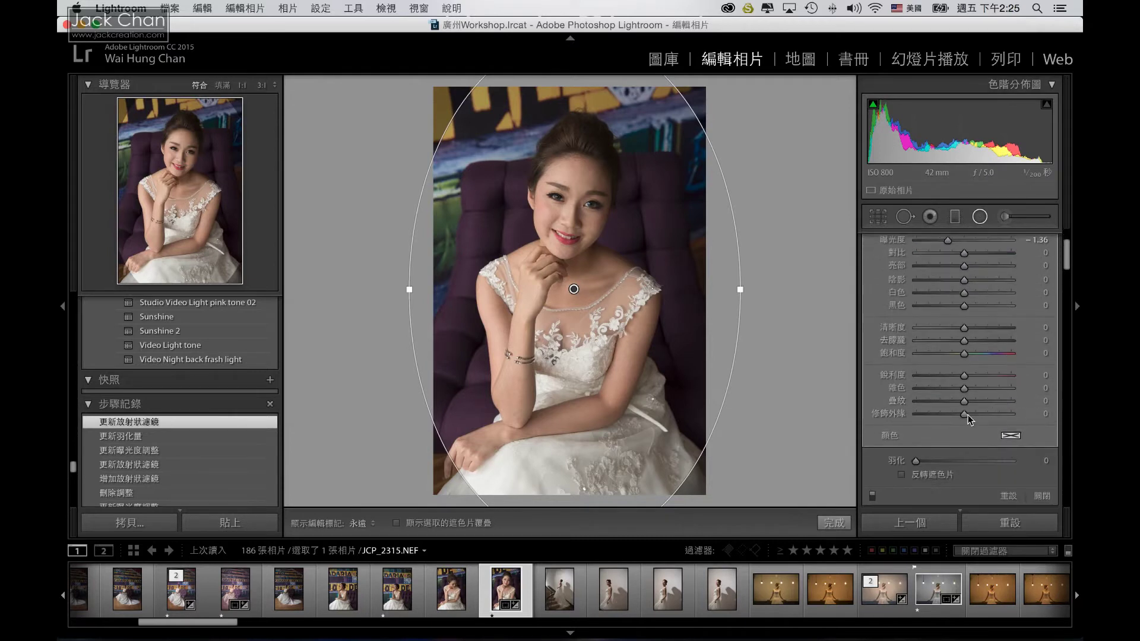
mouse_move(915, 461)
mouse_down()
mouse_move(981, 462)
mouse_move(945, 468)
mouse_up()
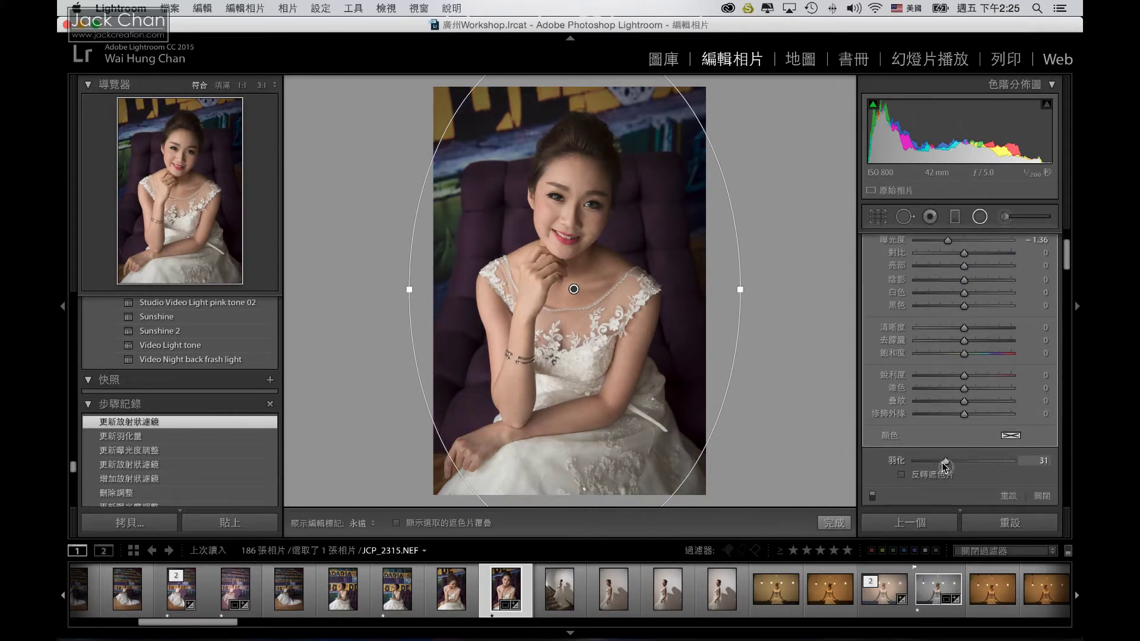
drag(946, 467, 949, 467)
drag(949, 467, 1006, 469)
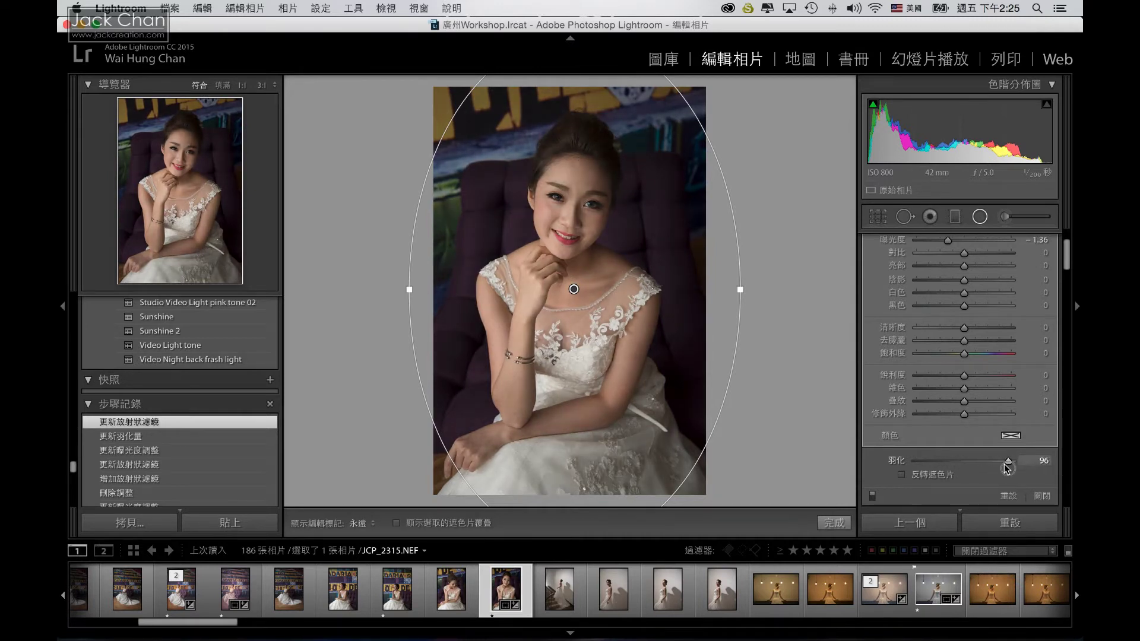
drag(1009, 469, 1014, 467)
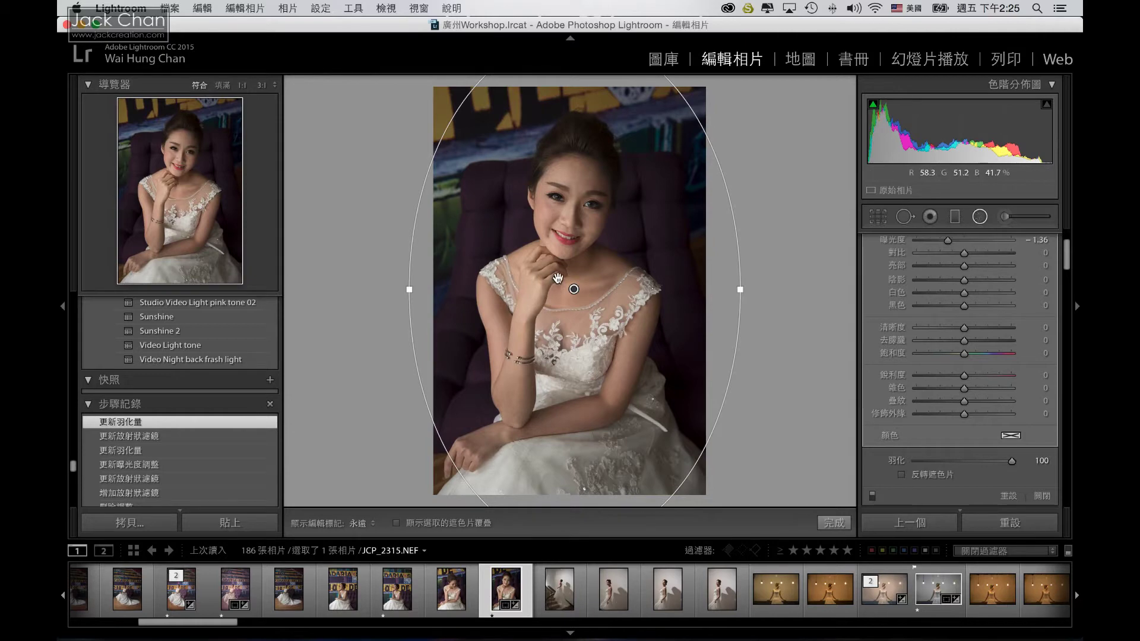
Move the oval up and right on the bride and view the soft vignette.
mouse_move(562, 279)
mouse_down()
mouse_move(592, 219)
mouse_move(566, 255)
mouse_up()
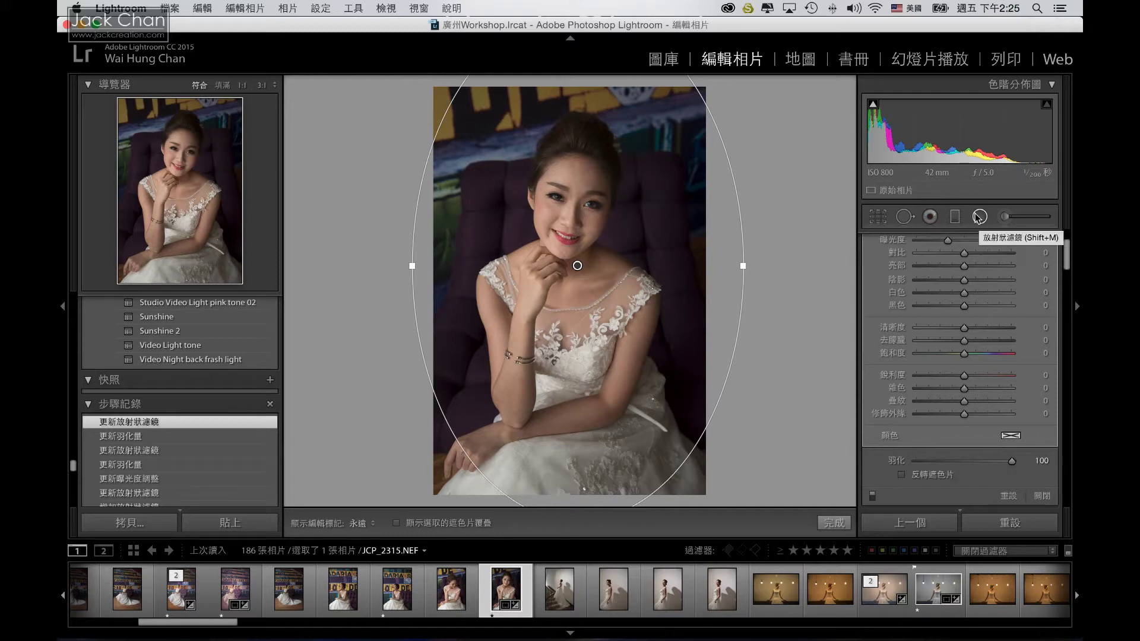
click(977, 217)
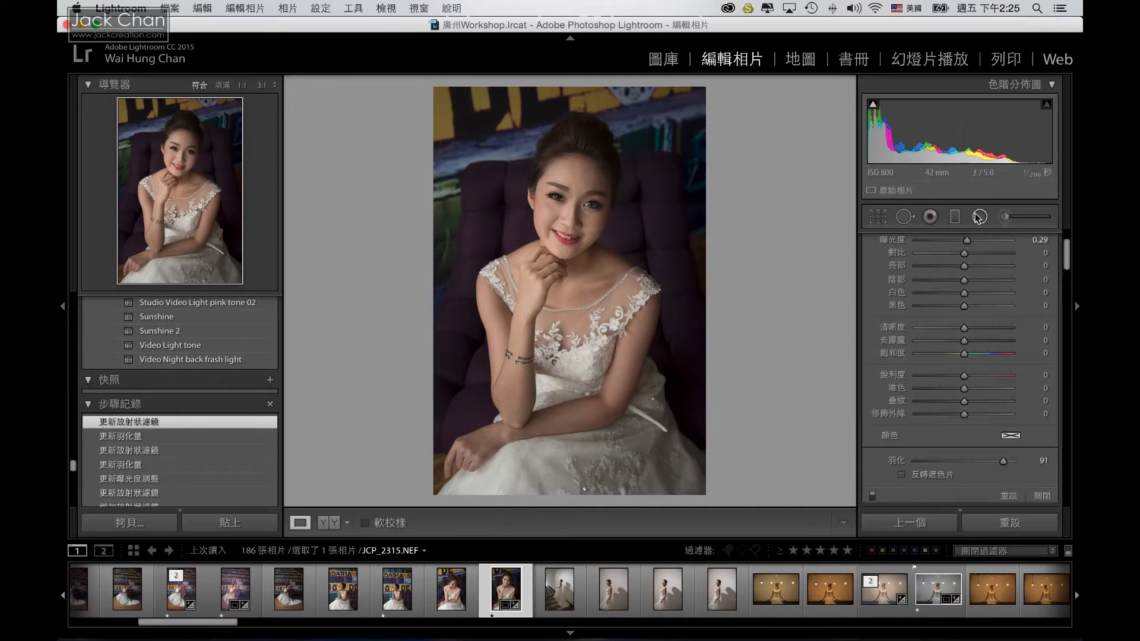
click(977, 218)
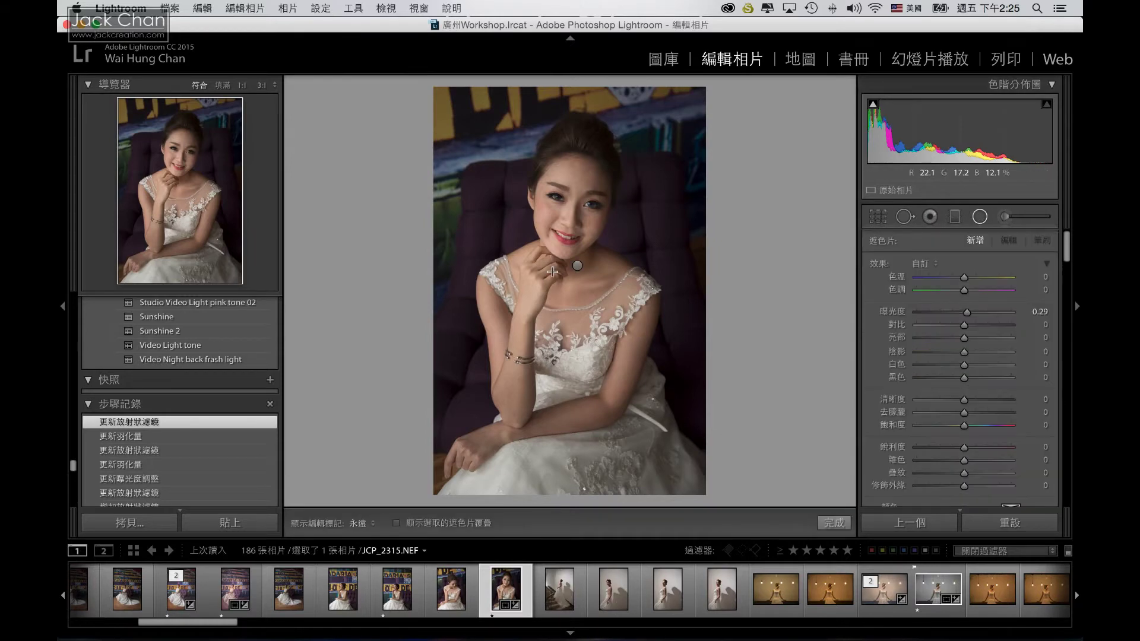
Delete the radial filter and paint a slightly brightened adjustment-brush stroke on the forehead.
click(564, 252)
key(Delete)
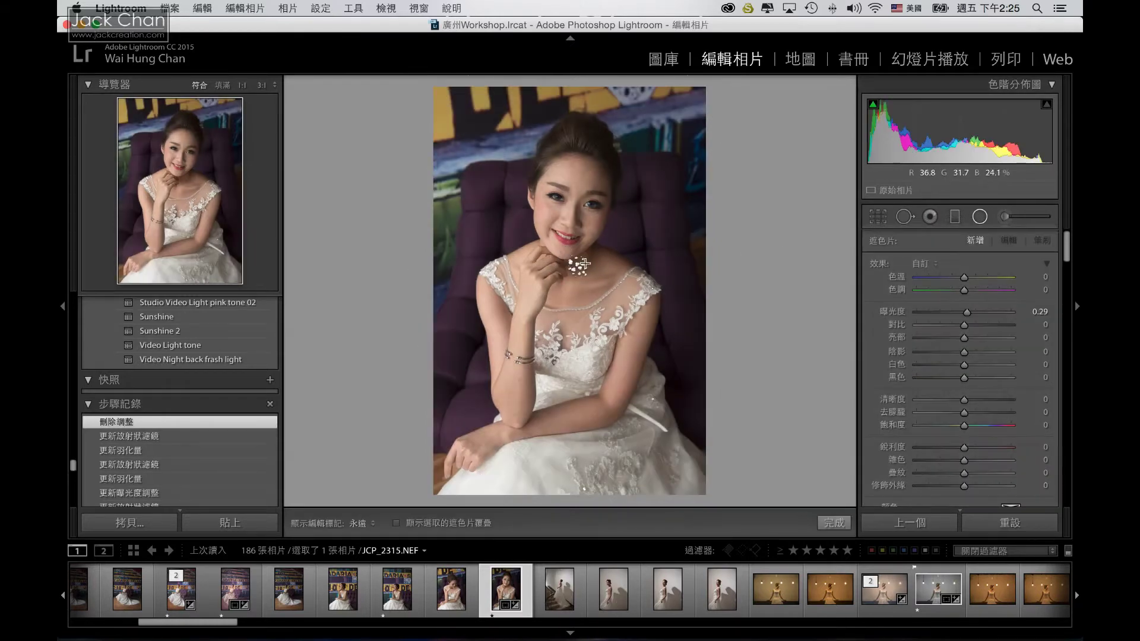
click(1005, 217)
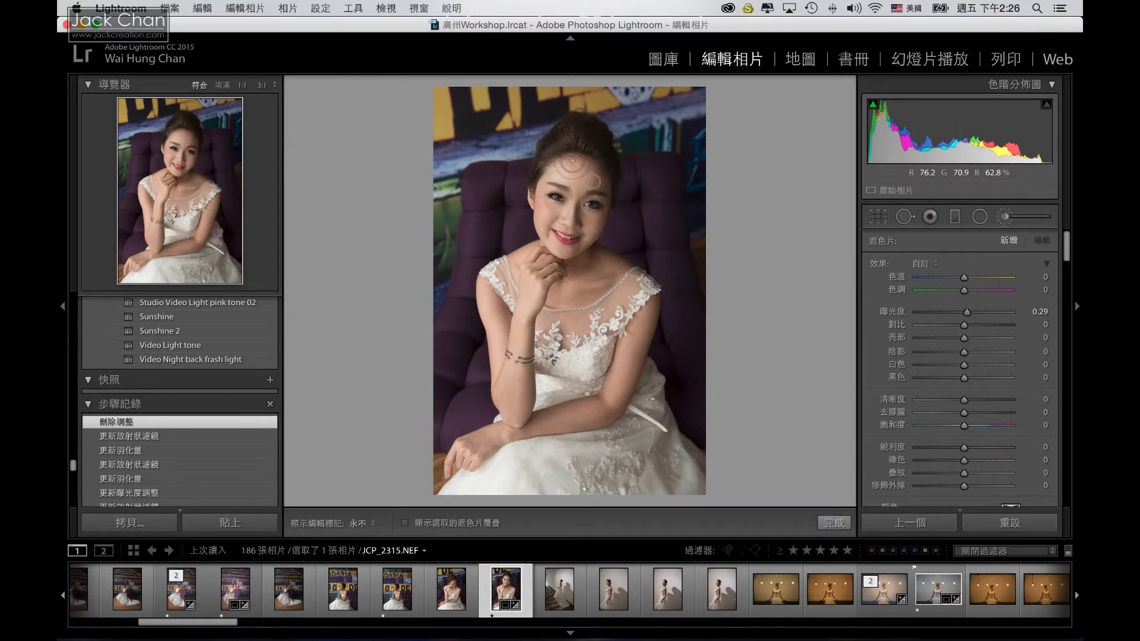
key(h)
drag(555, 173, 570, 174)
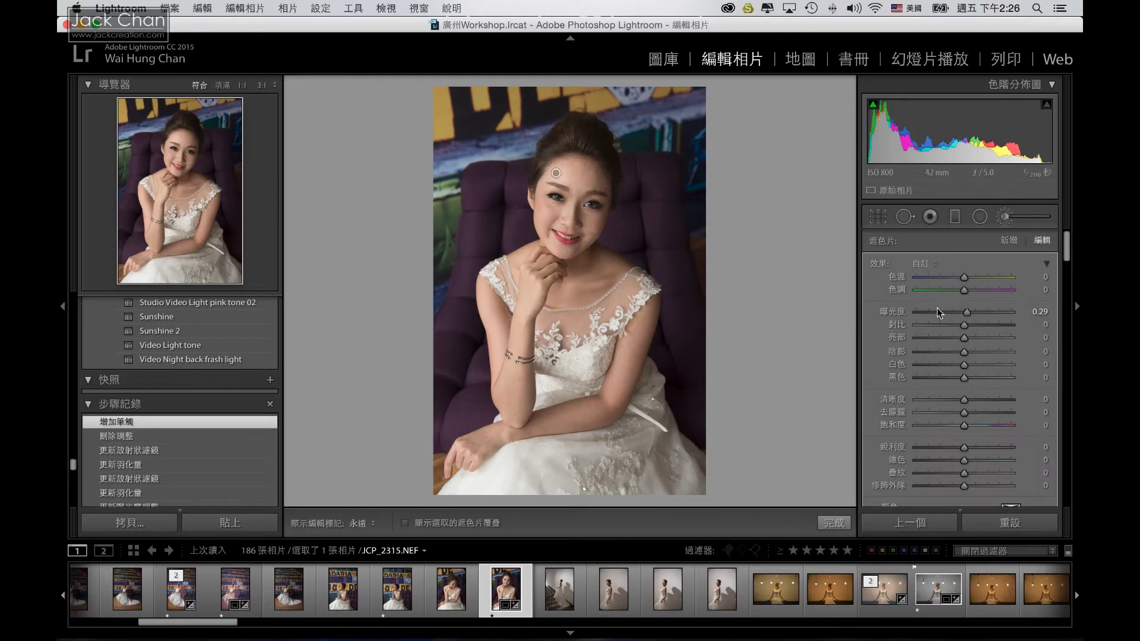
drag(965, 312, 963, 313)
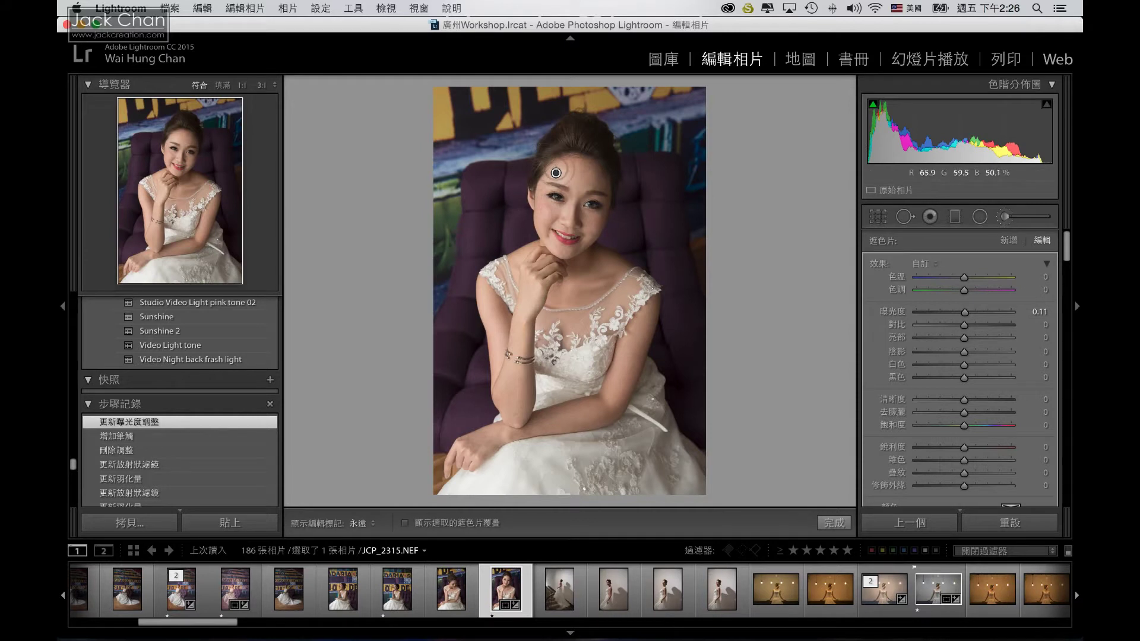
Show the stroke as a red mask overlay, toggle Auto Mask, then delete it and zoom to 1:1.
click(404, 523)
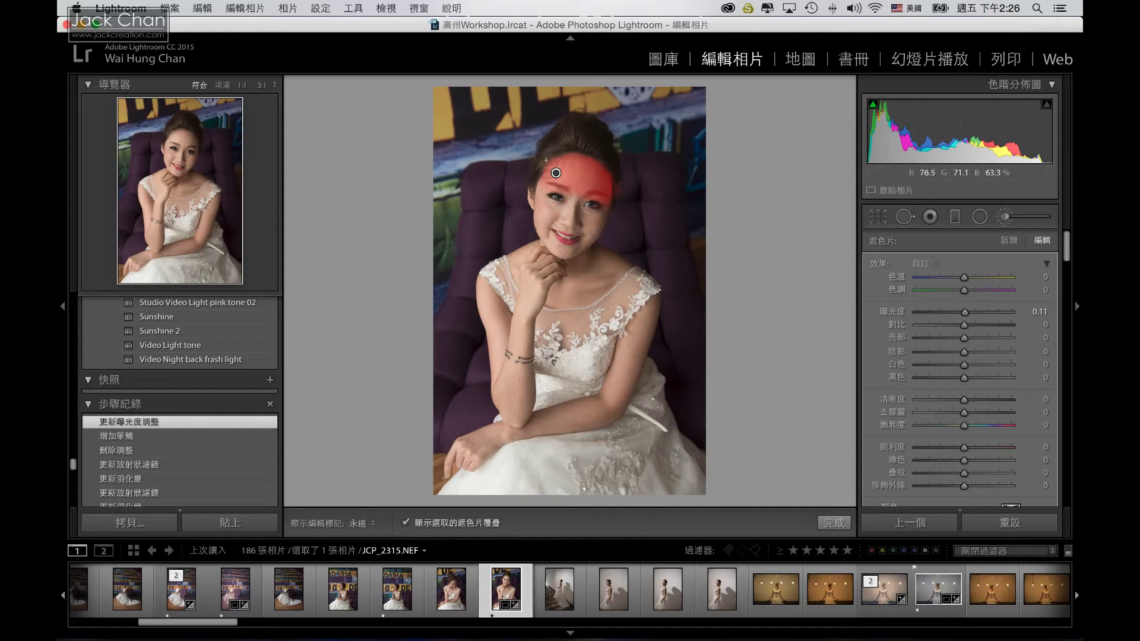
click(404, 523)
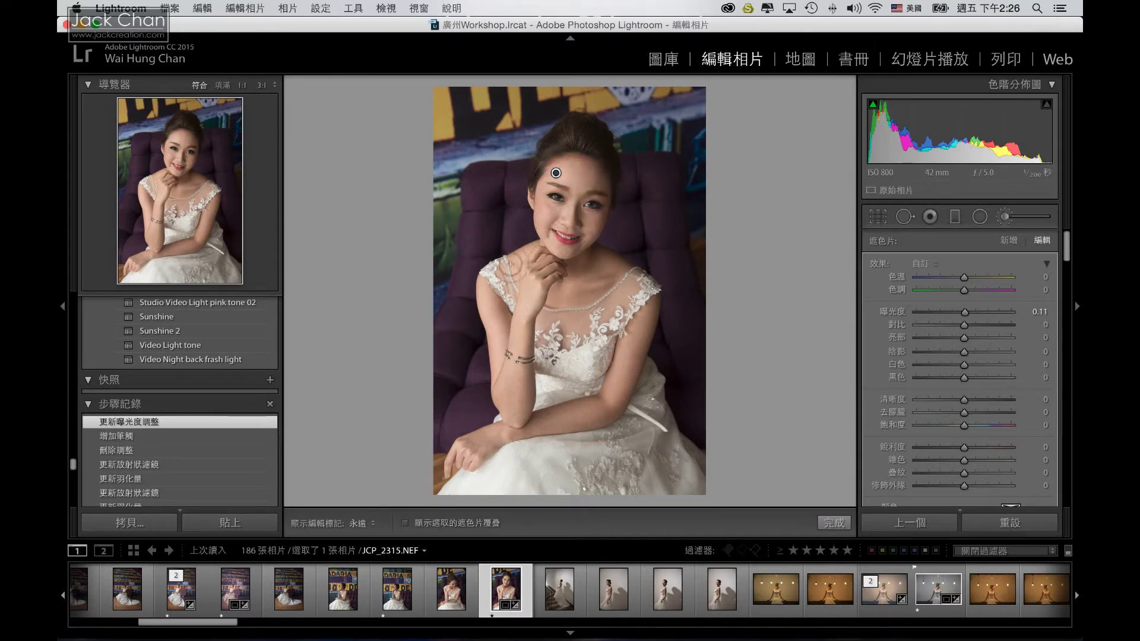
mouse_move(556, 173)
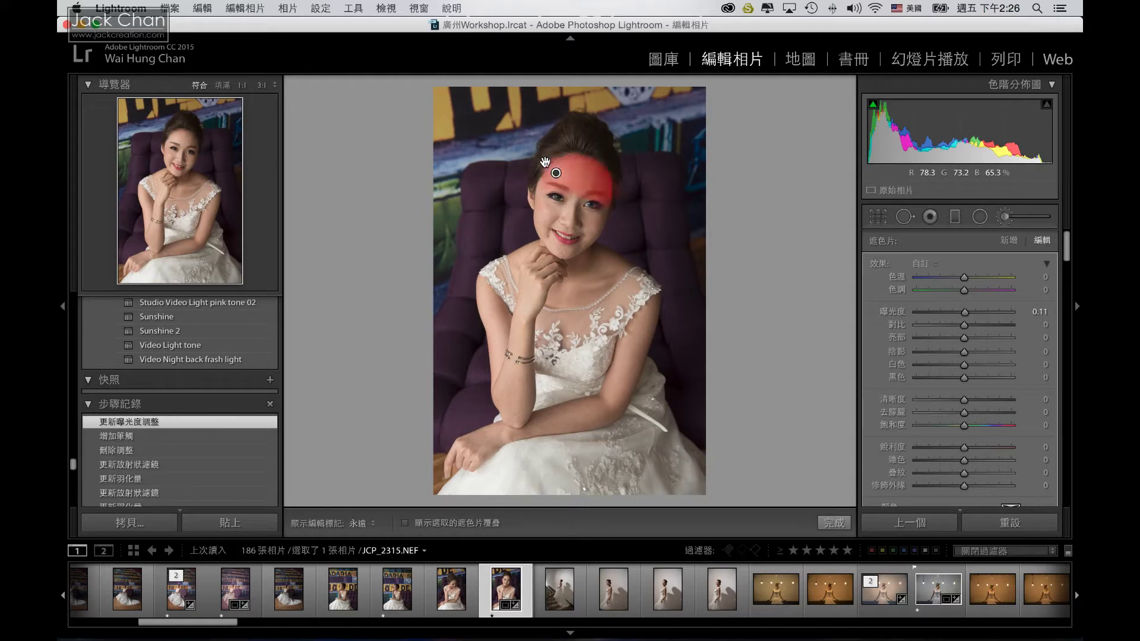
key(o)
scroll(903, 292, down, 5)
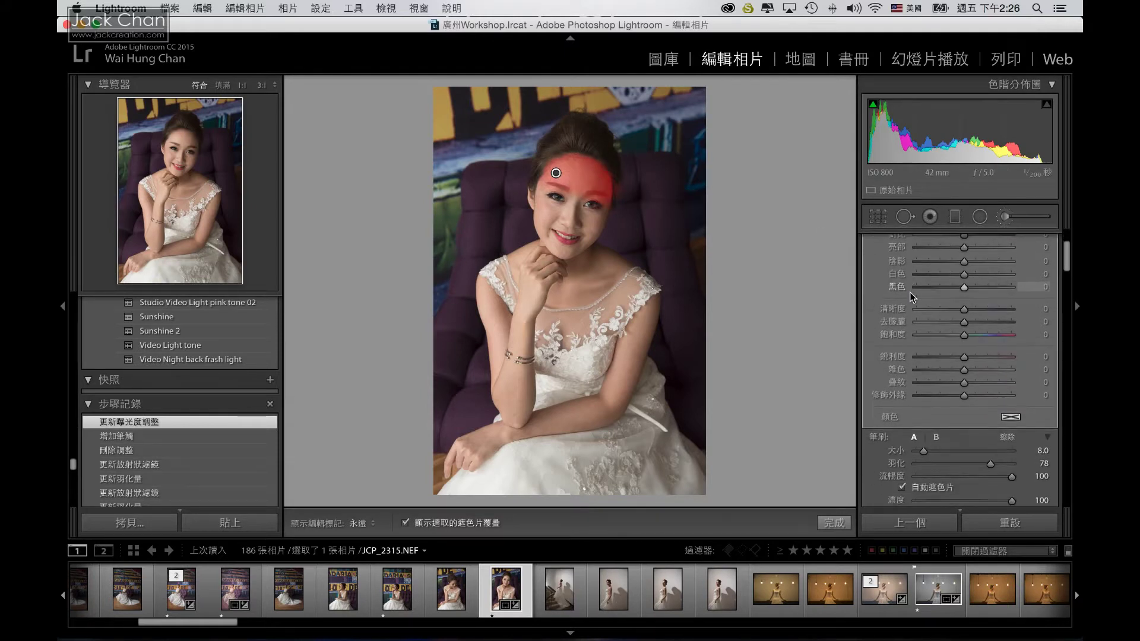
scroll(910, 292, down, 2)
scroll(910, 292, down, 2)
scroll(910, 292, down, 2)
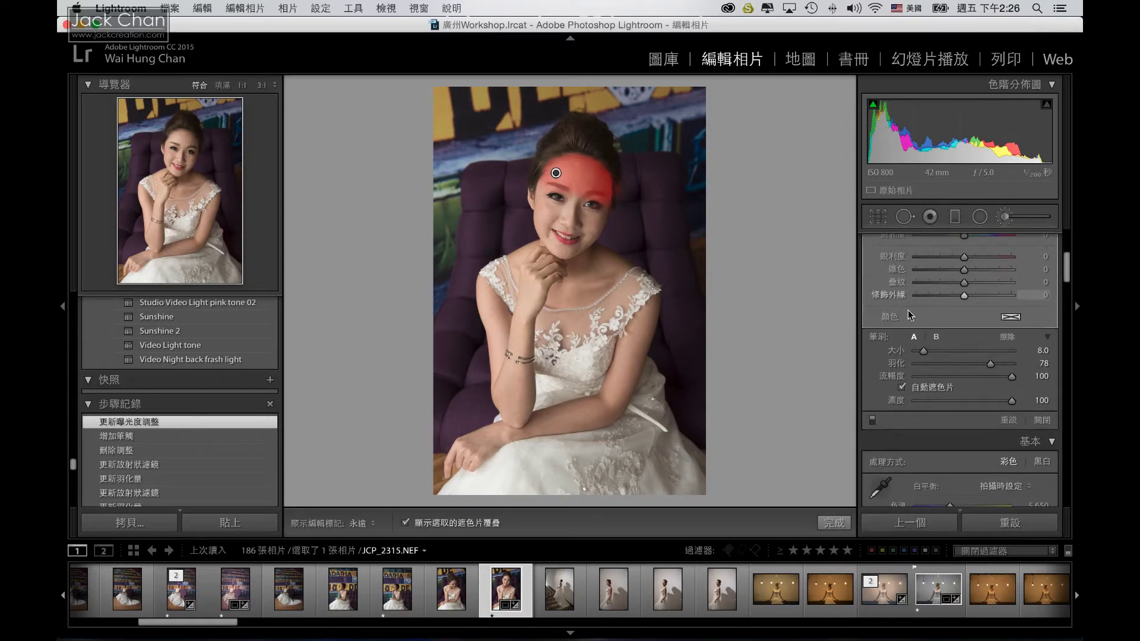
click(901, 388)
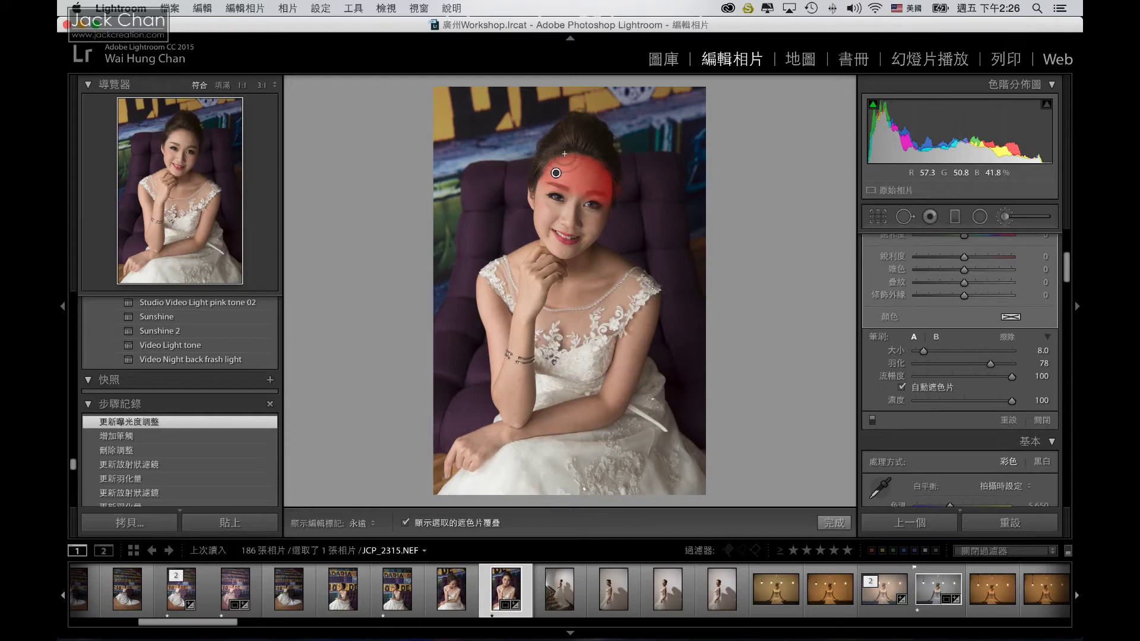
key(Delete)
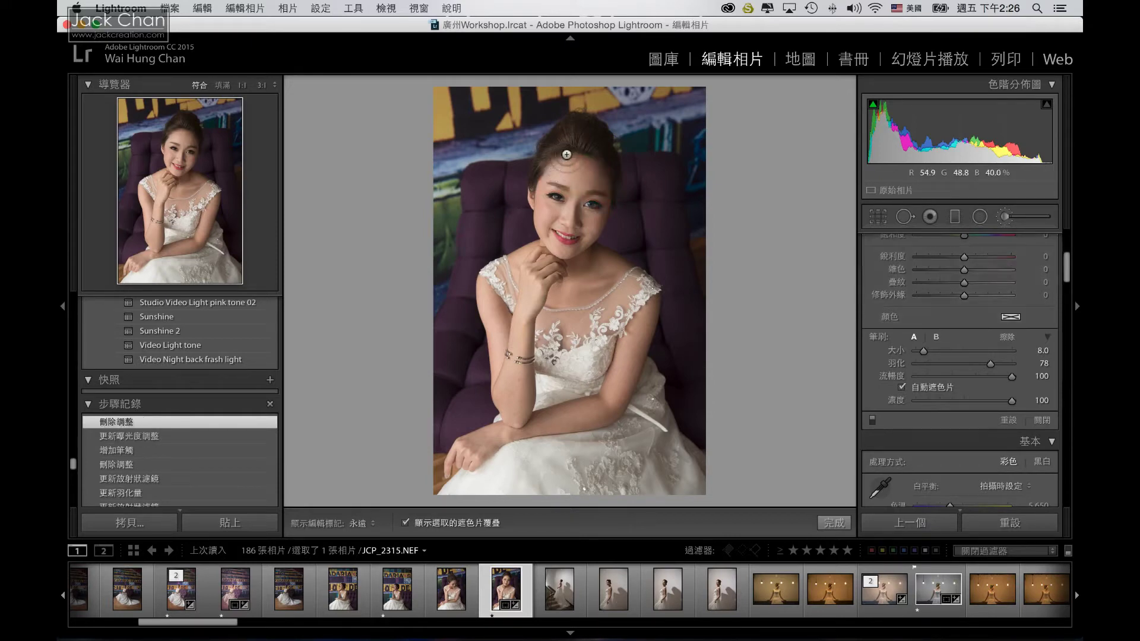
click(240, 85)
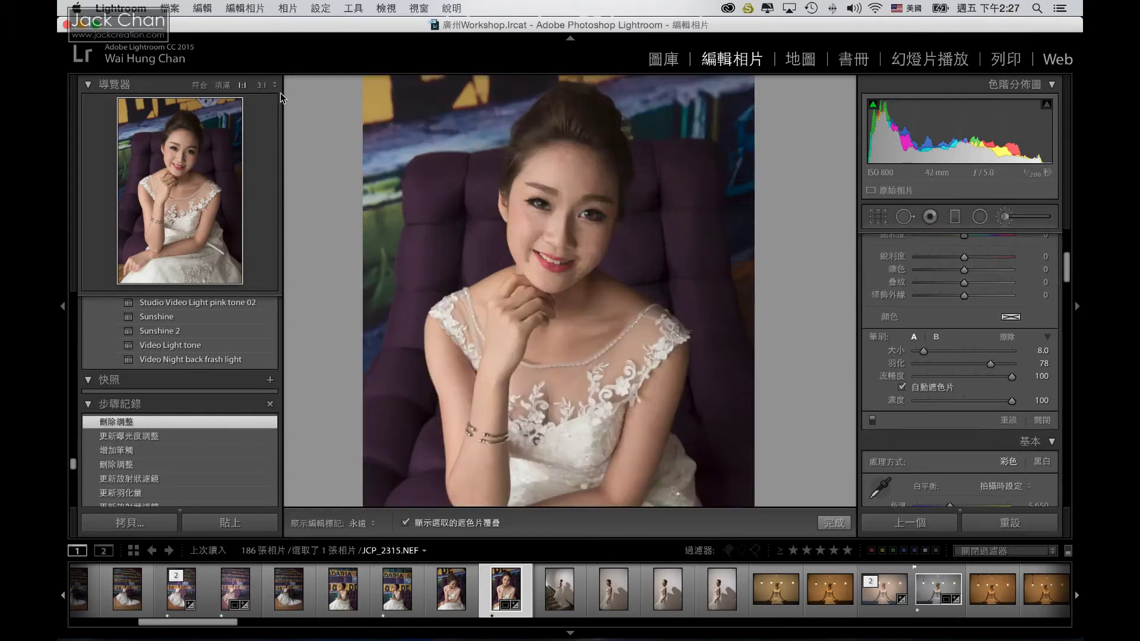
Set the Adjustment Brush to about size 20 and centre the forehead at 1:1 zoom.
scroll(465, 144, up, 3)
scroll(464, 144, up, 2)
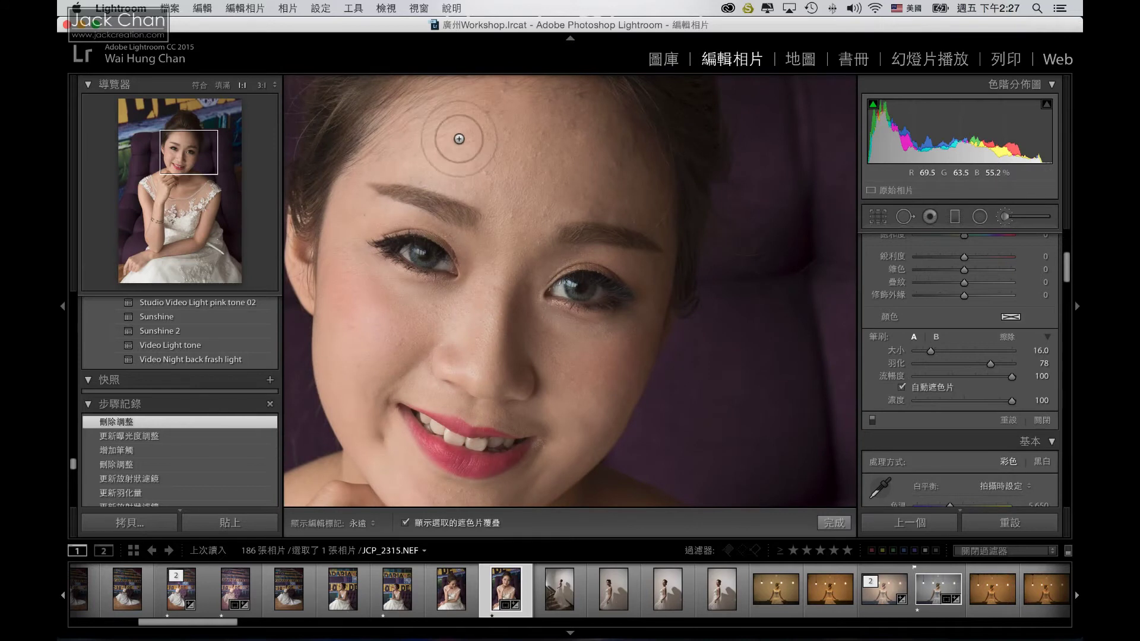
scroll(459, 139, up, 1)
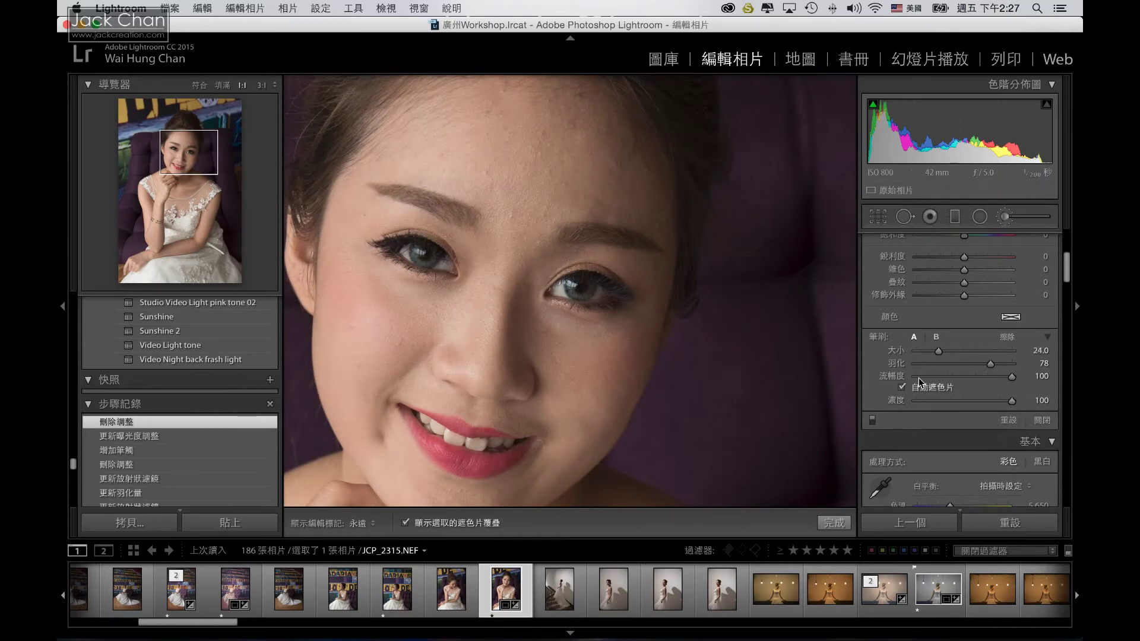
scroll(925, 398, down, 3)
scroll(925, 399, down, 2)
scroll(925, 399, down, 2)
scroll(925, 399, down, 2)
scroll(925, 399, up, 2)
scroll(924, 399, up, 2)
scroll(925, 399, up, 3)
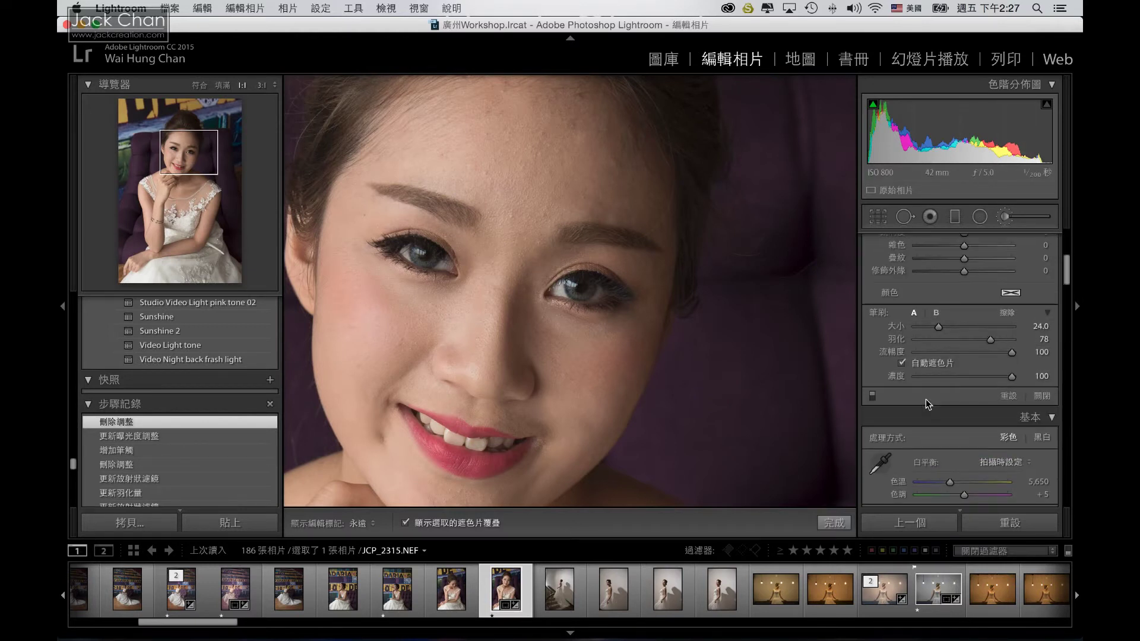
scroll(925, 399, up, 2)
mouse_move(450, 113)
mouse_down()
mouse_move(565, 183)
mouse_move(539, 158)
mouse_up()
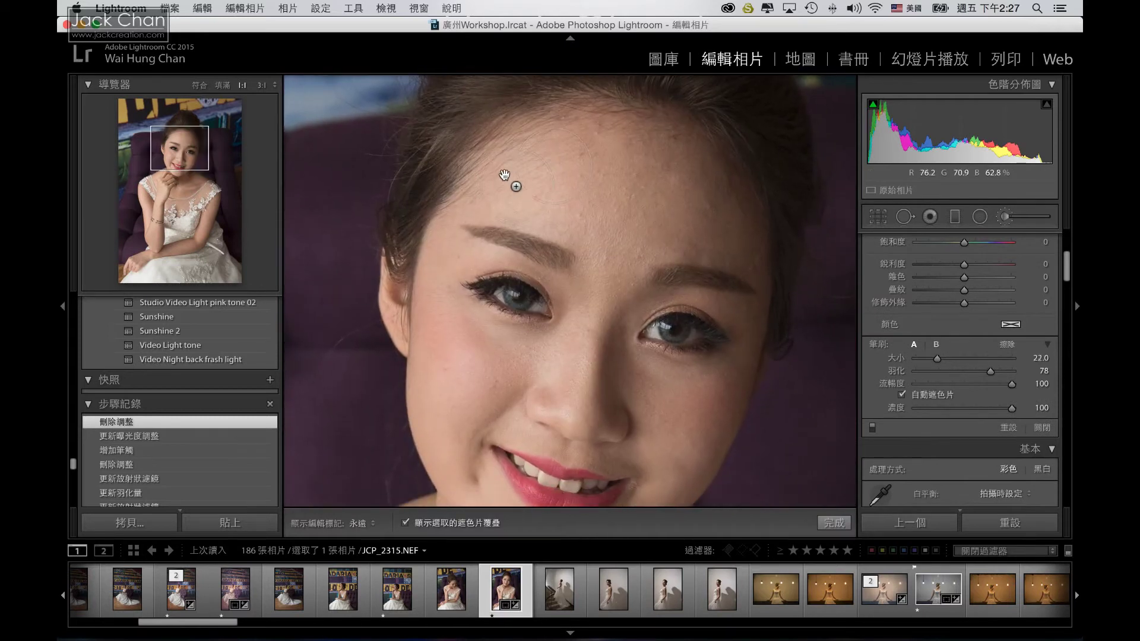
key(bracketleft)
Paint the mask over the forehead, left cheek and down to the chin.
mouse_move(476, 184)
mouse_down()
mouse_move(586, 119)
mouse_move(656, 140)
mouse_move(720, 190)
mouse_move(735, 232)
mouse_move(725, 241)
mouse_move(555, 198)
mouse_move(590, 196)
mouse_move(578, 206)
mouse_move(598, 249)
mouse_move(560, 351)
mouse_move(544, 359)
mouse_move(447, 349)
mouse_move(423, 306)
mouse_move(437, 216)
mouse_move(420, 255)
mouse_move(422, 399)
mouse_move(433, 398)
mouse_move(443, 449)
mouse_up()
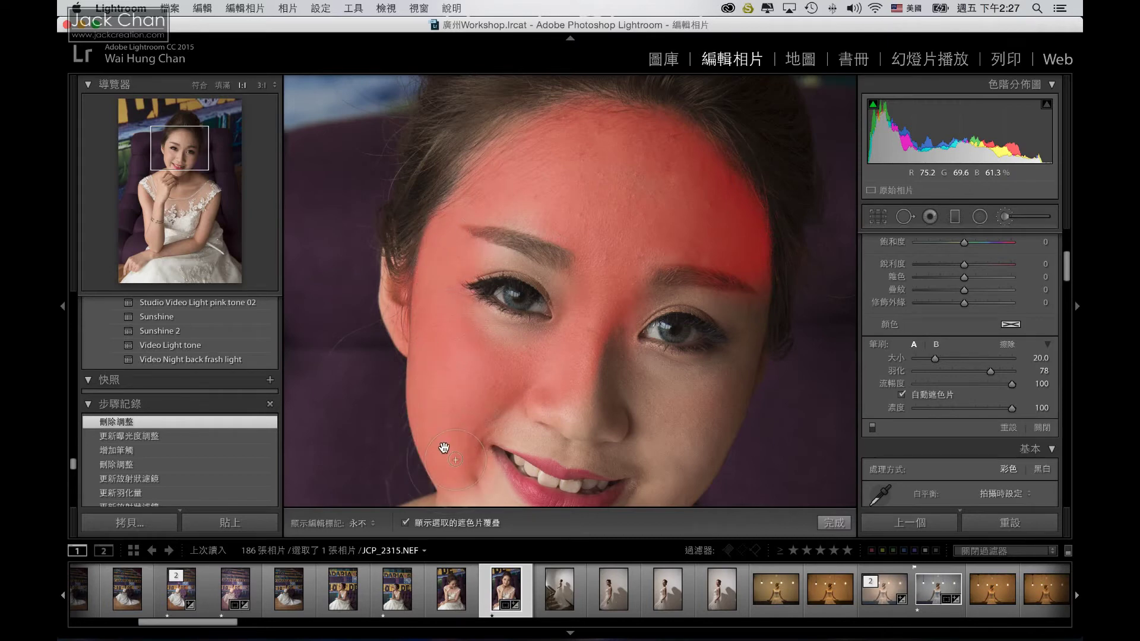
drag(438, 381, 446, 220)
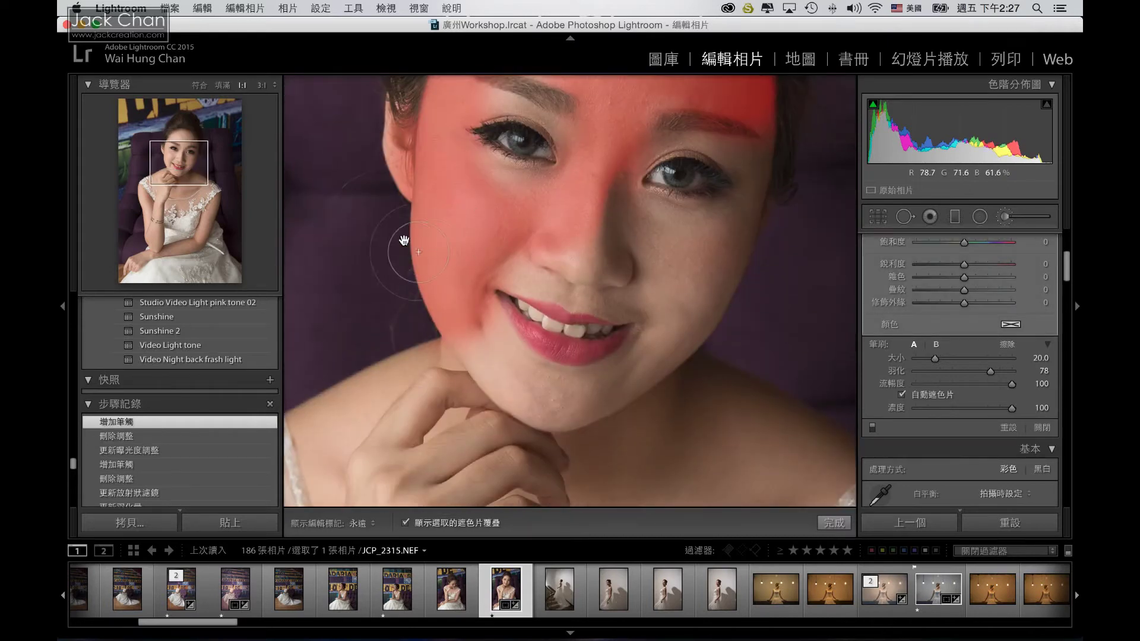
key(h)
mouse_move(491, 362)
mouse_down()
mouse_move(526, 394)
mouse_move(459, 281)
mouse_up()
key(h)
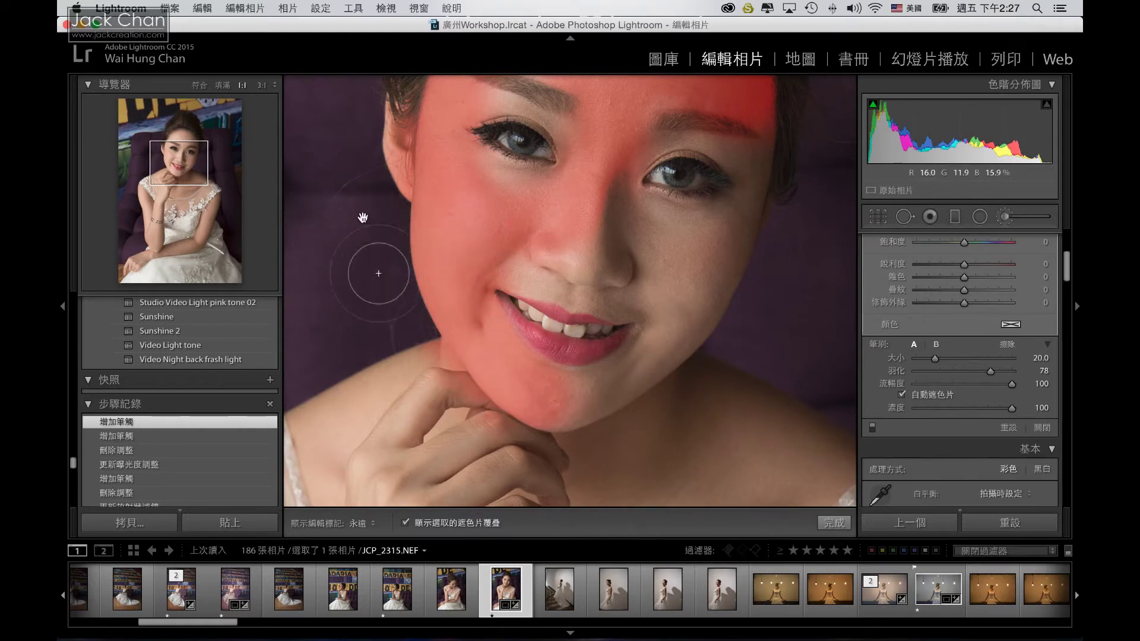
key(h)
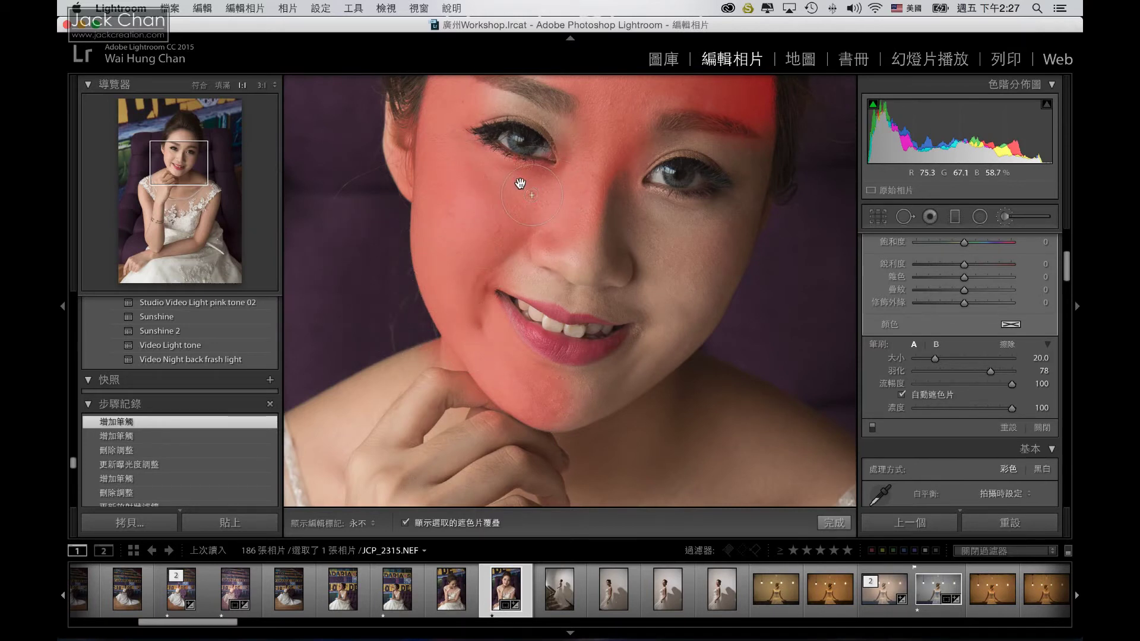
Extend the mask over the right eyebrow, cheek, nose bridge and down to the chin.
drag(522, 184, 593, 119)
key(h)
scroll(615, 119, down, 5)
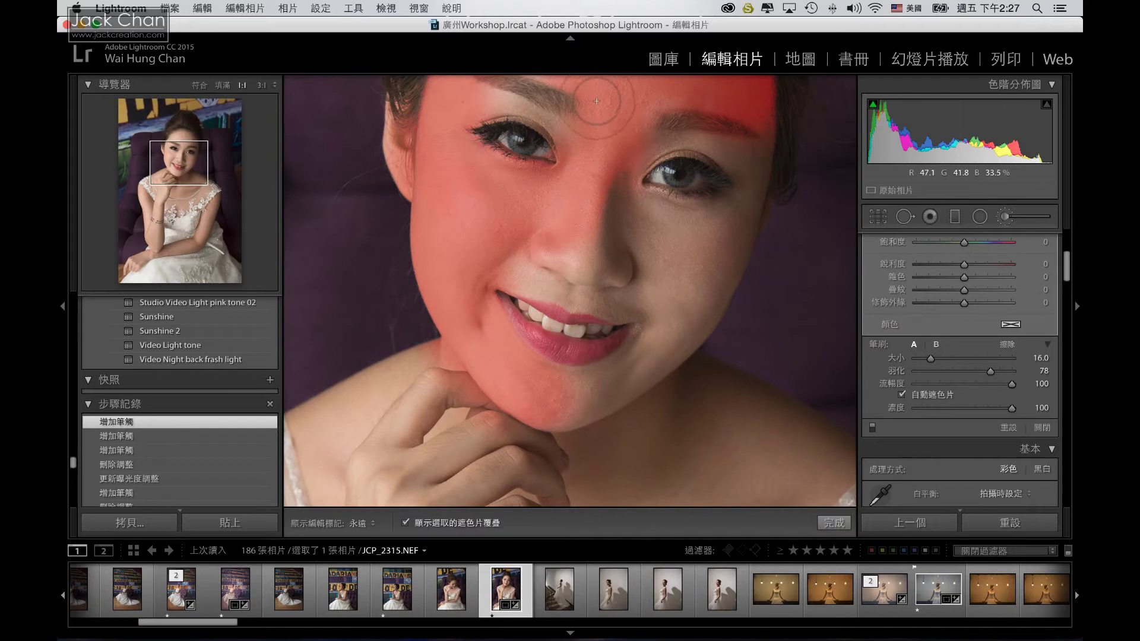
key(h)
drag(615, 118, 757, 137)
drag(736, 198, 711, 220)
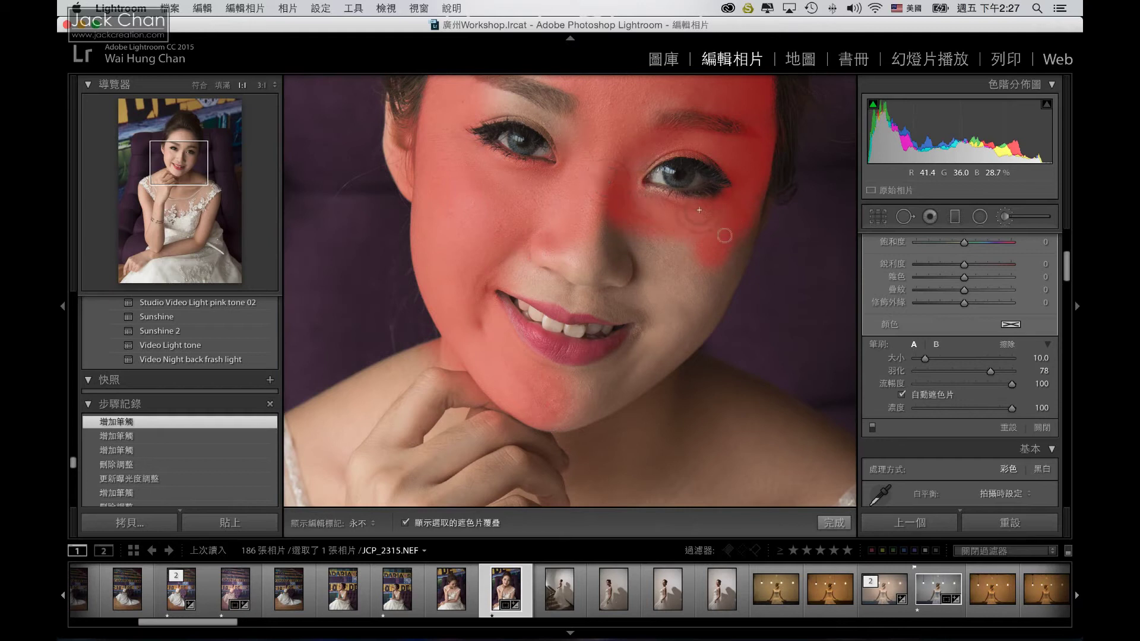
mouse_move(701, 234)
mouse_down()
mouse_move(572, 361)
mouse_move(530, 374)
mouse_up()
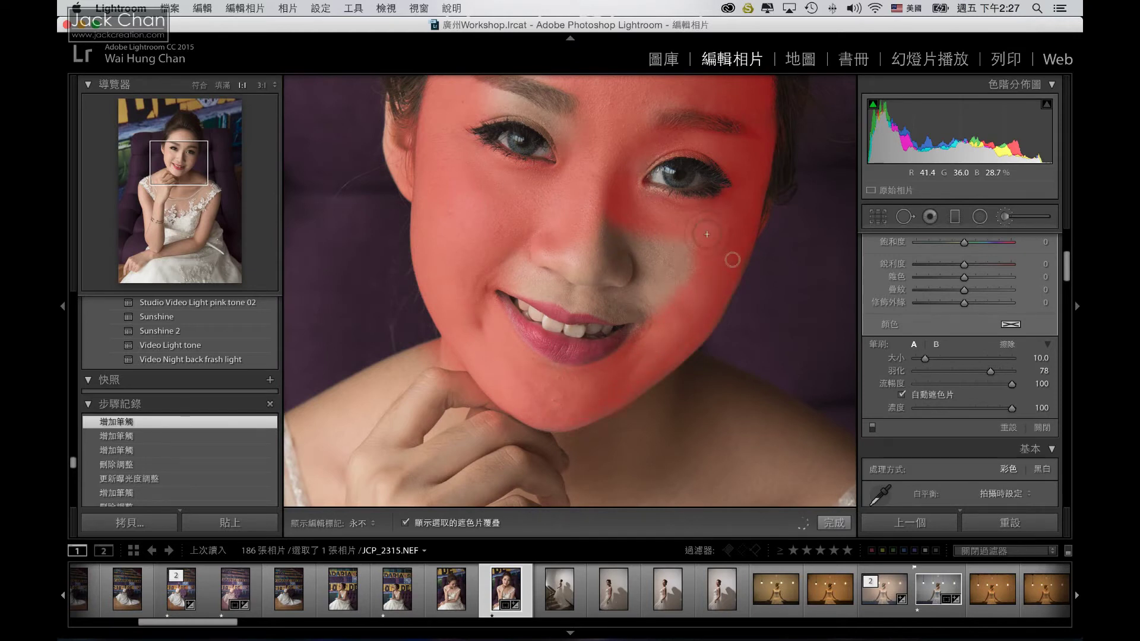
mouse_move(706, 234)
mouse_down()
mouse_move(643, 223)
mouse_move(591, 195)
mouse_move(579, 234)
mouse_move(488, 234)
mouse_move(599, 272)
mouse_up()
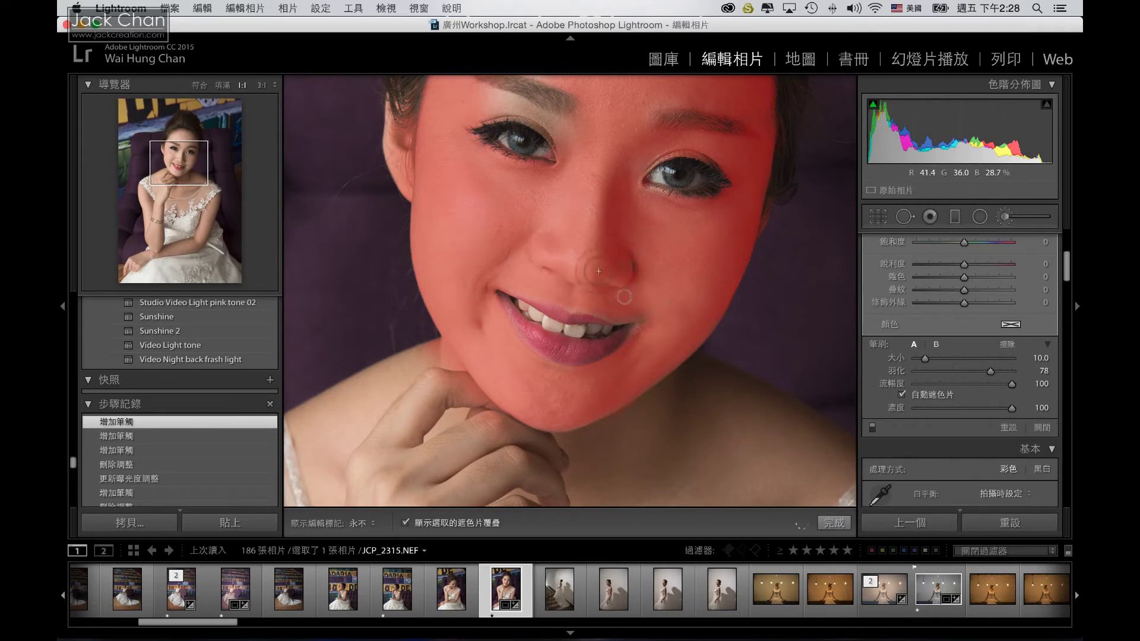
With a smaller brush, fill the left eyebrow gap and forehead, panning between strokes.
key(bracketleft)
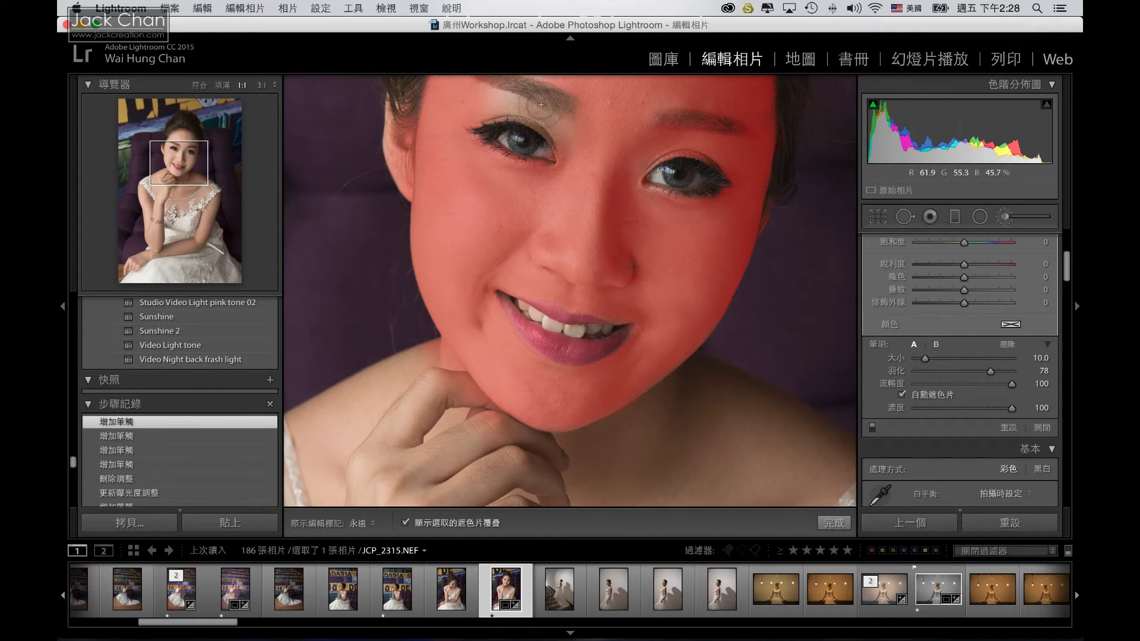
drag(546, 108, 597, 147)
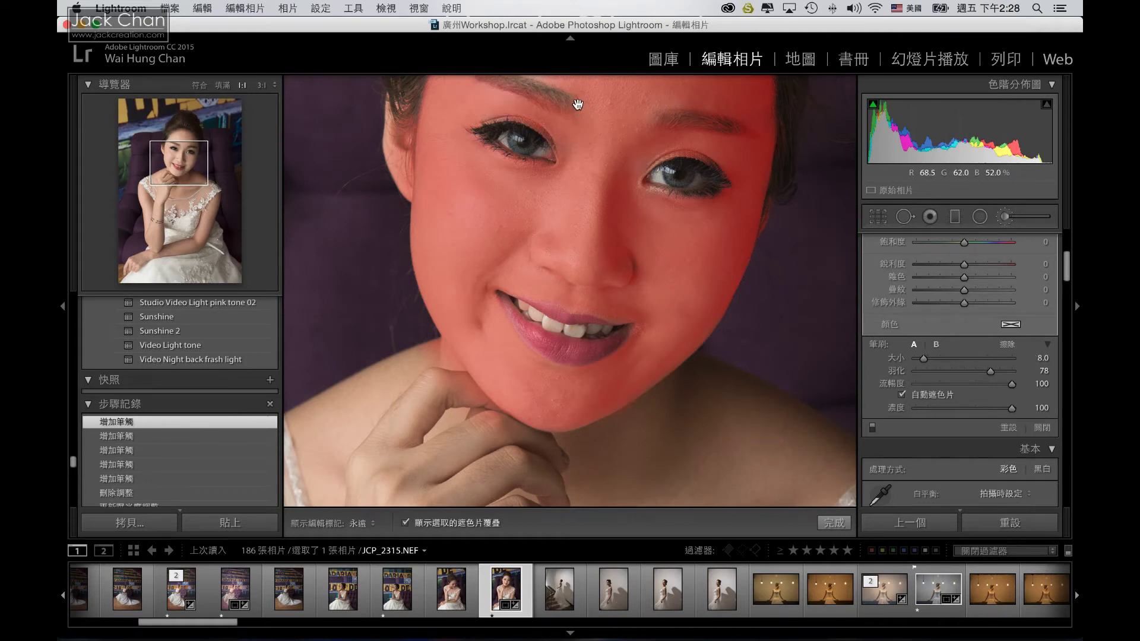
scroll(582, 113, up, 5)
key(h)
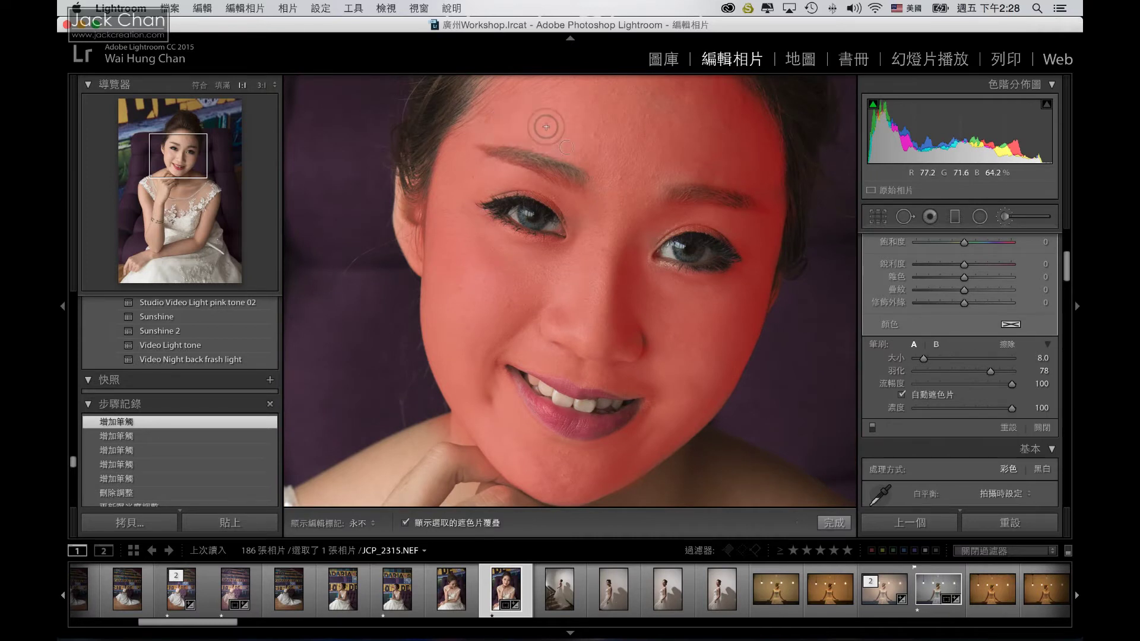
key(h)
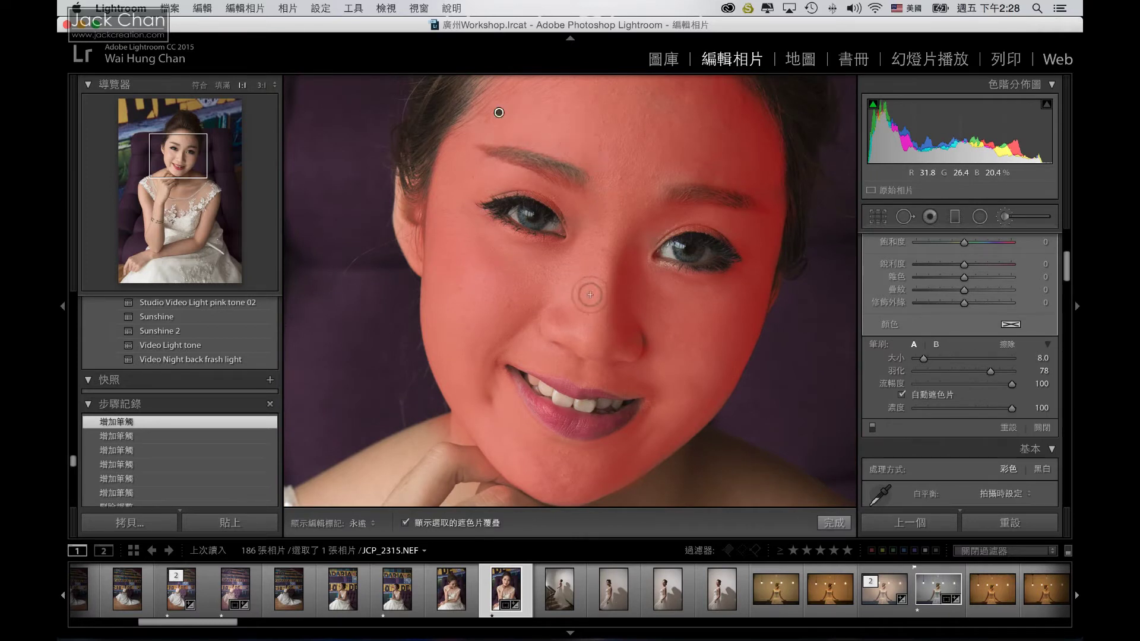
mouse_move(584, 297)
mouse_down()
mouse_move(585, 196)
mouse_move(585, 237)
mouse_up()
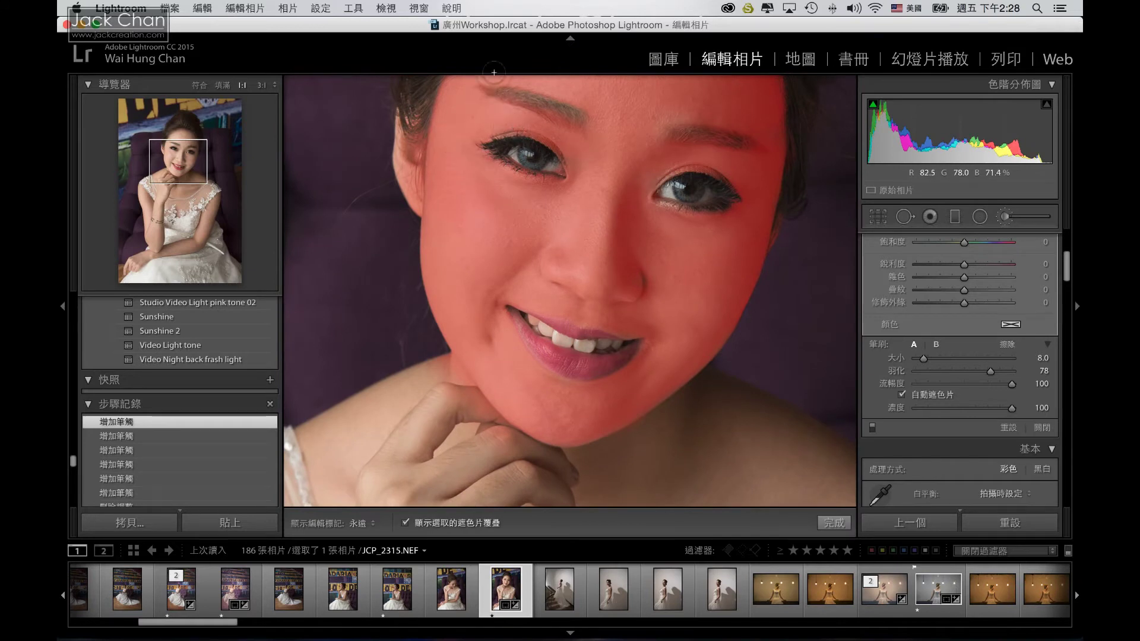
drag(514, 84, 546, 112)
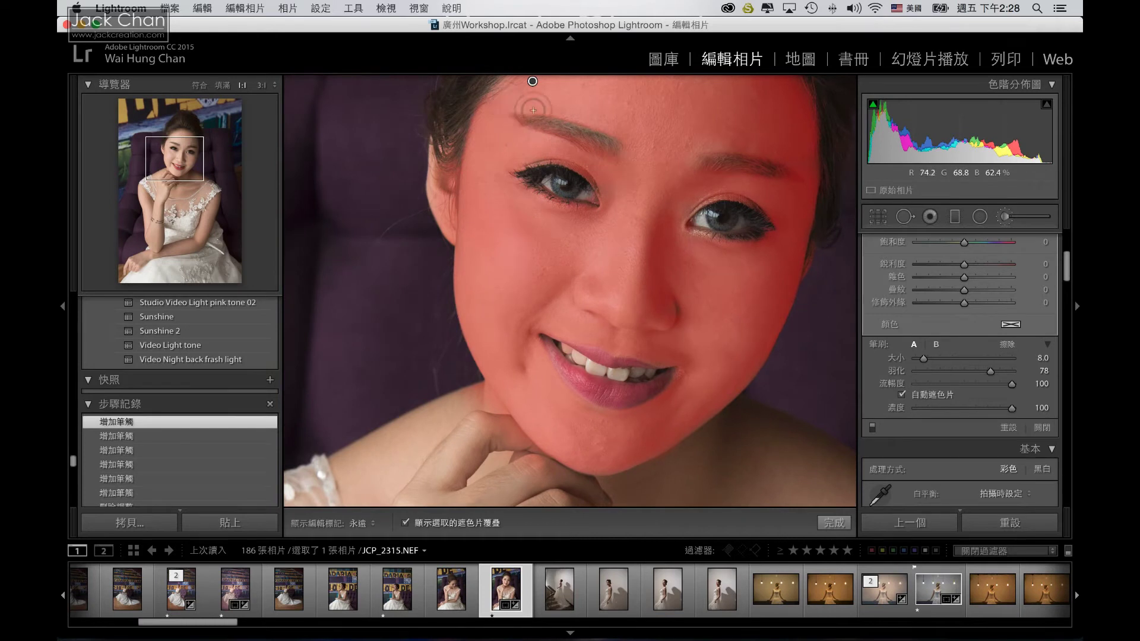
drag(674, 118, 717, 147)
key(alt)
key(alt)
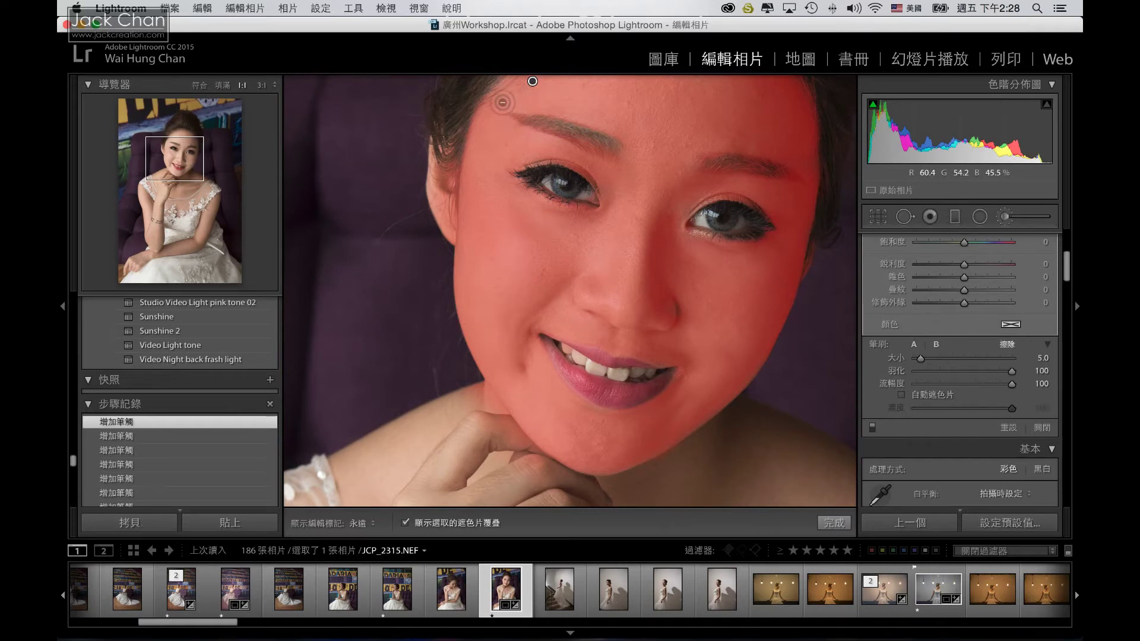
Erase stray mask off the eyebrows using the Alt eraser.
key(h)
mouse_move(517, 113)
mouse_down()
mouse_move(611, 150)
mouse_move(516, 117)
mouse_up()
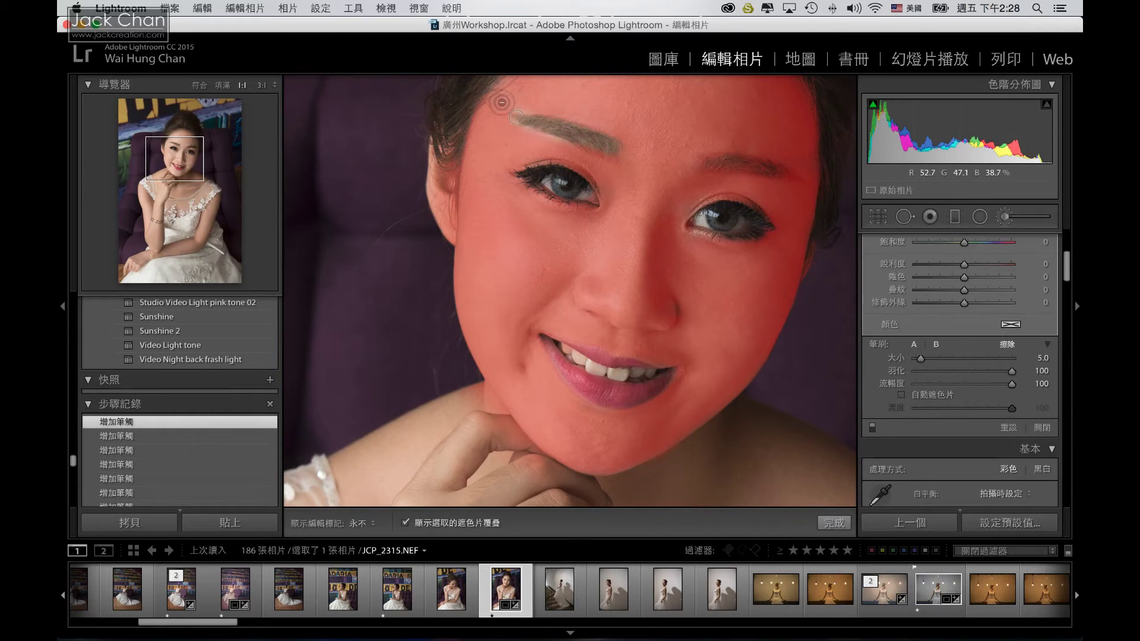
key(h)
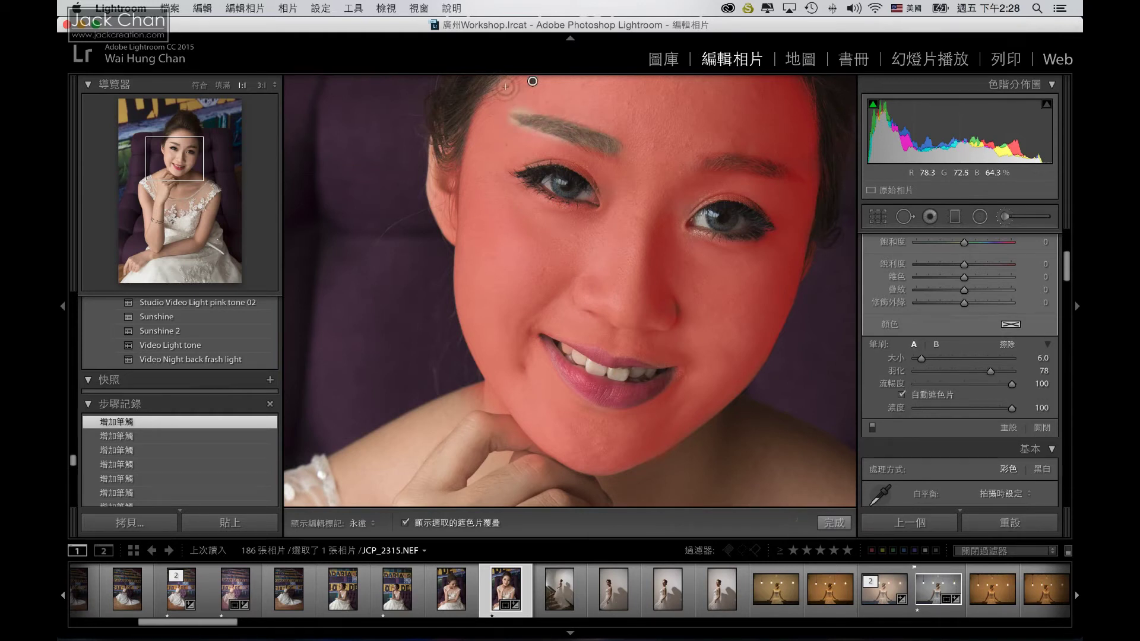
key(h)
key(h)
key(alt)
key(h)
drag(693, 152, 792, 174)
key(h)
Shrink the brush, finish touch-ups, and hide the red mask overlay on the face.
key(bracketleft)
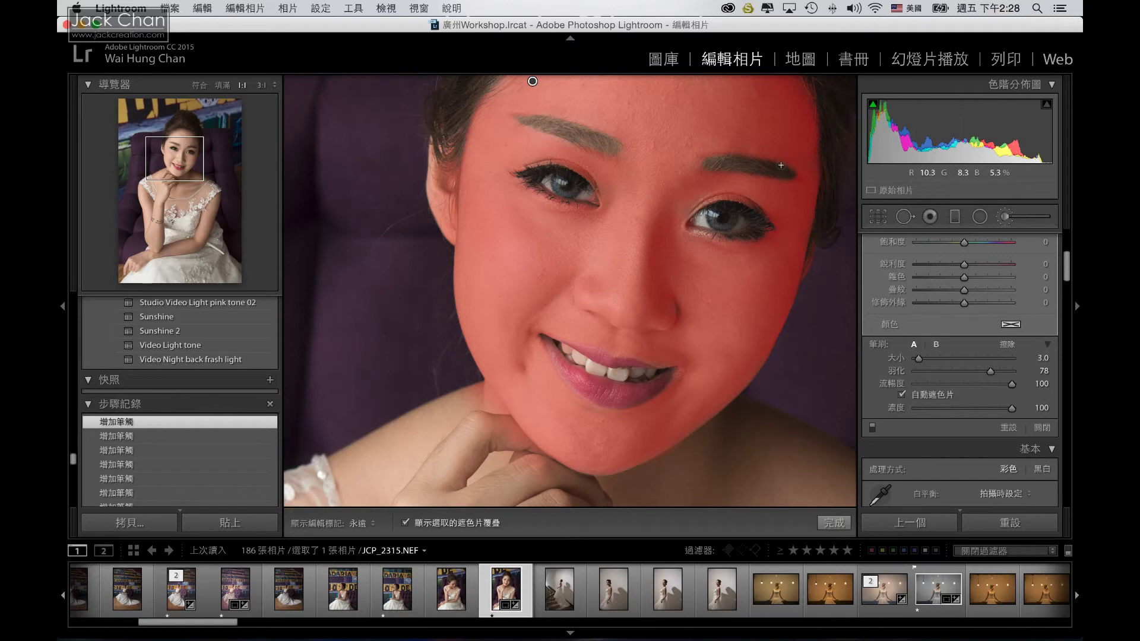
key(alt)
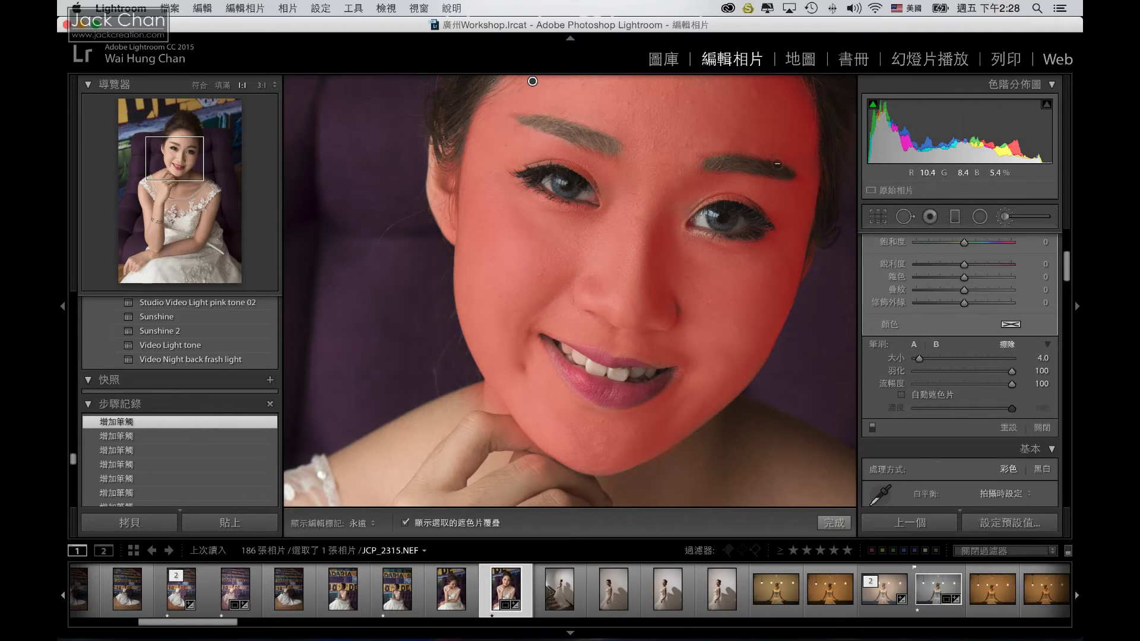
key(bracketleft)
key(h)
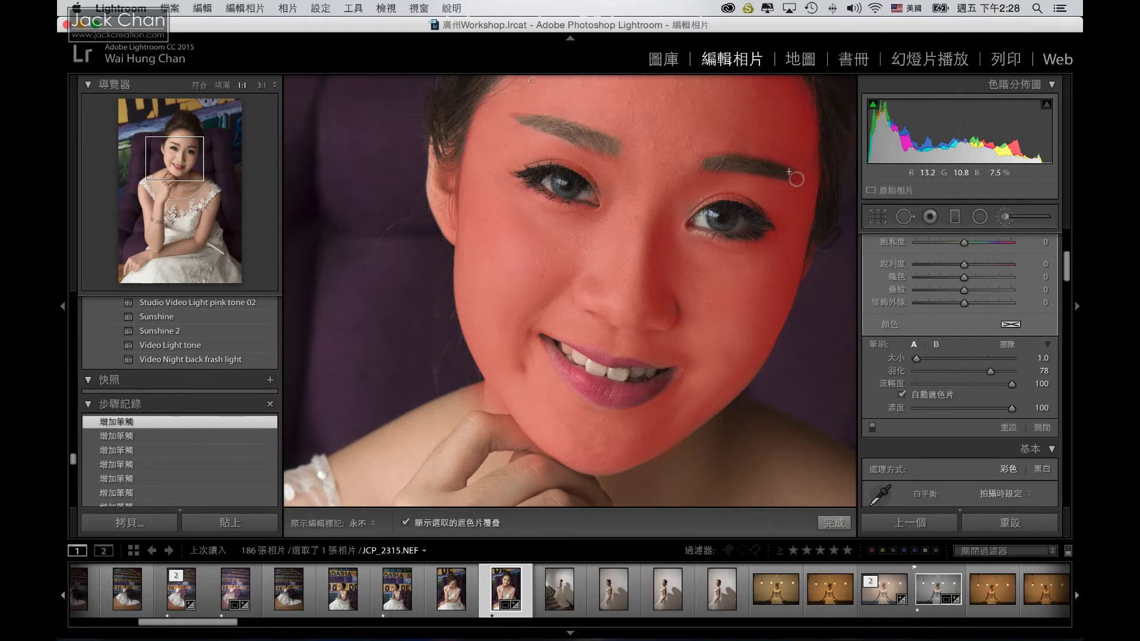
key(alt)
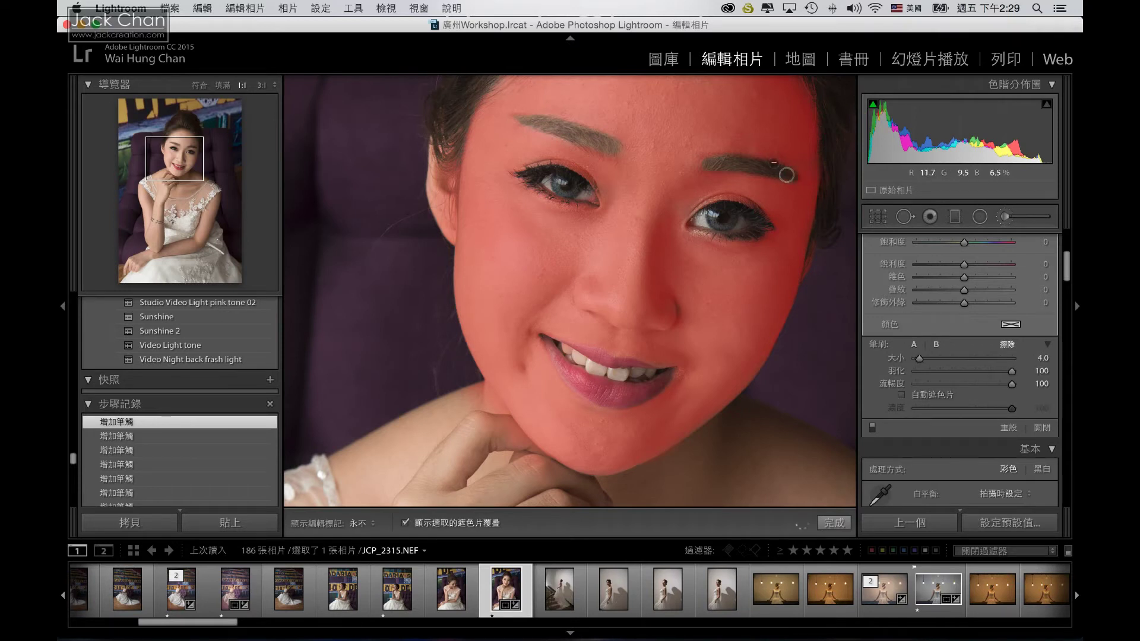
key(h)
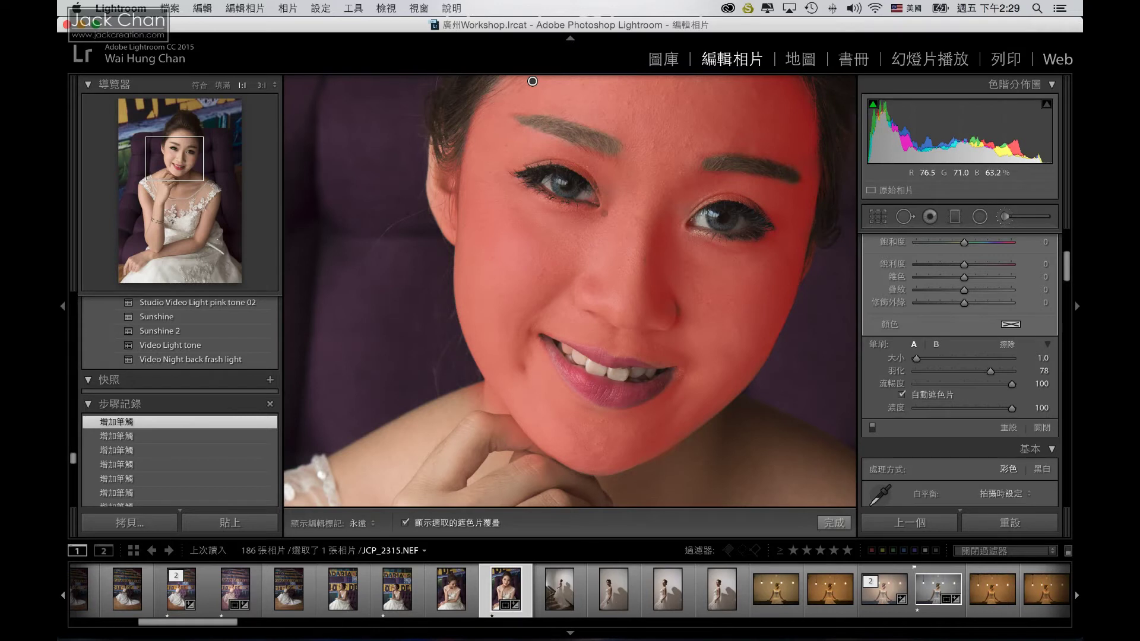
scroll(610, 224, up, 2)
scroll(614, 222, up, 2)
scroll(618, 222, up, 2)
key(alt)
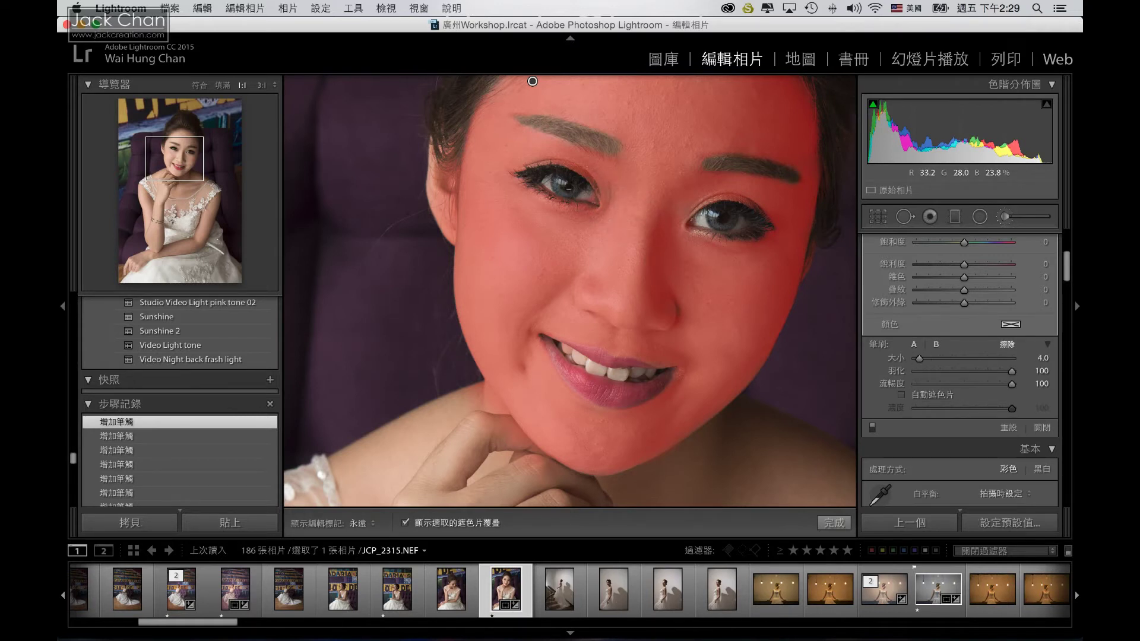
key(h)
key(h)
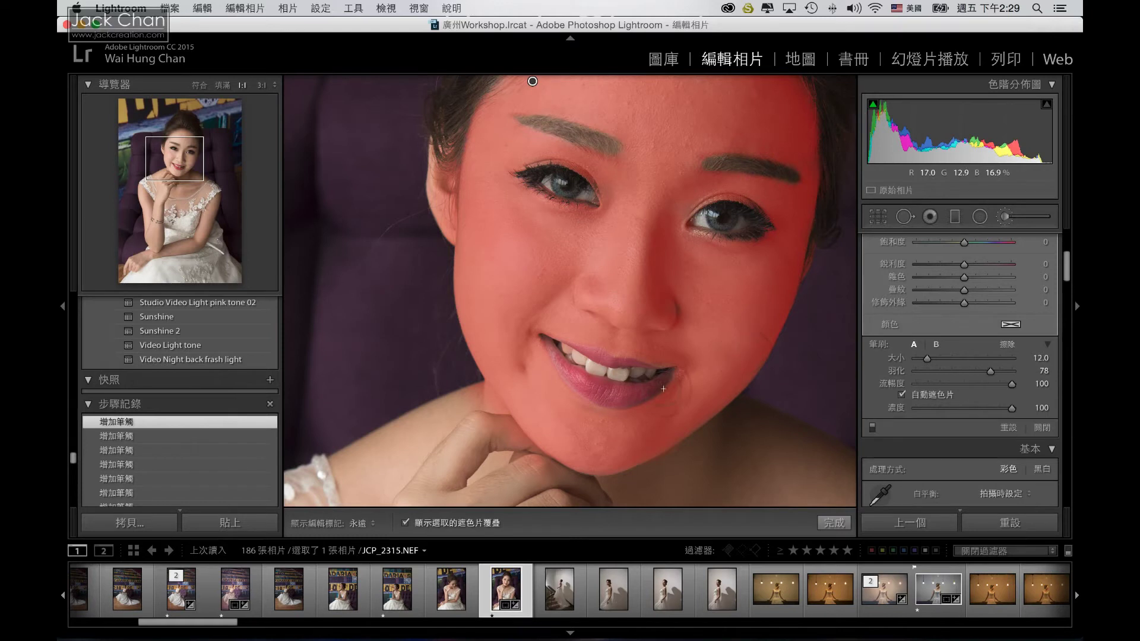
key(o)
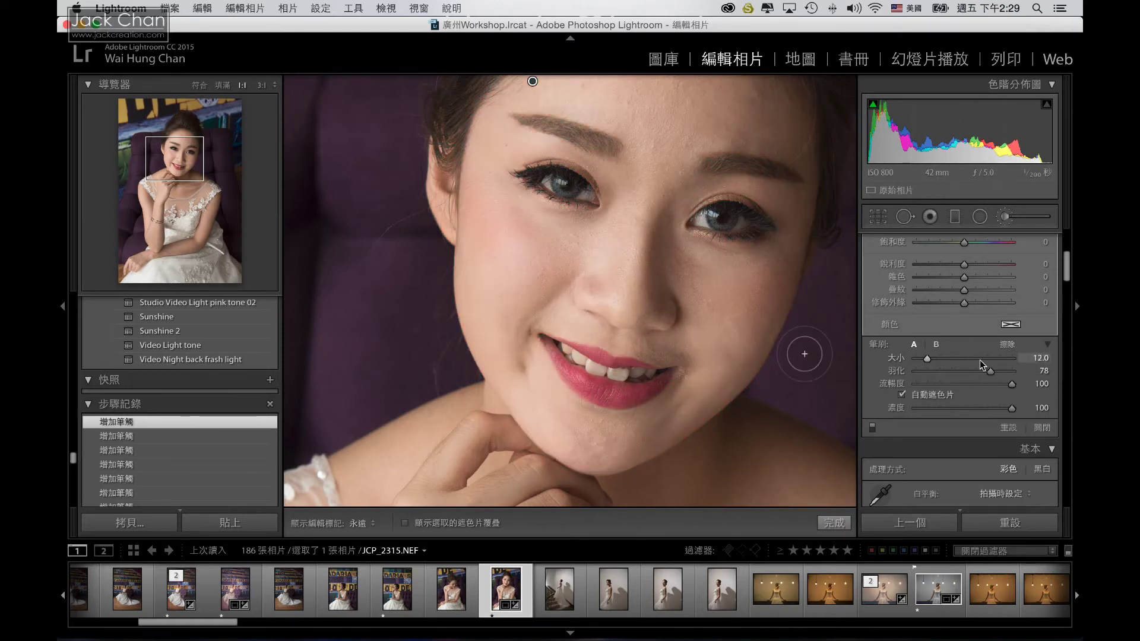
Test brightening the face mask's exposure, then reset it to 0.00.
scroll(980, 359, up, 5)
double_click(965, 313)
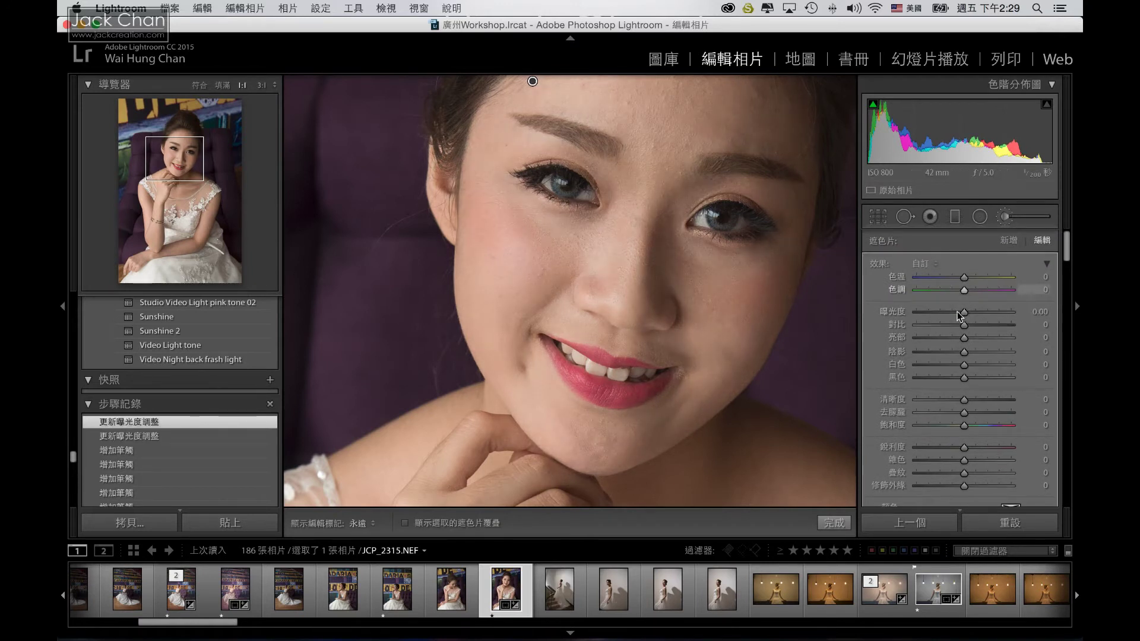
mouse_move(964, 312)
mouse_down()
mouse_move(999, 312)
mouse_move(963, 312)
mouse_up()
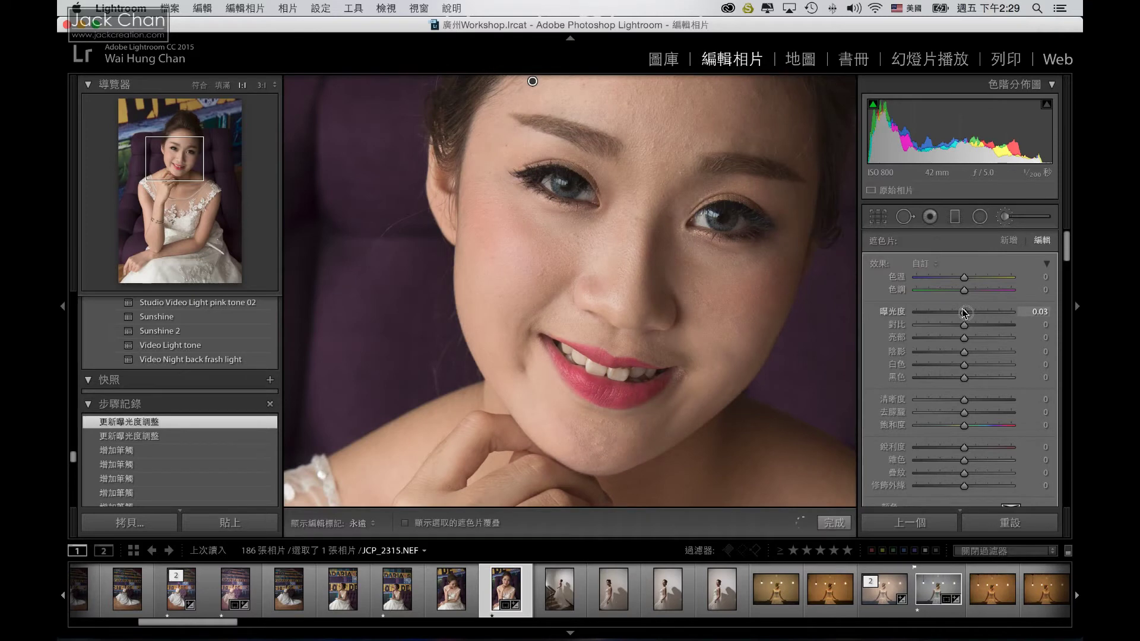
double_click(962, 312)
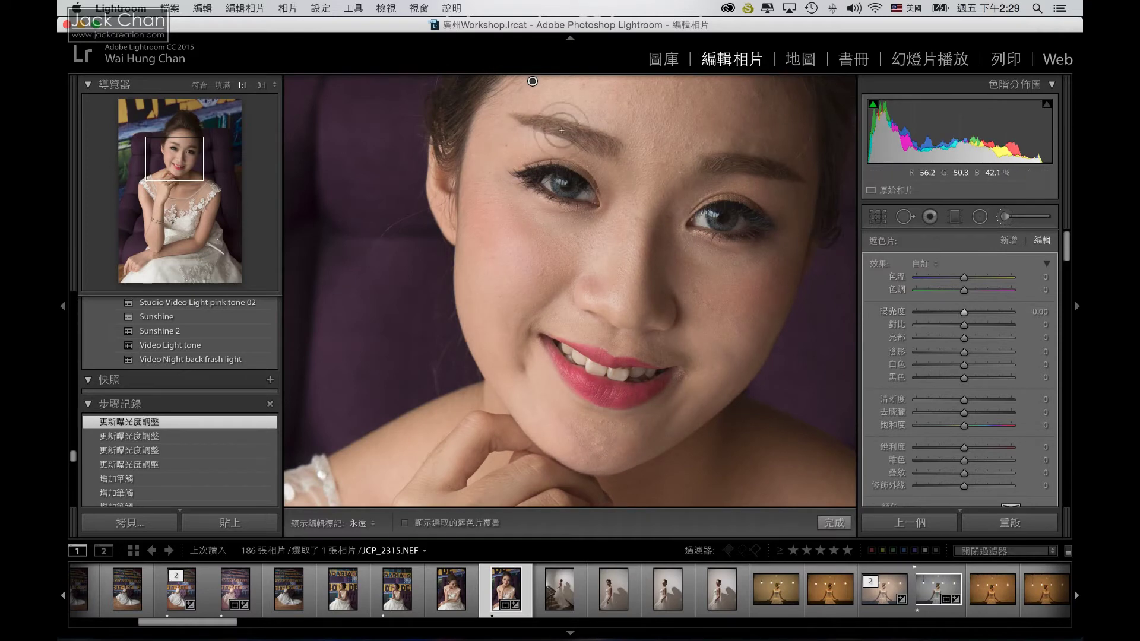
Pan the zoomed photo to the lips, chin and hand, and enlarge the brush to 19.
drag(602, 262, 635, 180)
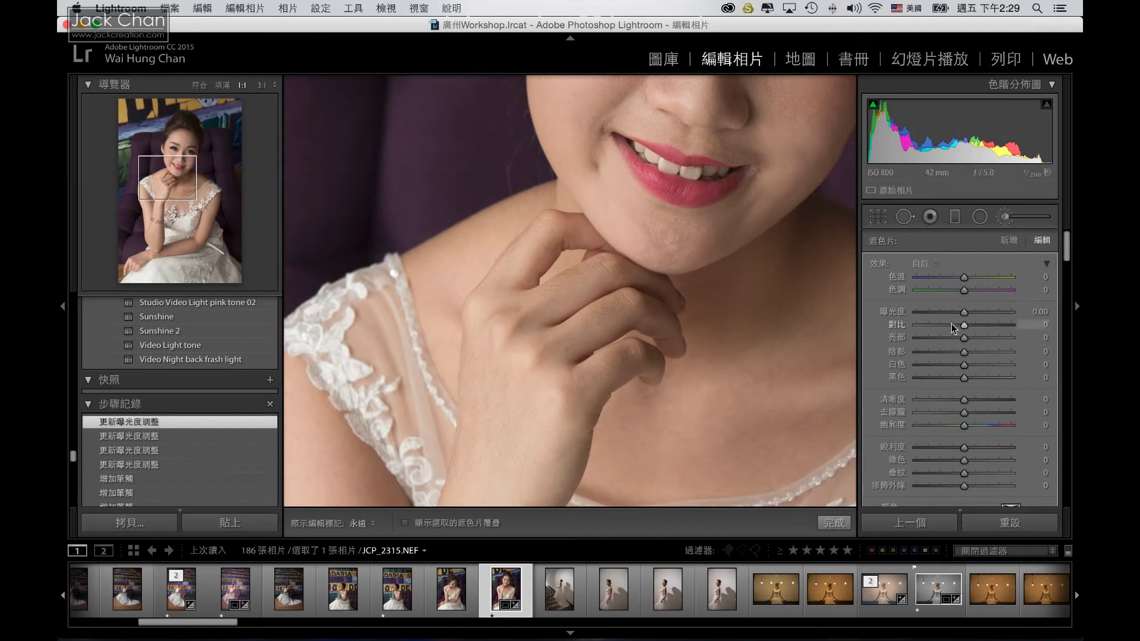
scroll(957, 326, down, 5)
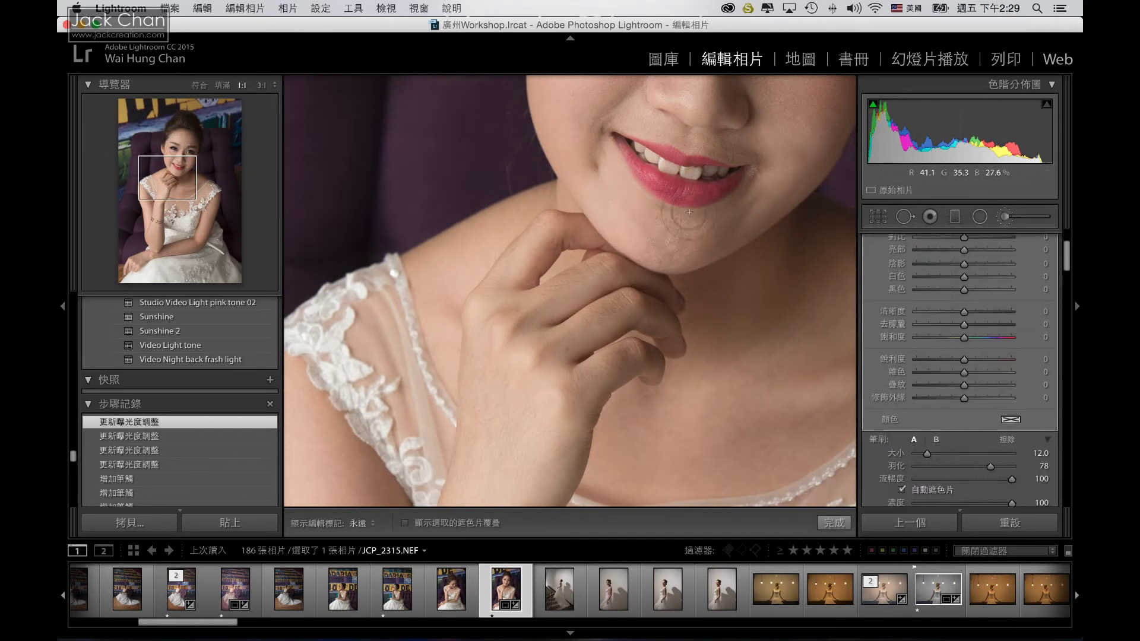
key(bracketright)
Close the brush adjustment and fit the whole portrait in the view.
click(1003, 217)
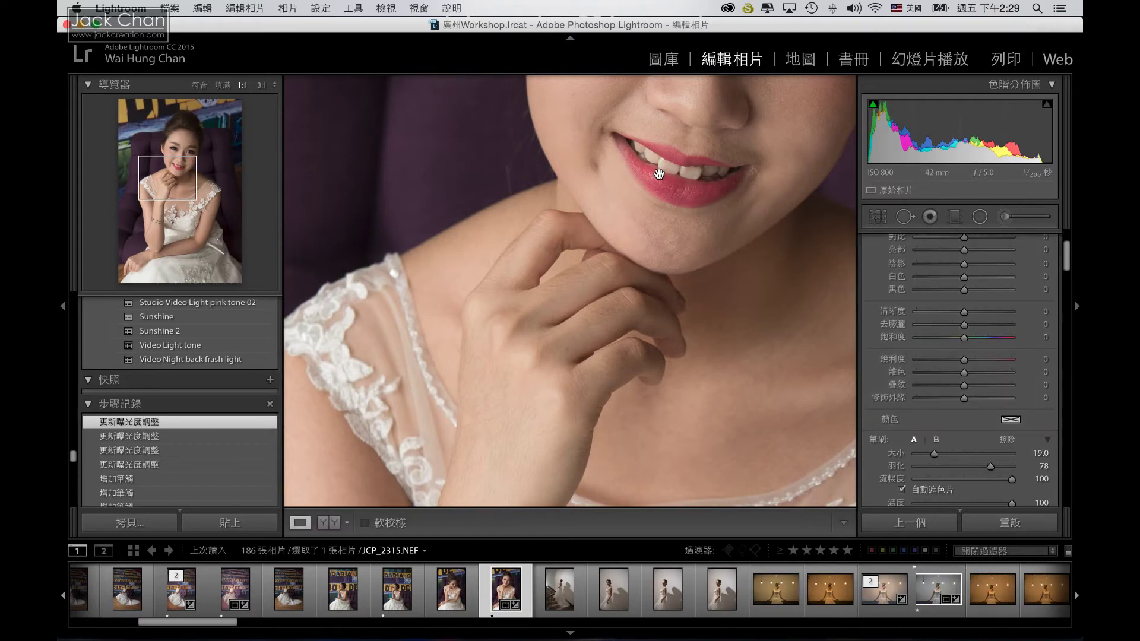
click(843, 273)
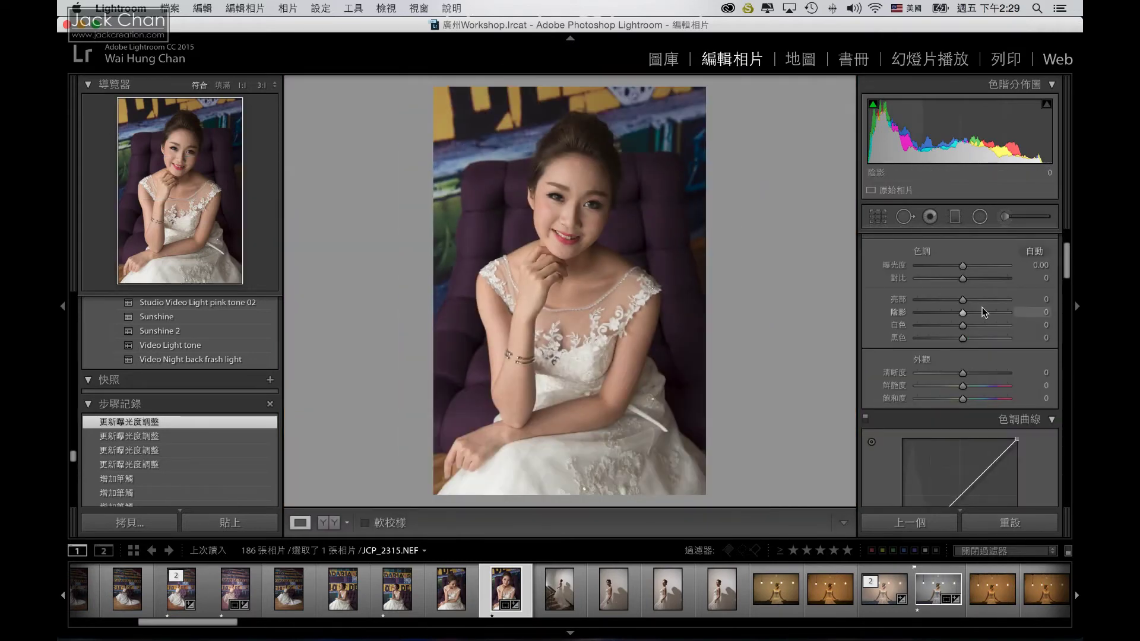
scroll(982, 307, up, 3)
Set a Custom white balance of temperature 5,650 with tint +5.
scroll(1032, 294, down, 1)
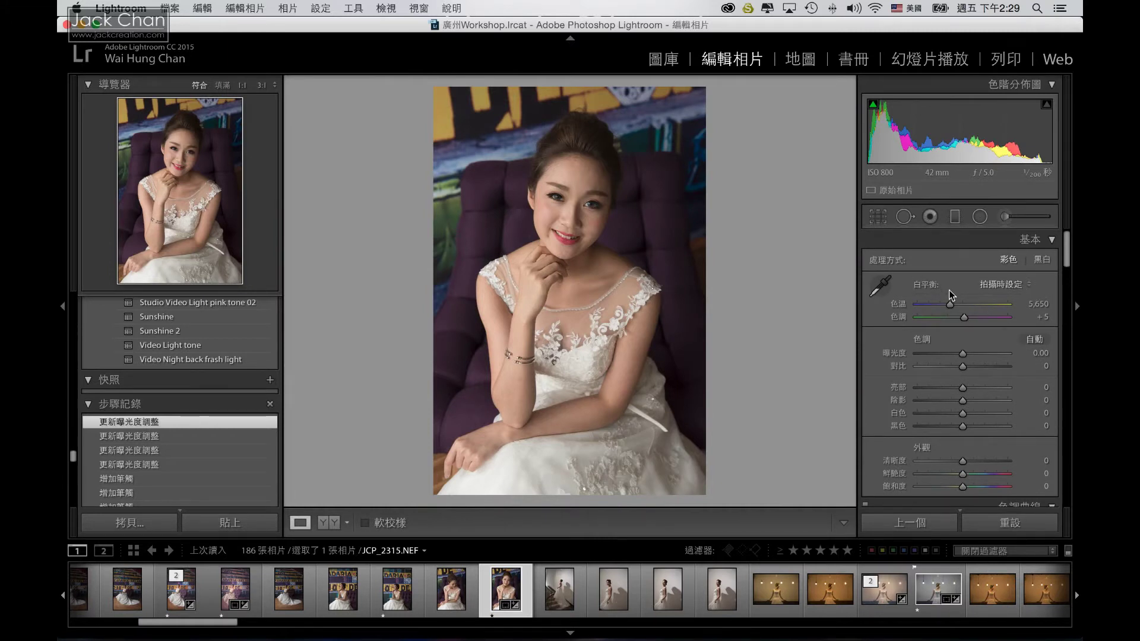
scroll(948, 319, down, 1)
scroll(949, 318, up, 1)
drag(962, 315, 946, 308)
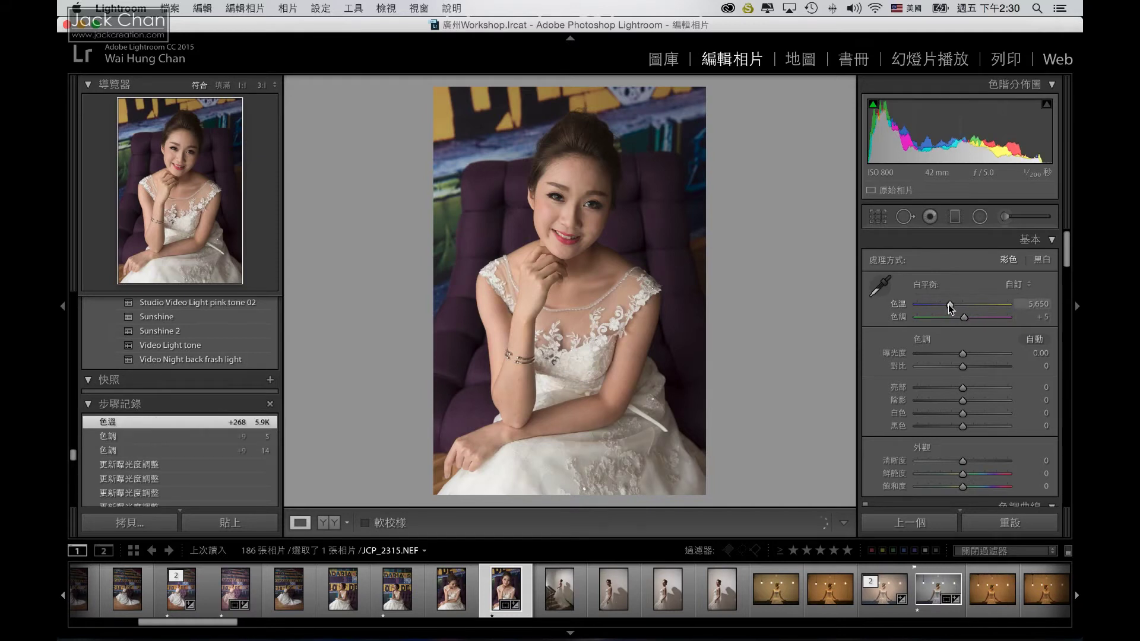
click(1021, 286)
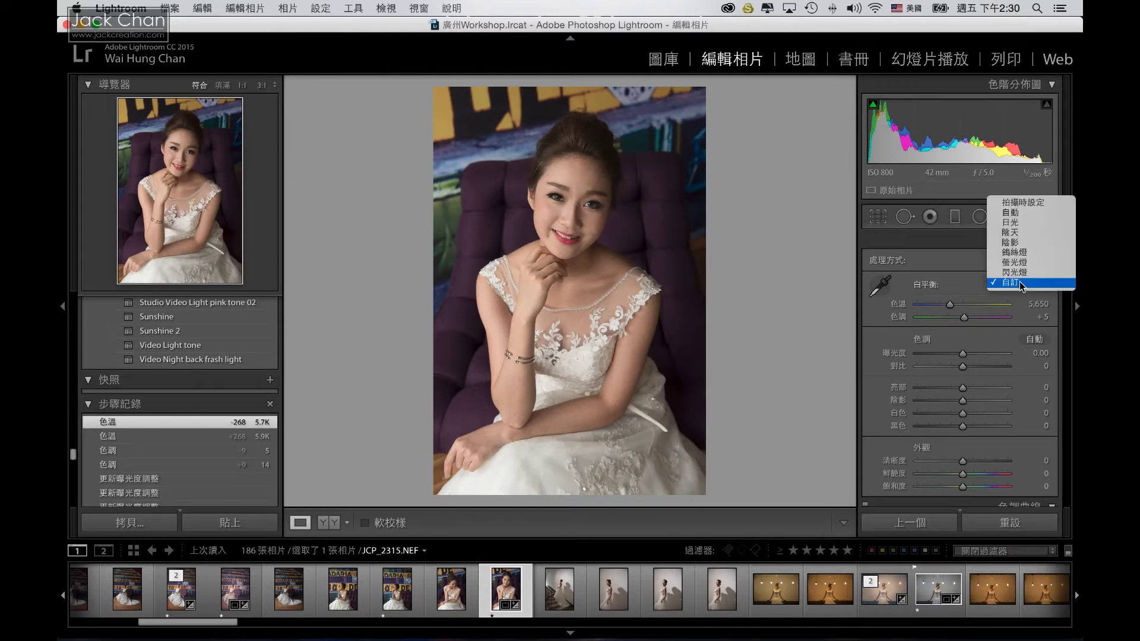
Revert to As Shot, then try the Daylight, Cloudy and Tungsten white balance presets.
click(1032, 203)
click(1017, 286)
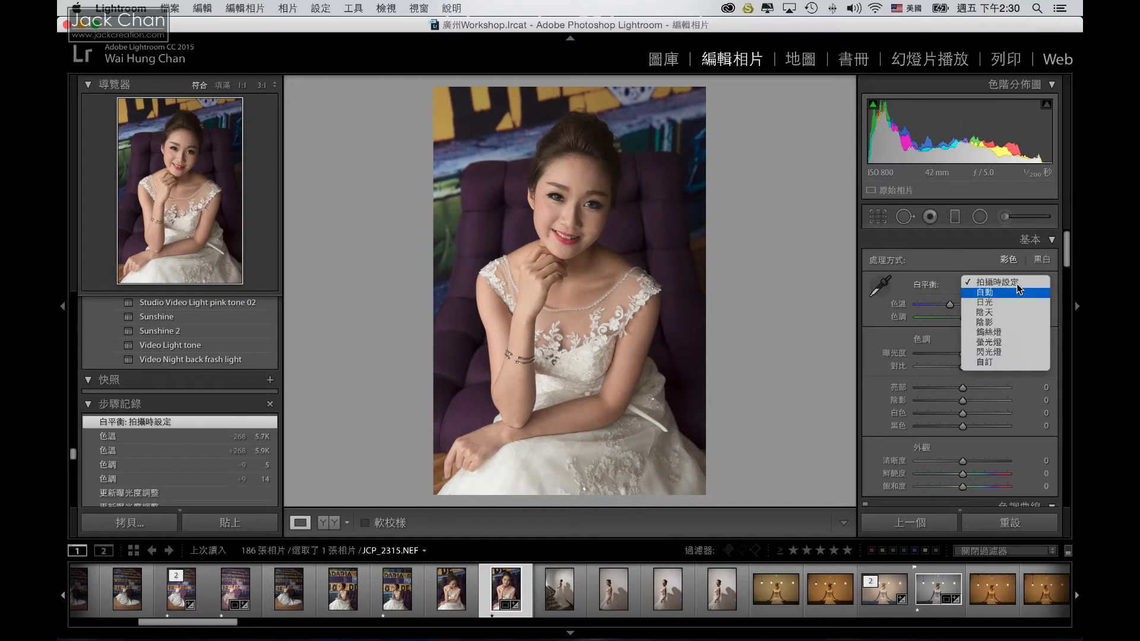
click(1015, 302)
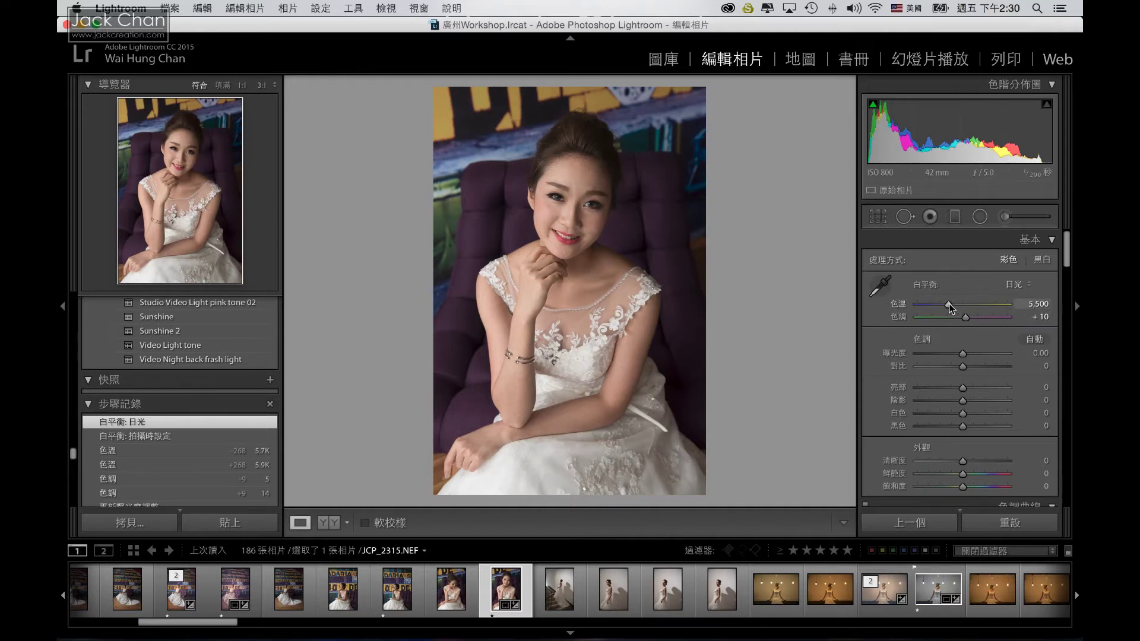
click(1014, 284)
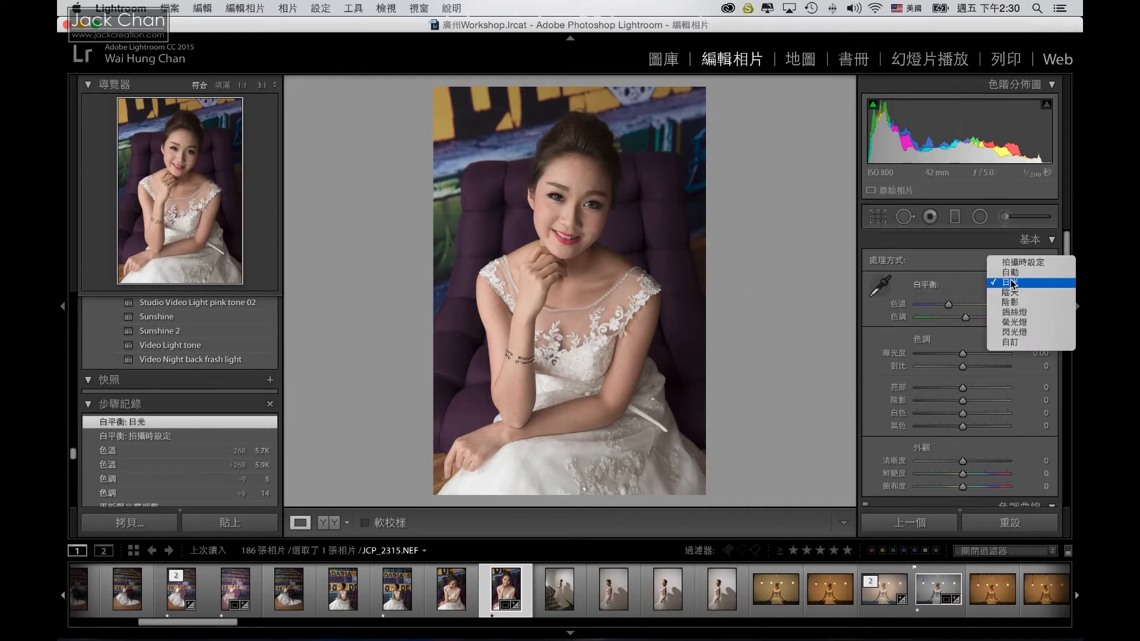
click(1014, 294)
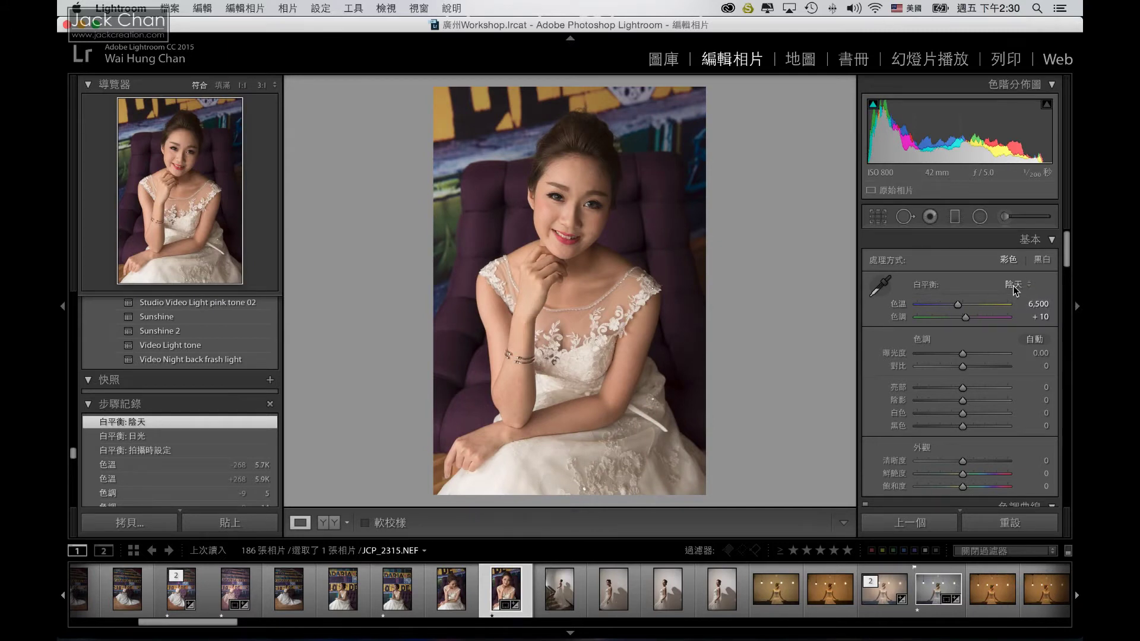
click(1013, 285)
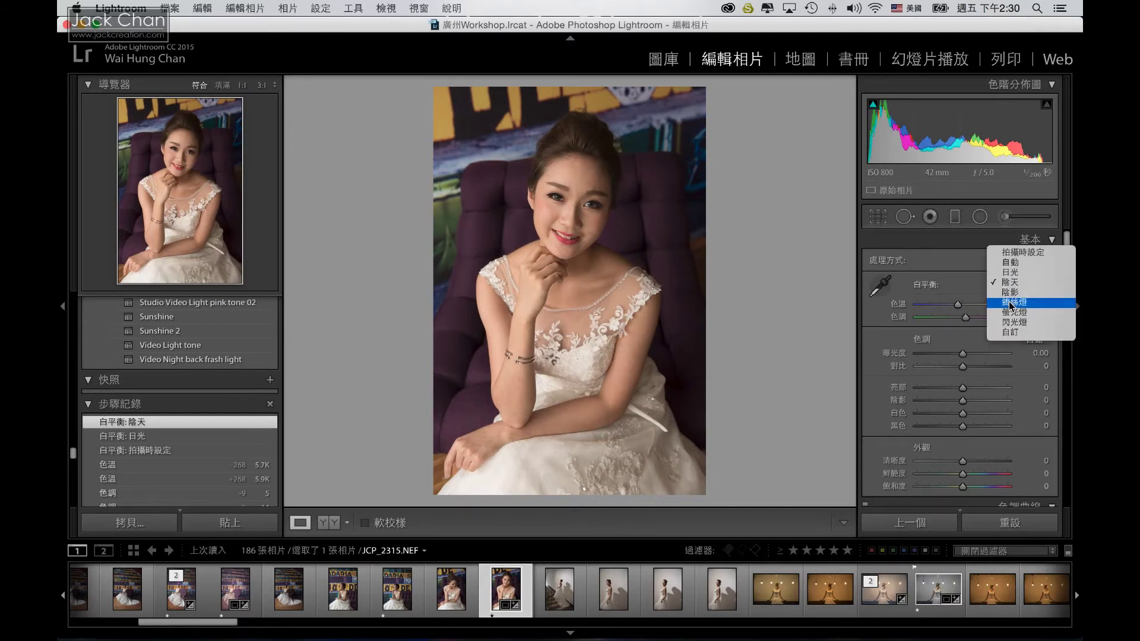
click(1012, 302)
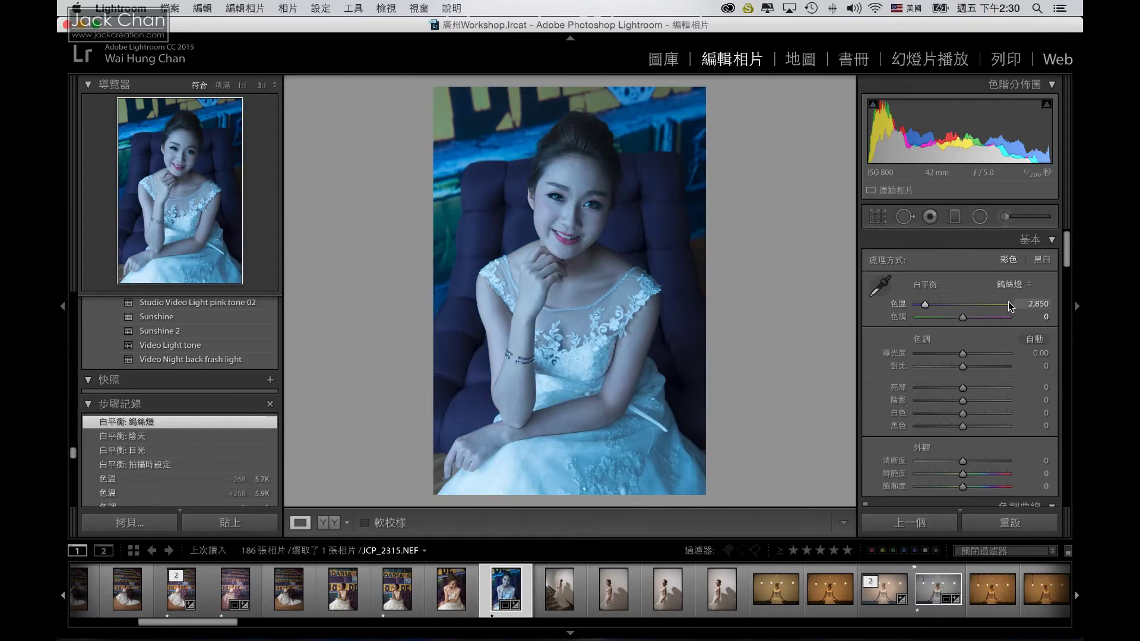
Try the Fluorescent and Flash presets, then go back through Custom to As Shot.
click(1026, 285)
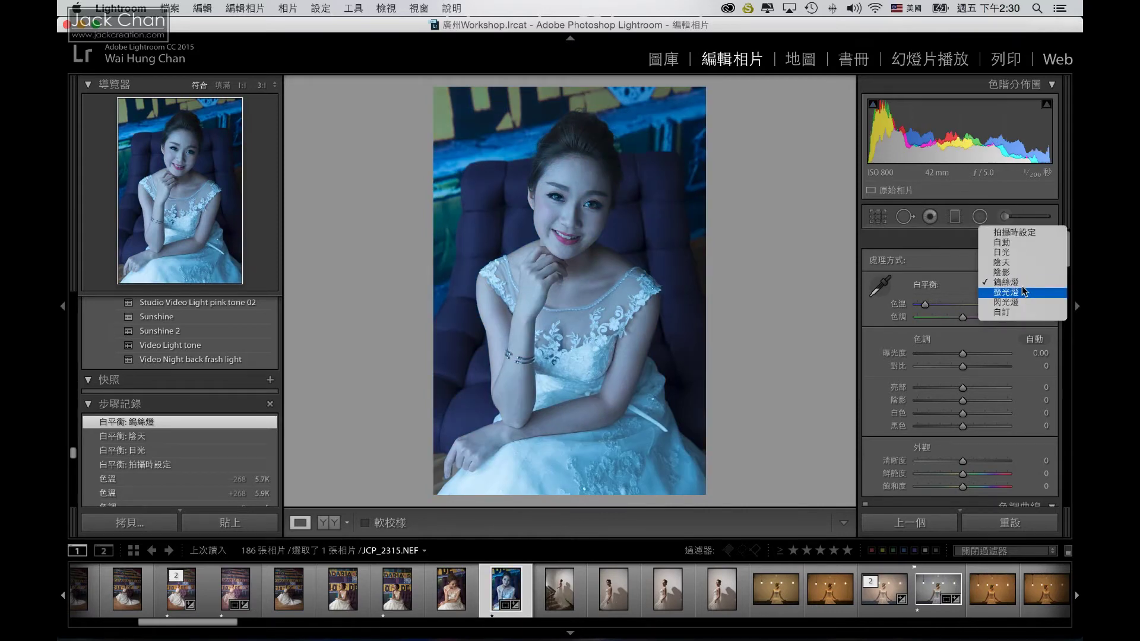
click(1024, 290)
click(1016, 286)
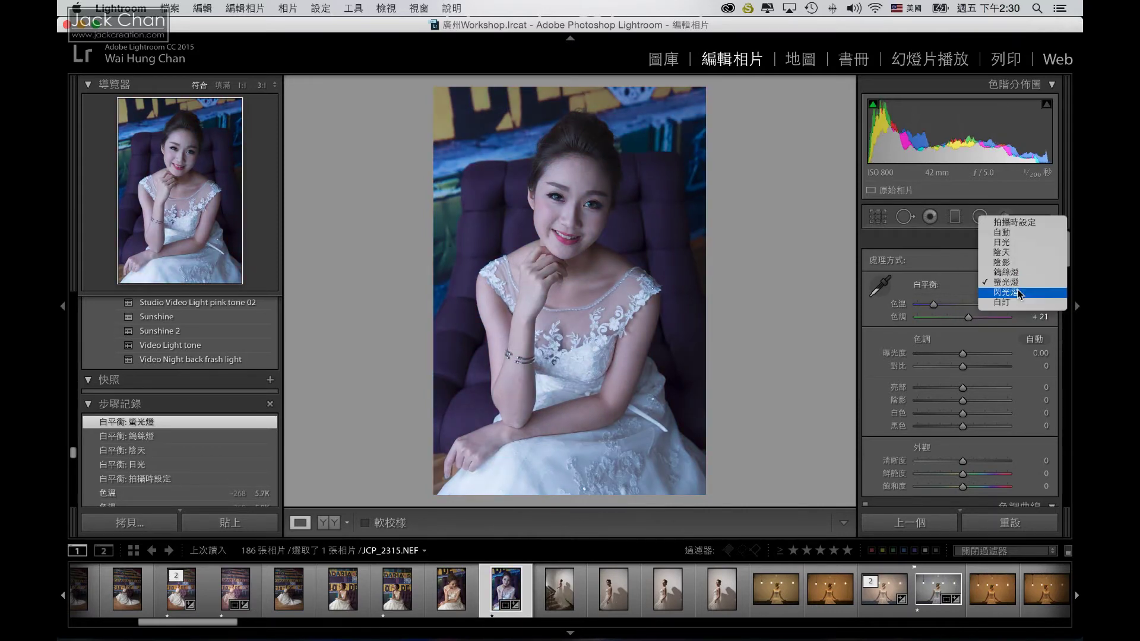
click(1015, 288)
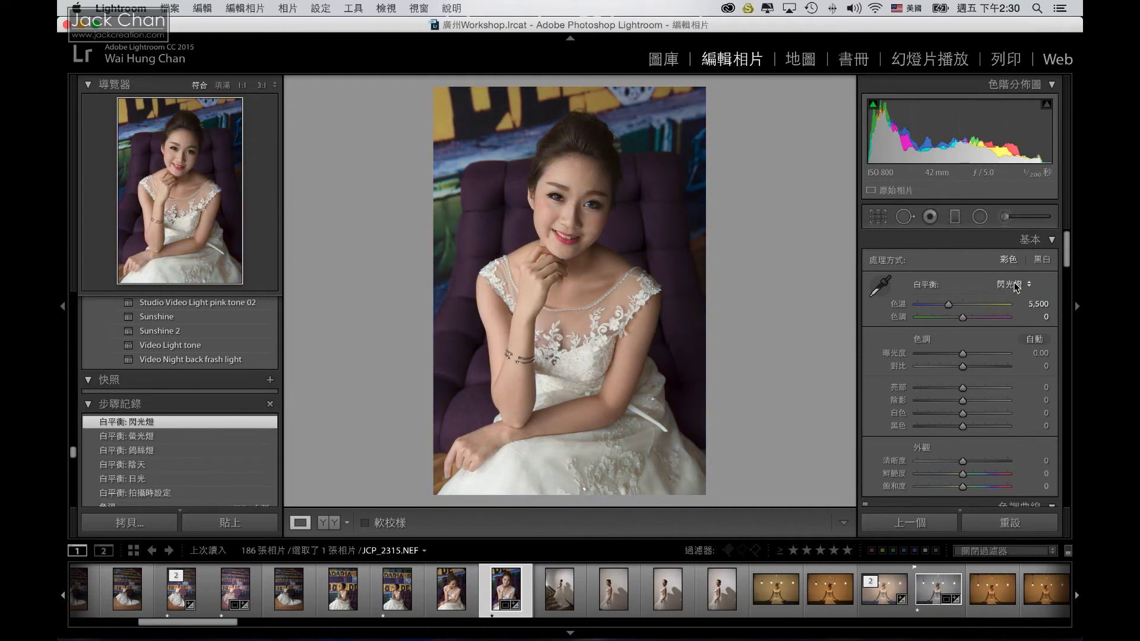
click(1015, 285)
click(1011, 292)
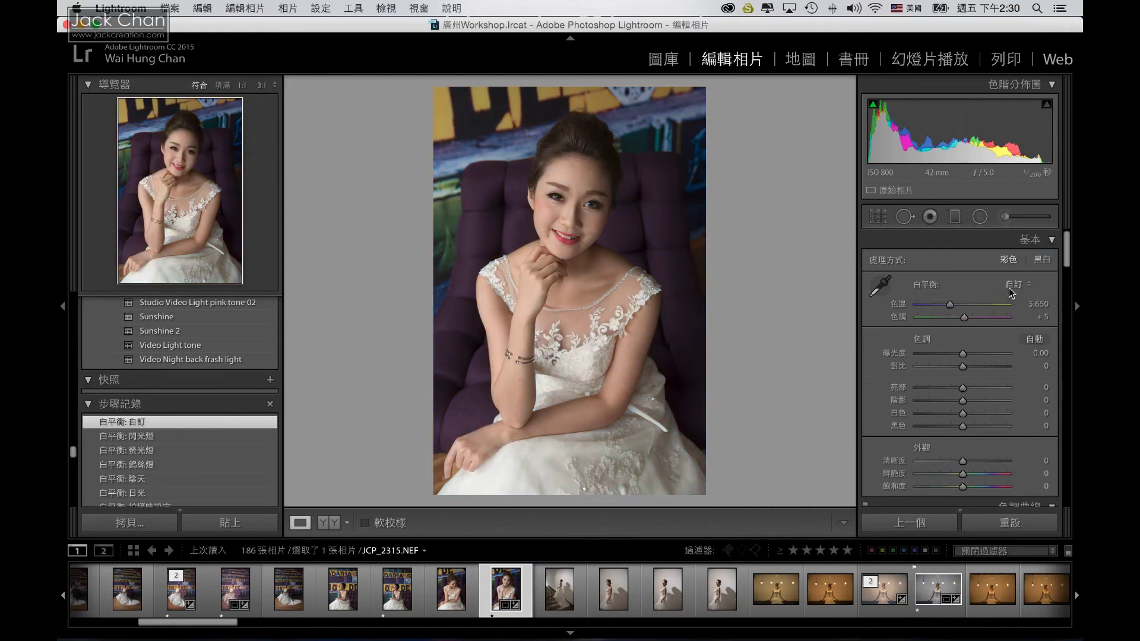
click(1005, 290)
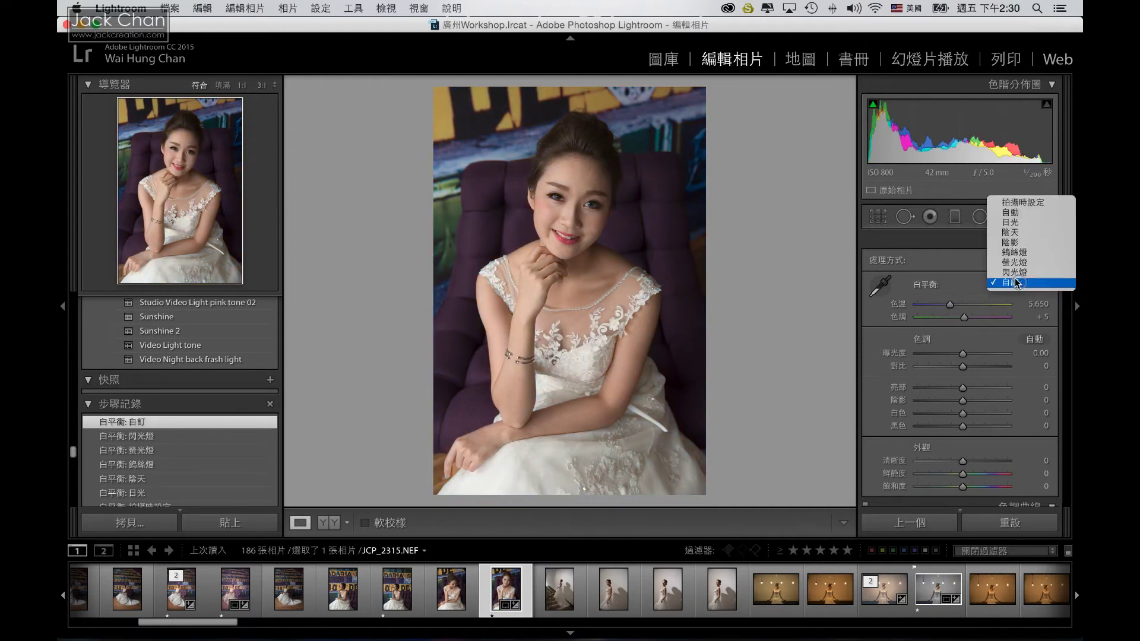
click(1027, 201)
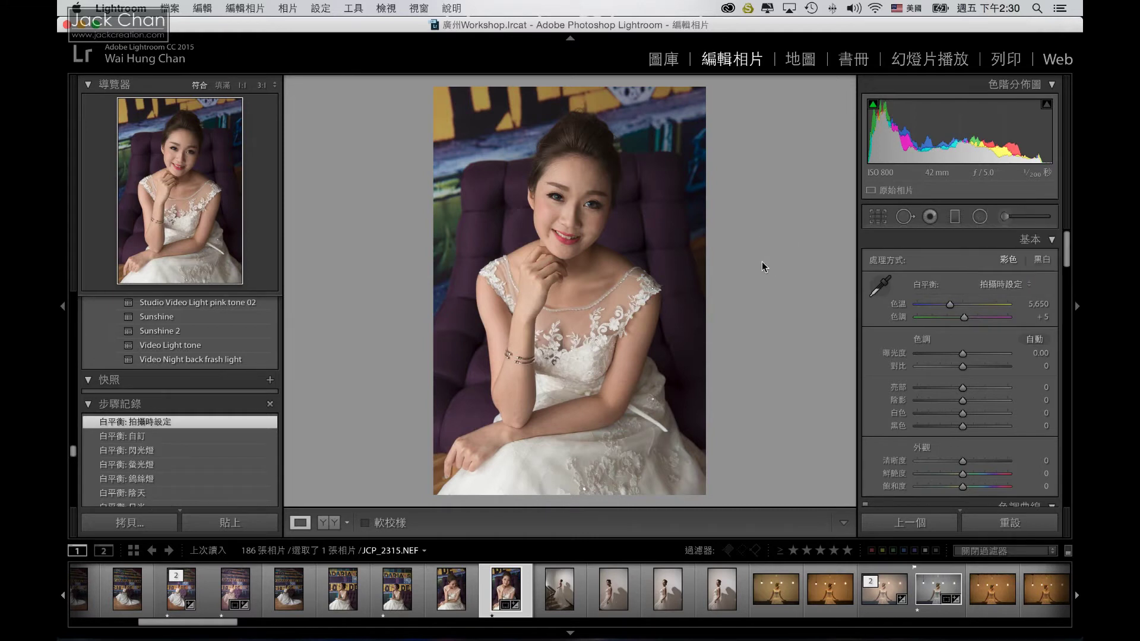
Cool the temperature to 5,074 and, after a magenta trial, settle the tint at +5.
scroll(933, 340, down, 1)
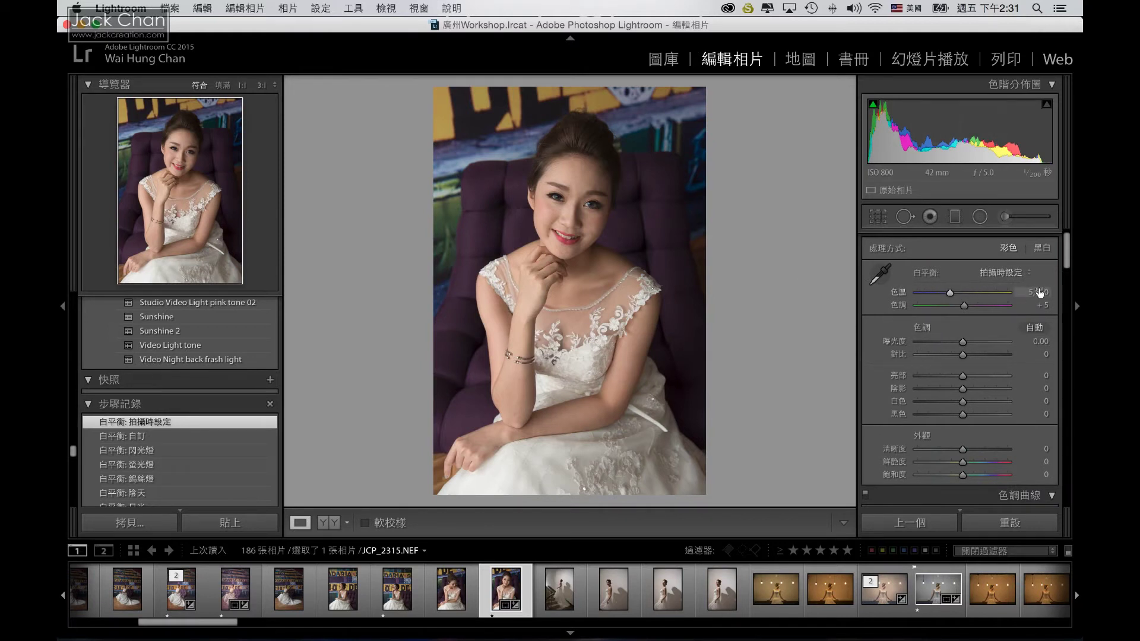
drag(1034, 291, 1021, 291)
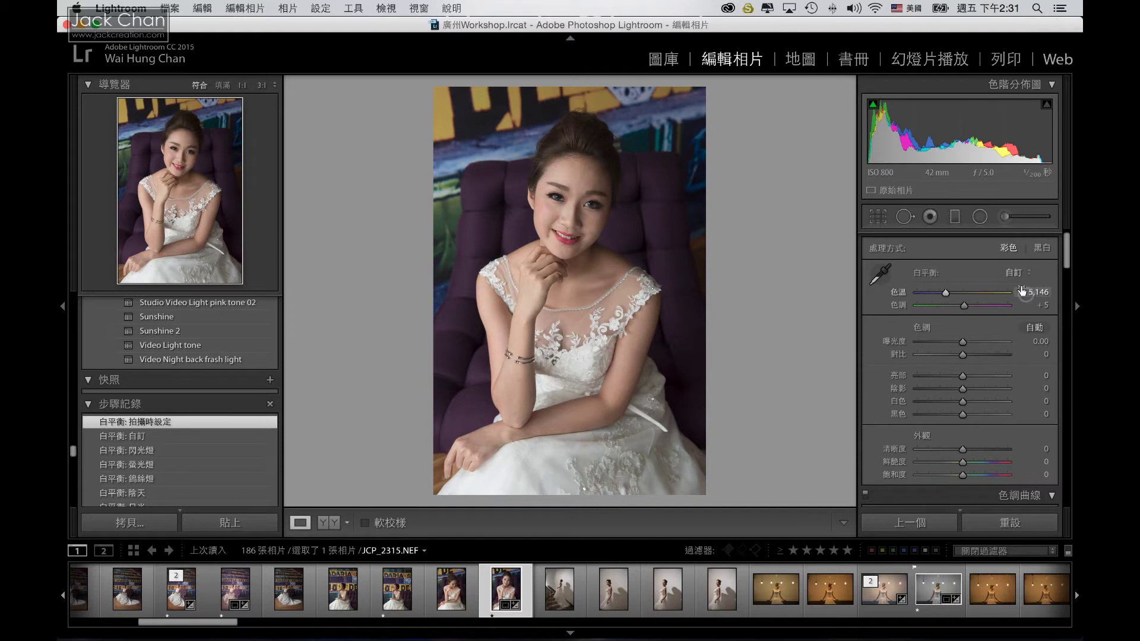
drag(1022, 291, 1021, 291)
drag(1022, 291, 1021, 291)
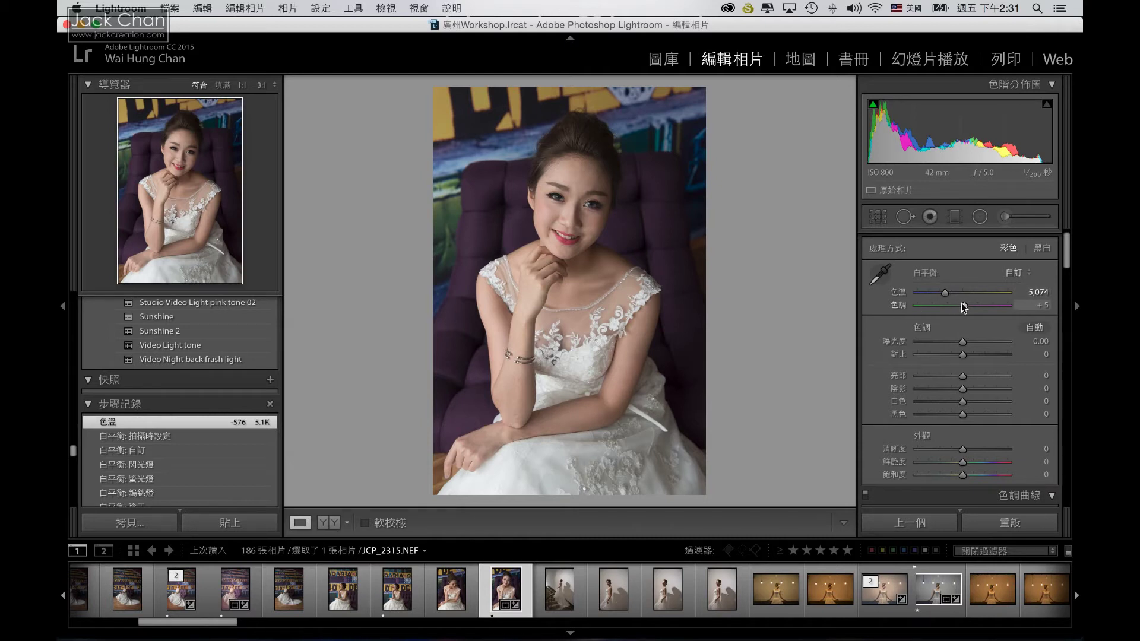
mouse_move(963, 306)
mouse_down()
mouse_move(1002, 306)
mouse_move(916, 306)
mouse_move(1031, 304)
mouse_up()
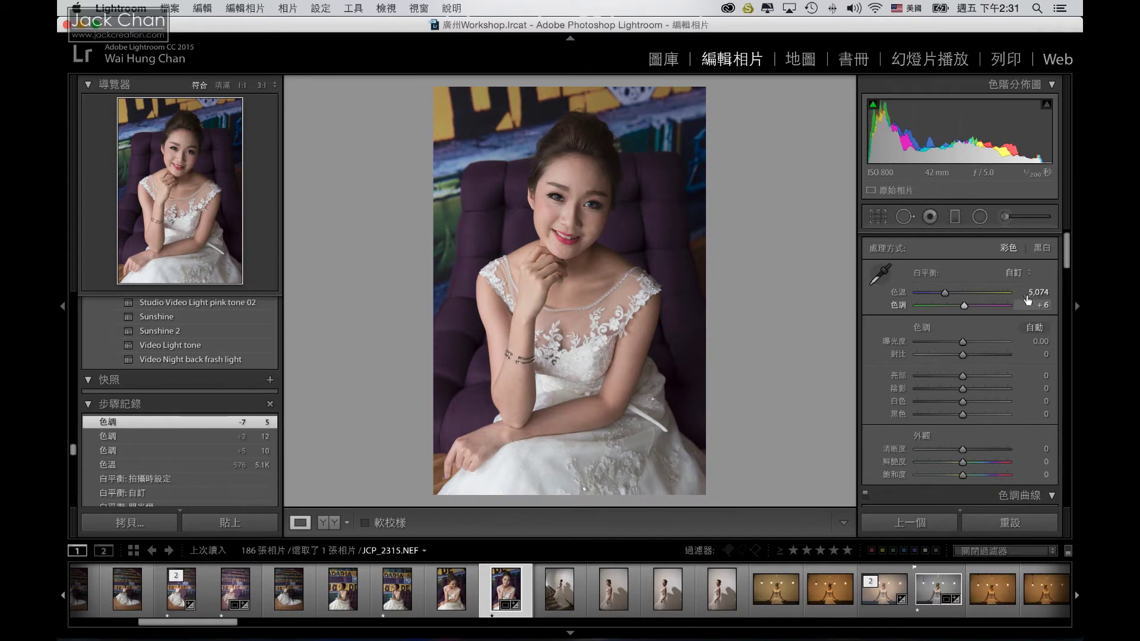
drag(962, 305, 962, 305)
click(963, 305)
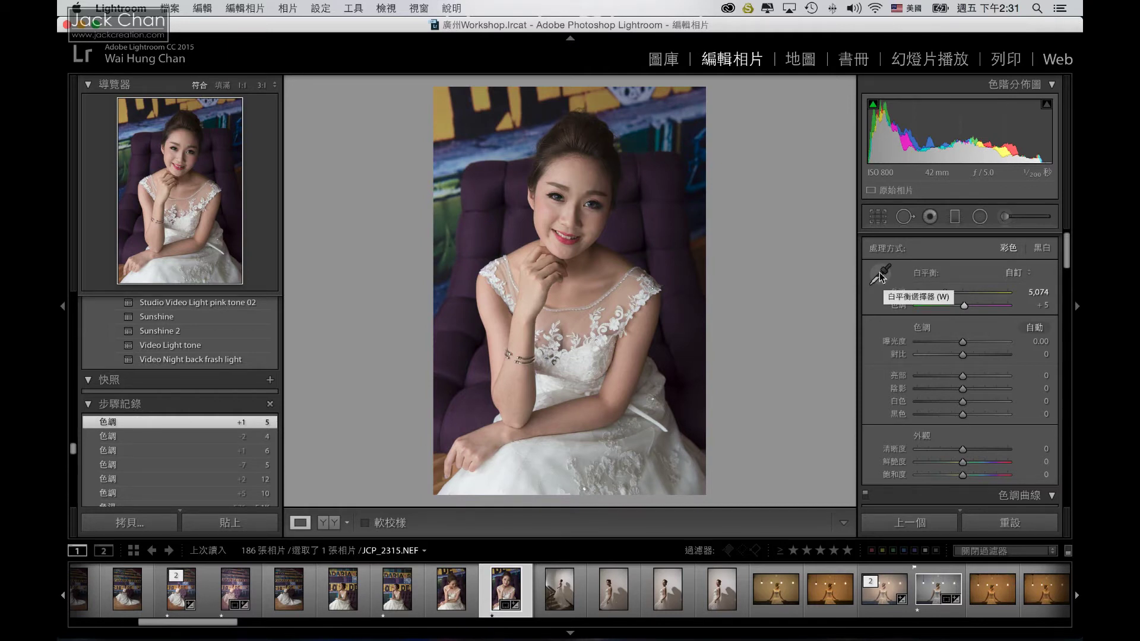
Sample the white dress with the White Balance Selector, giving 5,300 and tint +12.
click(881, 274)
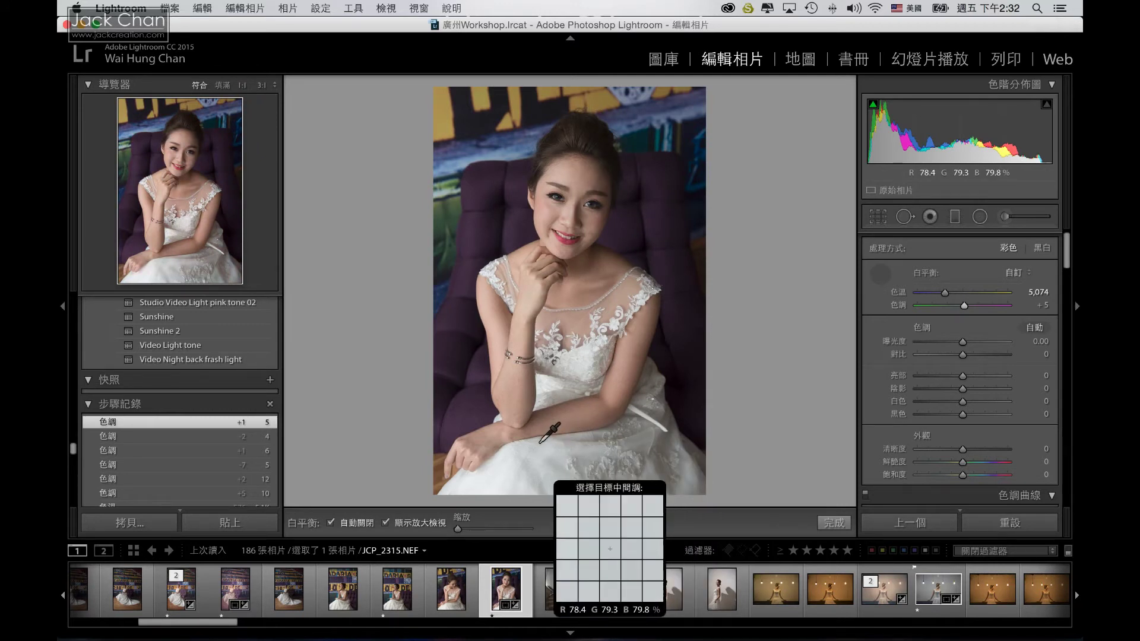
scroll(539, 443, up, 3)
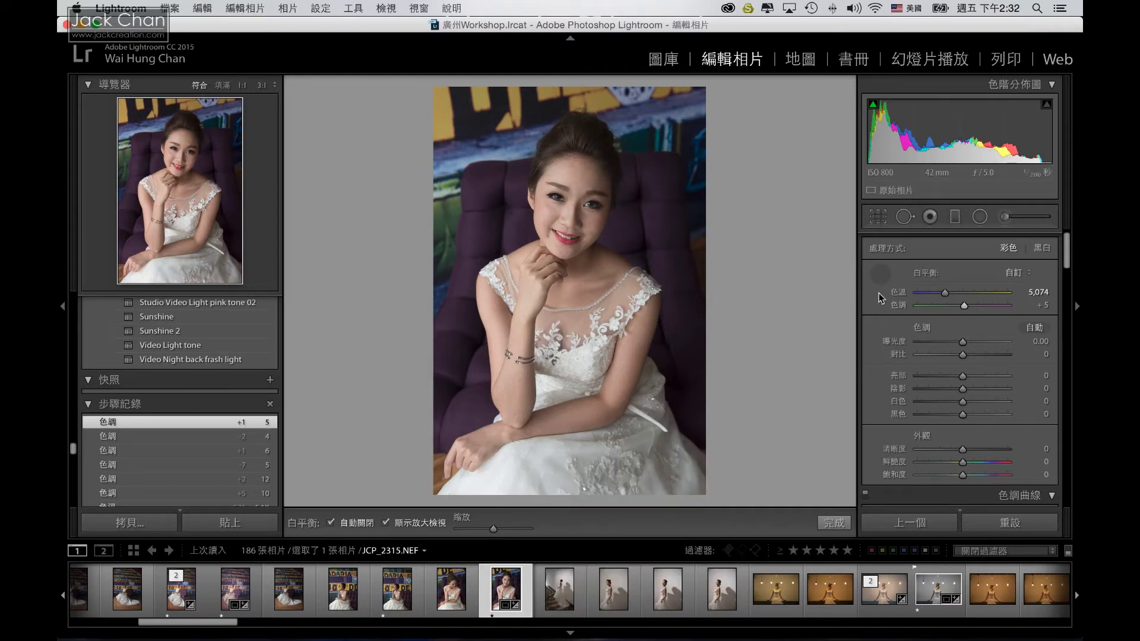
click(554, 426)
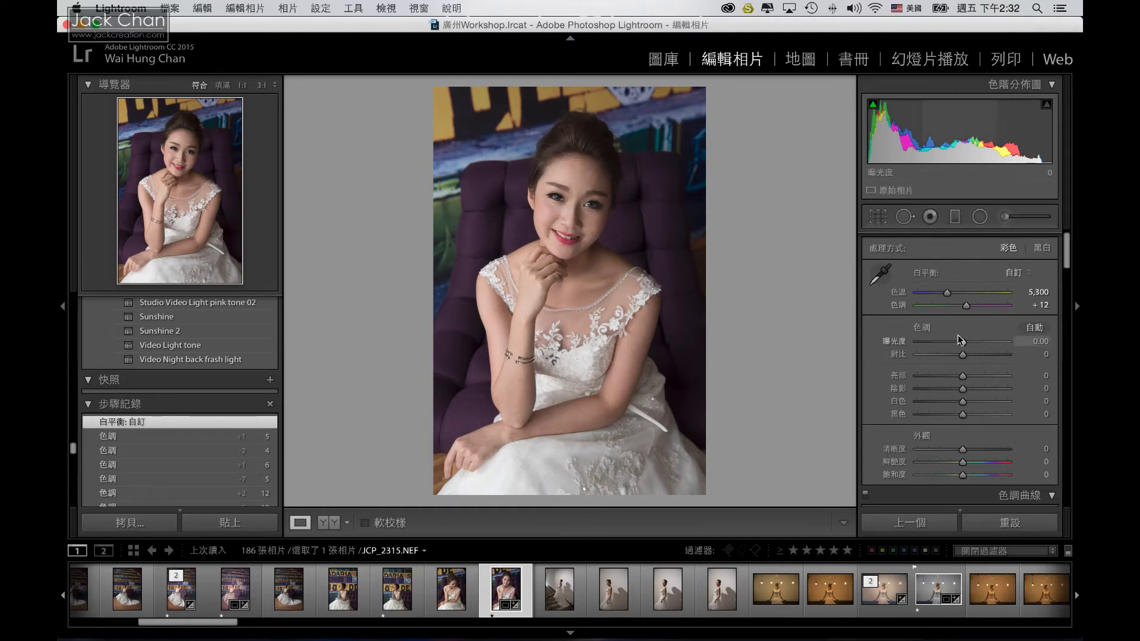
Apply Auto Tone, then step back in History to temperature 5,074 and tint +5.
scroll(957, 335, down, 3)
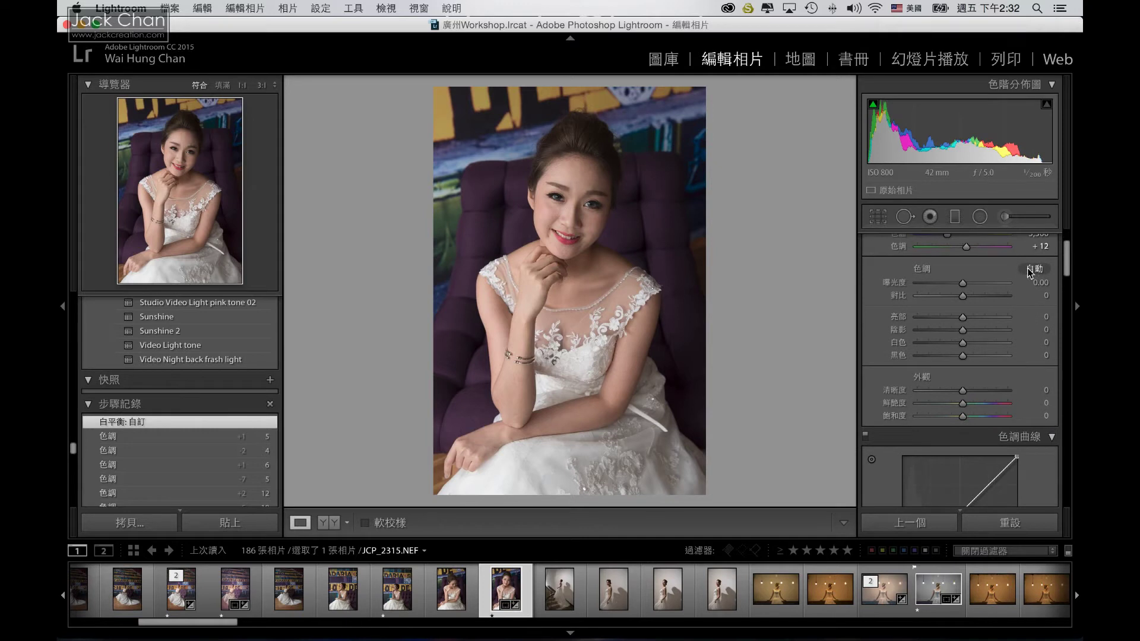
click(1032, 269)
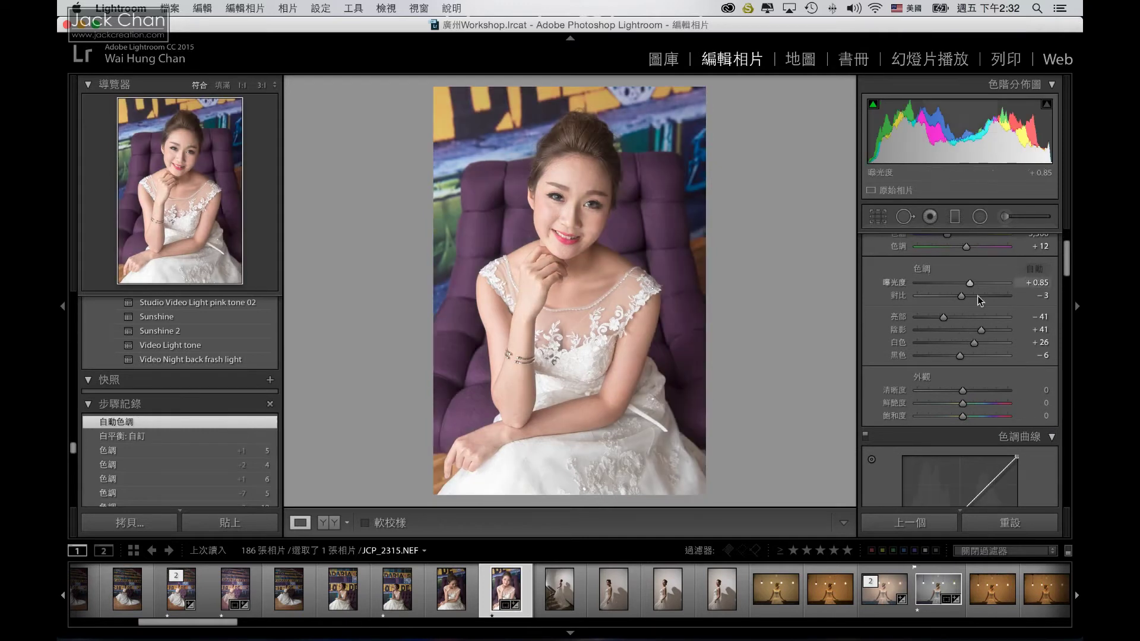
scroll(989, 300, up, 2)
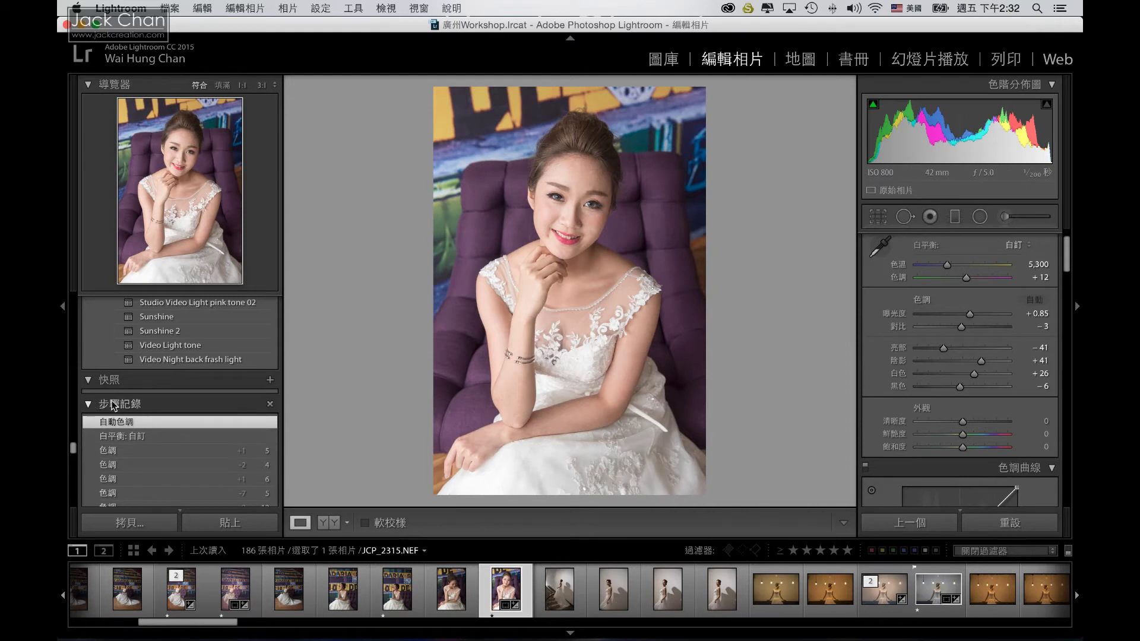
mouse_move(178, 435)
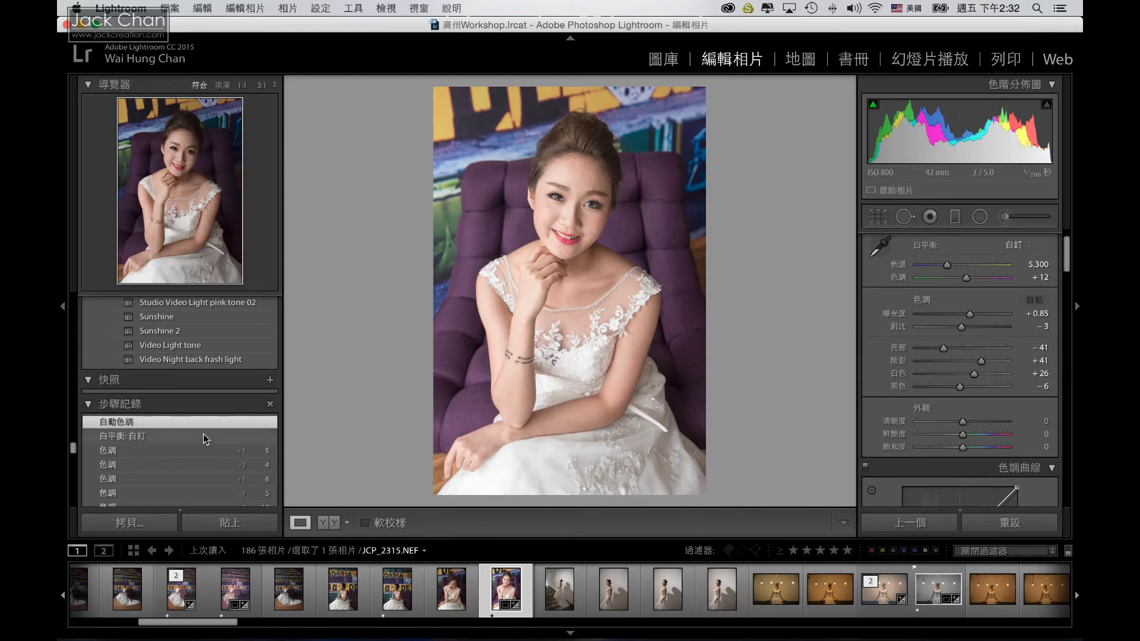
click(204, 437)
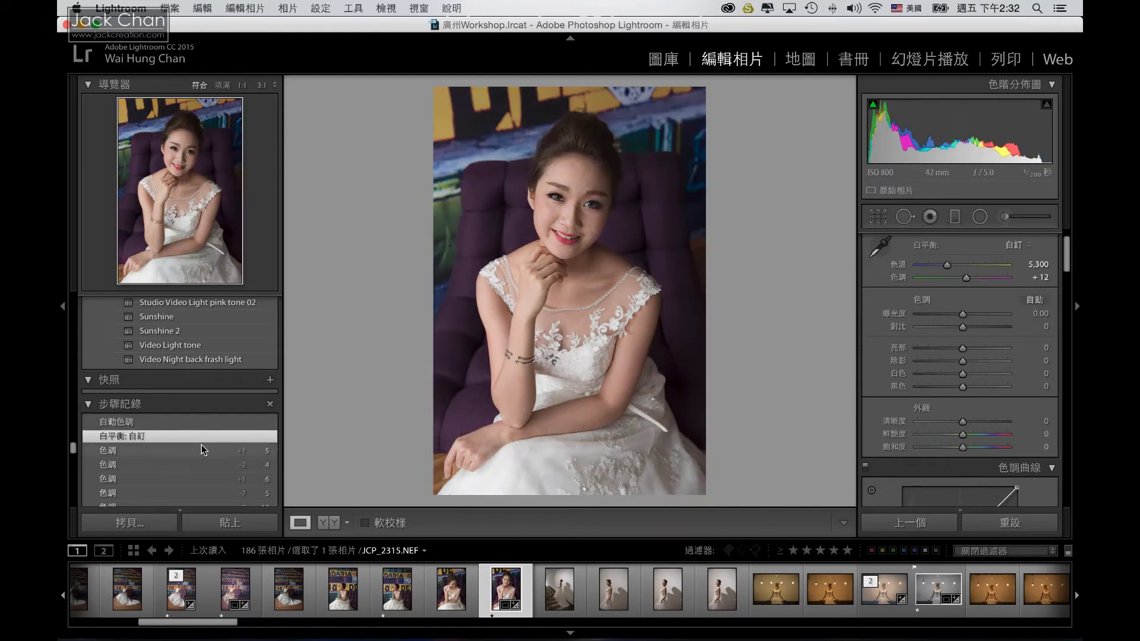
click(205, 449)
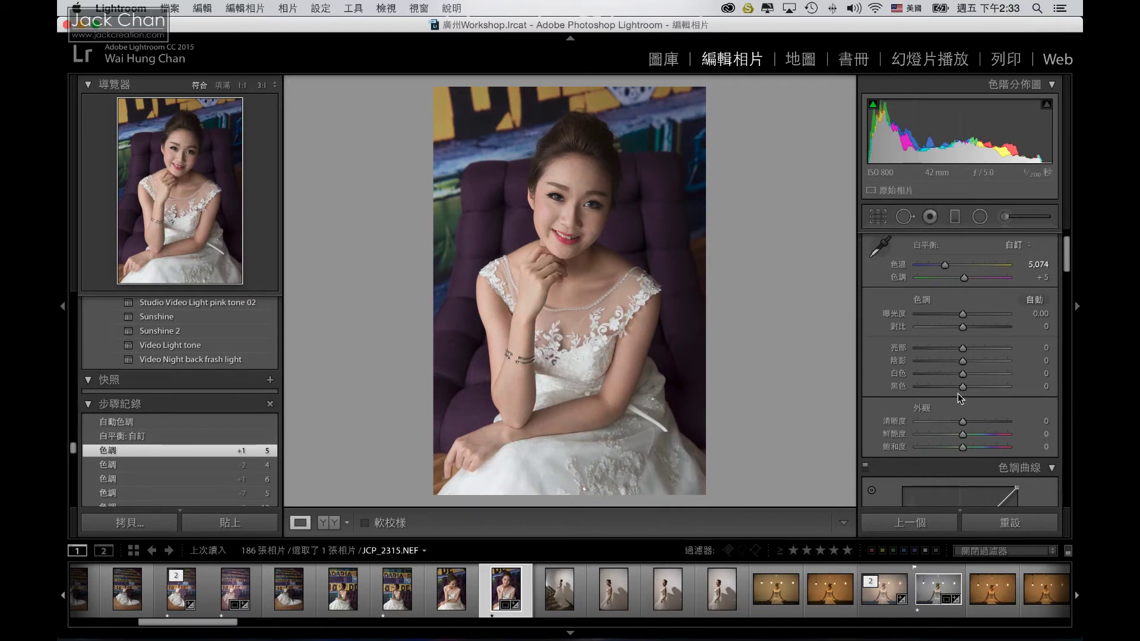
scroll(961, 392, down, 2)
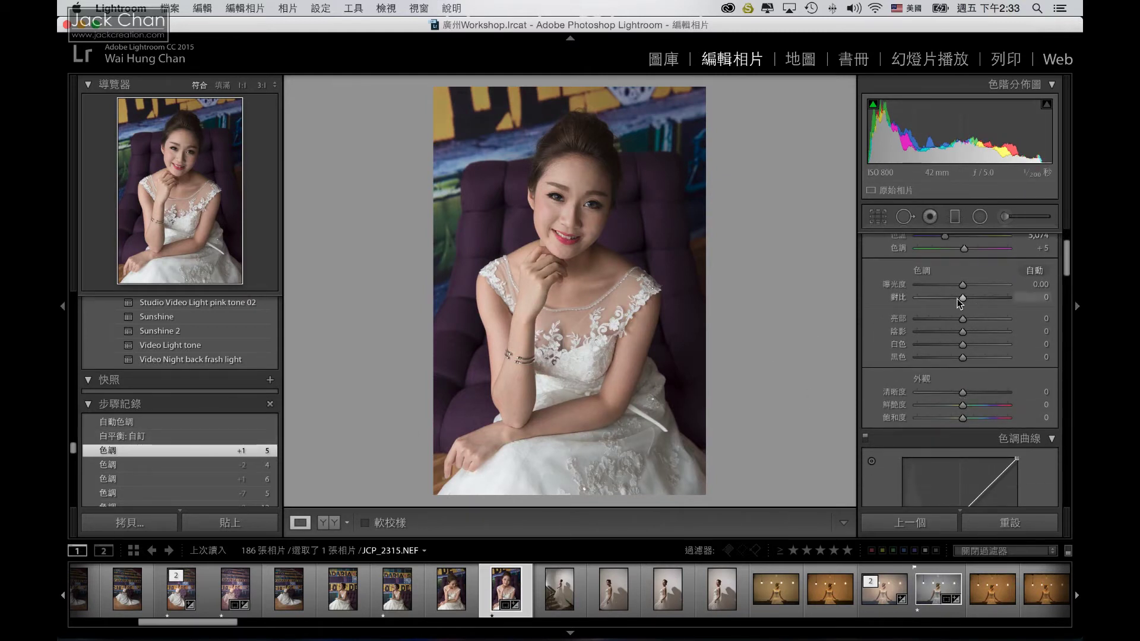
drag(962, 298, 951, 301)
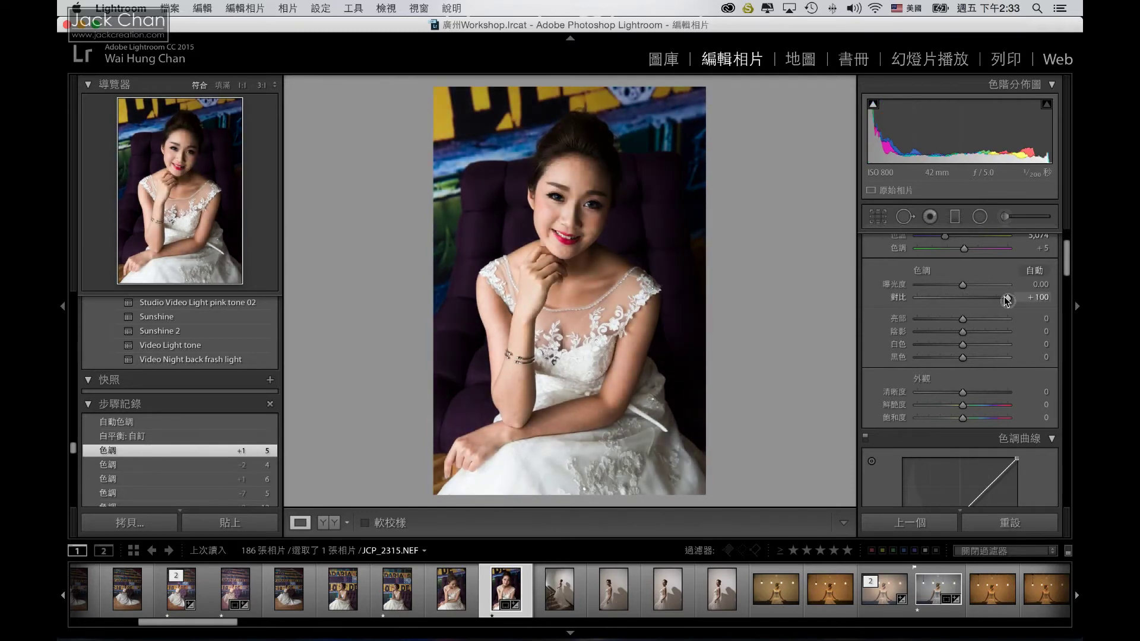
mouse_move(952, 301)
mouse_down()
mouse_move(935, 301)
mouse_move(960, 298)
mouse_up()
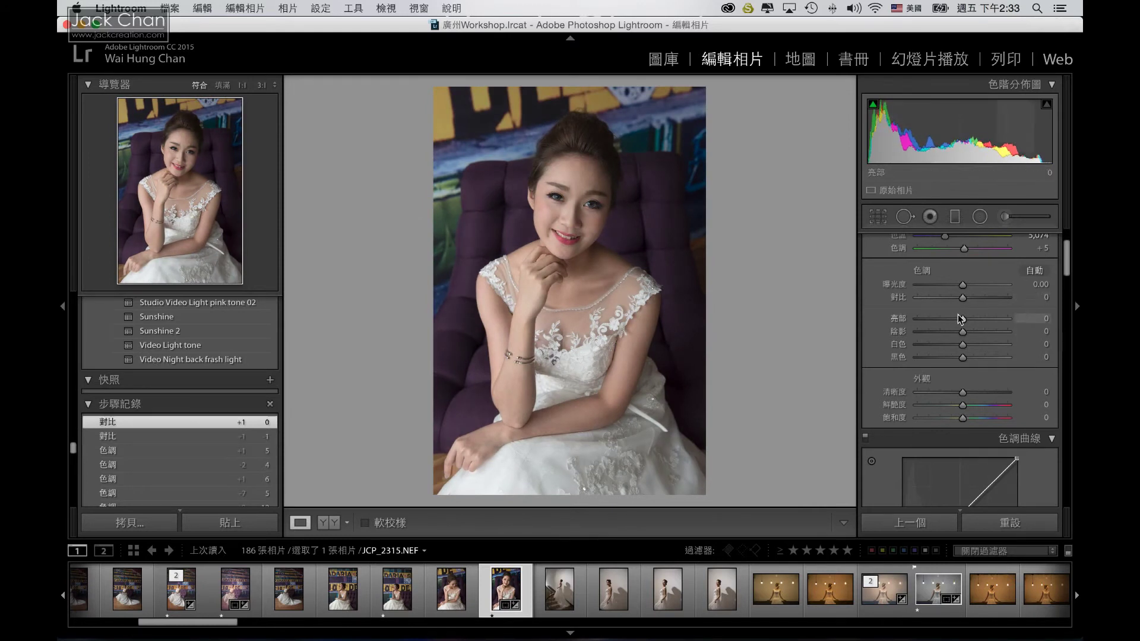
mouse_move(961, 321)
mouse_down()
mouse_move(985, 320)
mouse_move(960, 320)
mouse_up()
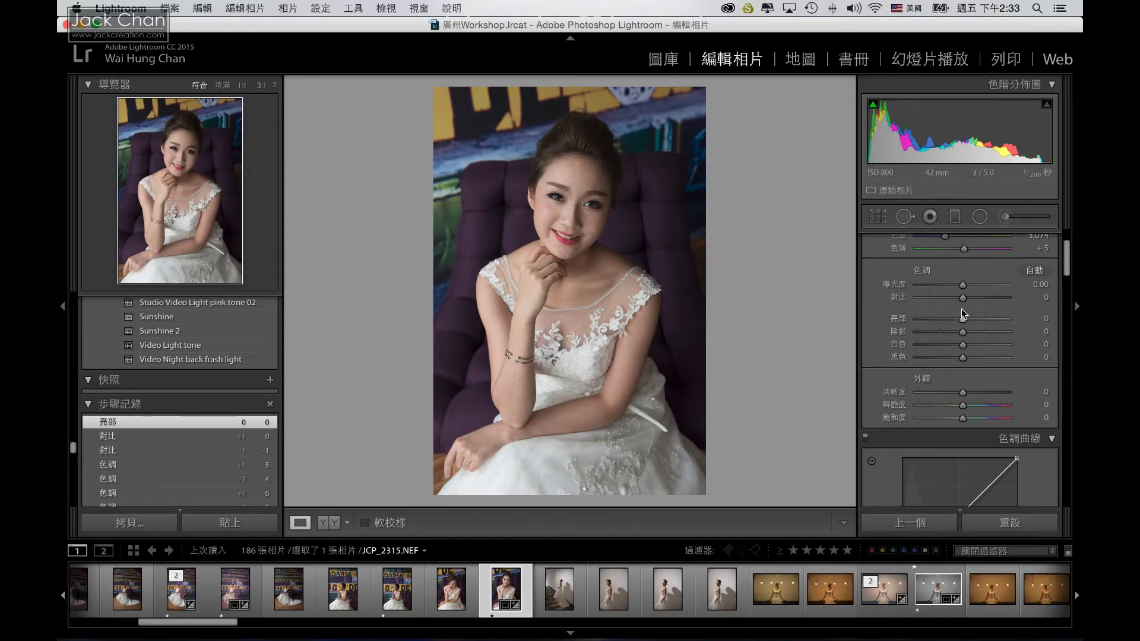
drag(962, 319, 905, 319)
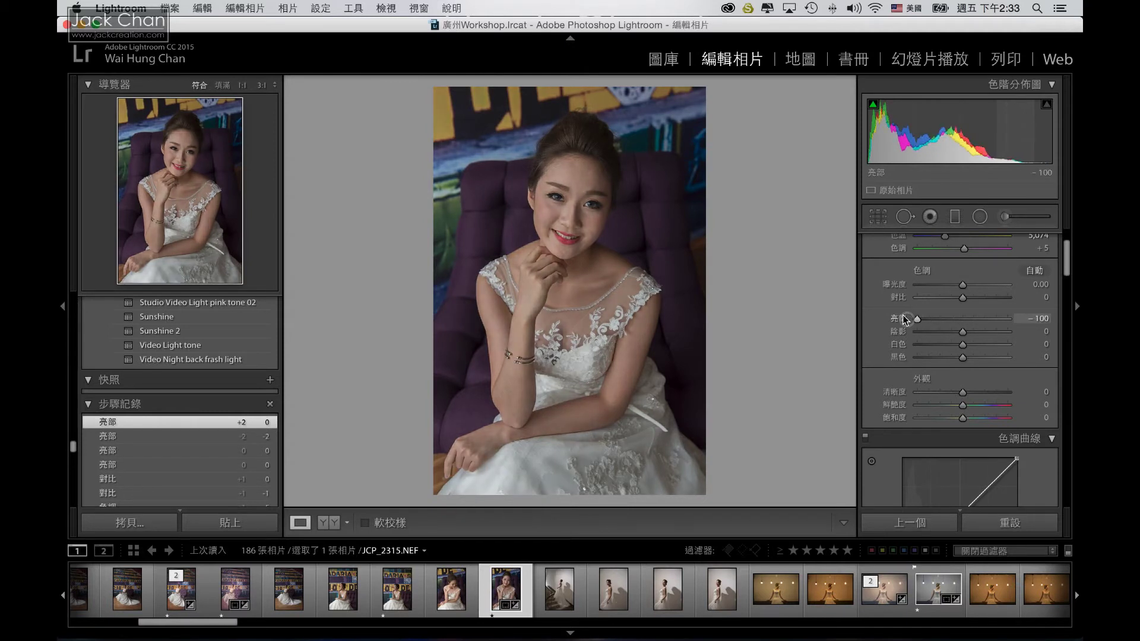
drag(905, 320, 962, 319)
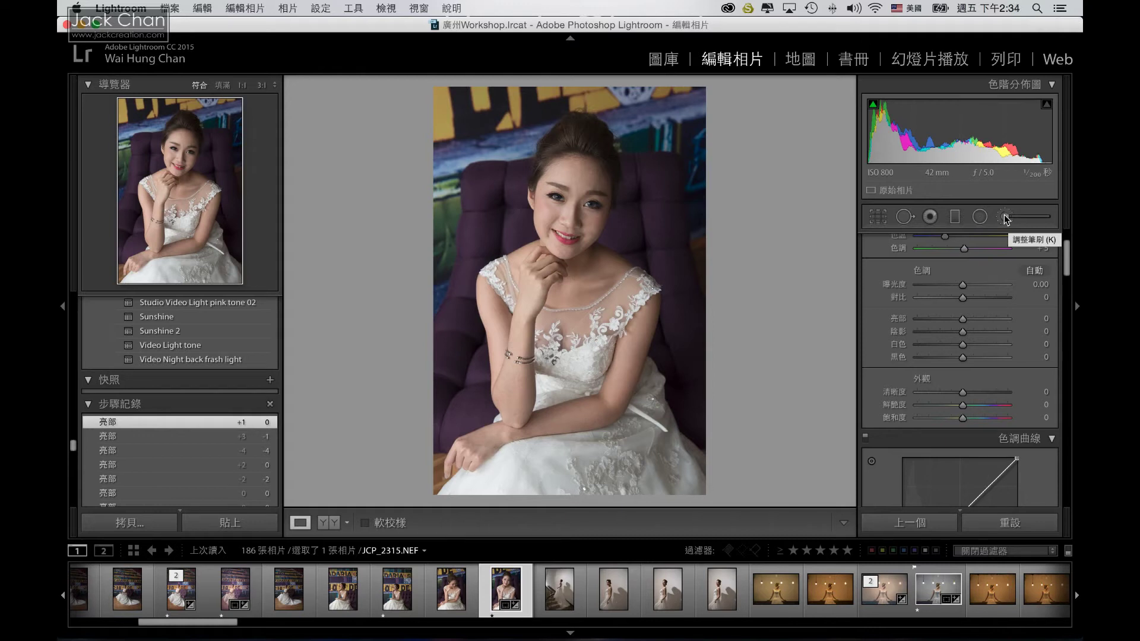
Test the Shadows, Whites and Blacks sliders, resetting each back to 0.
scroll(969, 307, down, 3)
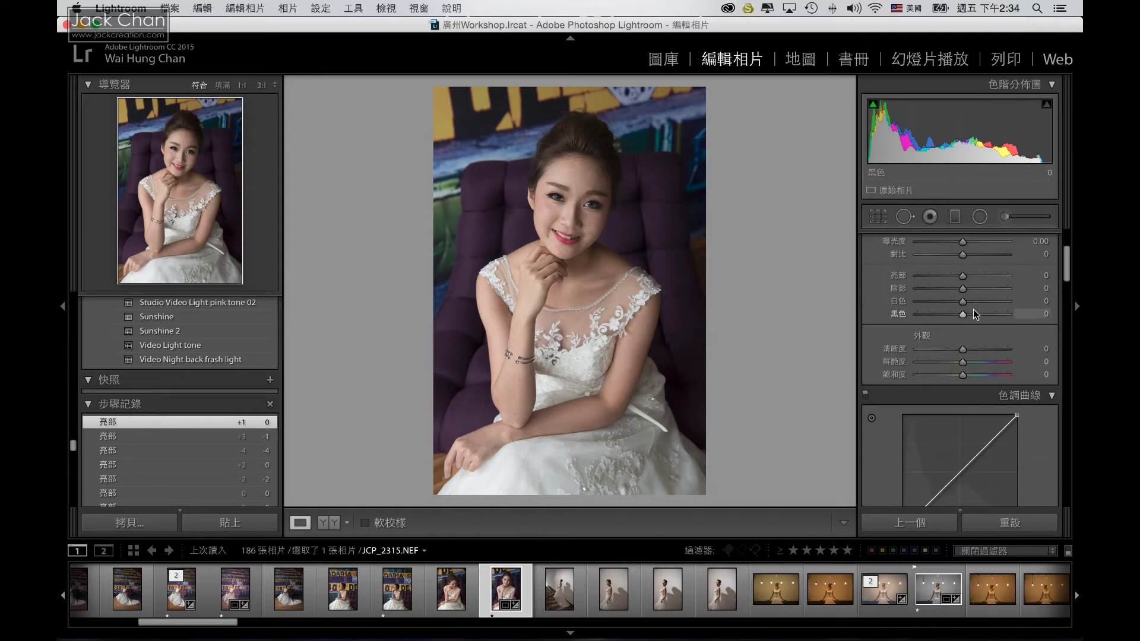
mouse_move(962, 288)
mouse_down()
mouse_move(1002, 289)
mouse_move(914, 303)
mouse_move(1018, 313)
mouse_move(963, 316)
mouse_up()
double_click(960, 302)
drag(963, 316, 1031, 316)
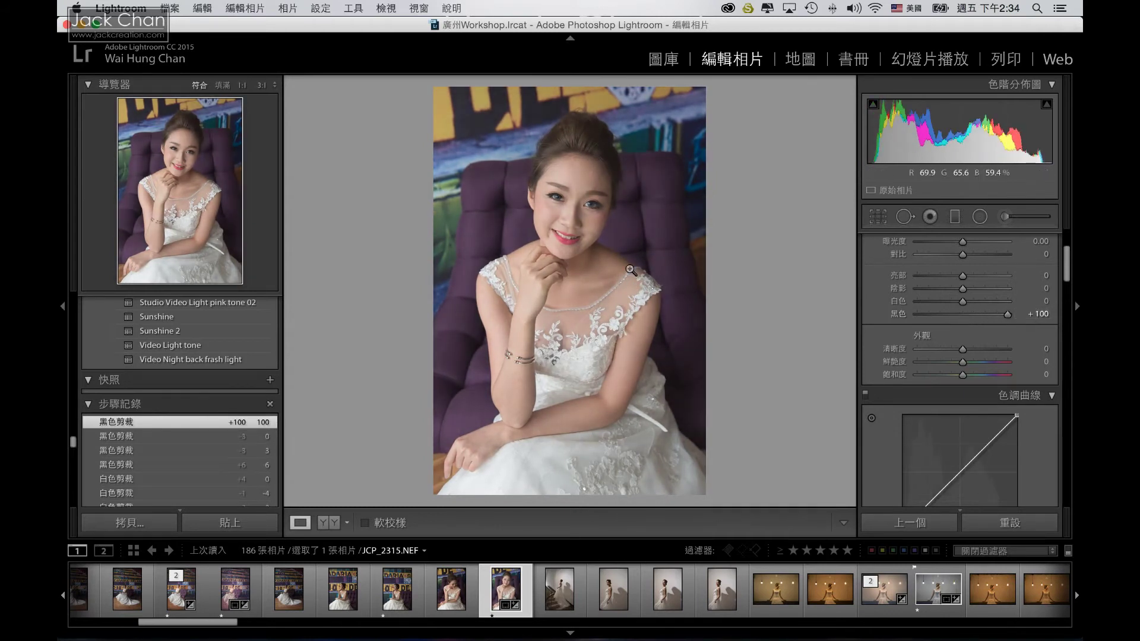
double_click(1004, 314)
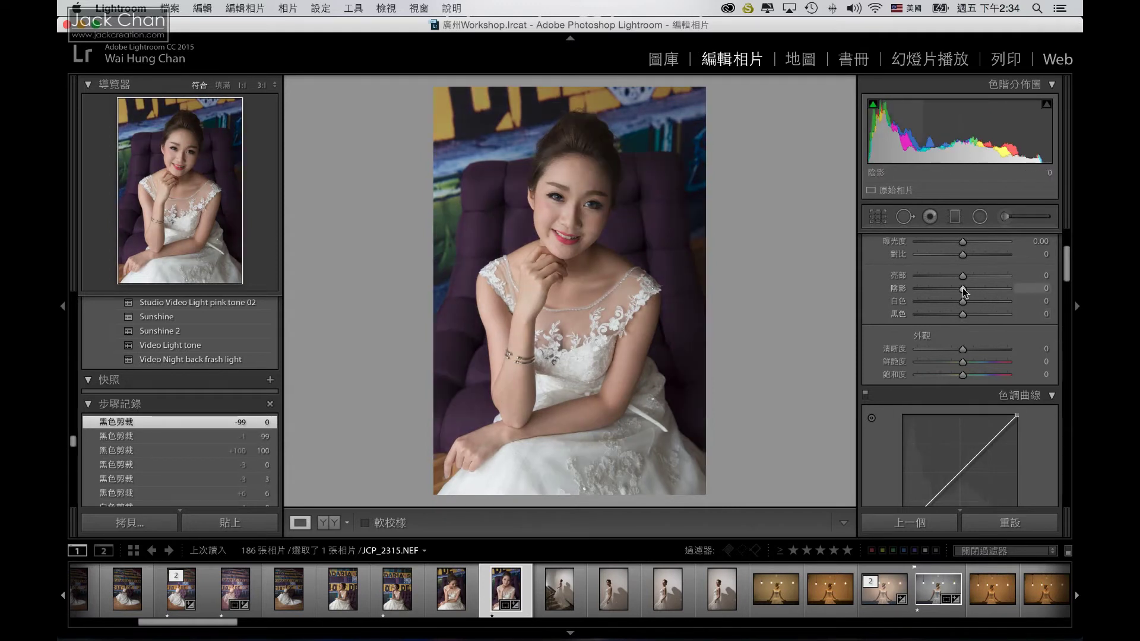
drag(962, 289, 1012, 289)
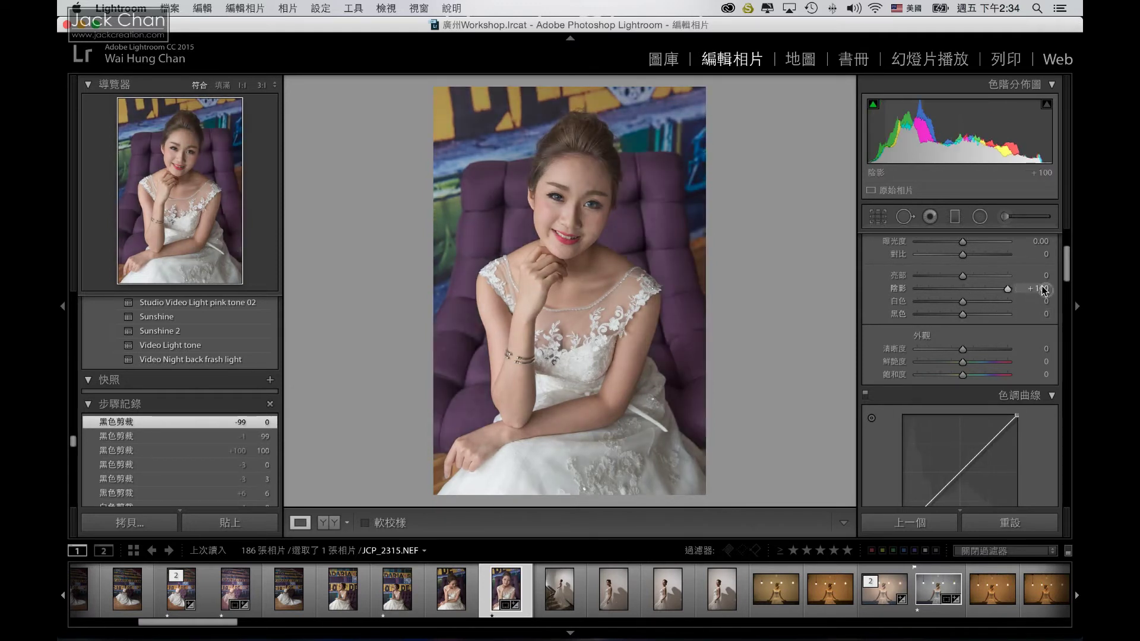
double_click(1003, 287)
Try and reset Clarity, inspecting the bride's face at 1:1.
scroll(982, 298, down, 1)
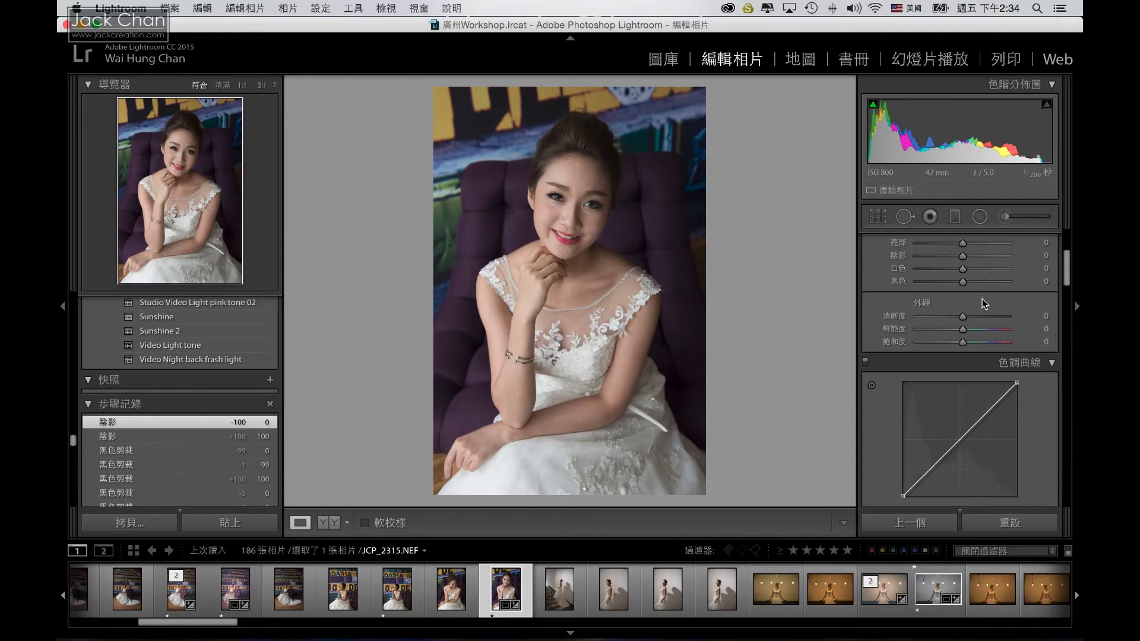
drag(962, 316, 969, 316)
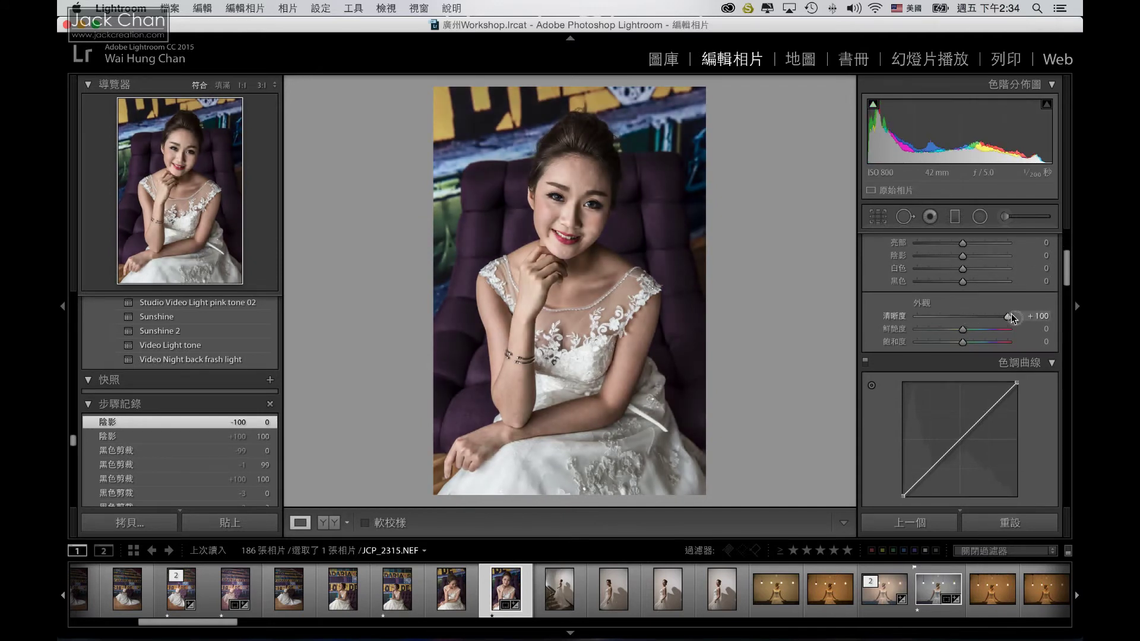
drag(961, 319, 962, 319)
double_click(962, 318)
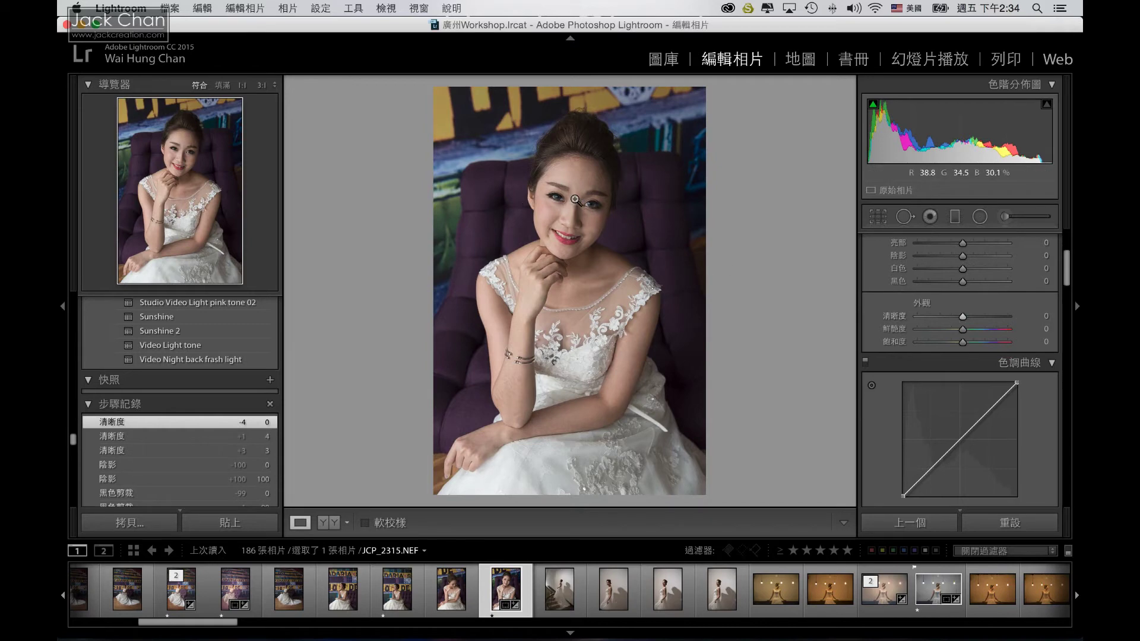
click(575, 200)
drag(570, 189, 595, 212)
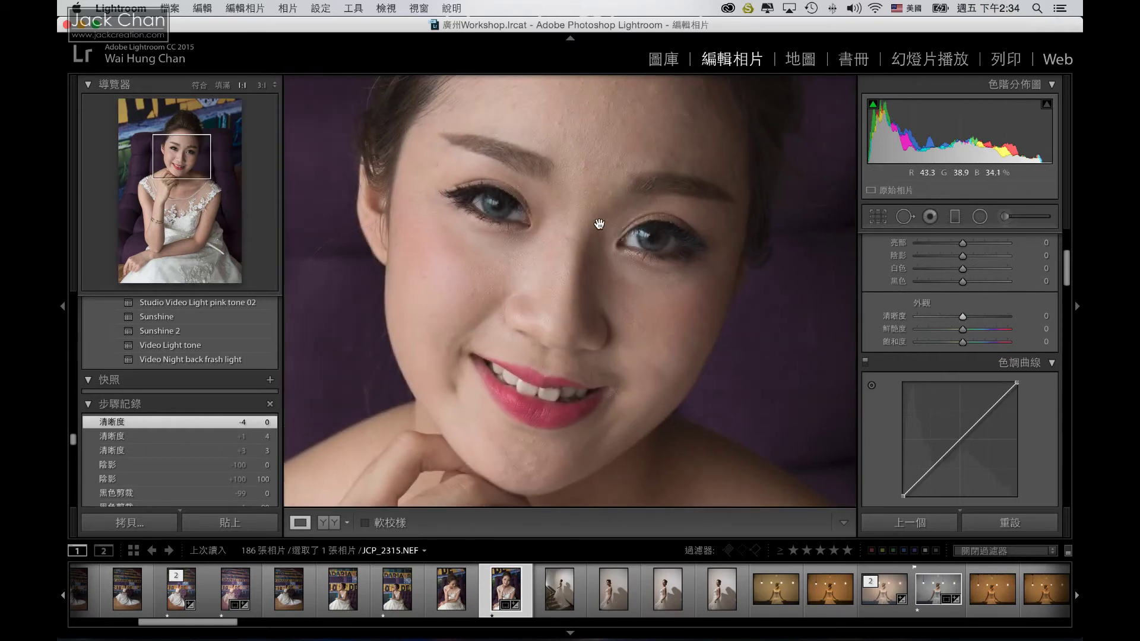
click(645, 263)
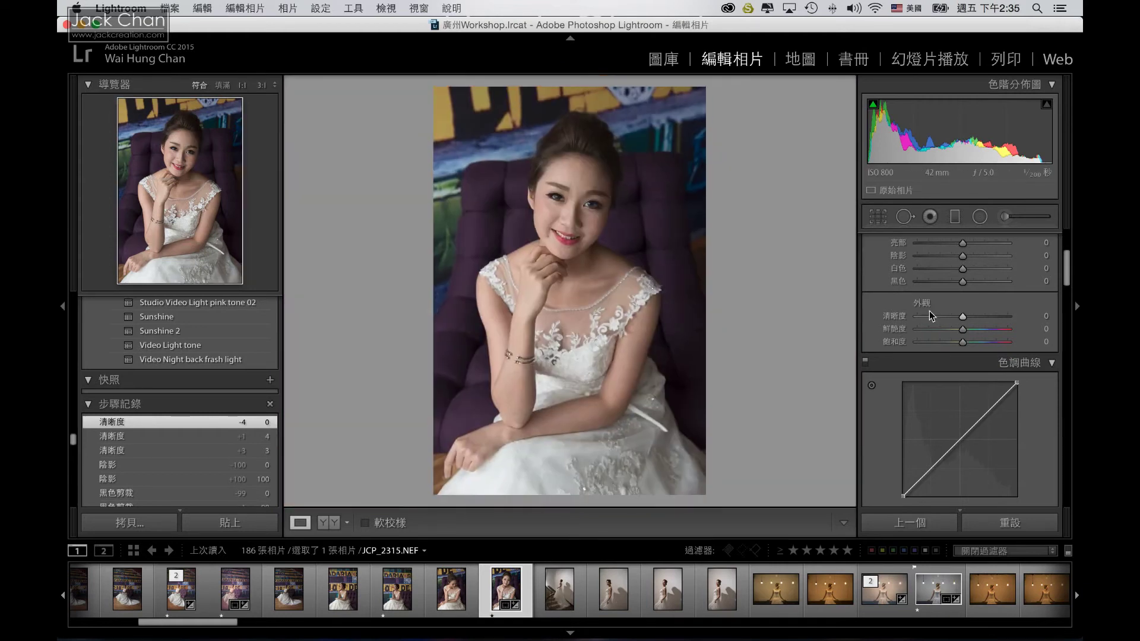
Raise Clarity and check the face and forehead detail at 1:1.
drag(961, 316, 970, 318)
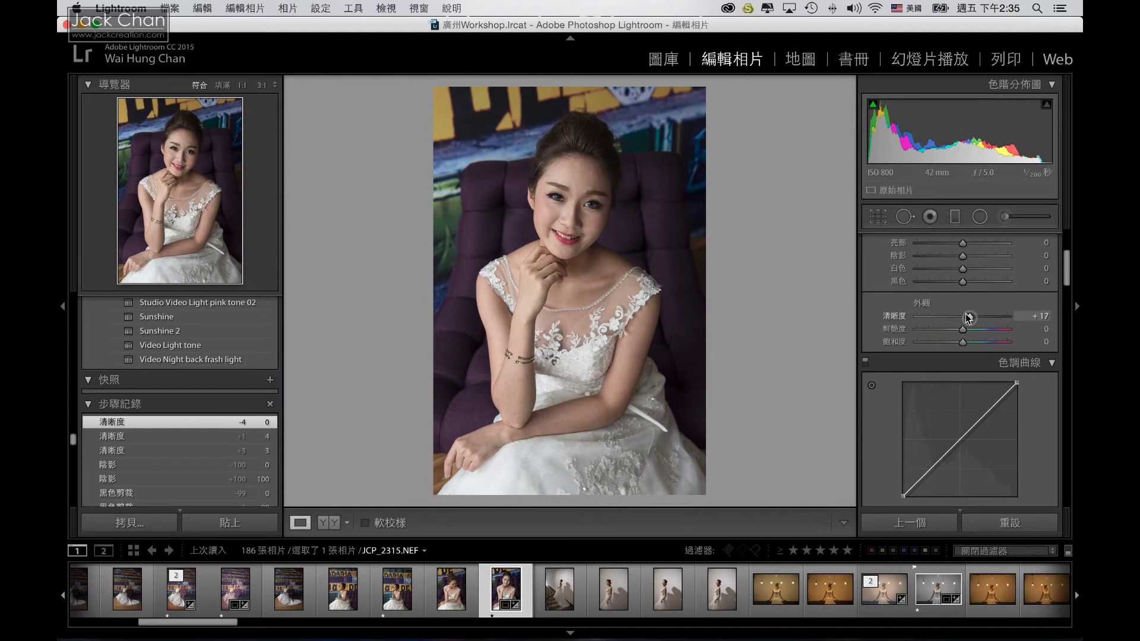
drag(969, 317, 998, 320)
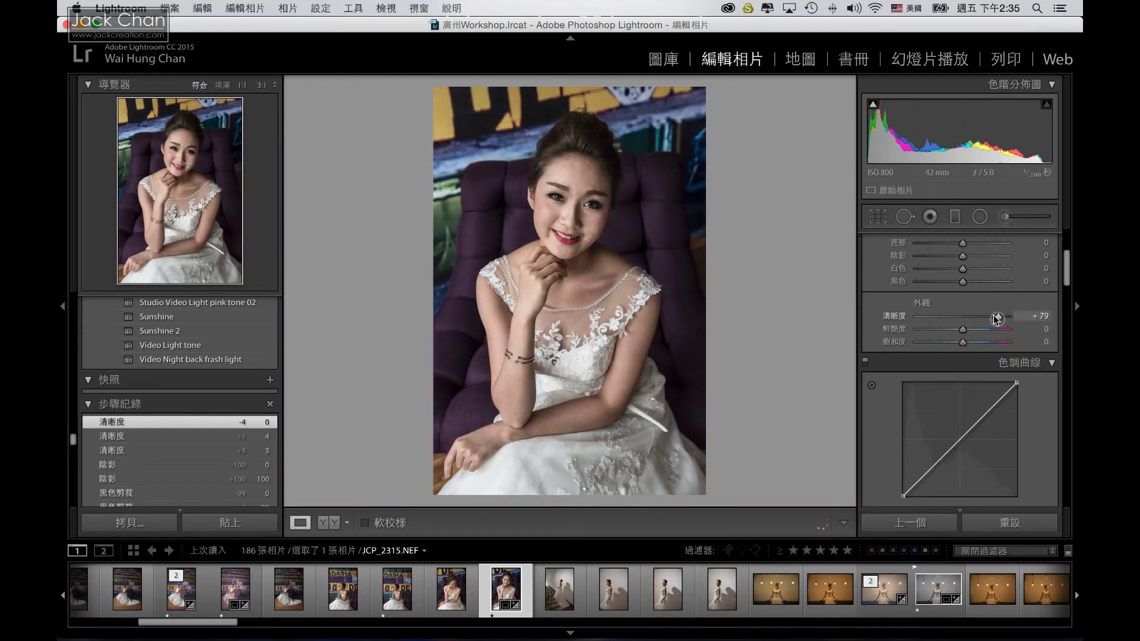
click(581, 187)
click(623, 197)
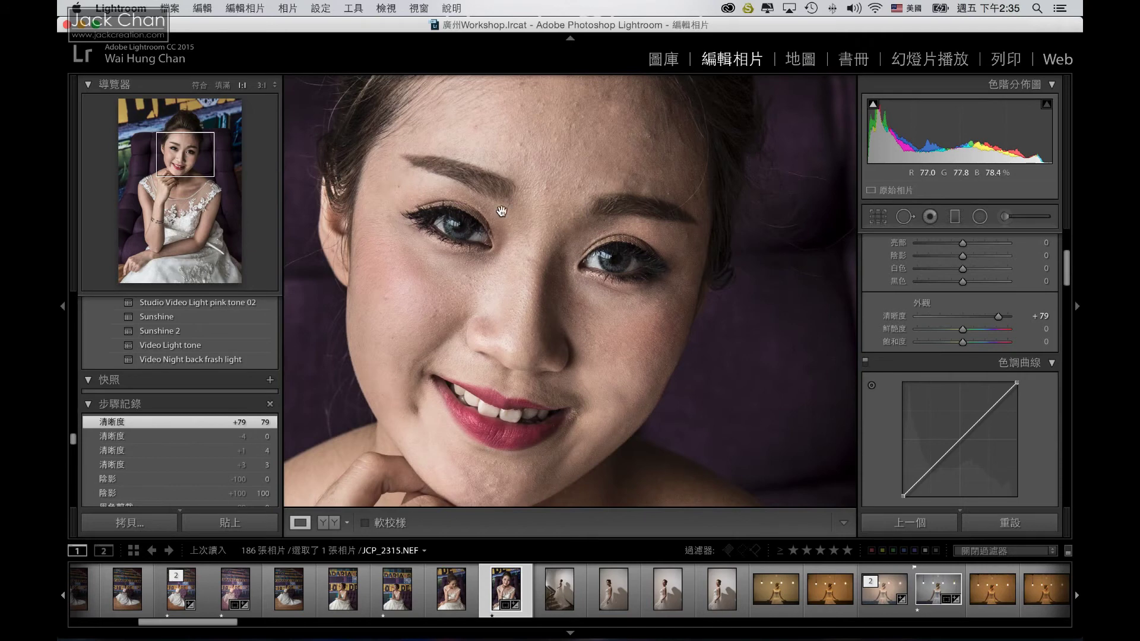
drag(531, 159, 557, 255)
scroll(558, 206, up, 2)
scroll(555, 261, down, 2)
scroll(549, 244, down, 2)
scroll(543, 250, down, 3)
click(570, 248)
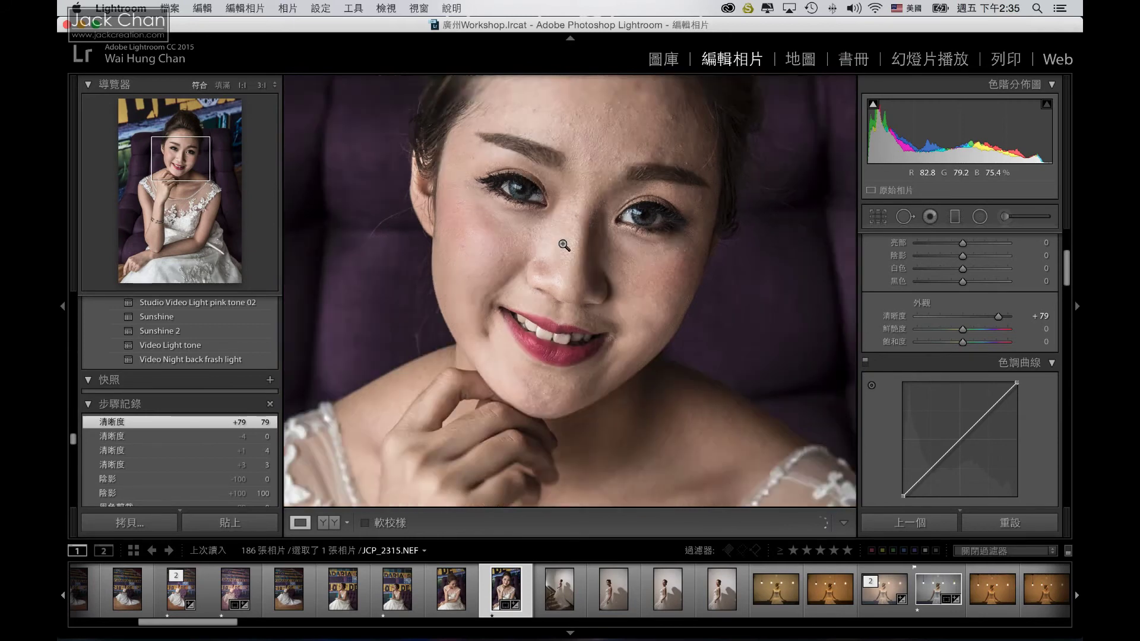
Reset Clarity to 0 and lower Vibrance to mute the colours.
drag(998, 317, 966, 320)
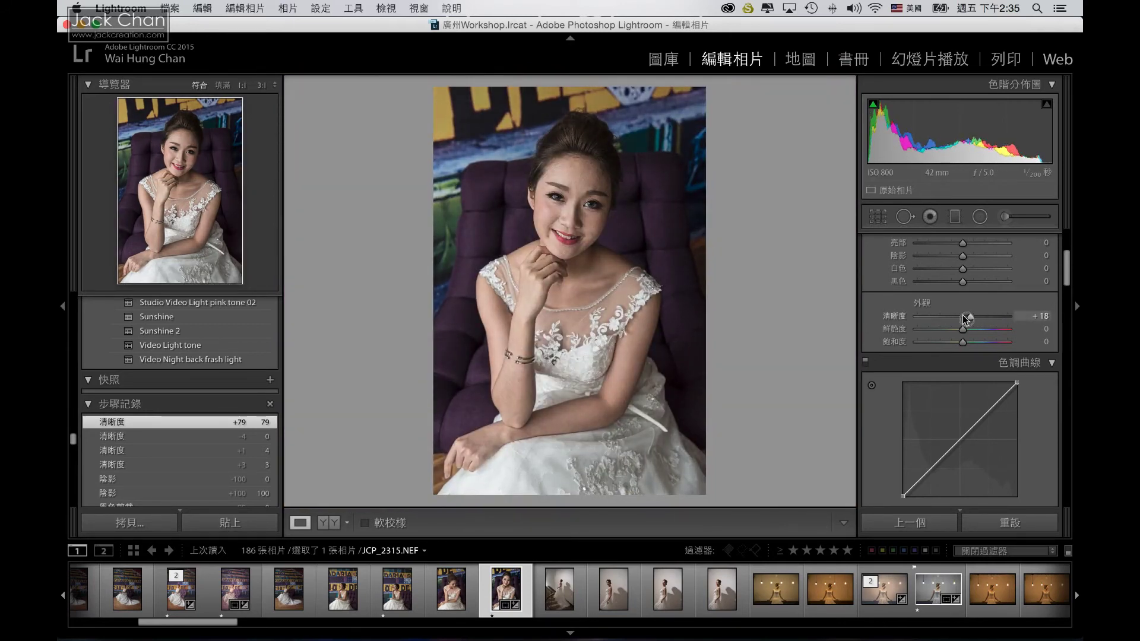
drag(967, 317, 965, 318)
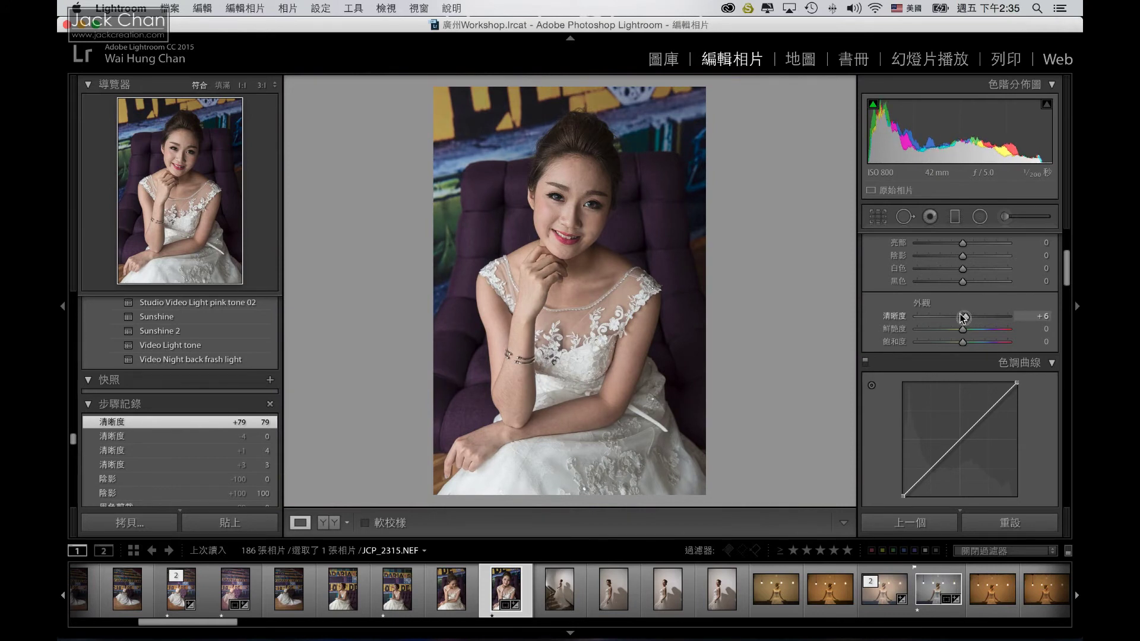
double_click(962, 318)
mouse_move(962, 330)
mouse_down()
mouse_move(945, 330)
mouse_move(1007, 330)
mouse_move(908, 331)
mouse_move(987, 331)
mouse_move(955, 330)
mouse_up()
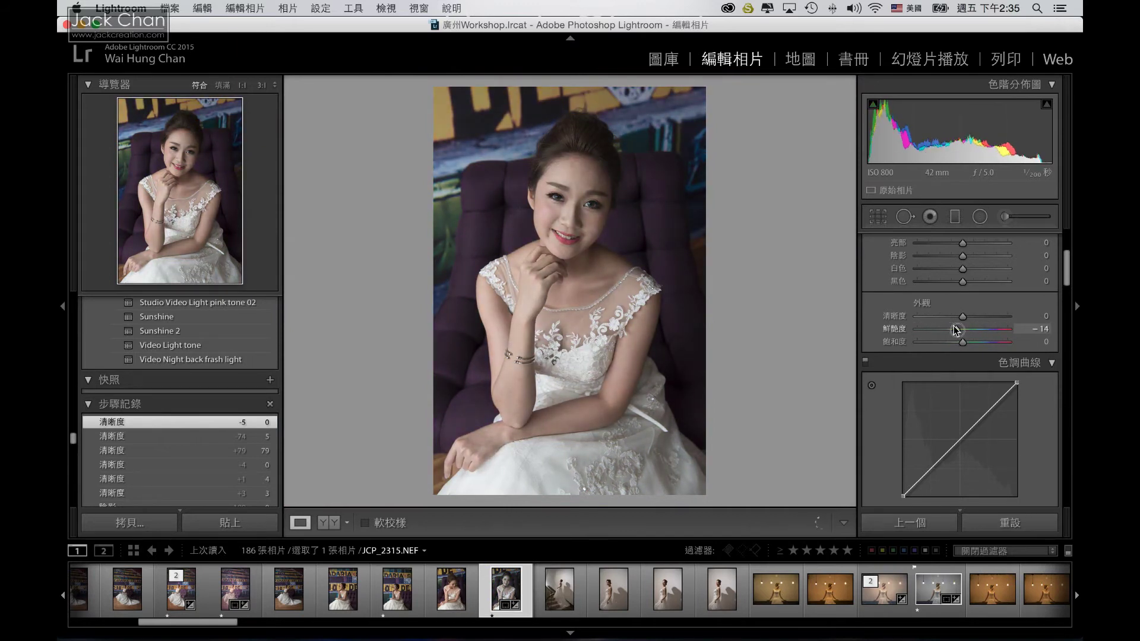
Return Vibrance to 0, push Saturation to an extreme, then reset Saturation to 0.
drag(954, 330, 963, 331)
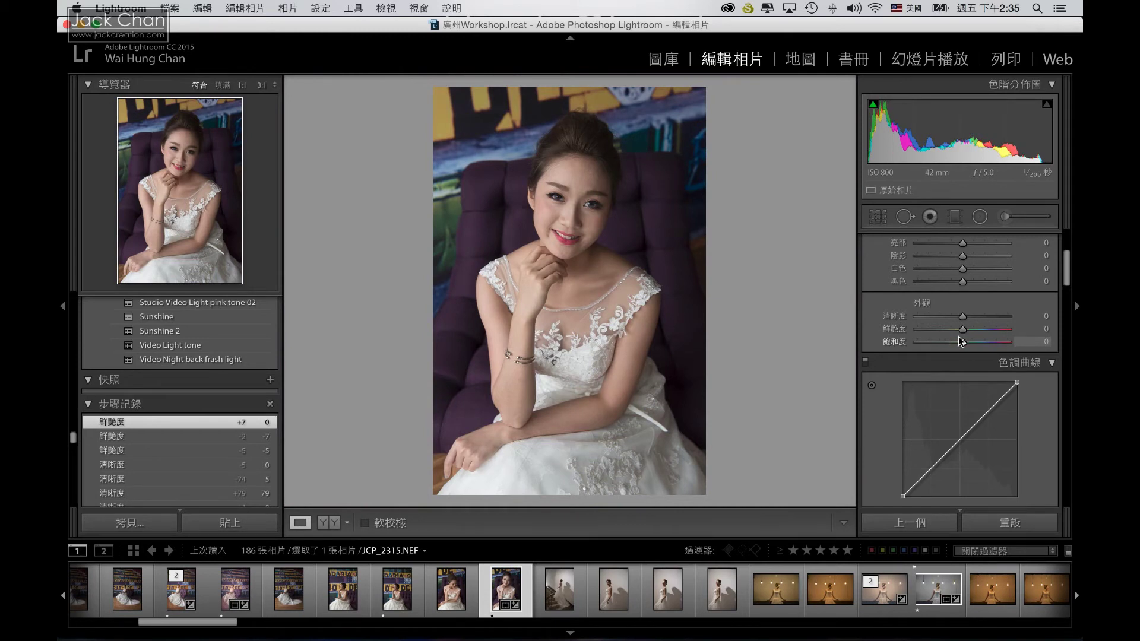
mouse_move(961, 341)
mouse_down()
mouse_move(1012, 346)
mouse_move(837, 344)
mouse_move(830, 277)
mouse_up()
click(809, 165)
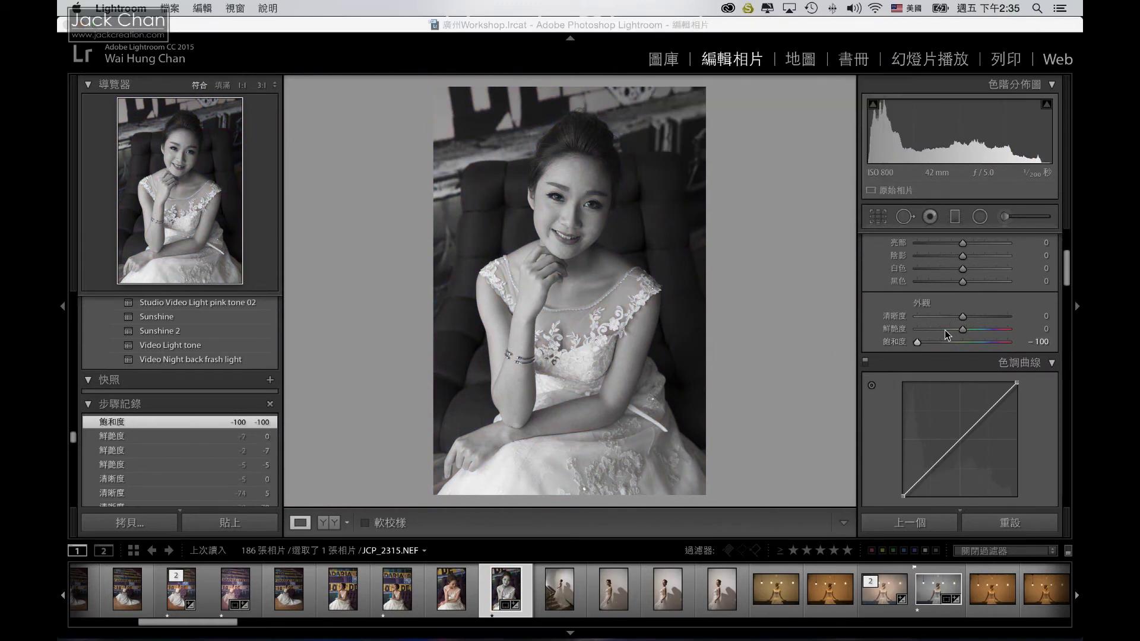
double_click(928, 340)
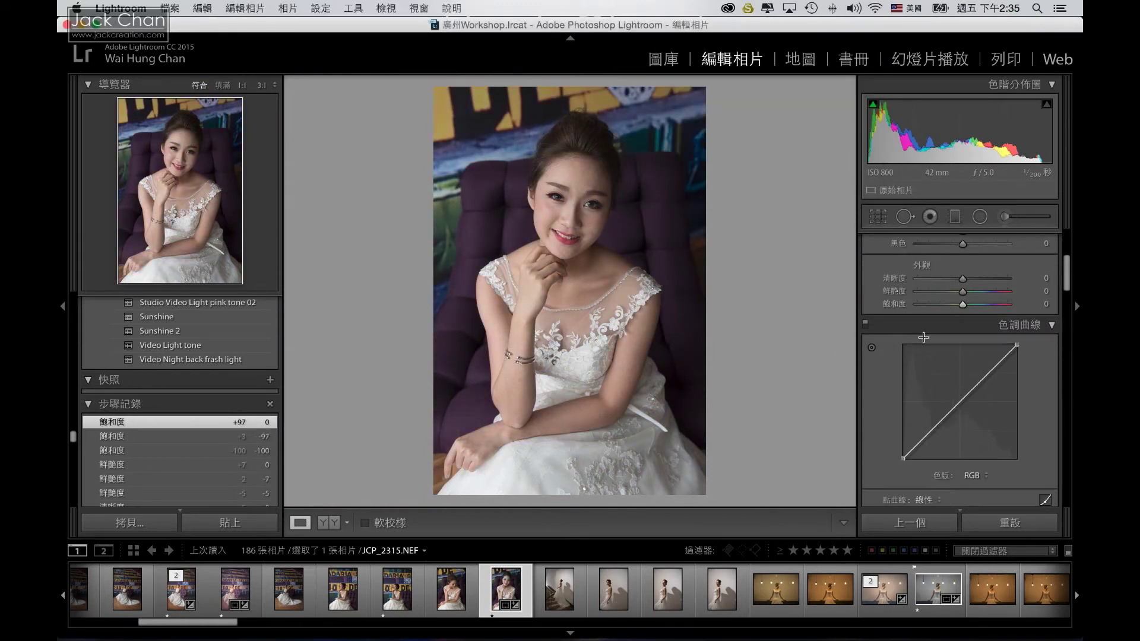
Bow the RGB tone curve up with a point, remove it, and enable targeted curve adjustment.
scroll(926, 339, down, 3)
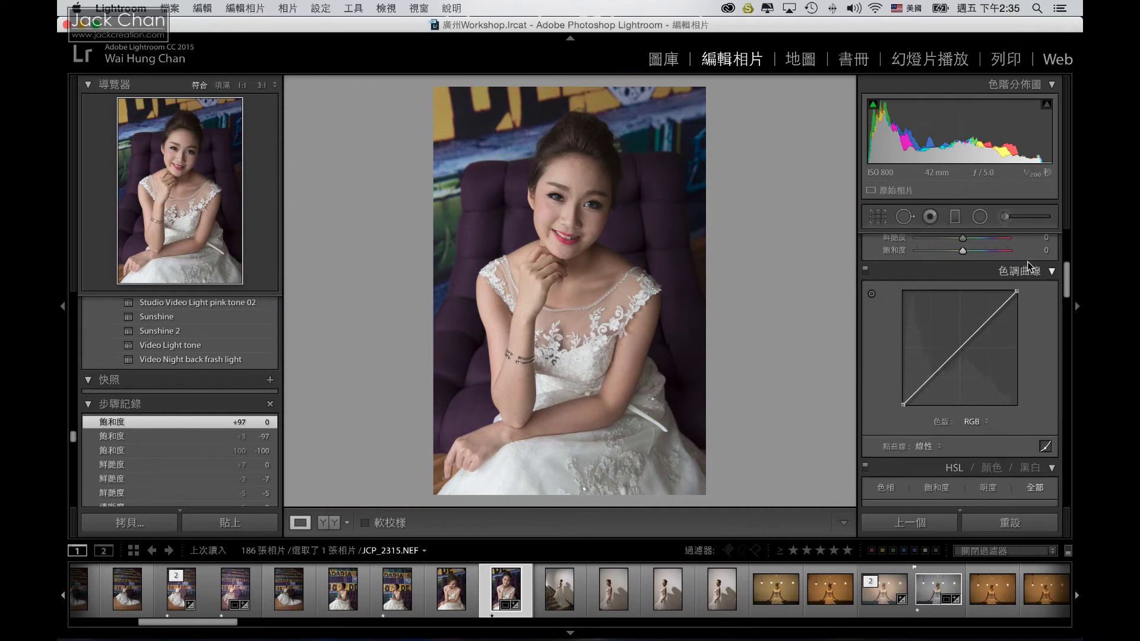
scroll(1021, 279, down, 1)
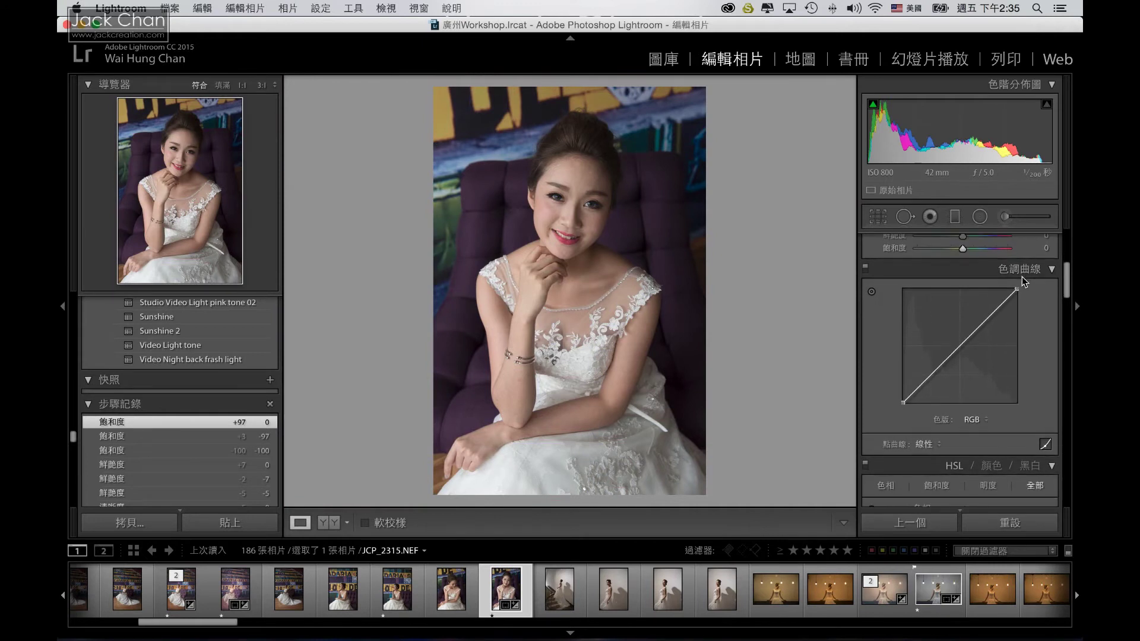
click(950, 337)
drag(947, 320, 961, 340)
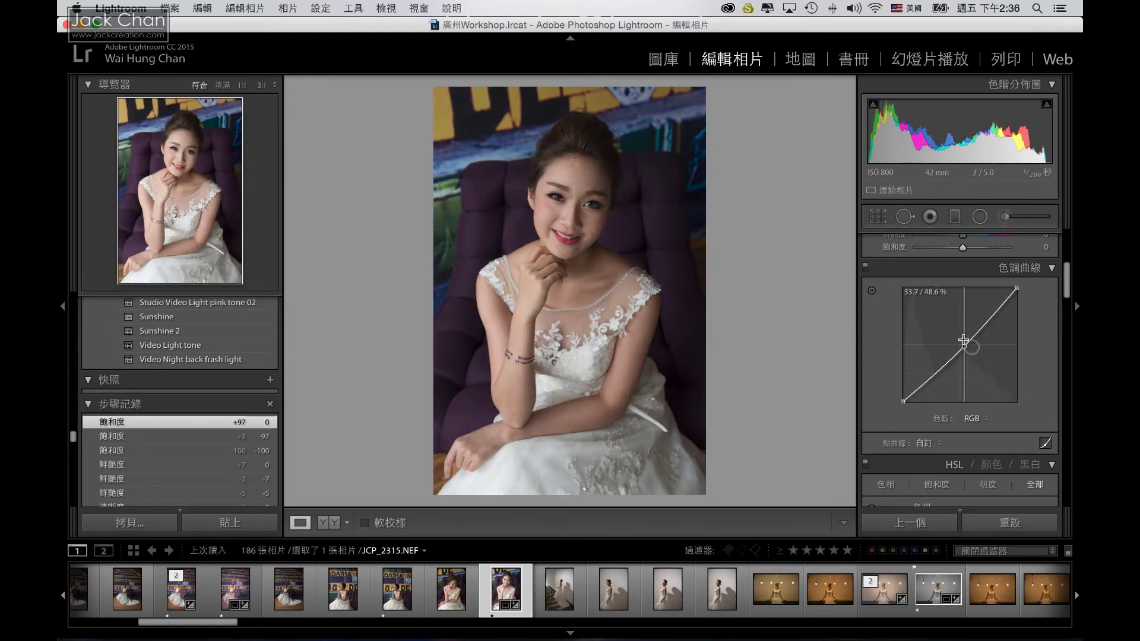
double_click(961, 348)
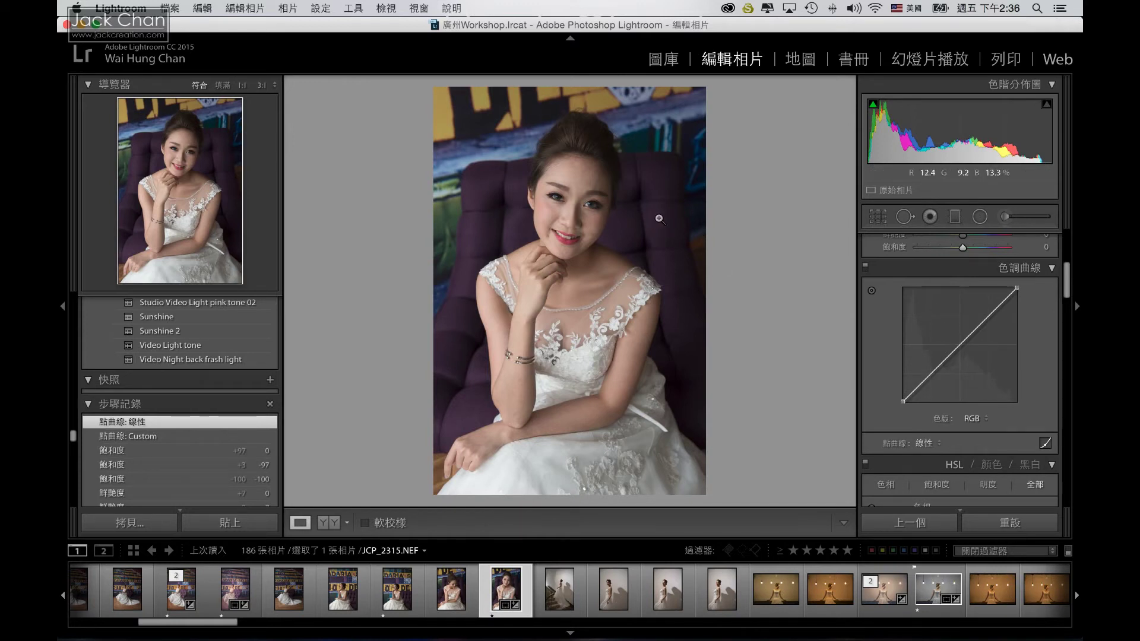
click(871, 290)
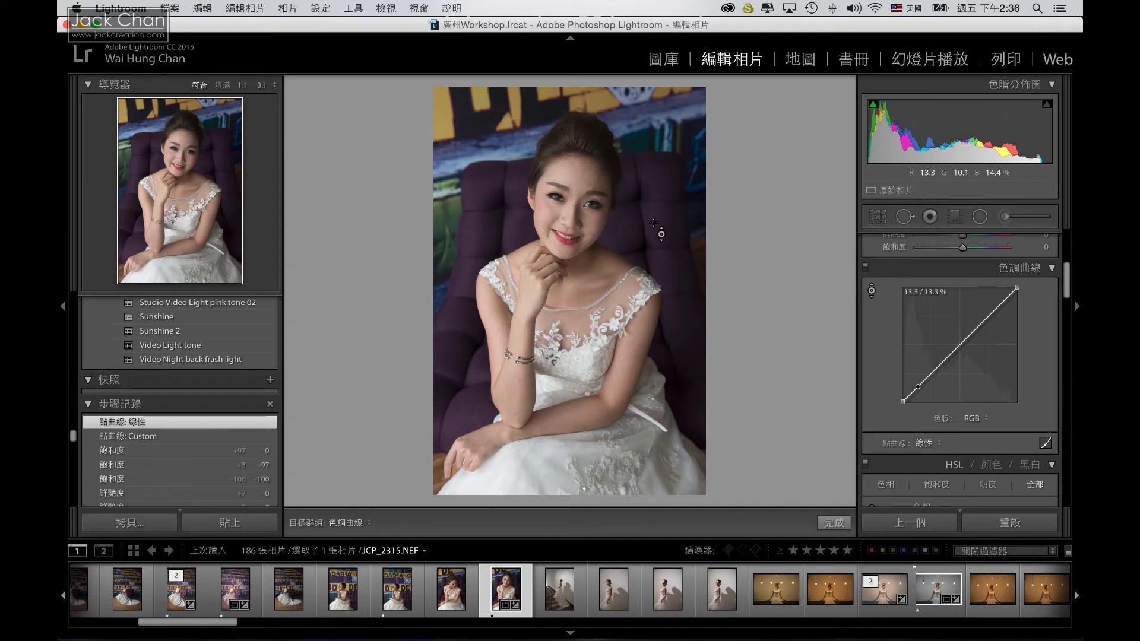
Bend the curve from the chair and forehead tones, then delete all three curve points.
drag(654, 222, 653, 212)
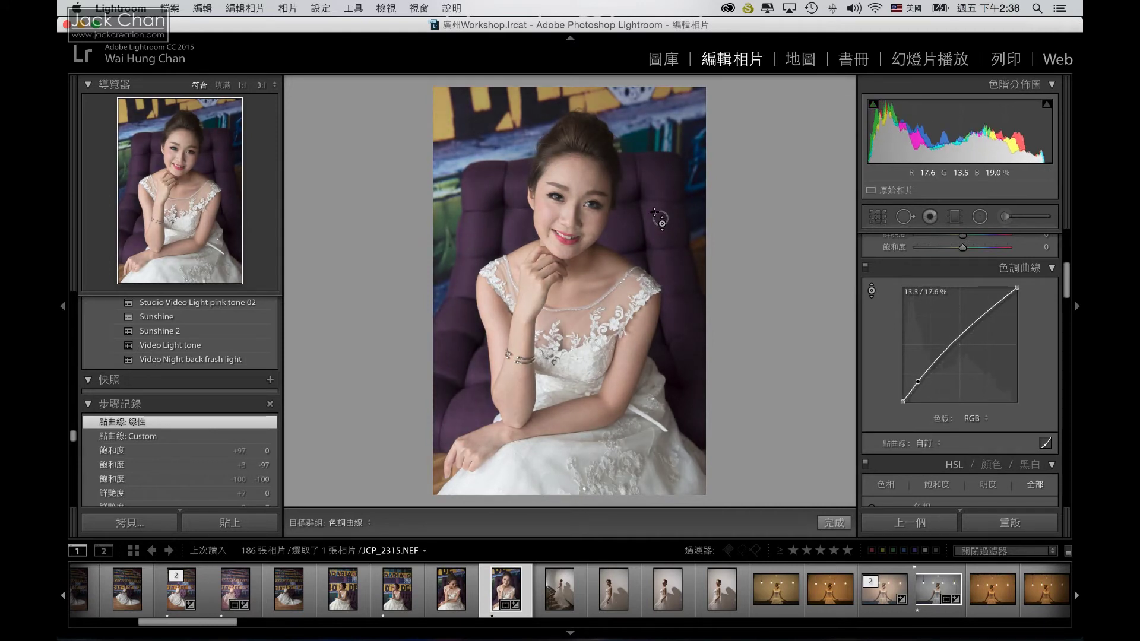
drag(653, 212, 654, 212)
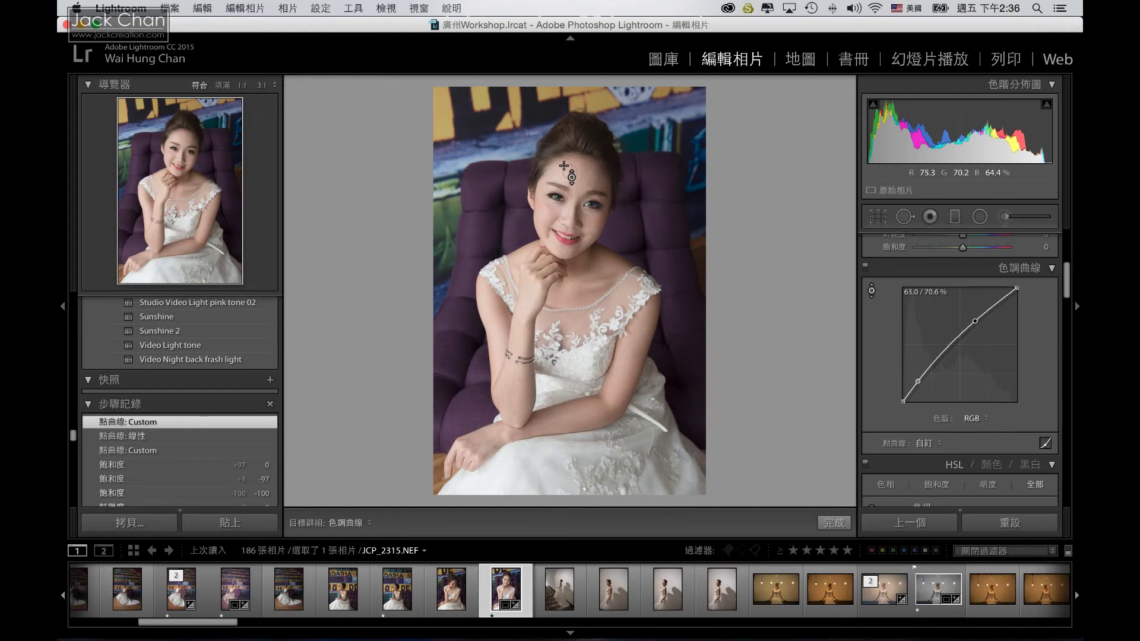
drag(571, 176, 574, 181)
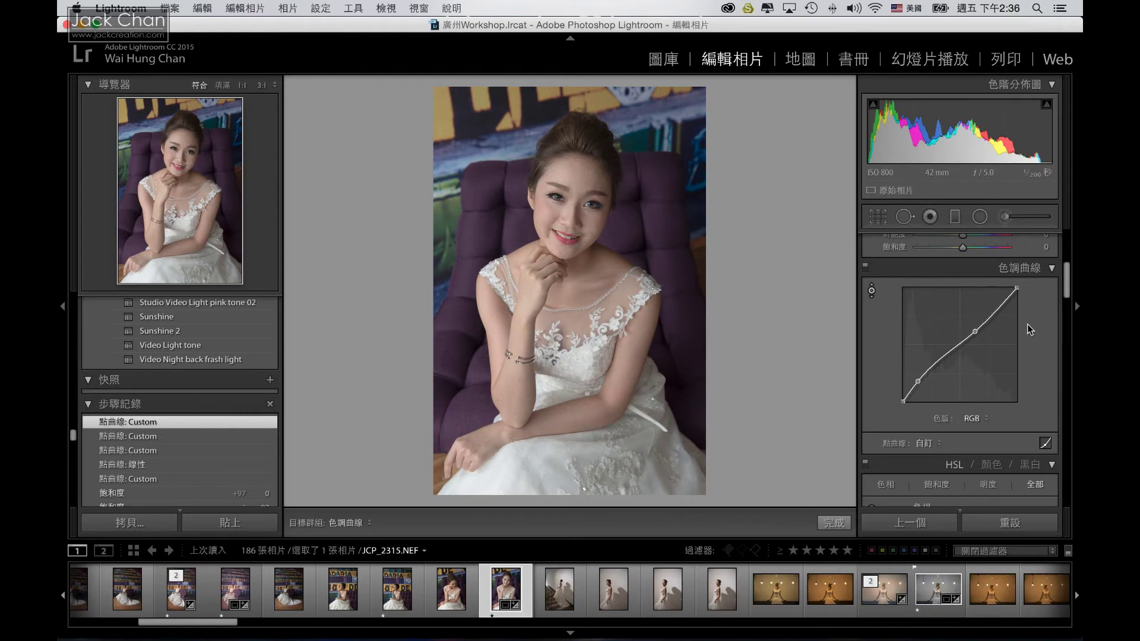
double_click(974, 330)
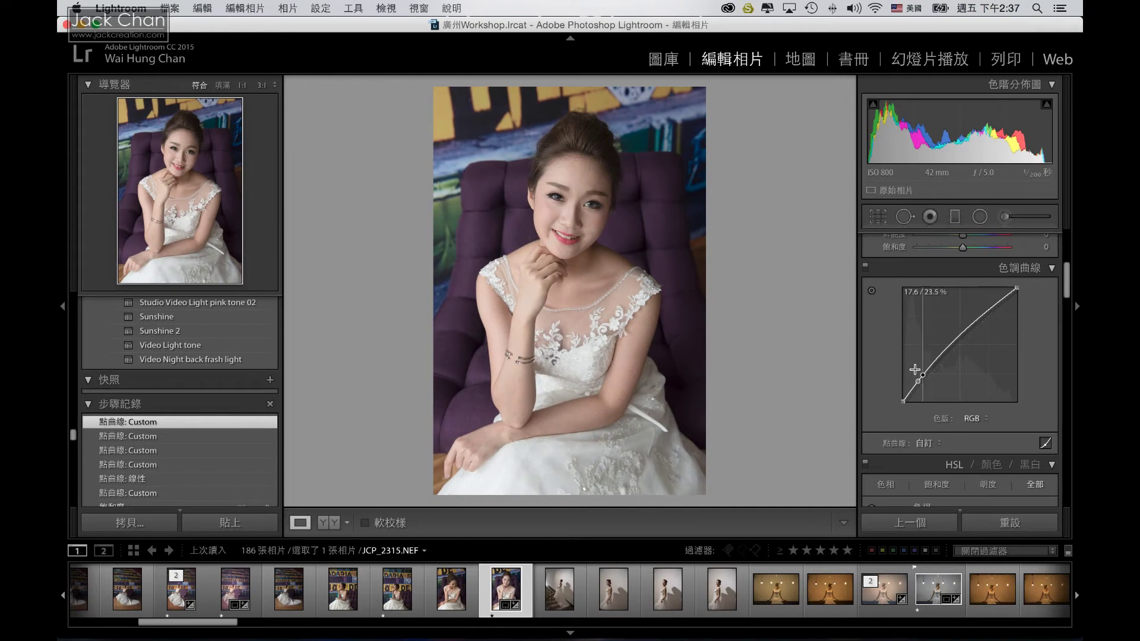
double_click(922, 375)
double_click(915, 373)
scroll(950, 356, down, 1)
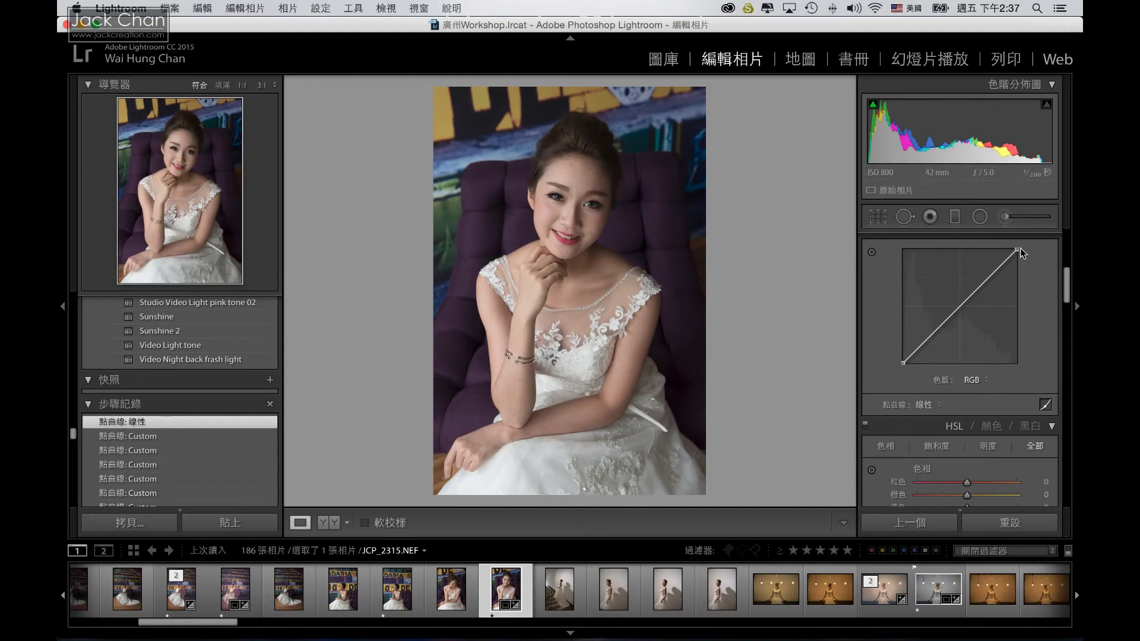
click(970, 380)
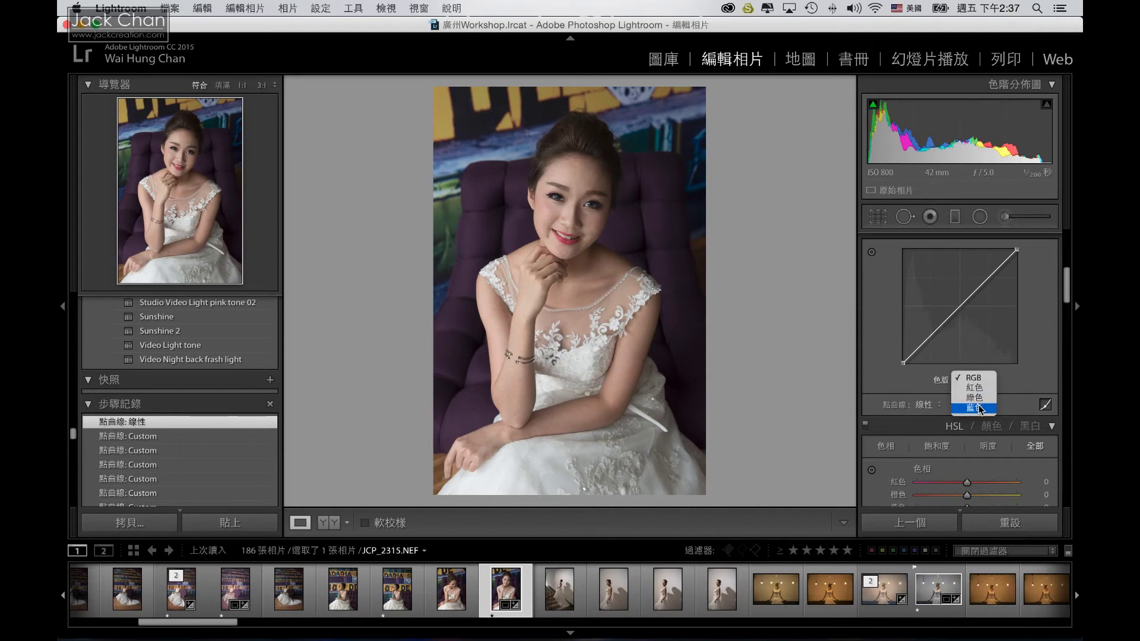
click(978, 389)
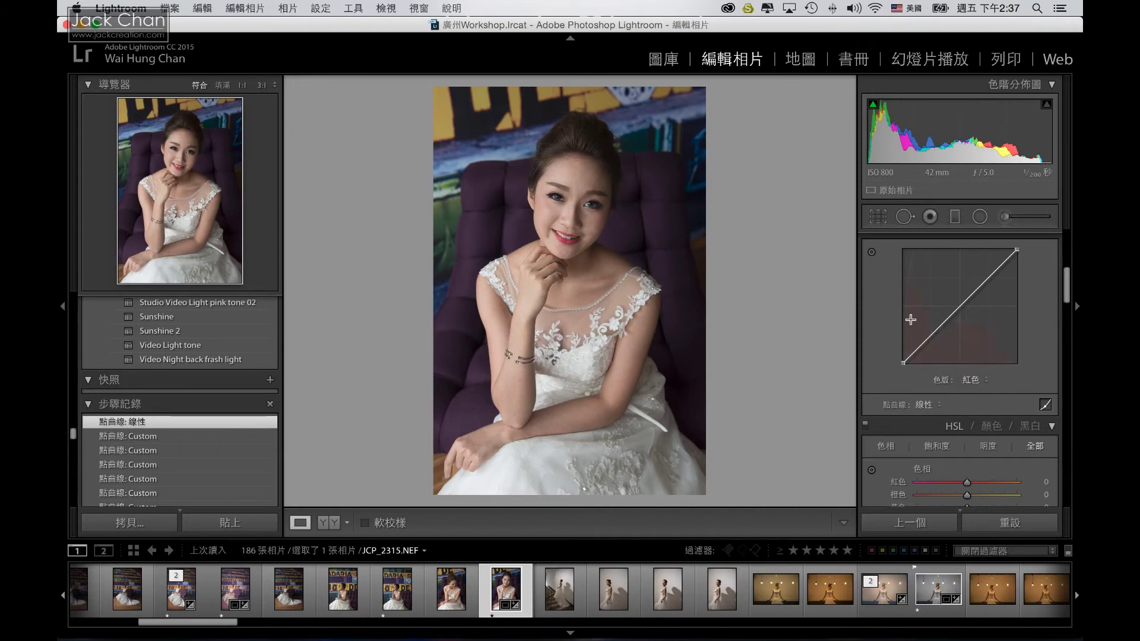
drag(923, 324, 924, 320)
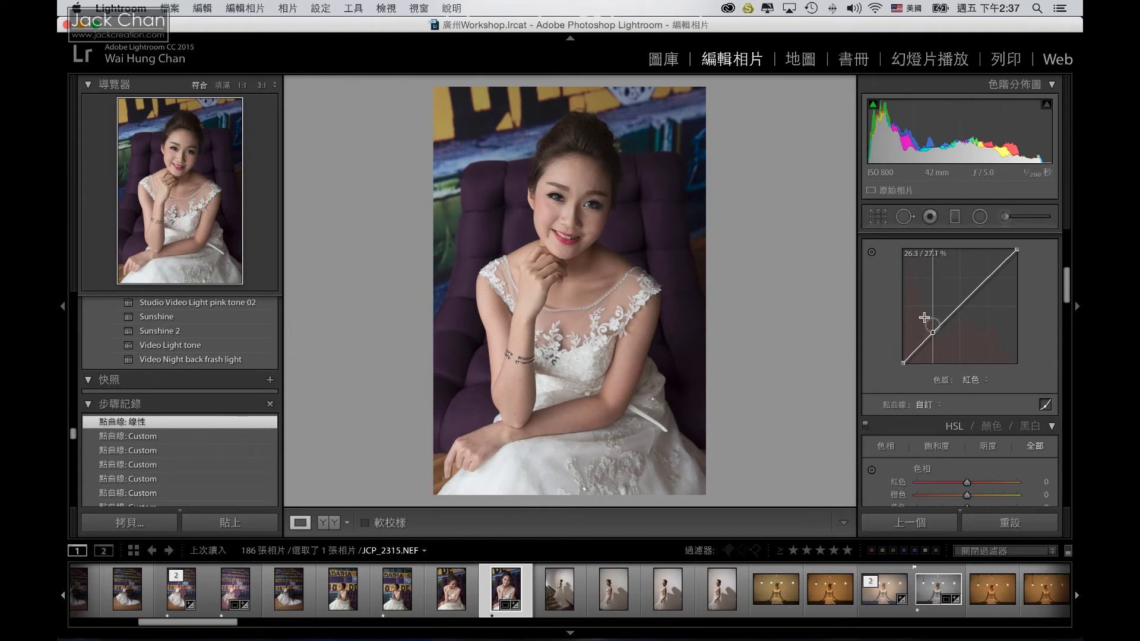
mouse_move(924, 320)
mouse_down()
mouse_move(931, 329)
mouse_move(930, 316)
mouse_up()
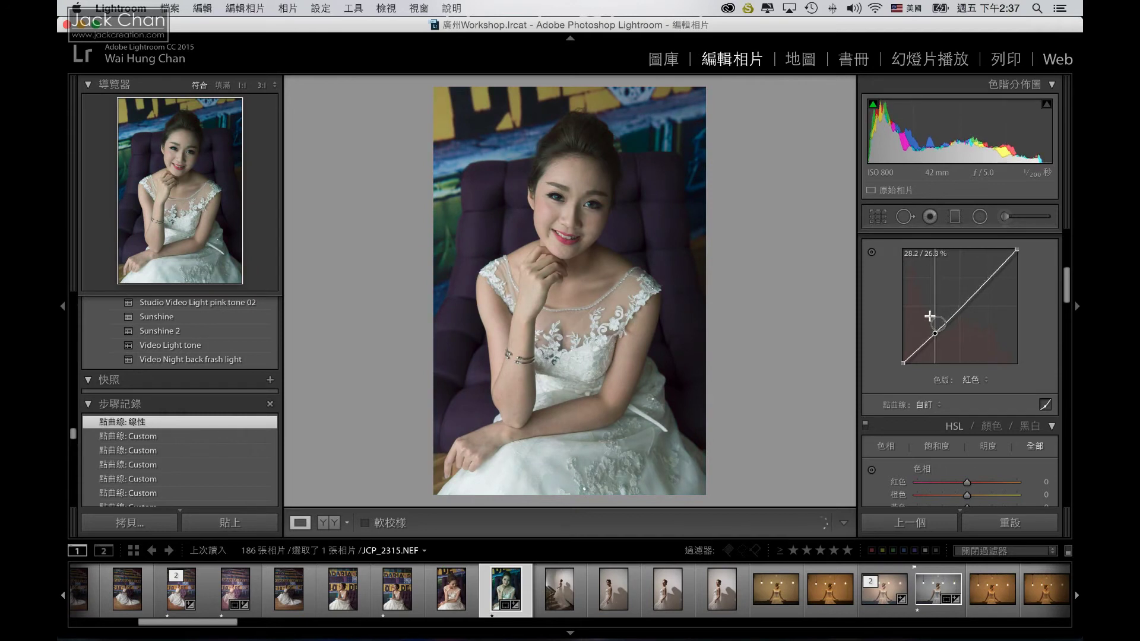
double_click(927, 324)
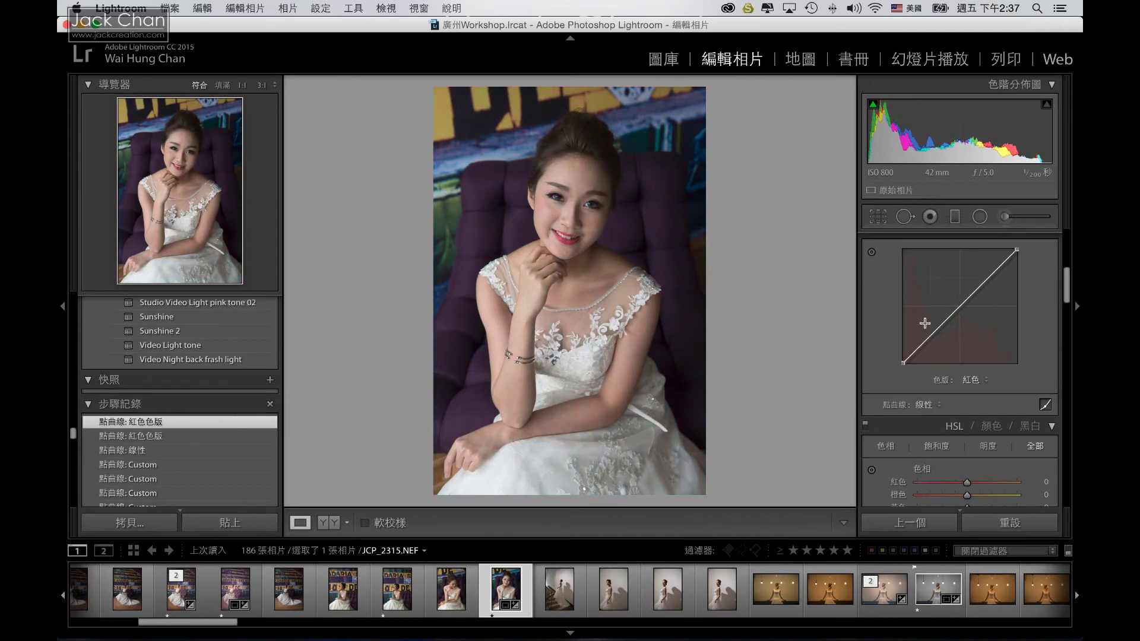
click(973, 380)
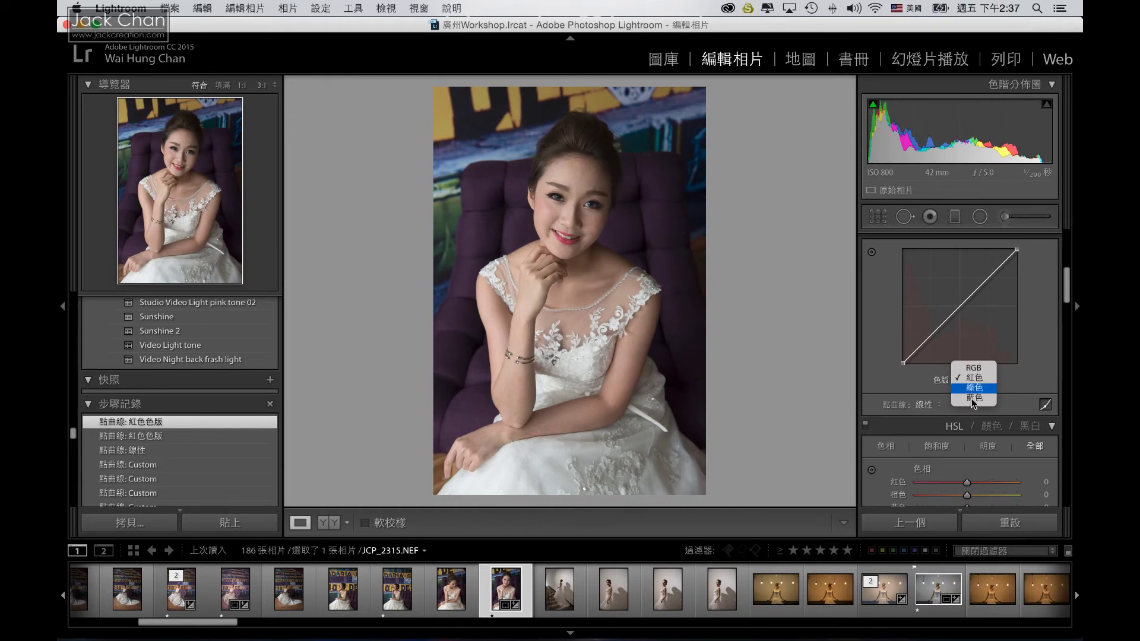
click(972, 366)
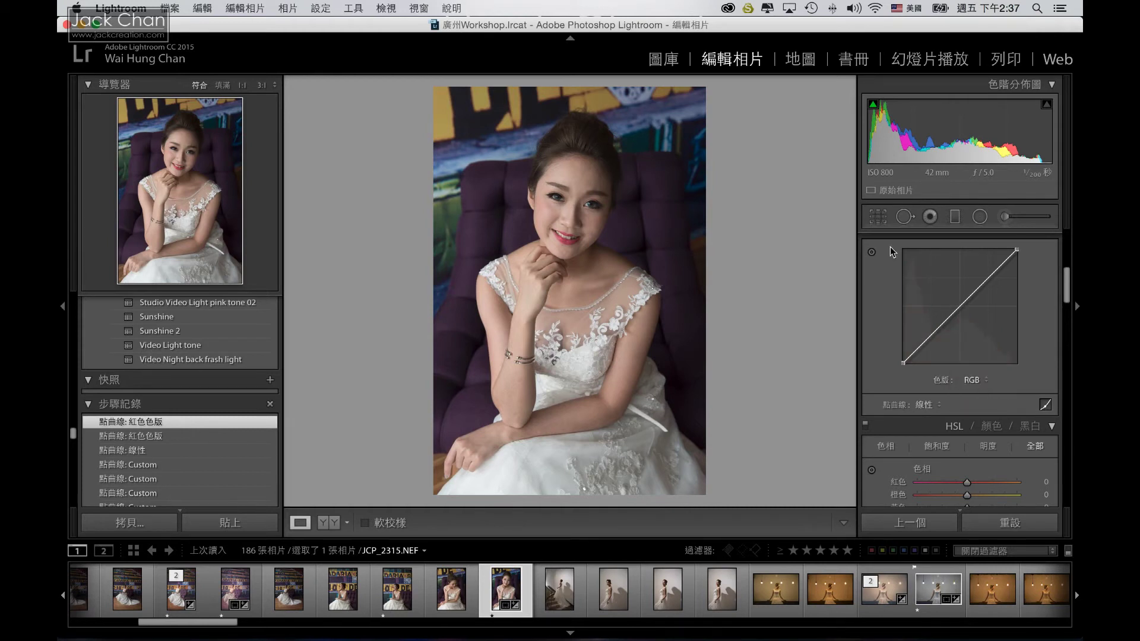
Convert the photo to black and white, then switch back to colour with HSL.
scroll(939, 298, down, 2)
scroll(944, 299, down, 1)
scroll(950, 300, down, 2)
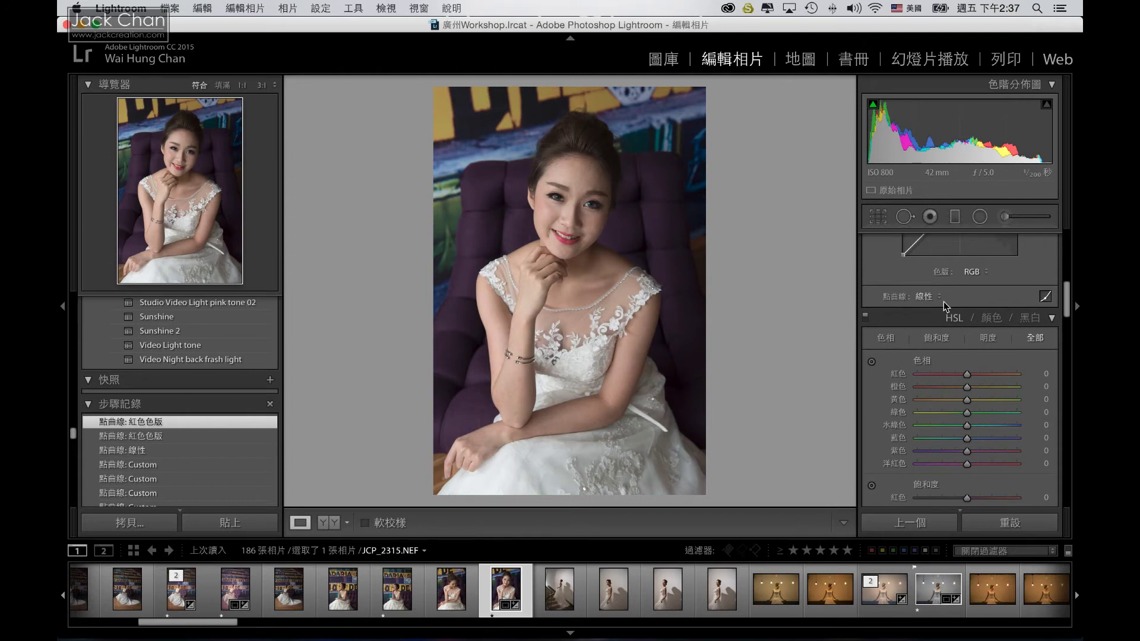
scroll(955, 300, down, 1)
scroll(968, 272, down, 2)
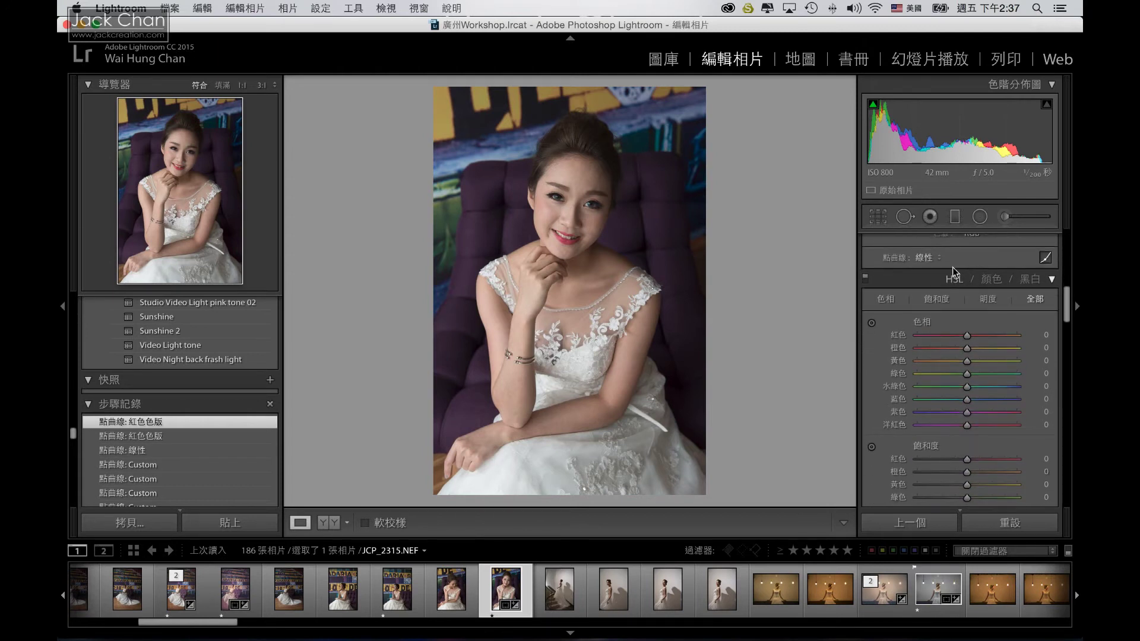
scroll(981, 315, up, 1)
scroll(980, 315, up, 1)
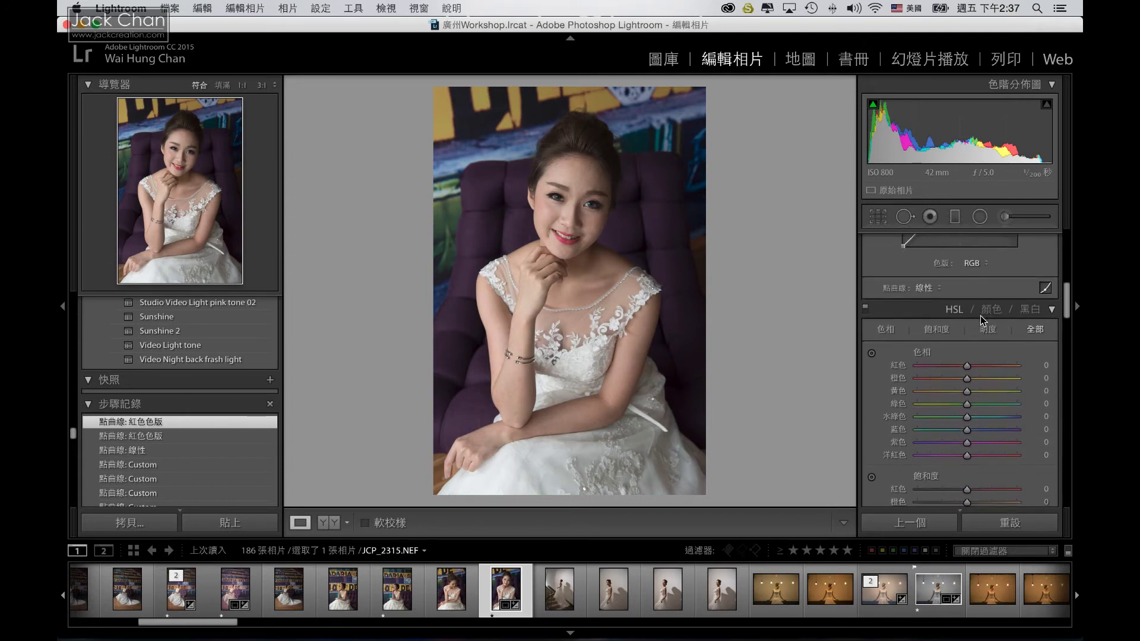
scroll(981, 315, down, 1)
scroll(974, 329, down, 1)
scroll(974, 329, down, 1)
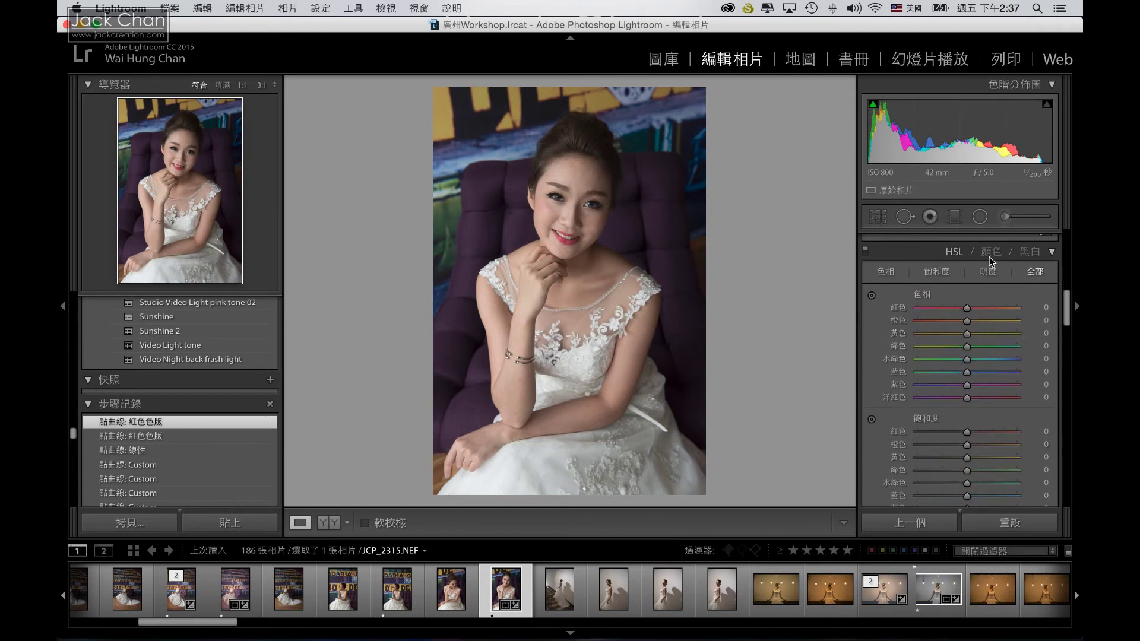
click(1028, 253)
click(954, 252)
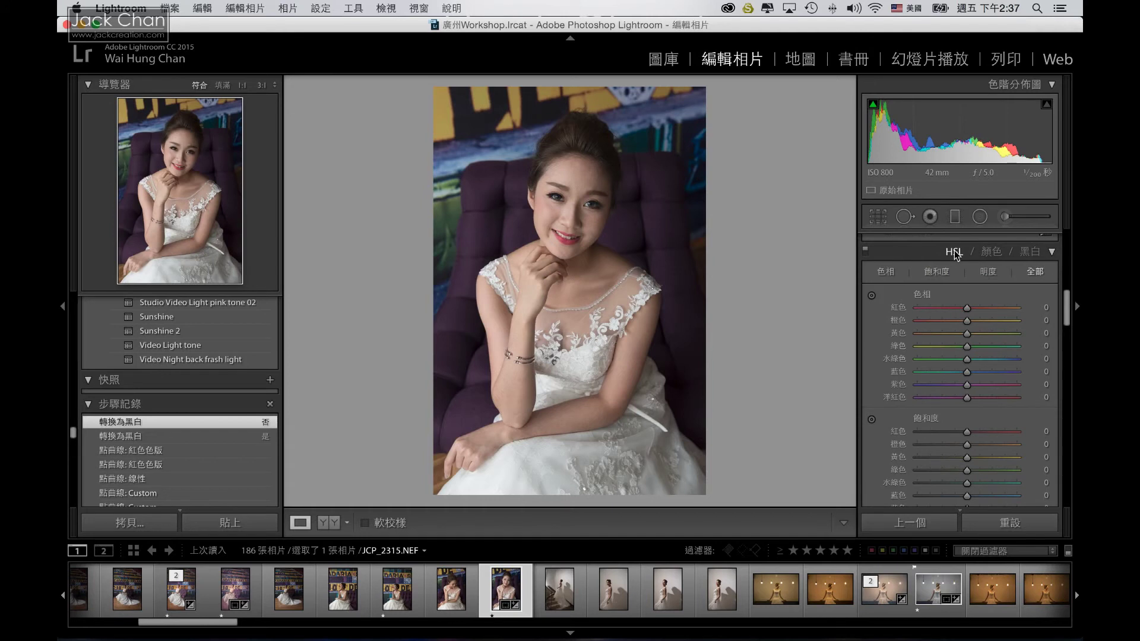
View the Hue, Saturation and Luminance slider groups in turn, ending on All.
scroll(951, 320, up, 1)
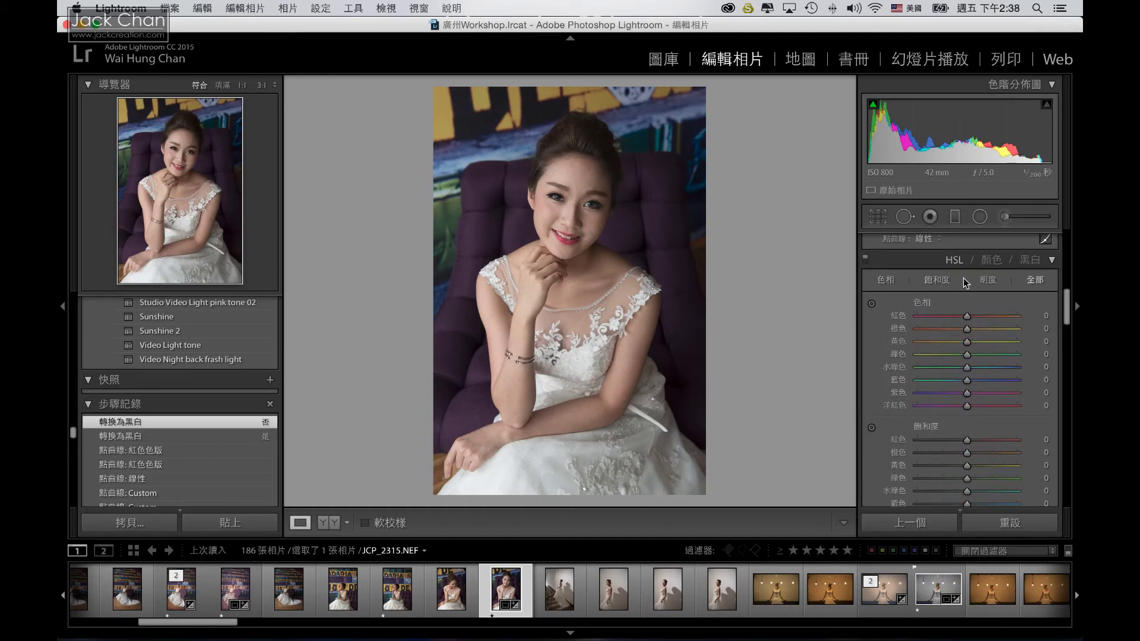
scroll(970, 297, down, 1)
click(891, 276)
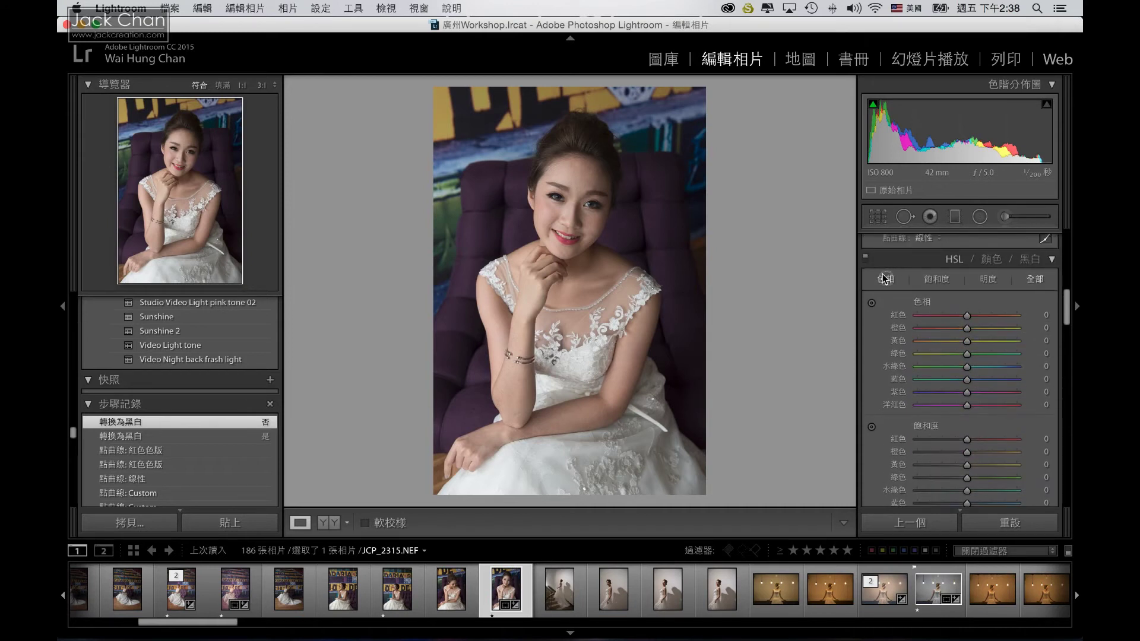
scroll(906, 290, down, 1)
click(936, 269)
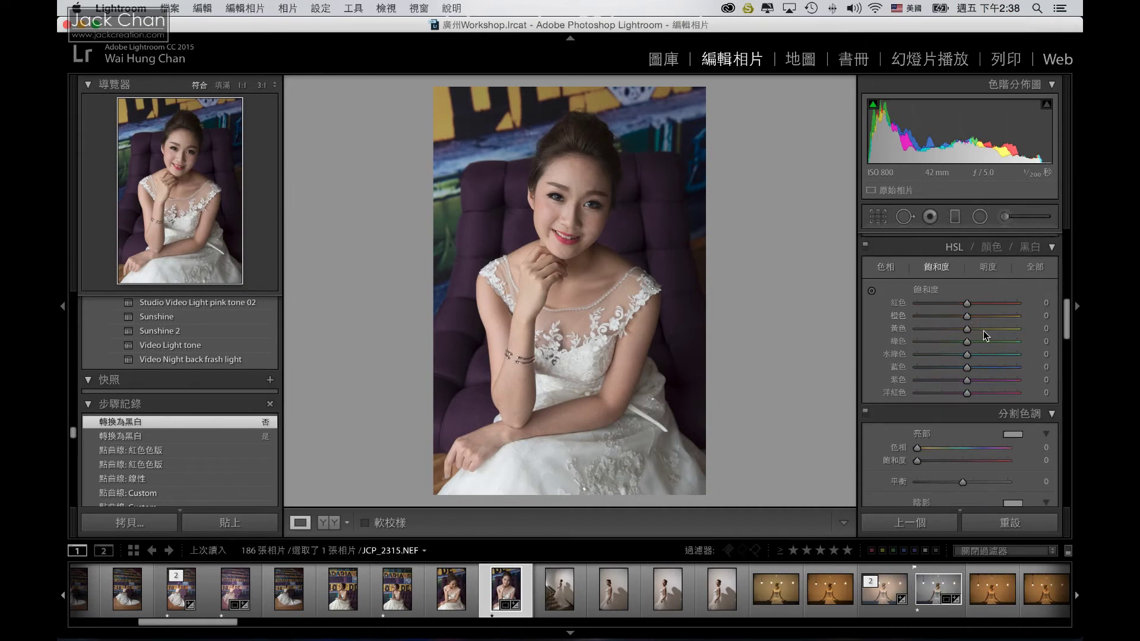
click(988, 267)
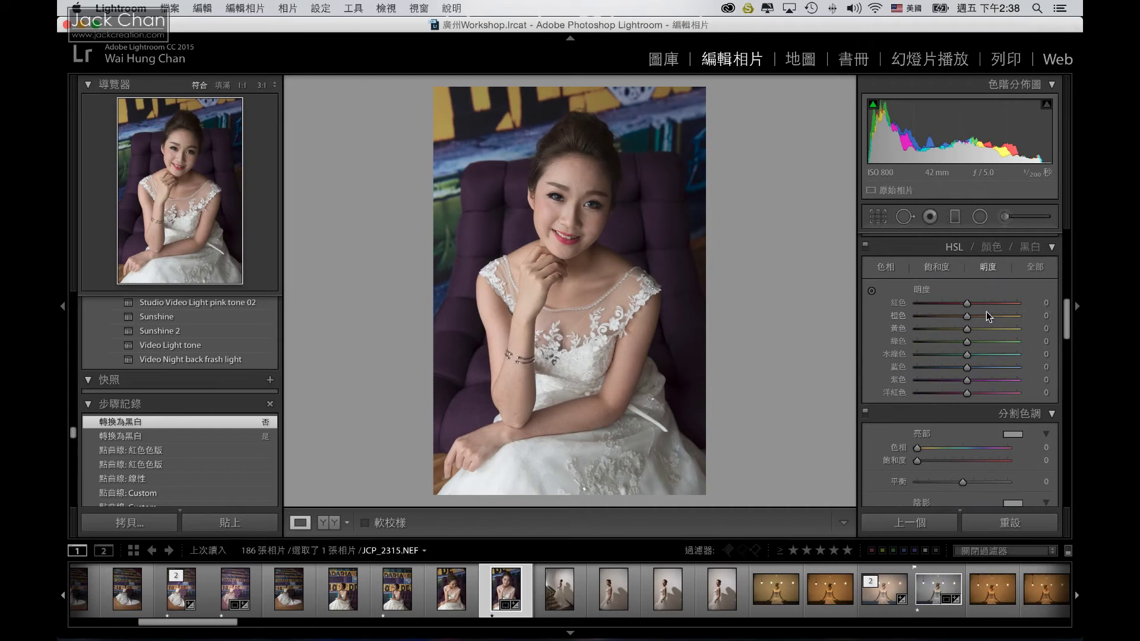
click(1033, 269)
scroll(934, 360, down, 5)
scroll(933, 361, down, 2)
scroll(933, 361, up, 3)
scroll(933, 361, up, 3)
scroll(934, 361, up, 3)
scroll(933, 361, down, 2)
scroll(944, 356, down, 1)
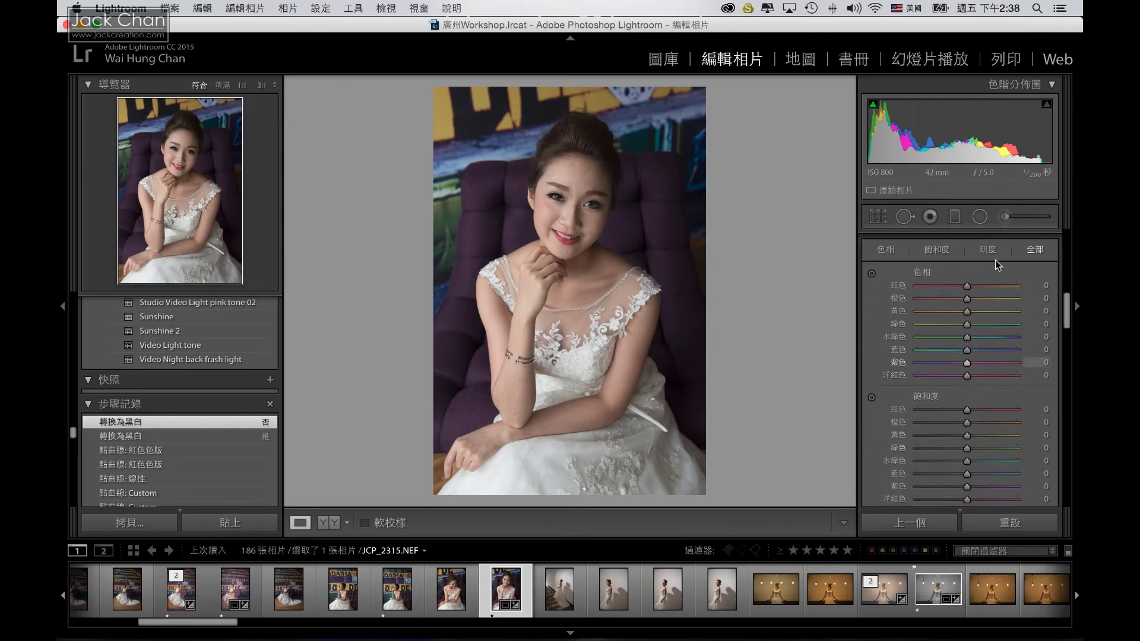
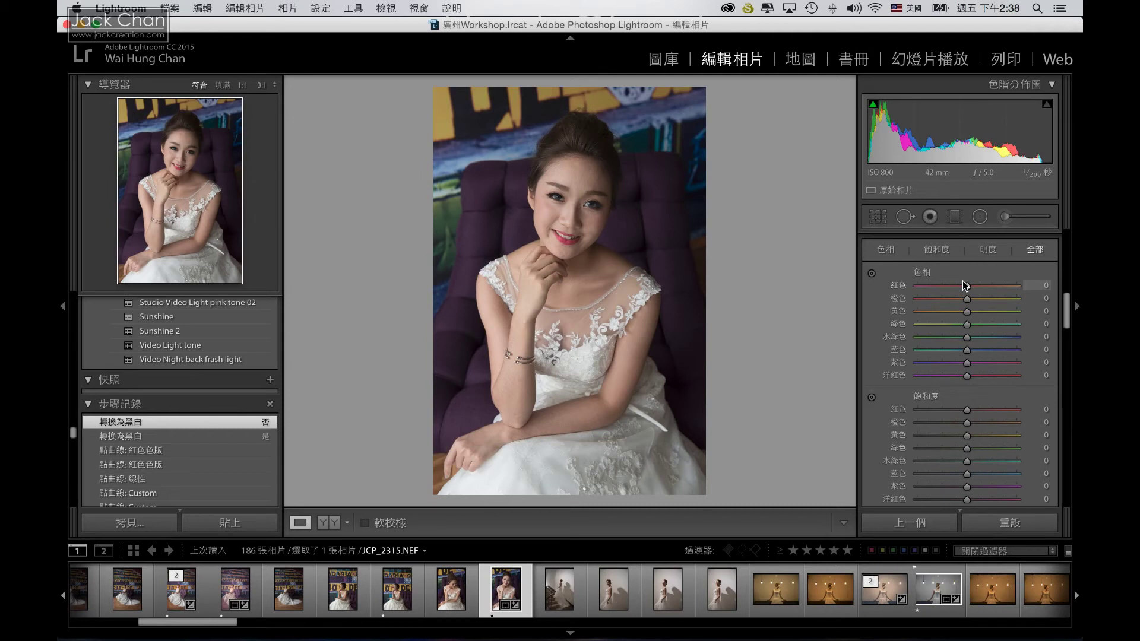
Try Red hue shifts toward magenta and orange while viewing the mouth at 1:1.
mouse_move(963, 286)
mouse_down()
mouse_move(1007, 286)
mouse_move(896, 288)
mouse_move(1005, 288)
mouse_move(949, 288)
mouse_move(964, 286)
mouse_up()
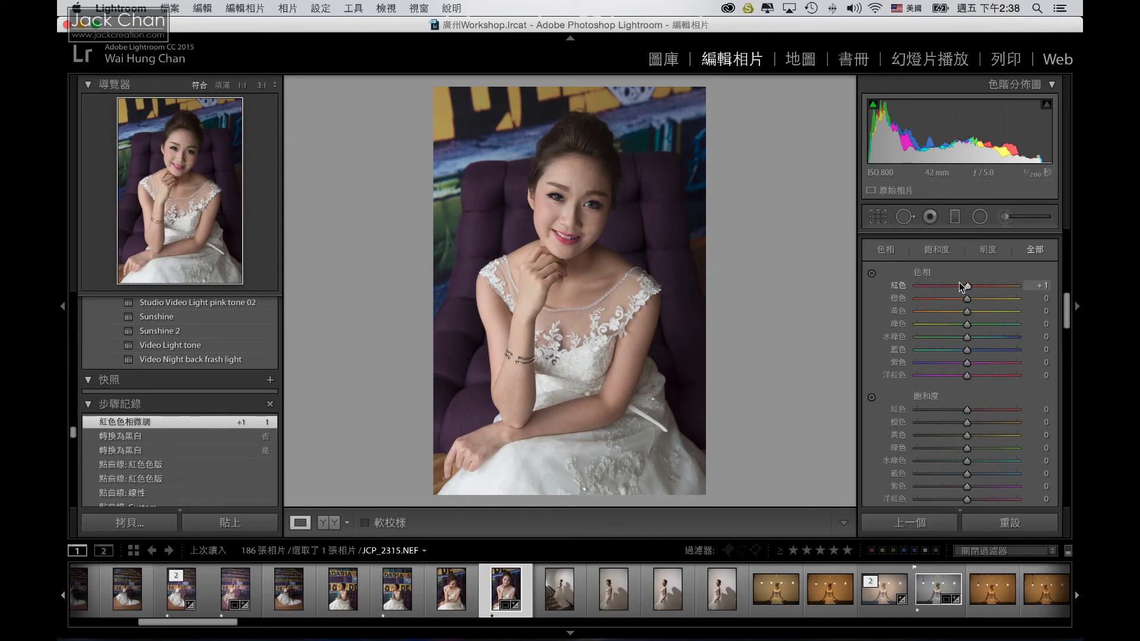
click(586, 238)
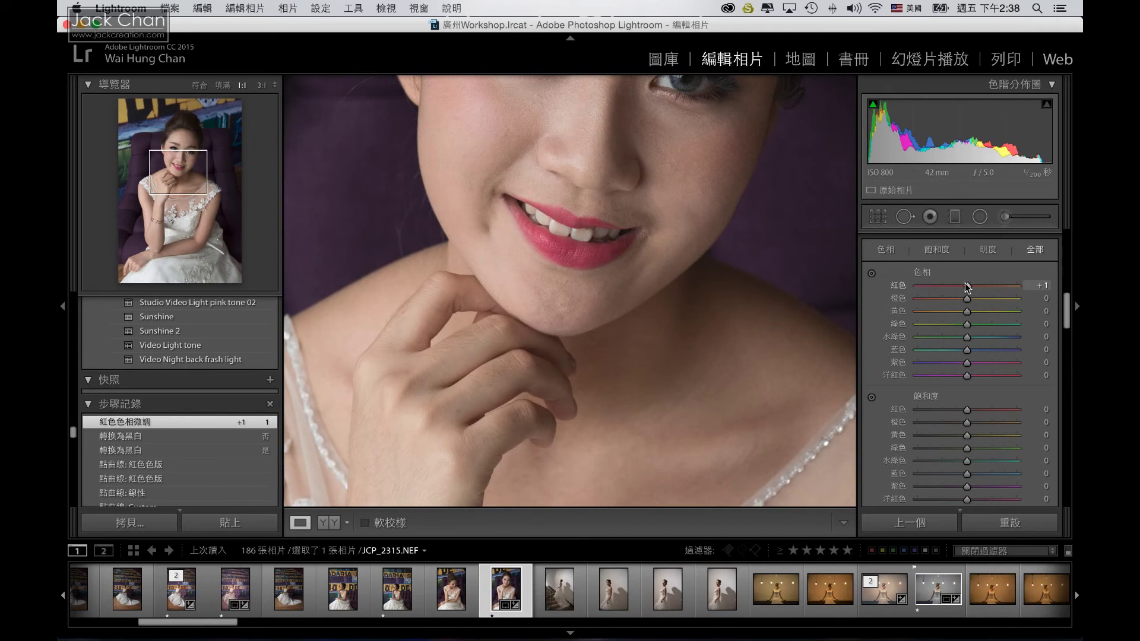
mouse_move(966, 286)
mouse_down()
mouse_move(921, 286)
mouse_move(964, 287)
mouse_up()
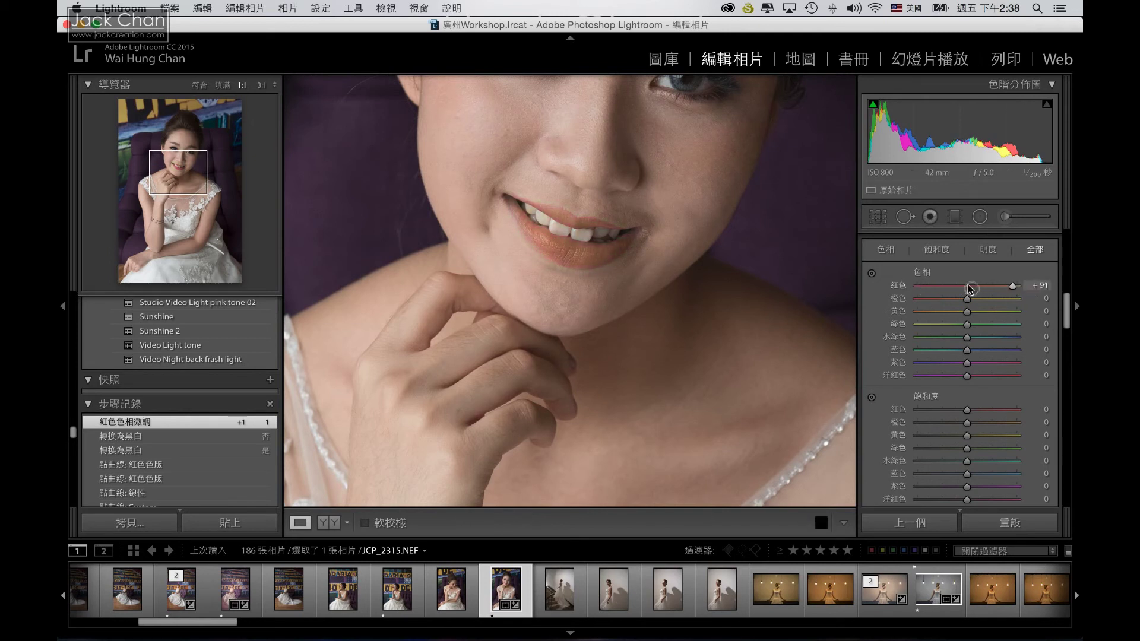
mouse_move(963, 287)
mouse_down()
mouse_move(1024, 288)
mouse_move(969, 288)
mouse_up()
double_click(969, 288)
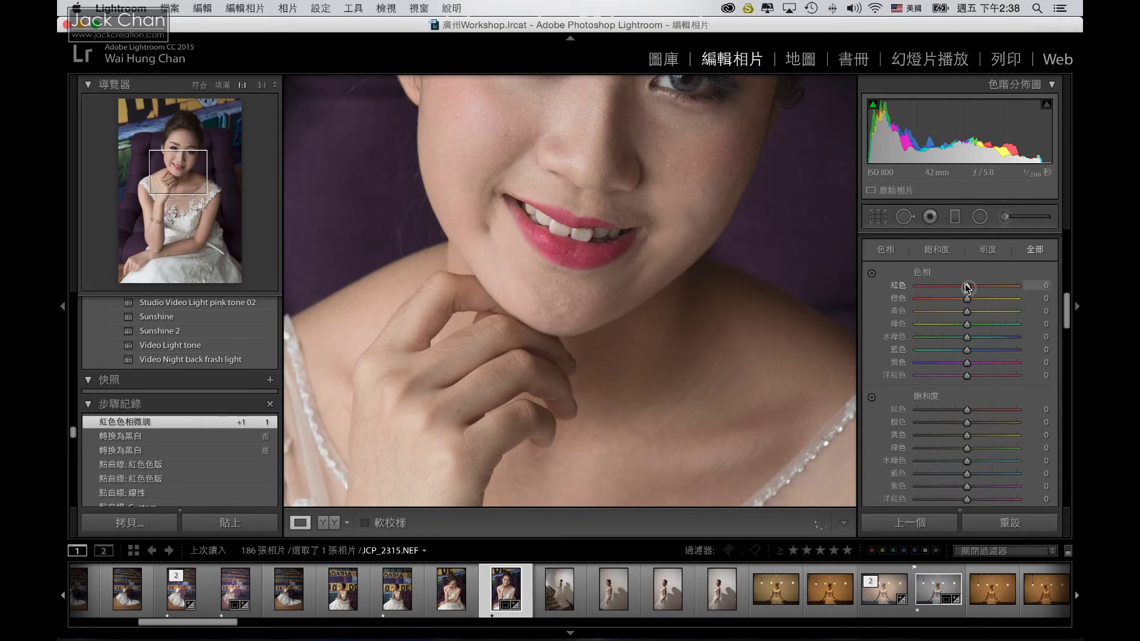
drag(979, 287, 964, 290)
drag(964, 291, 966, 287)
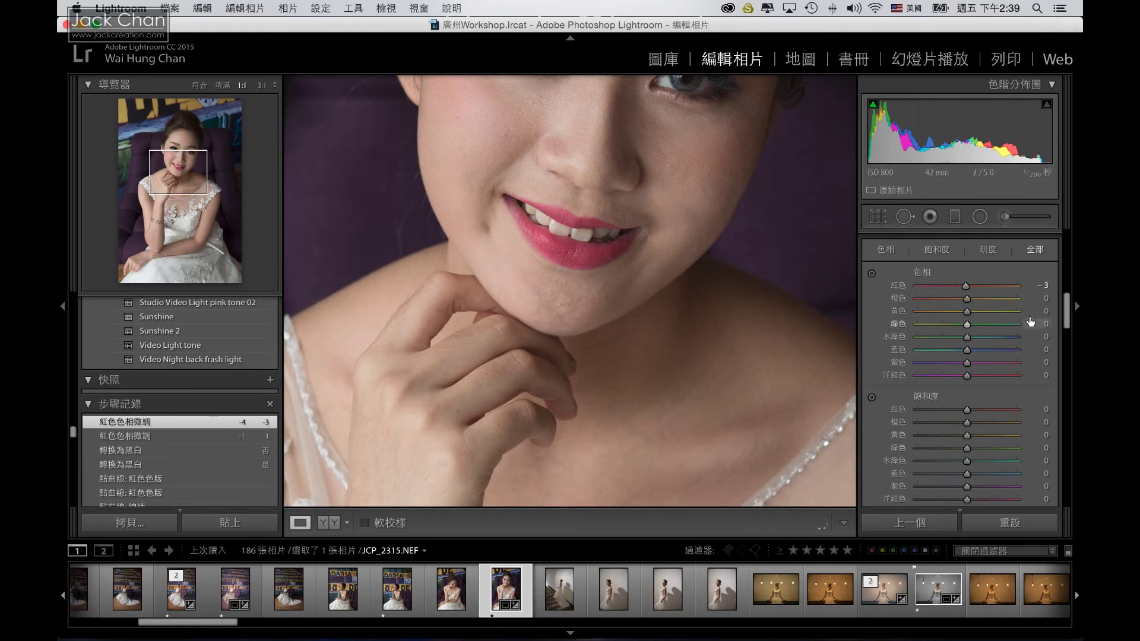
mouse_move(986, 288)
mouse_down()
mouse_move(1025, 285)
mouse_move(945, 286)
mouse_move(1027, 285)
mouse_move(925, 286)
mouse_move(1019, 285)
mouse_move(938, 289)
mouse_move(966, 285)
mouse_up()
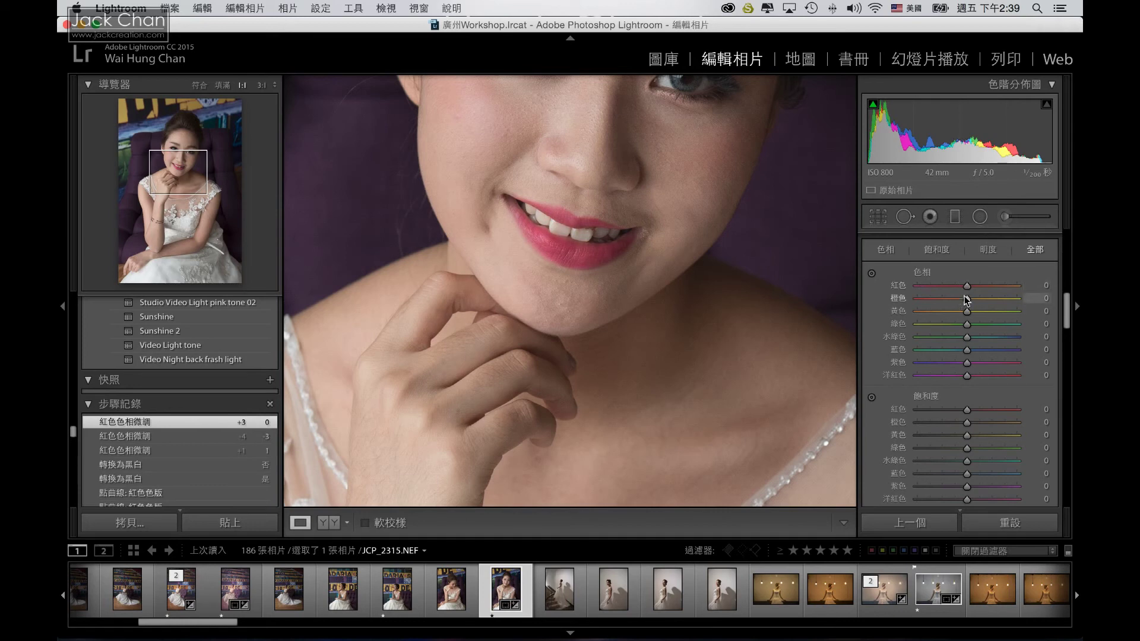
Test an Orange hue shift on the skin tones, reset Orange to 0, and pan up to the eyes.
mouse_move(967, 299)
mouse_down()
mouse_move(995, 300)
mouse_move(966, 299)
mouse_up()
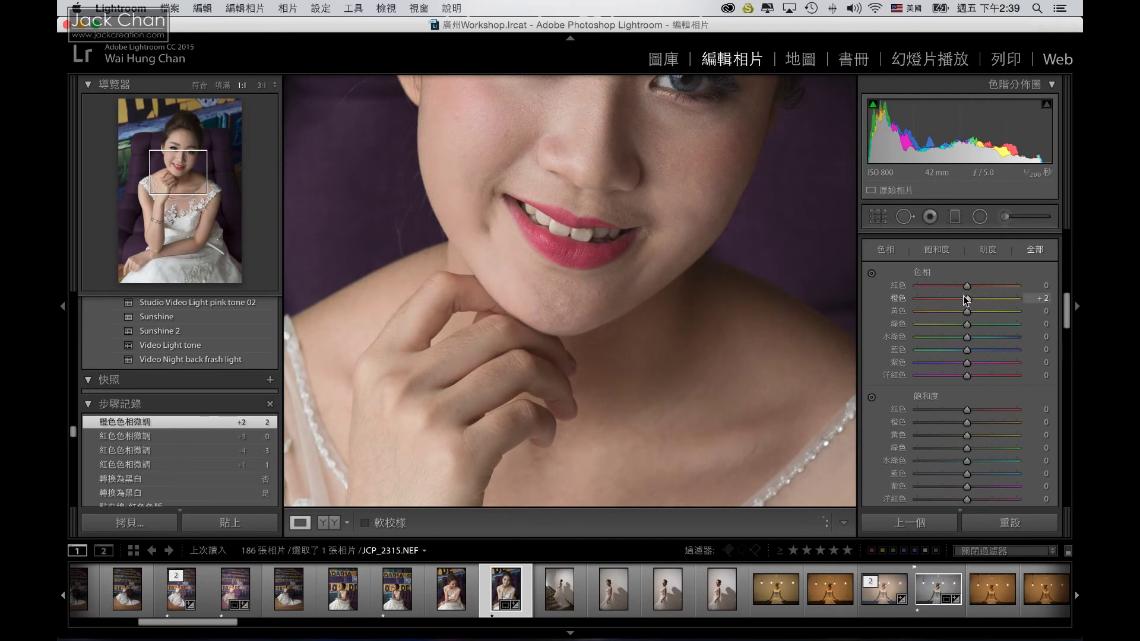
double_click(965, 299)
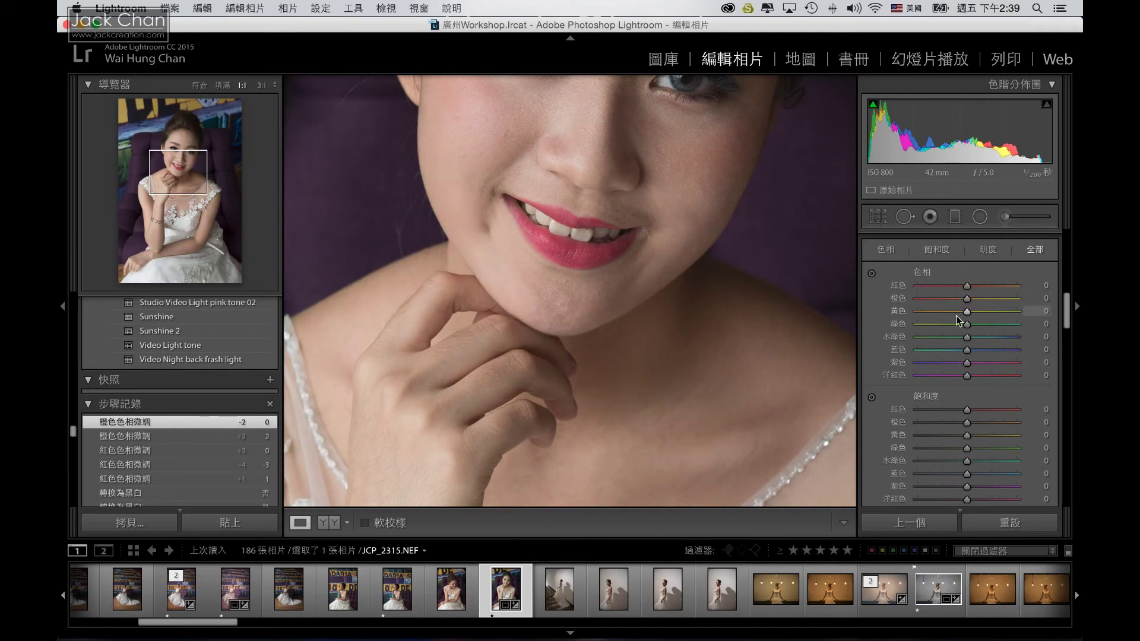
drag(739, 245, 736, 380)
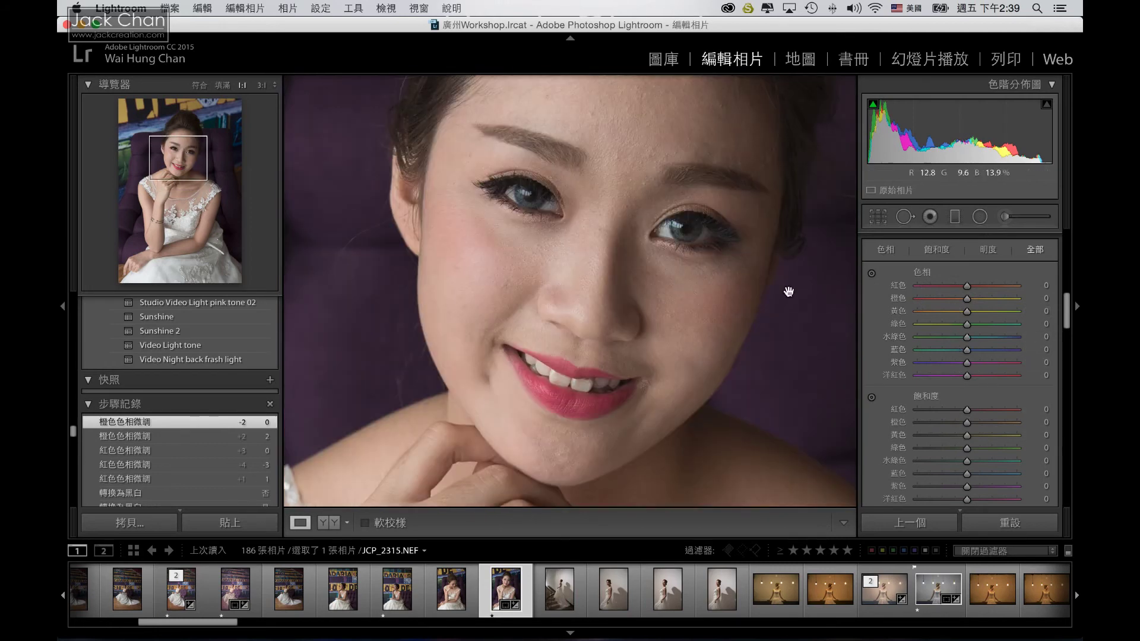
scroll(789, 288, down, 2)
scroll(789, 287, down, 2)
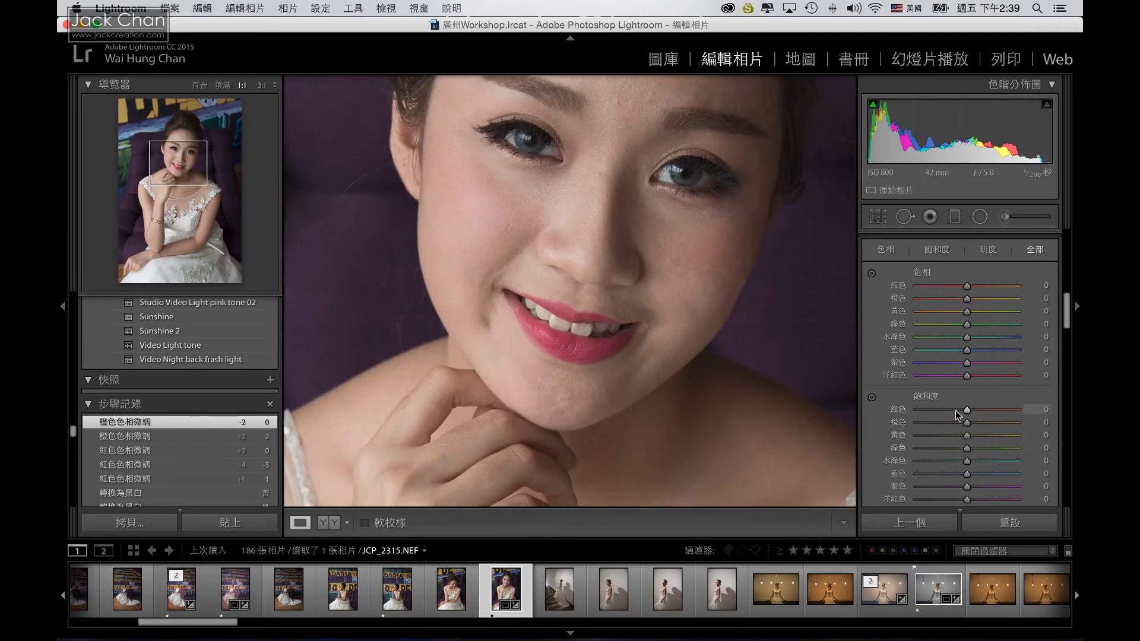
scroll(962, 411, down, 2)
scroll(963, 408, down, 2)
scroll(958, 405, down, 2)
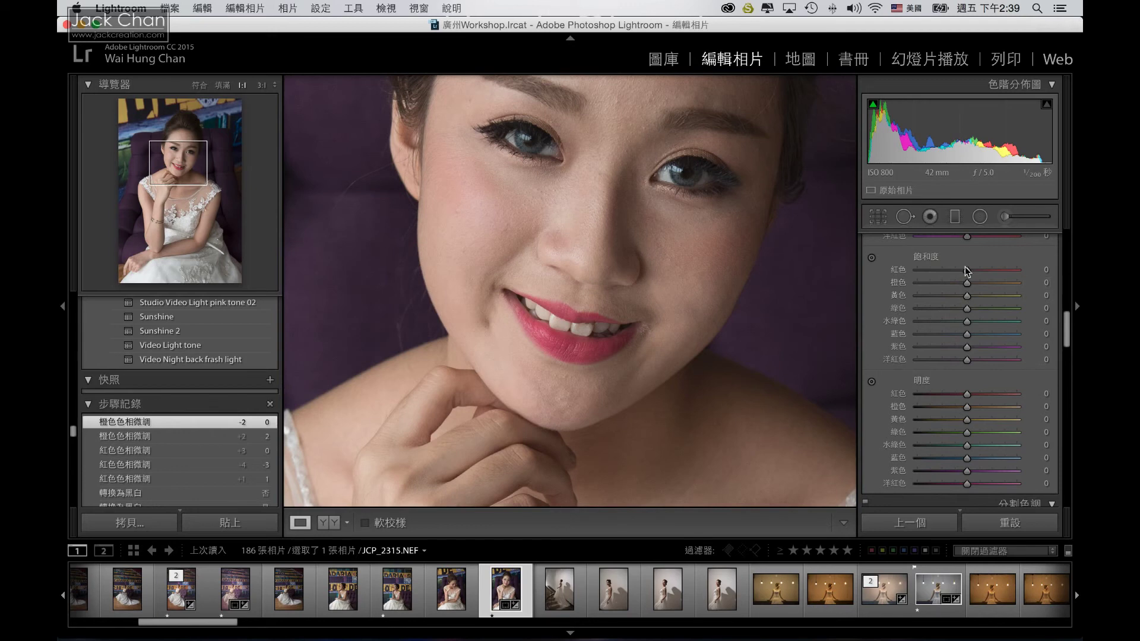
mouse_move(967, 269)
mouse_down()
mouse_move(1009, 270)
mouse_move(968, 271)
mouse_up()
double_click(968, 271)
drag(968, 283, 968, 284)
double_click(968, 284)
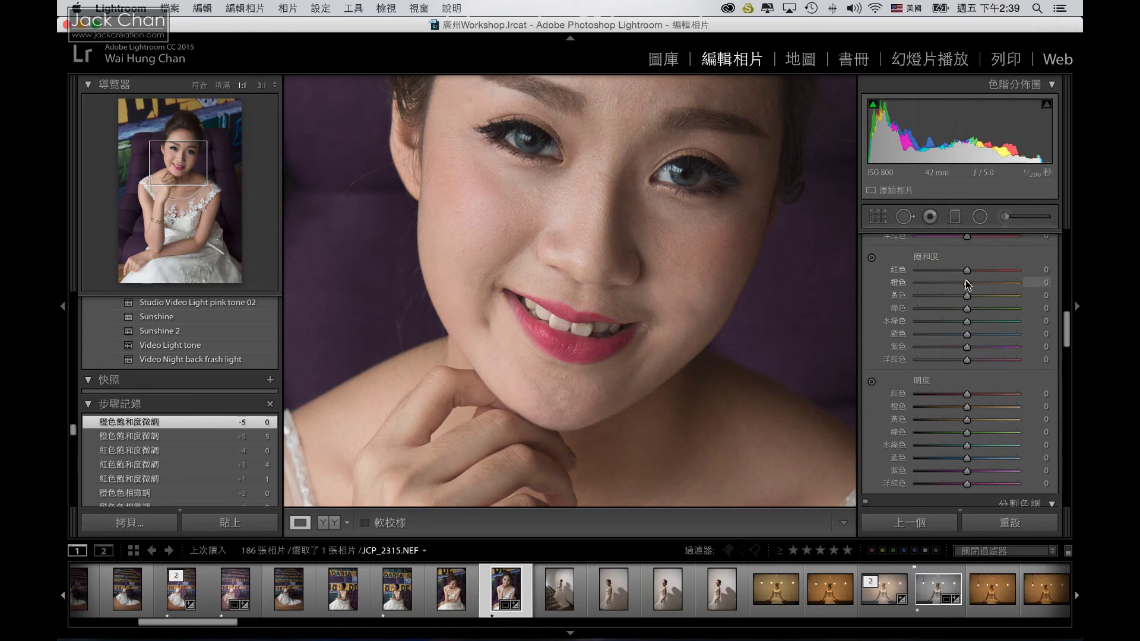
click(871, 257)
mouse_move(706, 250)
mouse_down()
mouse_move(705, 264)
mouse_move(710, 239)
mouse_up()
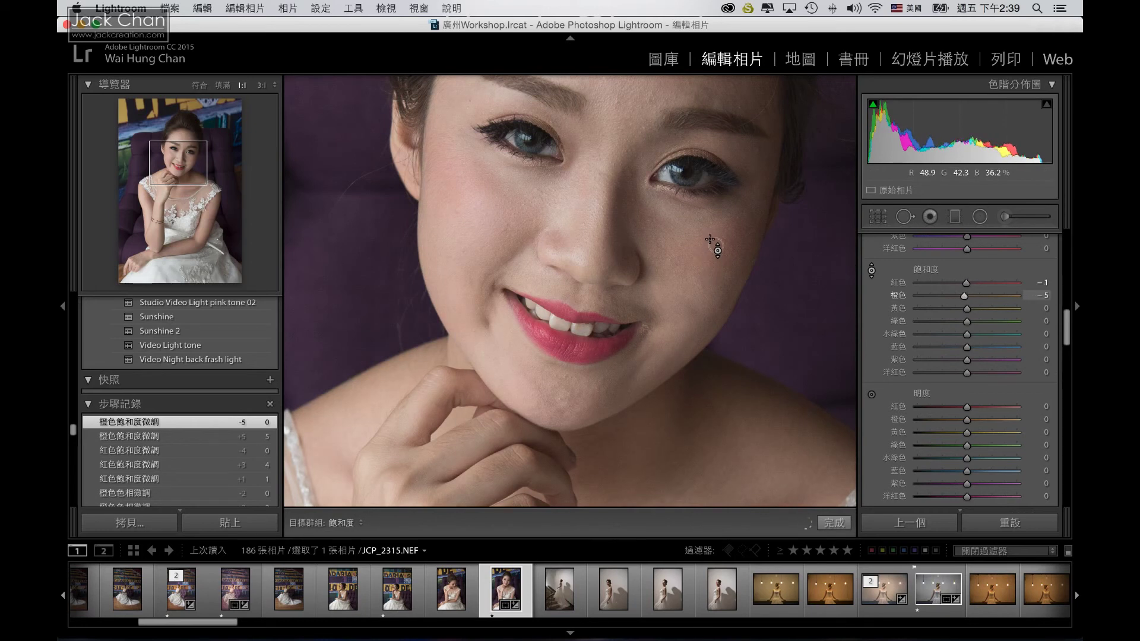
click(872, 271)
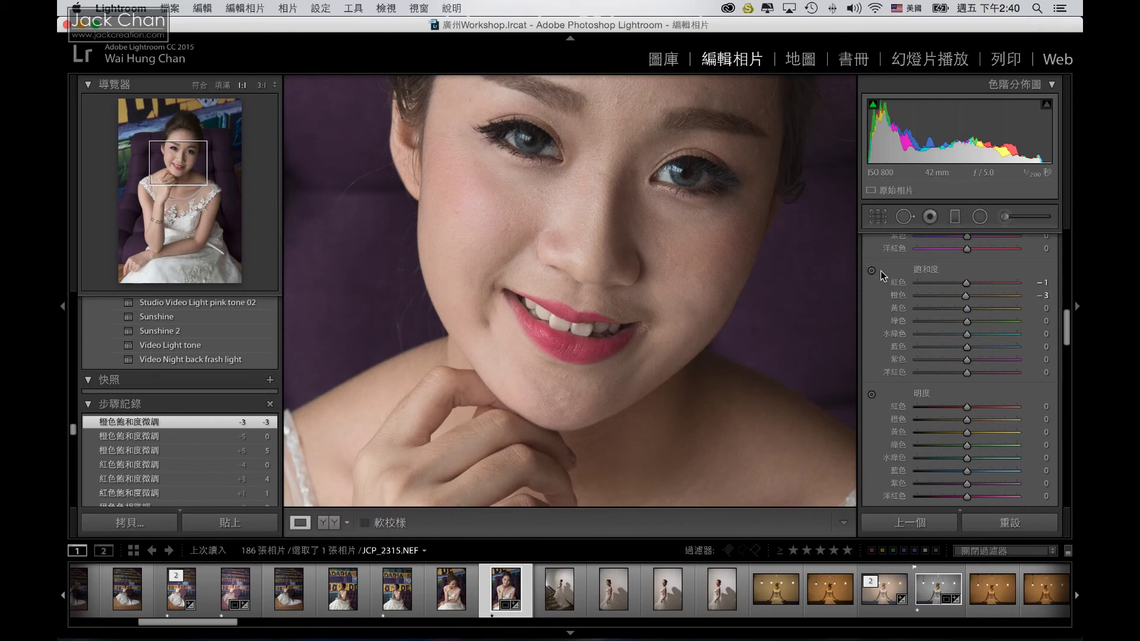
double_click(966, 282)
scroll(953, 294, down, 2)
scroll(953, 294, down, 1)
scroll(954, 293, down, 1)
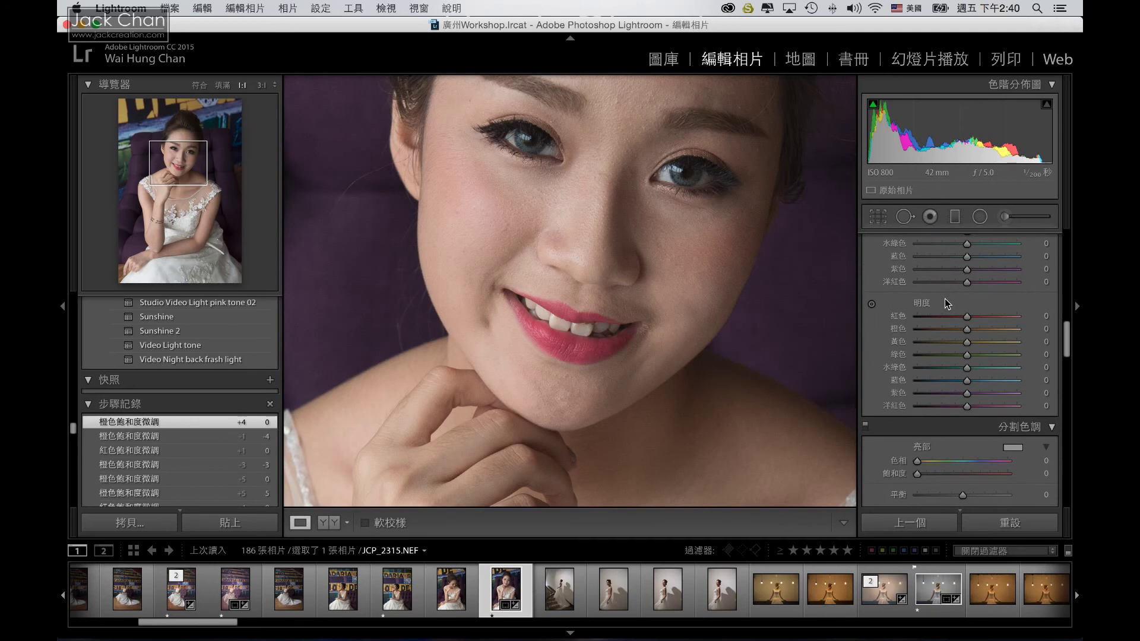
scroll(945, 298, down, 1)
scroll(941, 284, down, 1)
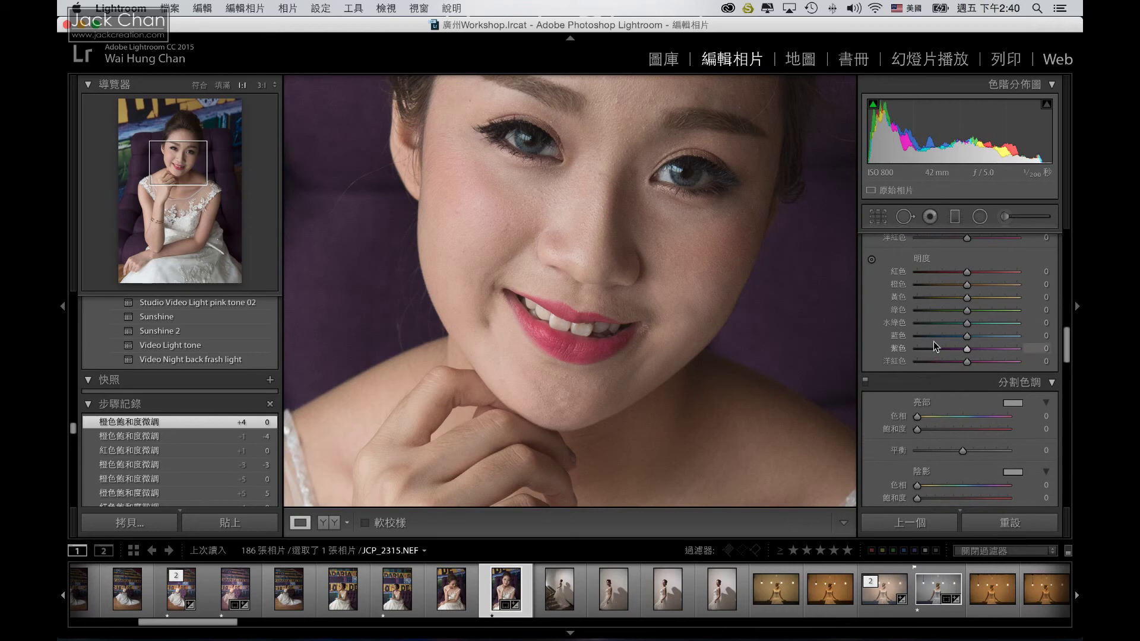
mouse_move(966, 273)
mouse_down()
mouse_move(984, 273)
mouse_move(895, 276)
mouse_move(964, 273)
mouse_up()
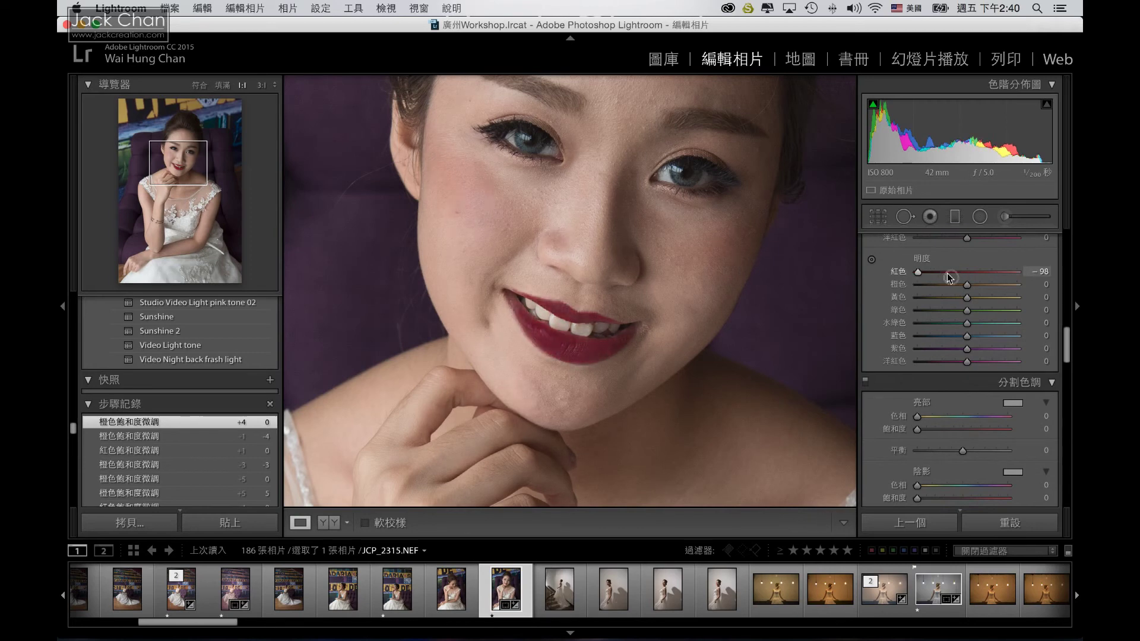
double_click(965, 273)
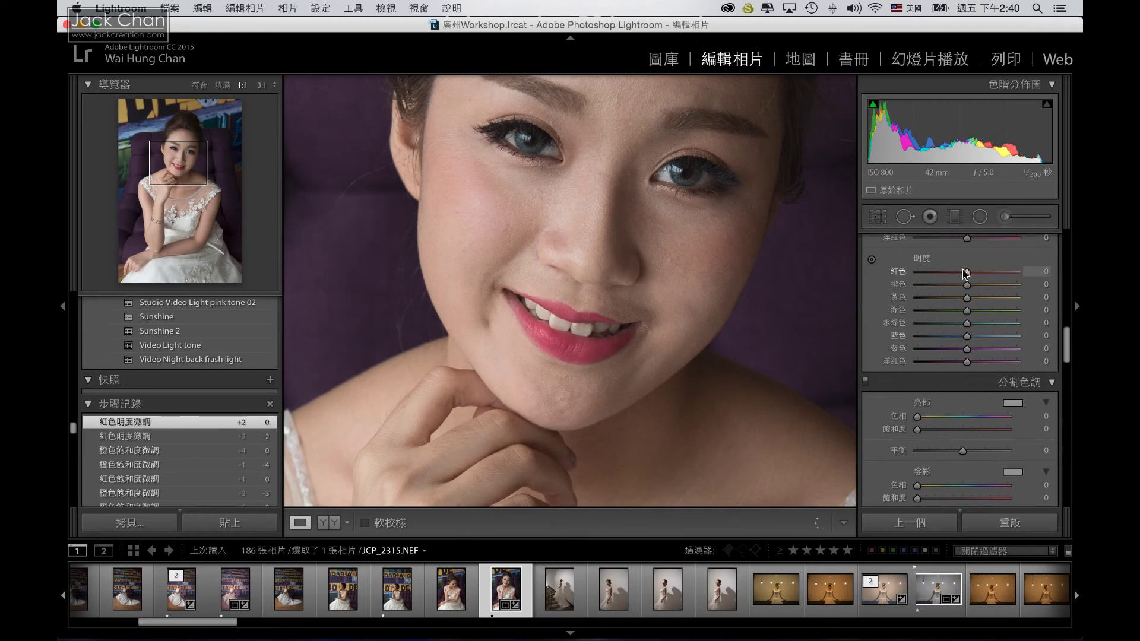
scroll(665, 264, down, 5)
scroll(667, 270, down, 3)
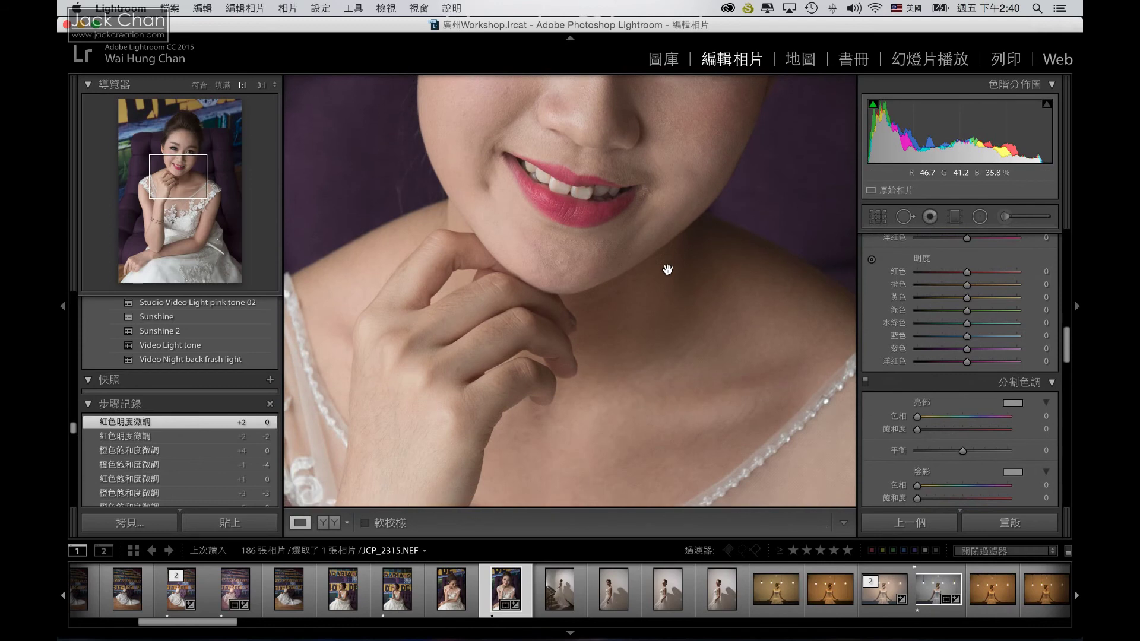
scroll(668, 269, up, 5)
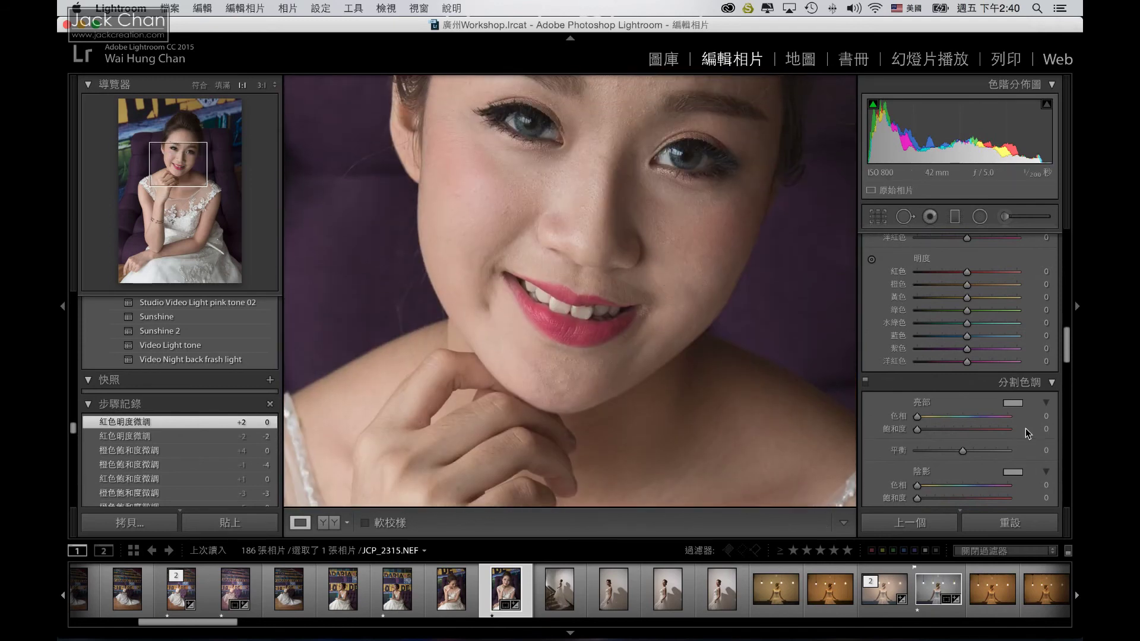
scroll(969, 428, down, 5)
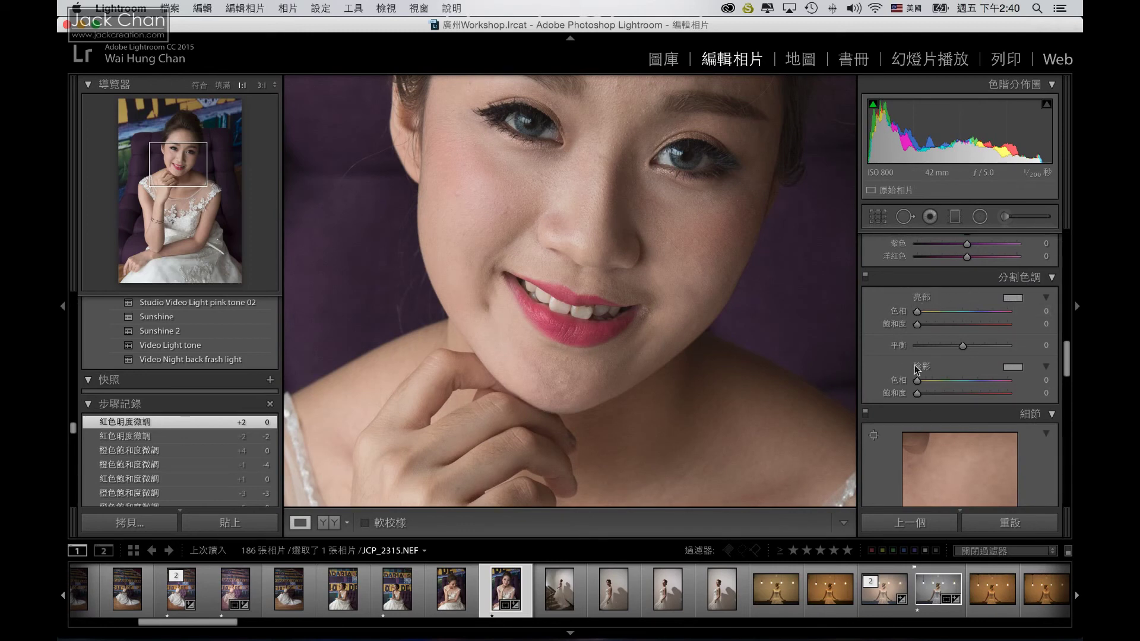
Pick a yellow highlight tint and a blue shadow tint from the swatches, viewing the whole photo.
click(1013, 298)
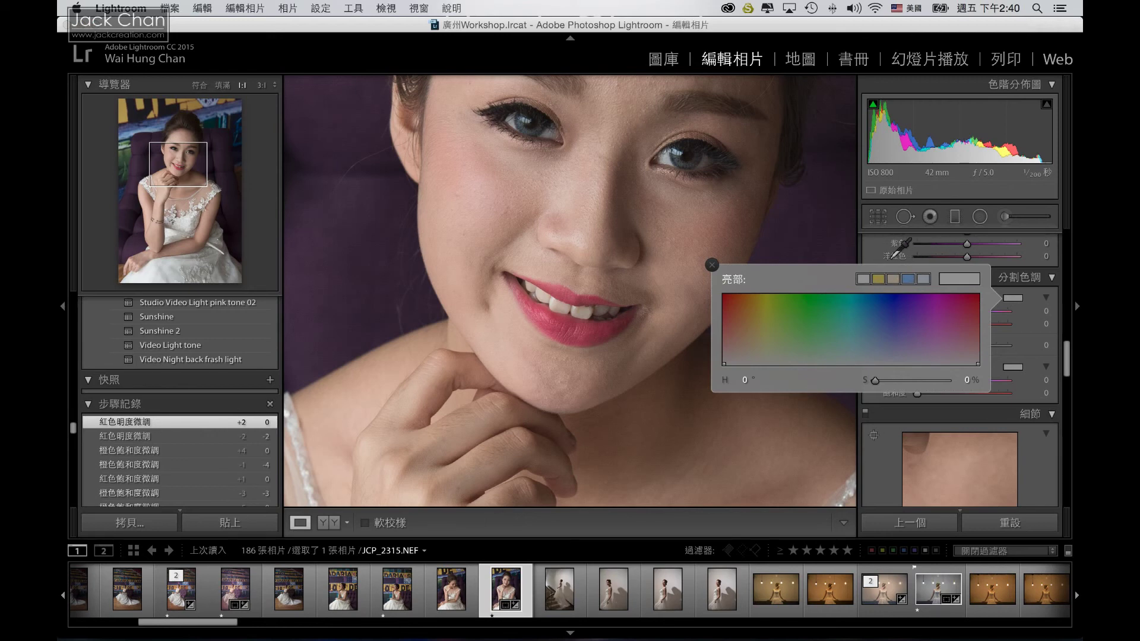
click(878, 279)
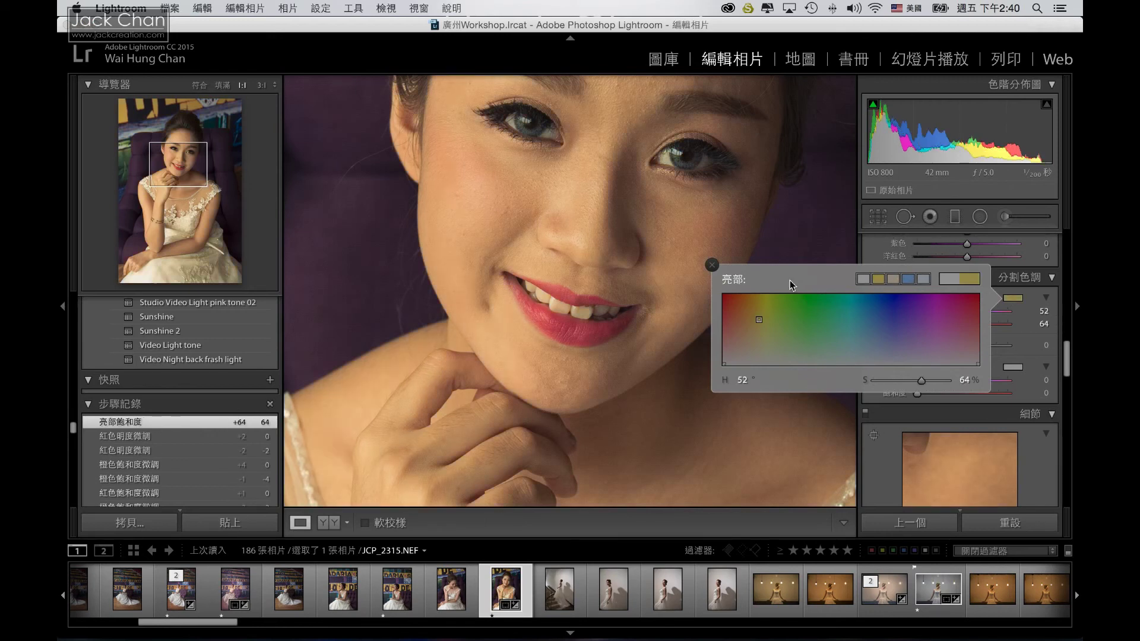
click(711, 266)
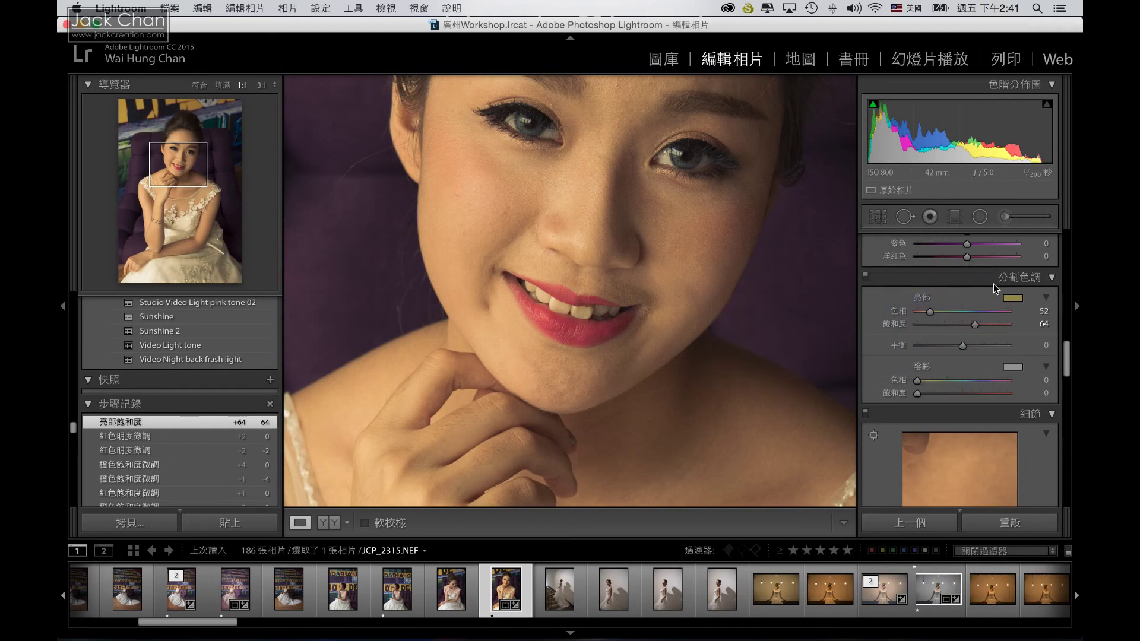
click(1013, 367)
drag(908, 348, 913, 325)
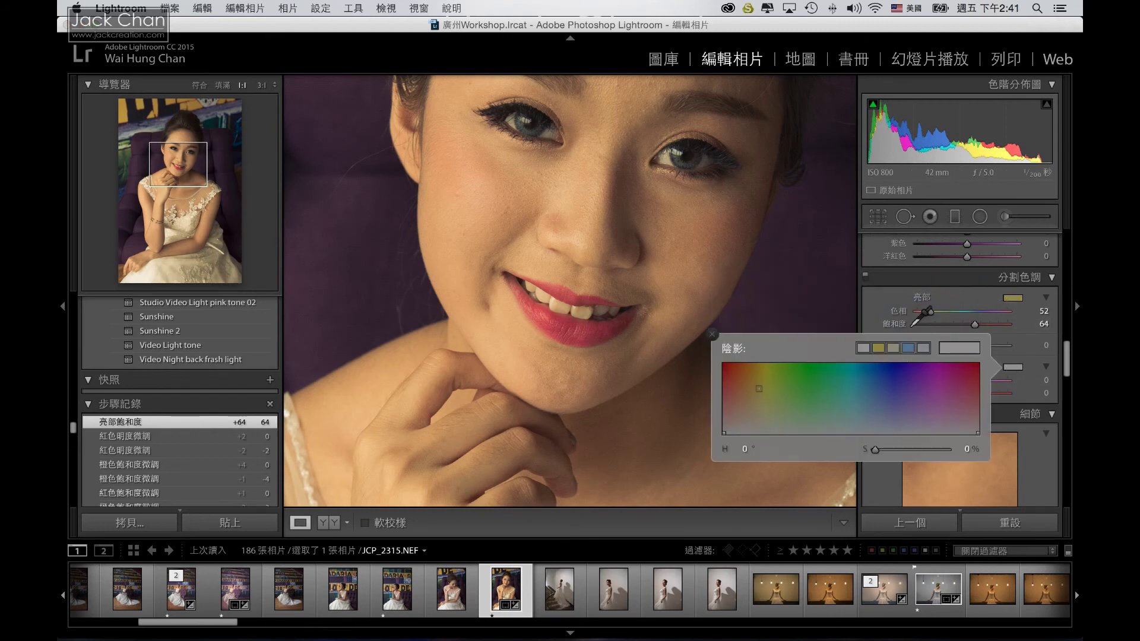
click(711, 336)
click(644, 261)
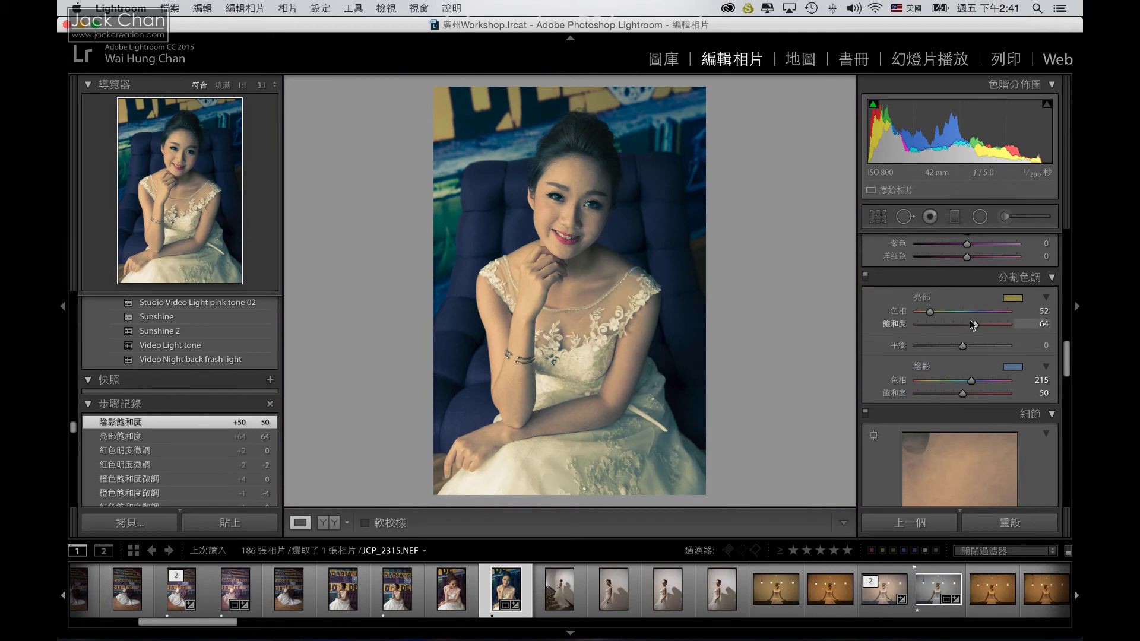
Fine-tune highlights to hue 49, saturation 52, and shift the shadow hue toward 222.
drag(928, 311, 930, 312)
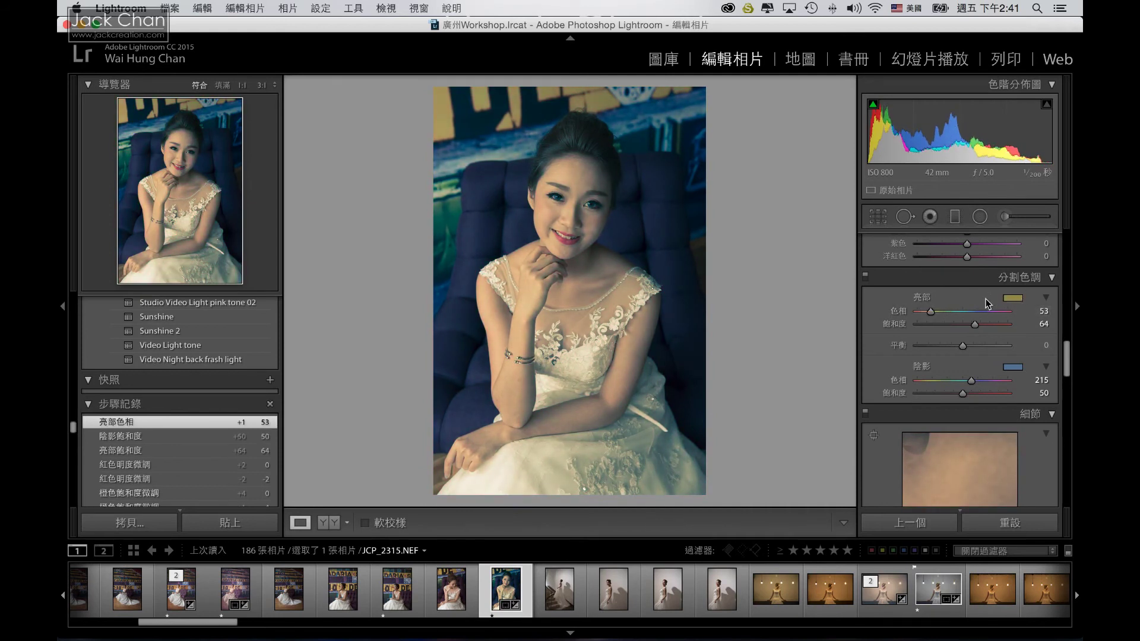
drag(931, 311, 930, 311)
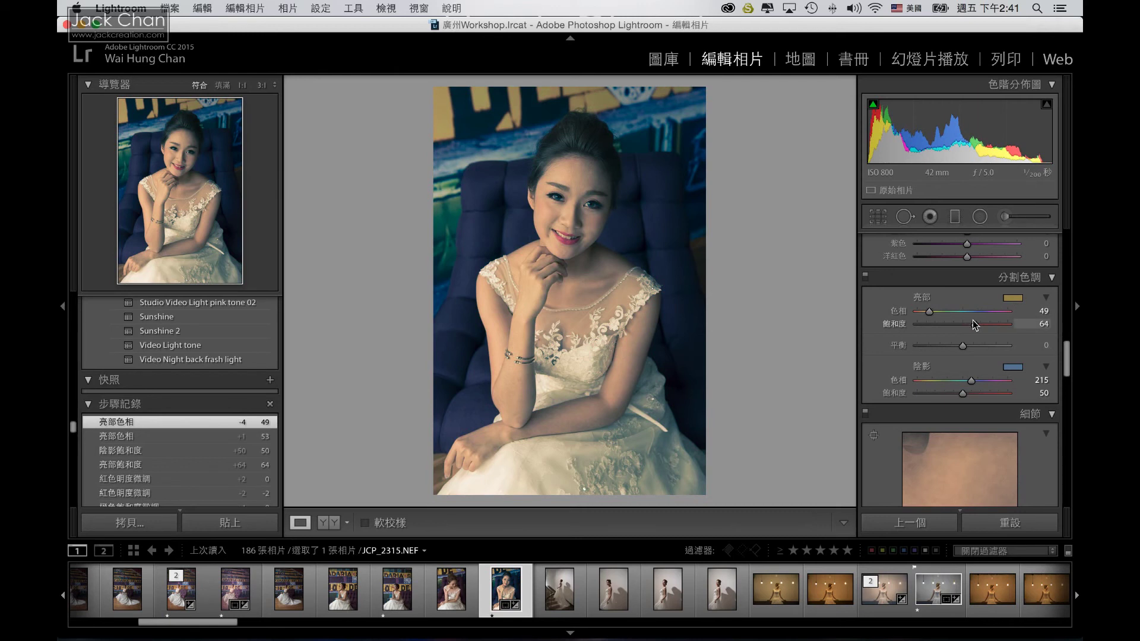
drag(969, 325, 932, 330)
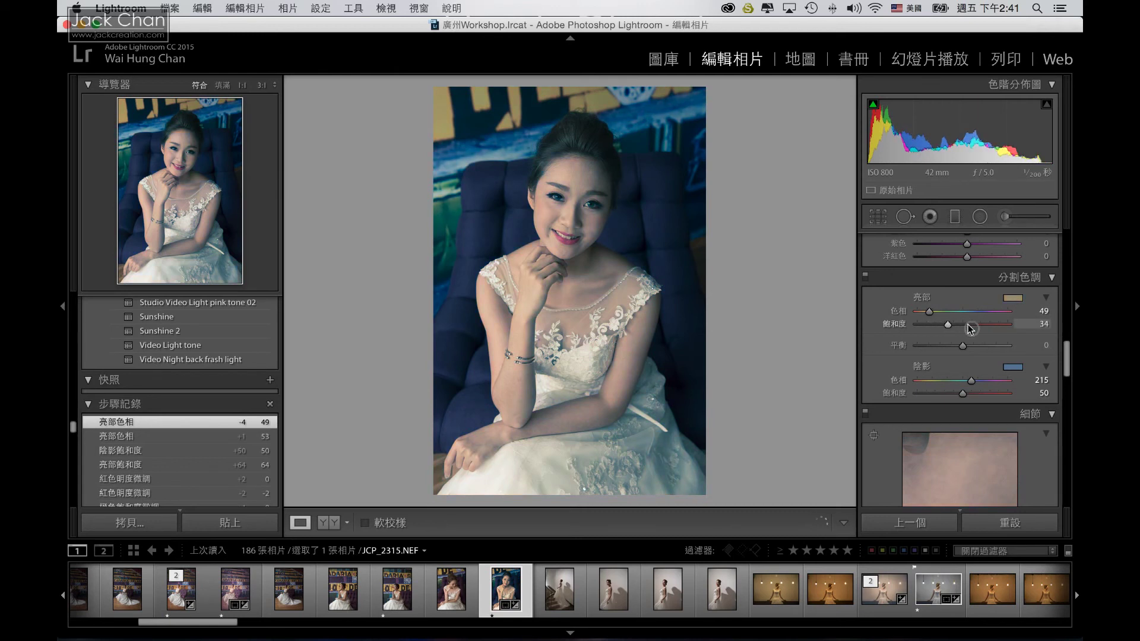
drag(952, 324, 963, 330)
mouse_move(970, 380)
mouse_down()
mouse_move(938, 393)
mouse_move(972, 393)
mouse_move(930, 395)
mouse_move(939, 394)
mouse_up()
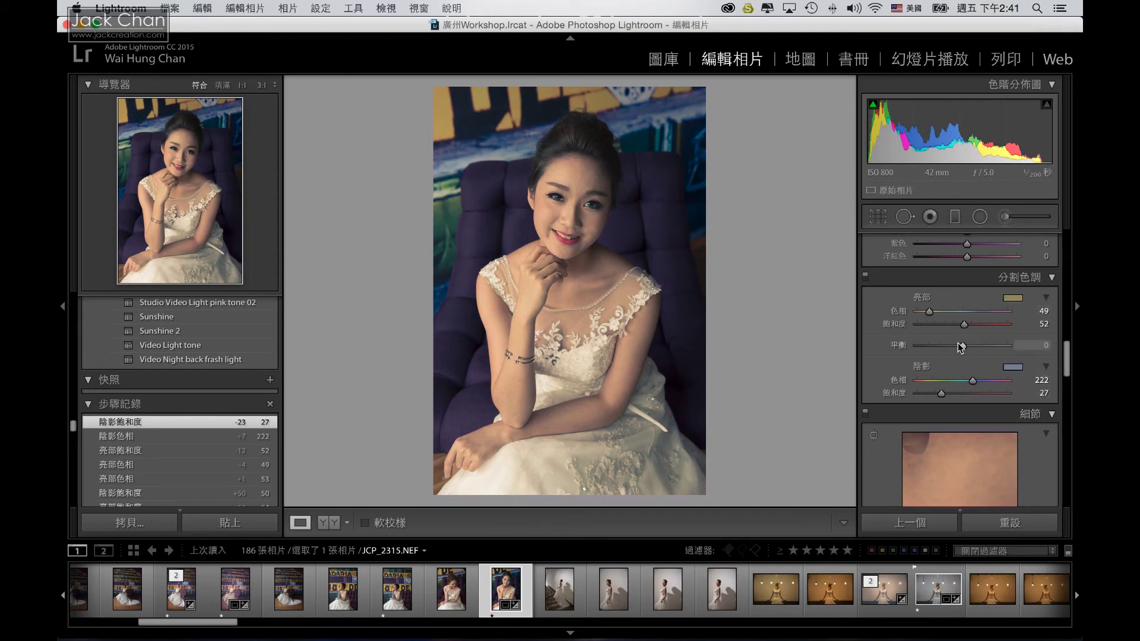
Shift the split-toning balance toward highlights and toggle split toning off and on to compare.
drag(960, 346, 980, 345)
scroll(981, 347, up, 3)
scroll(981, 347, up, 3)
scroll(982, 350, up, 4)
scroll(983, 350, down, 2)
scroll(981, 350, down, 1)
scroll(978, 350, down, 1)
scroll(975, 350, down, 1)
scroll(976, 350, down, 3)
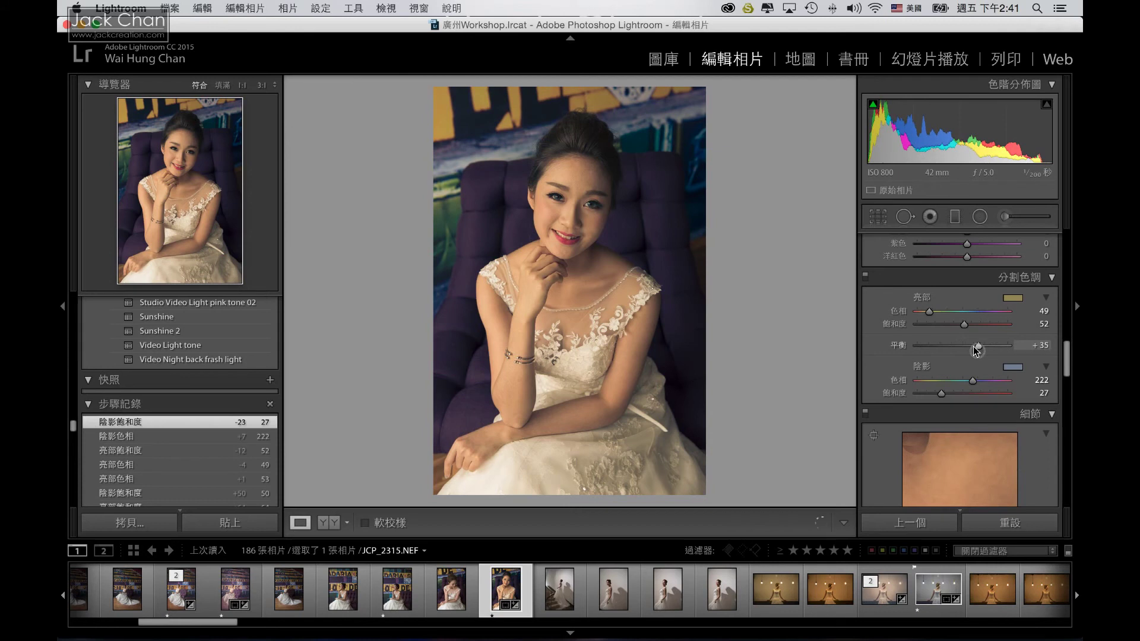
click(865, 276)
click(865, 276)
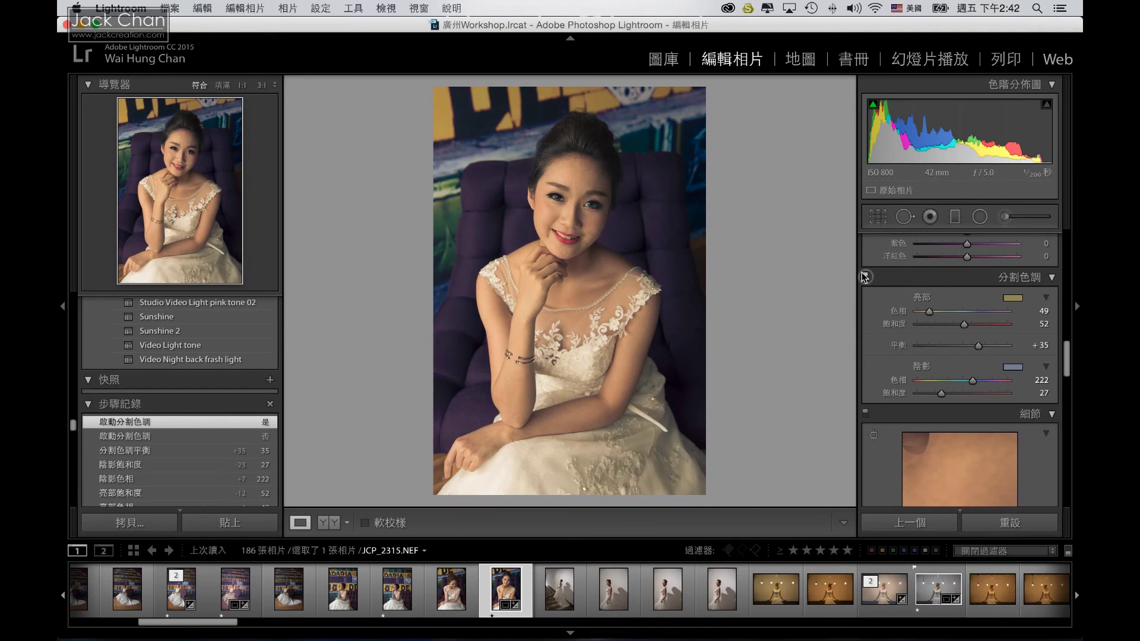
click(864, 276)
click(865, 277)
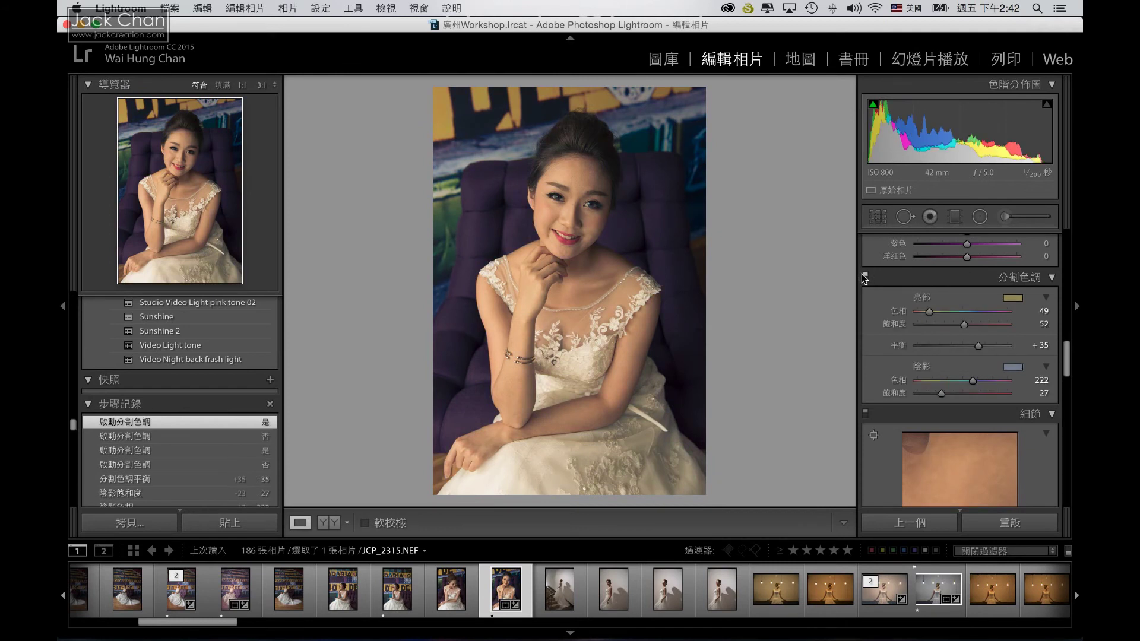
Reset highlight hue and saturation, balance, and shadow hue and saturation all to 0.
double_click(959, 324)
double_click(928, 311)
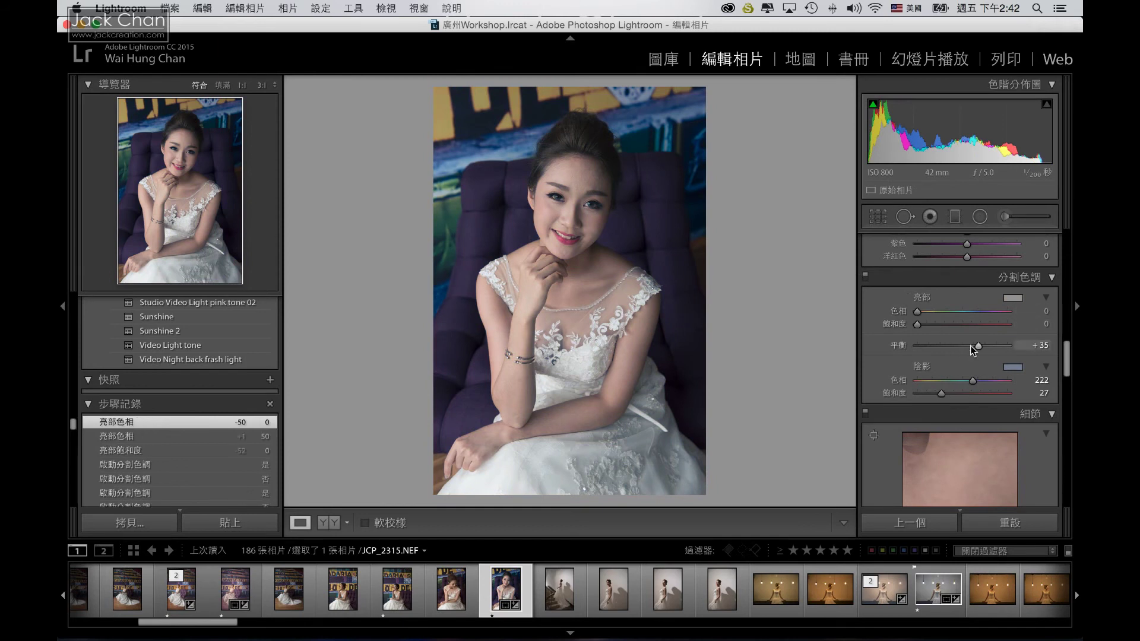
double_click(977, 345)
double_click(972, 380)
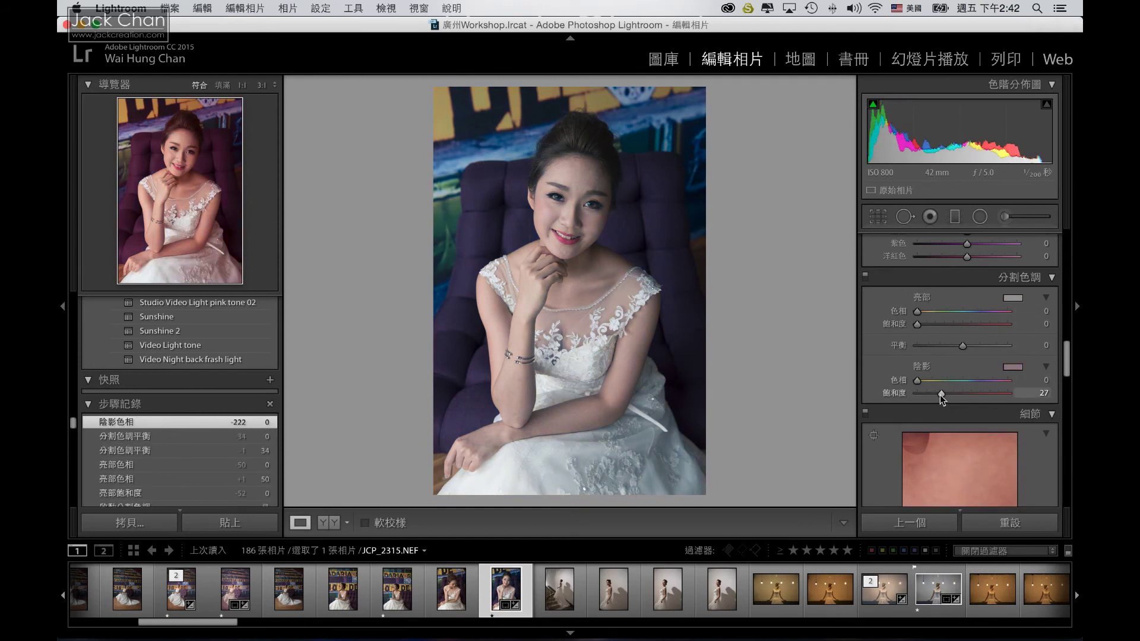
drag(941, 397, 941, 393)
double_click(941, 393)
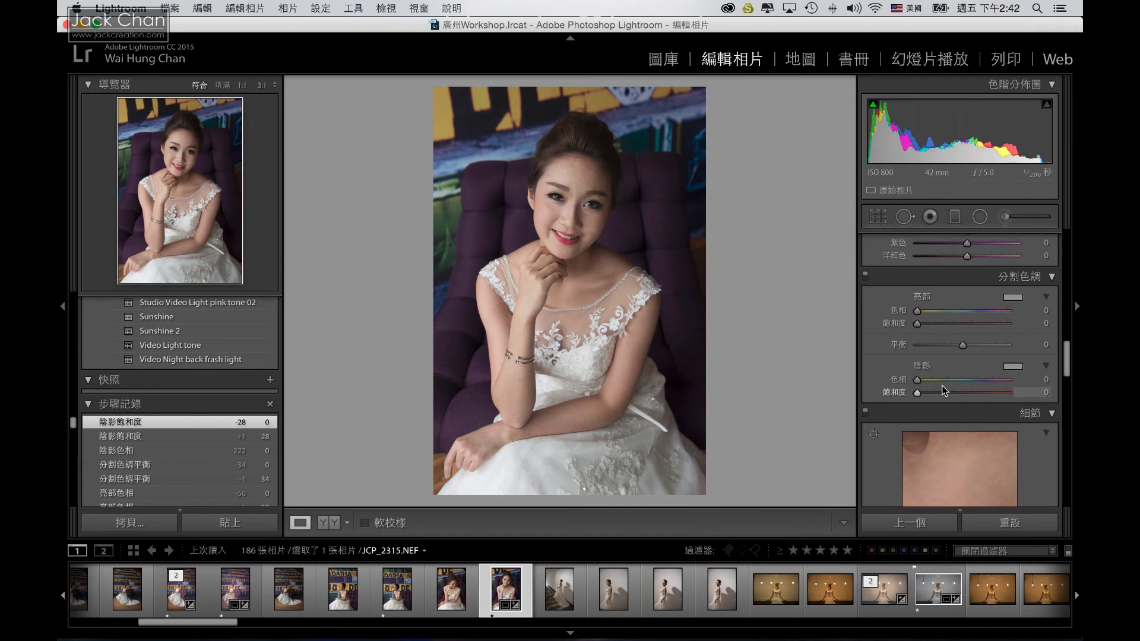
scroll(941, 386, down, 5)
scroll(932, 377, up, 1)
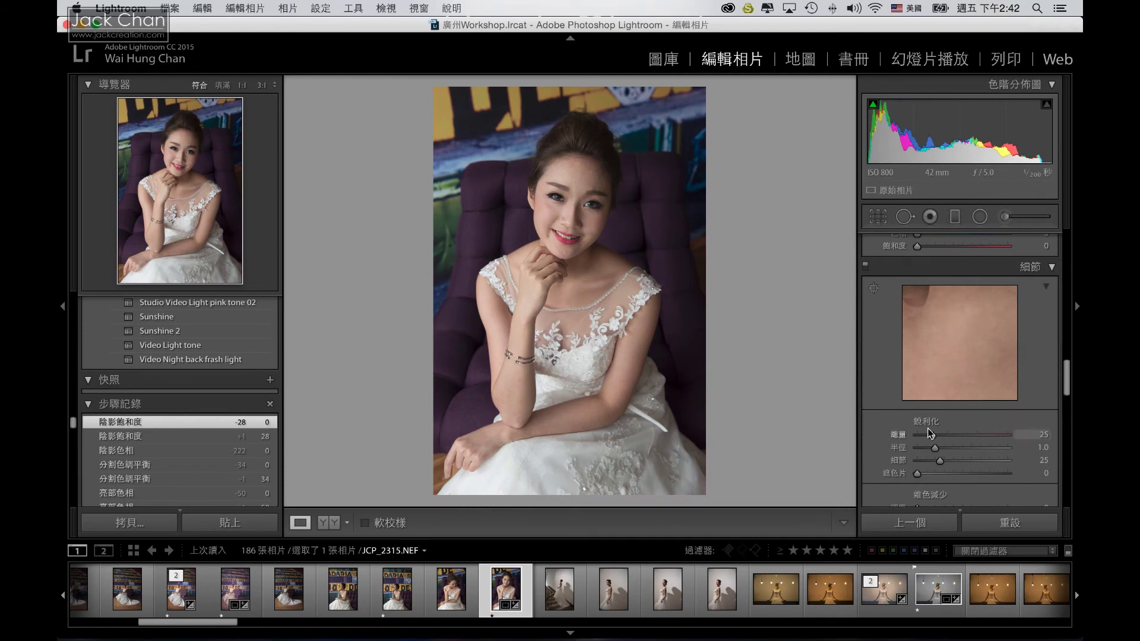
Try sharpening amounts from 19 to 90 while checking the lace and eye in the detail preview.
drag(930, 434, 924, 439)
drag(921, 439, 934, 435)
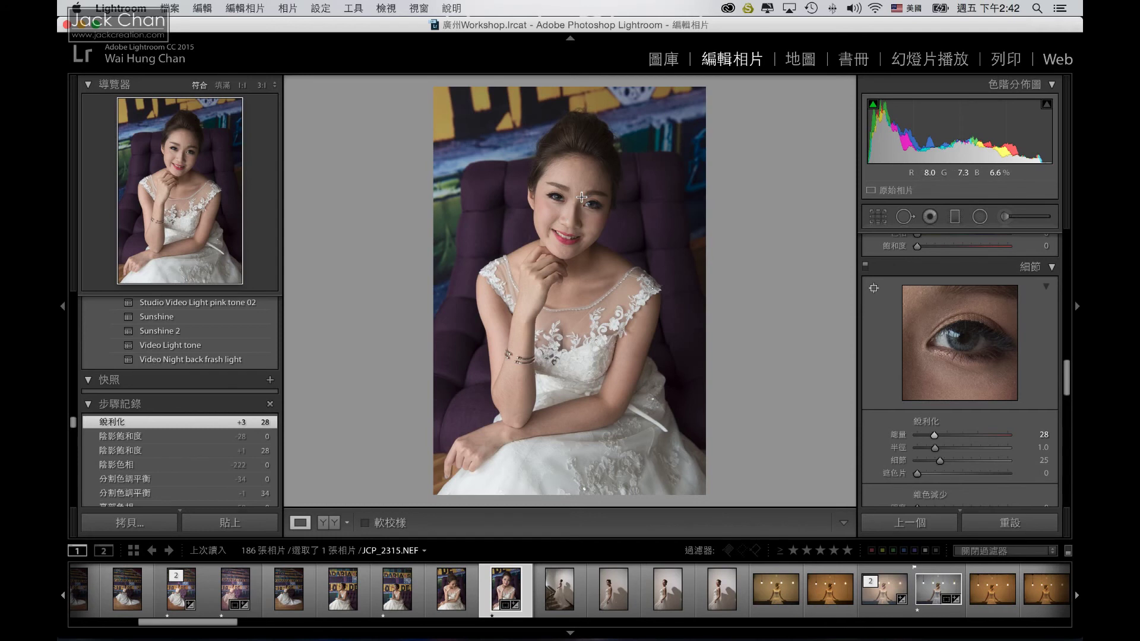
click(638, 276)
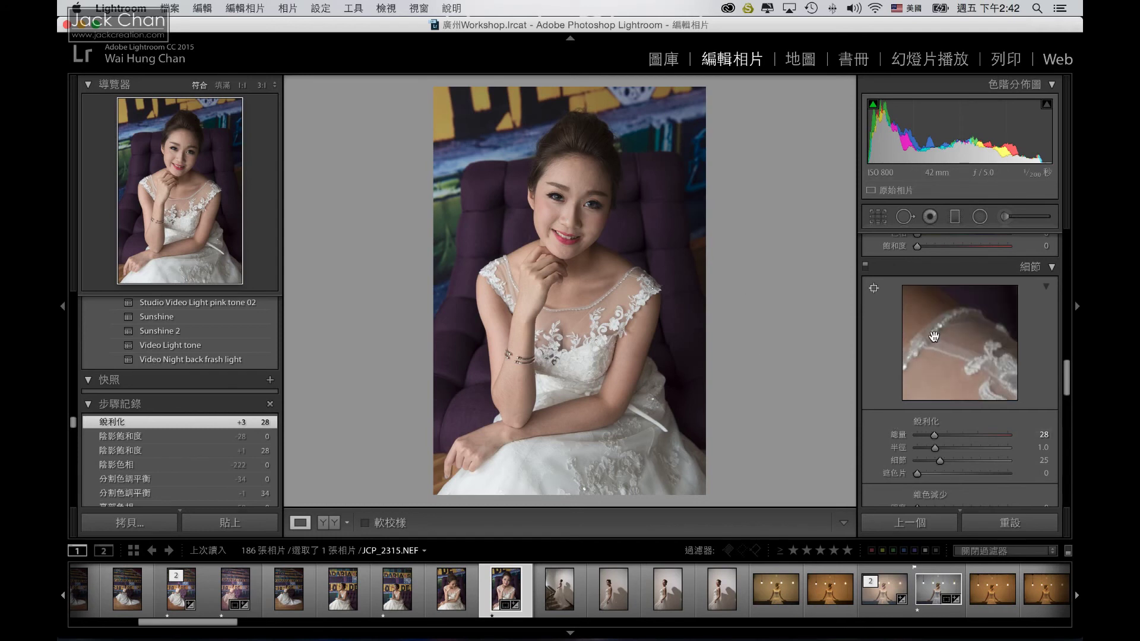
drag(933, 327, 926, 311)
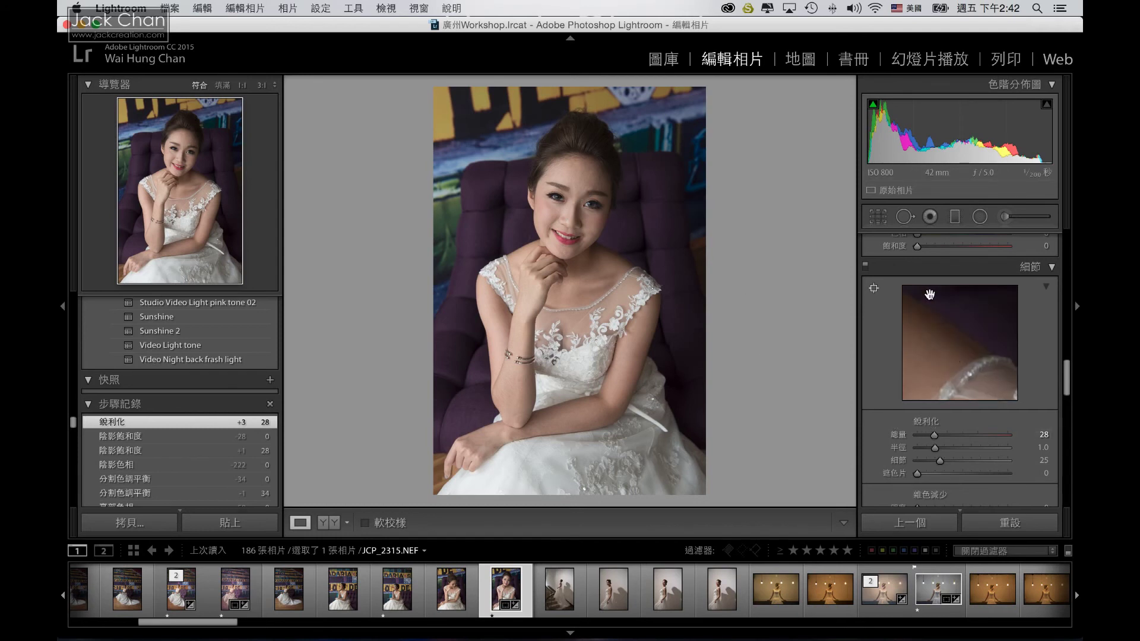
drag(956, 316, 957, 374)
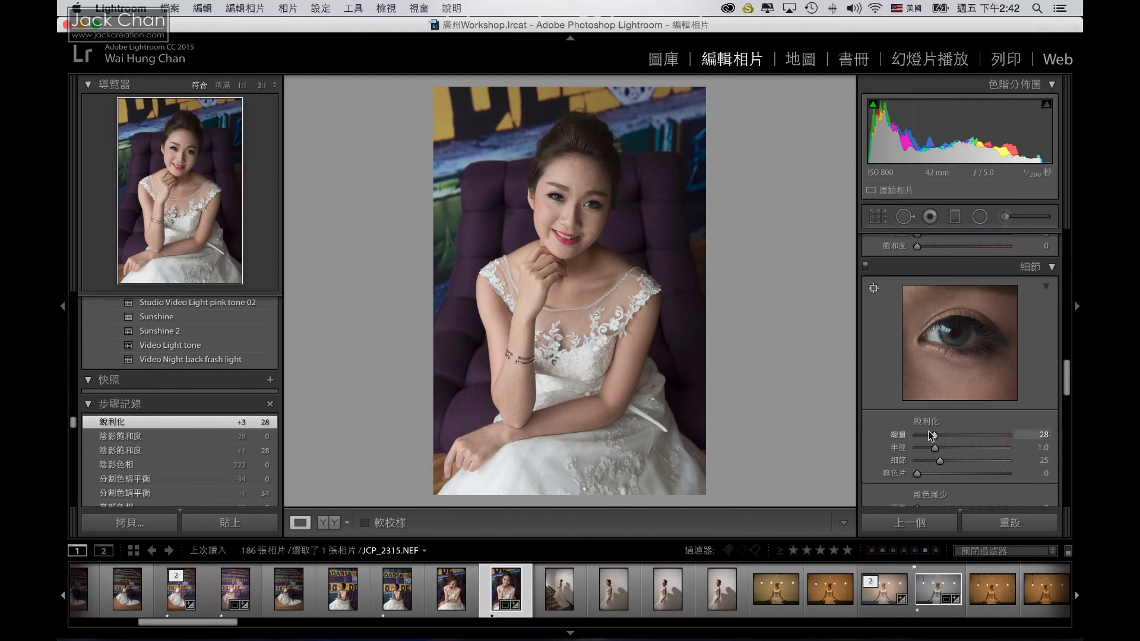
mouse_move(933, 436)
mouse_down()
mouse_move(956, 438)
mouse_move(928, 435)
mouse_up()
drag(926, 364, 942, 328)
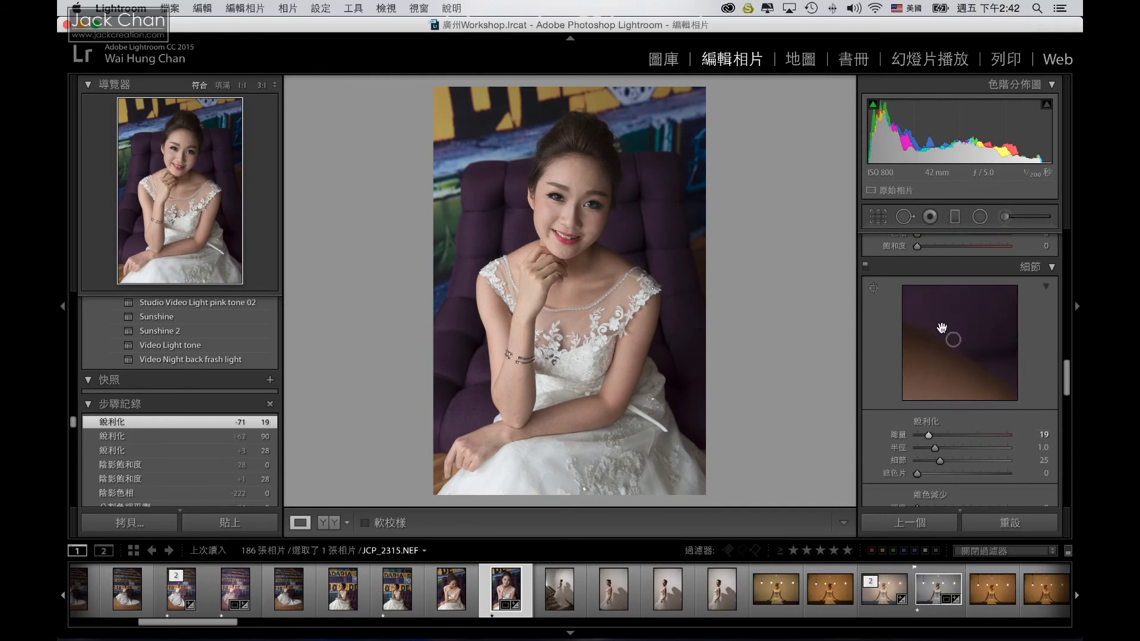
drag(998, 386, 942, 340)
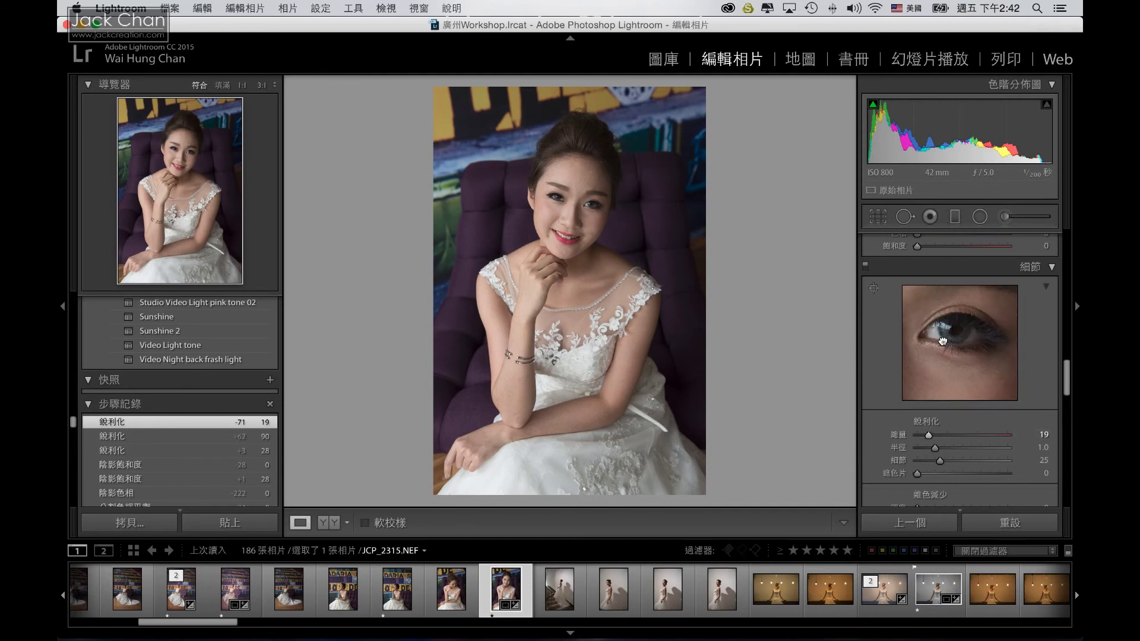
mouse_move(928, 435)
mouse_down()
mouse_move(1012, 439)
mouse_move(939, 437)
mouse_move(1007, 437)
mouse_move(941, 437)
mouse_move(1003, 437)
mouse_move(950, 436)
mouse_move(990, 435)
mouse_up()
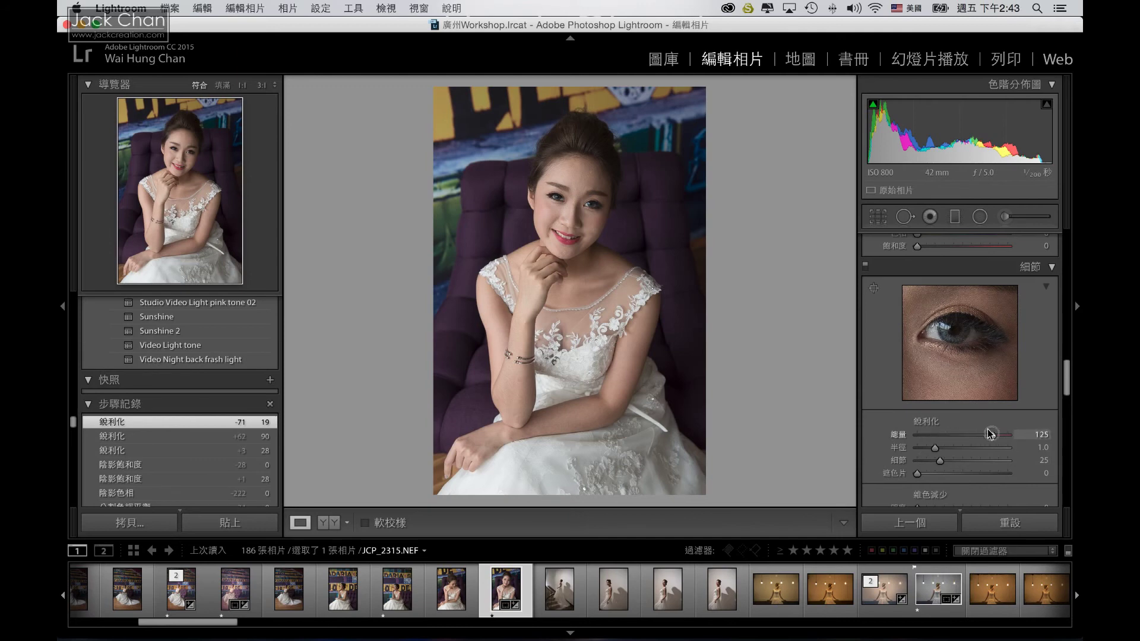
Push sharpening to 125 at 1:1, then reset Amount and Detail to 25.
click(590, 216)
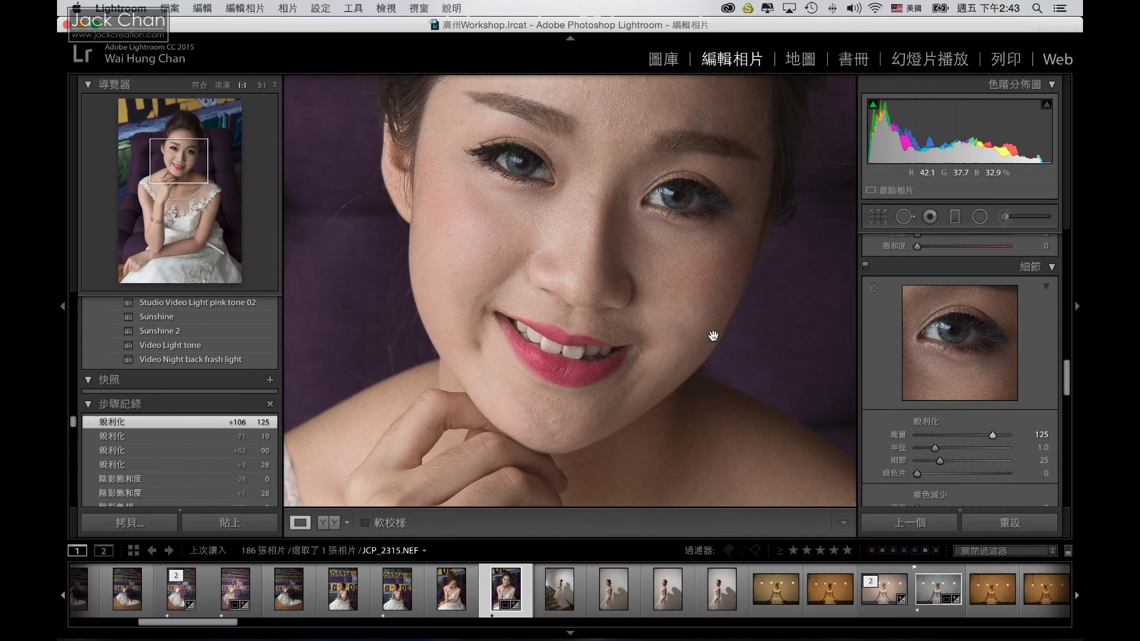
drag(992, 435, 947, 437)
double_click(945, 435)
scroll(950, 442, down, 1)
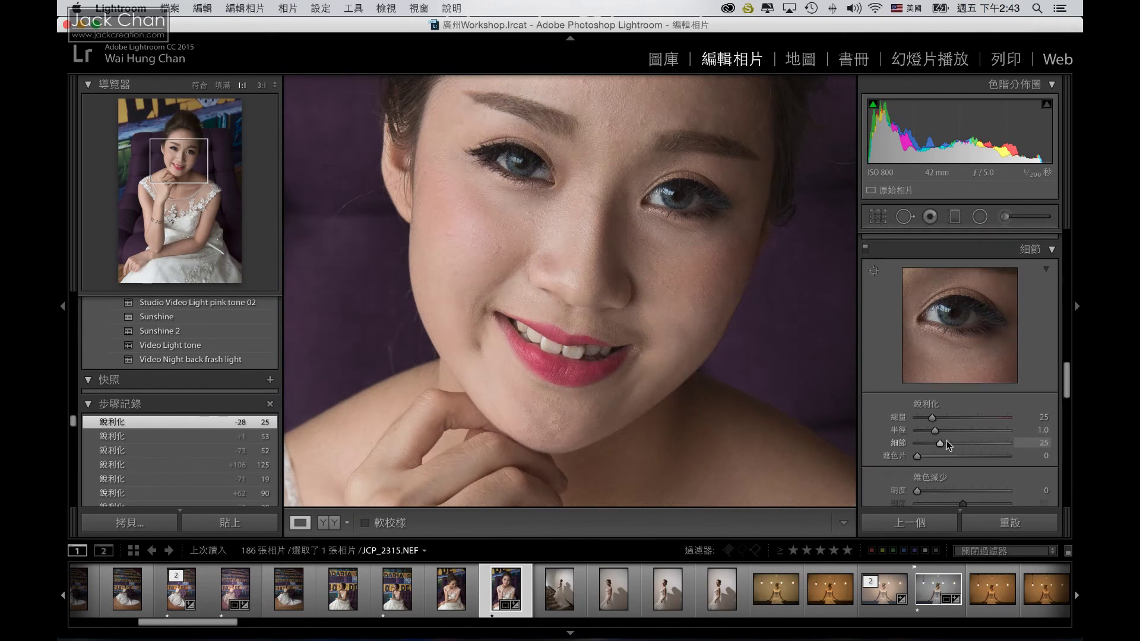
mouse_move(936, 439)
mouse_down()
mouse_move(988, 445)
mouse_move(960, 445)
mouse_up()
double_click(960, 444)
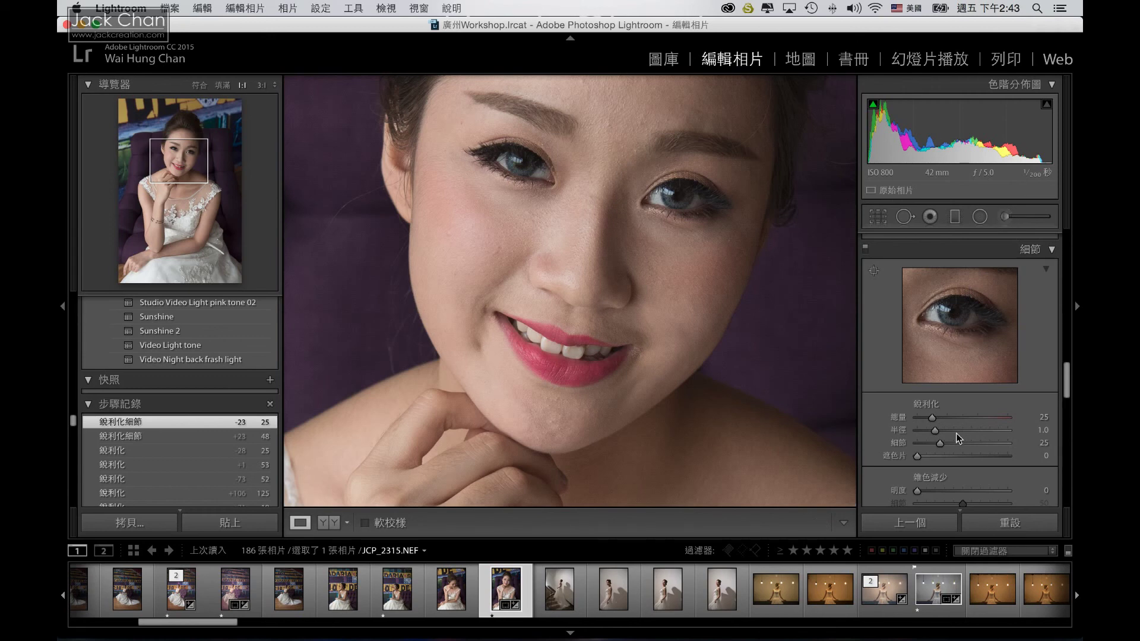
scroll(956, 433, down, 2)
scroll(956, 433, down, 2)
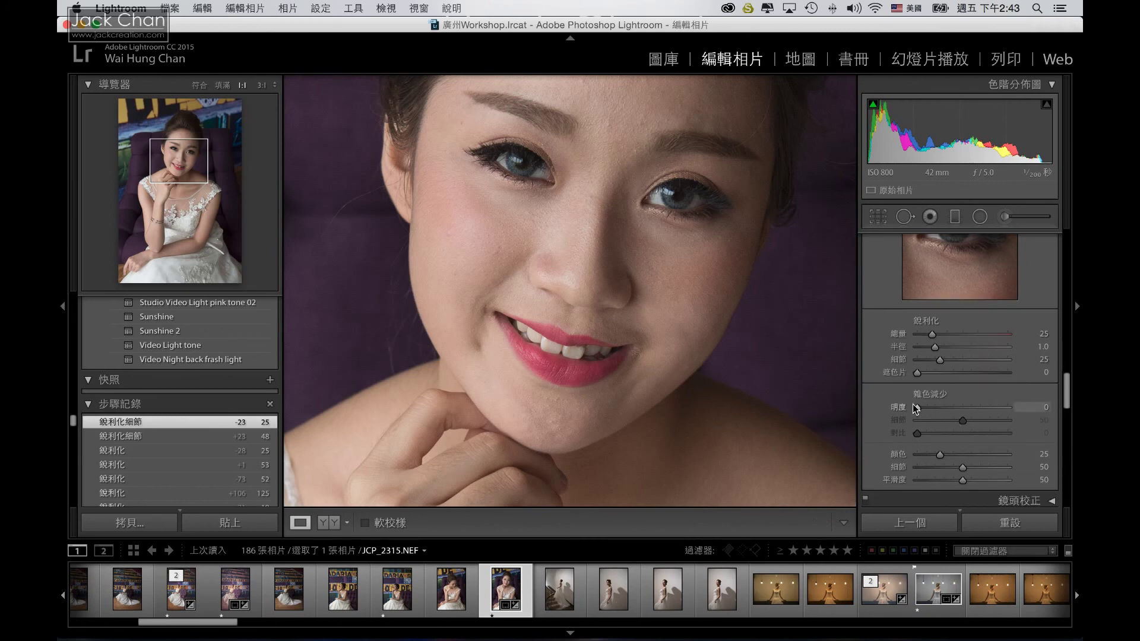
mouse_move(957, 241)
mouse_down()
mouse_move(957, 261)
mouse_move(967, 245)
mouse_up()
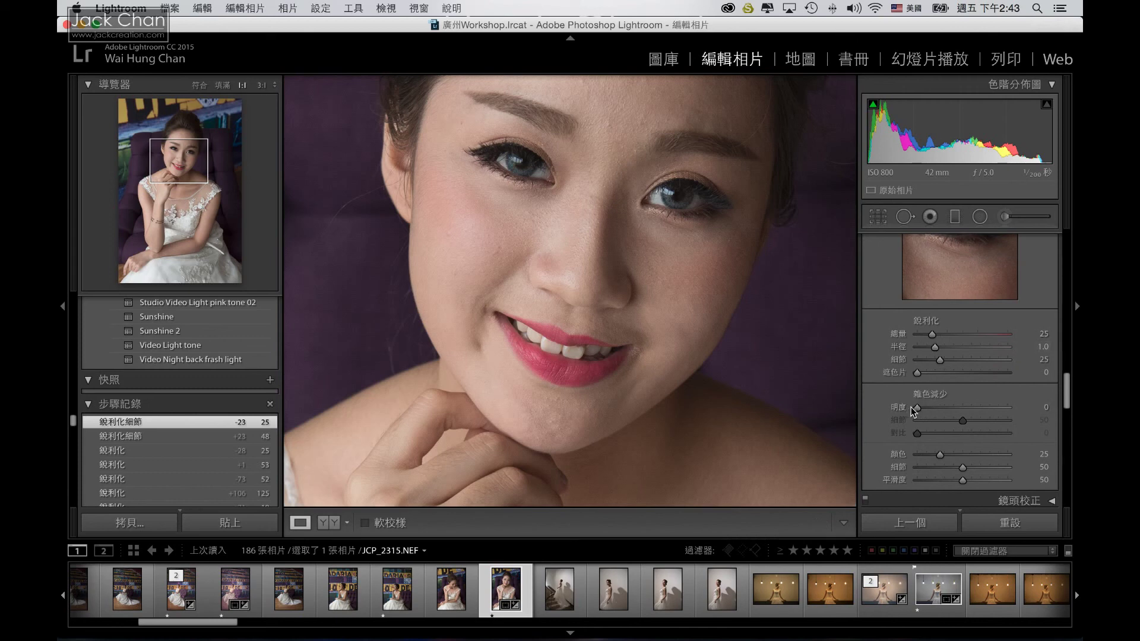
drag(957, 262, 959, 262)
drag(947, 264, 941, 254)
drag(916, 408, 945, 408)
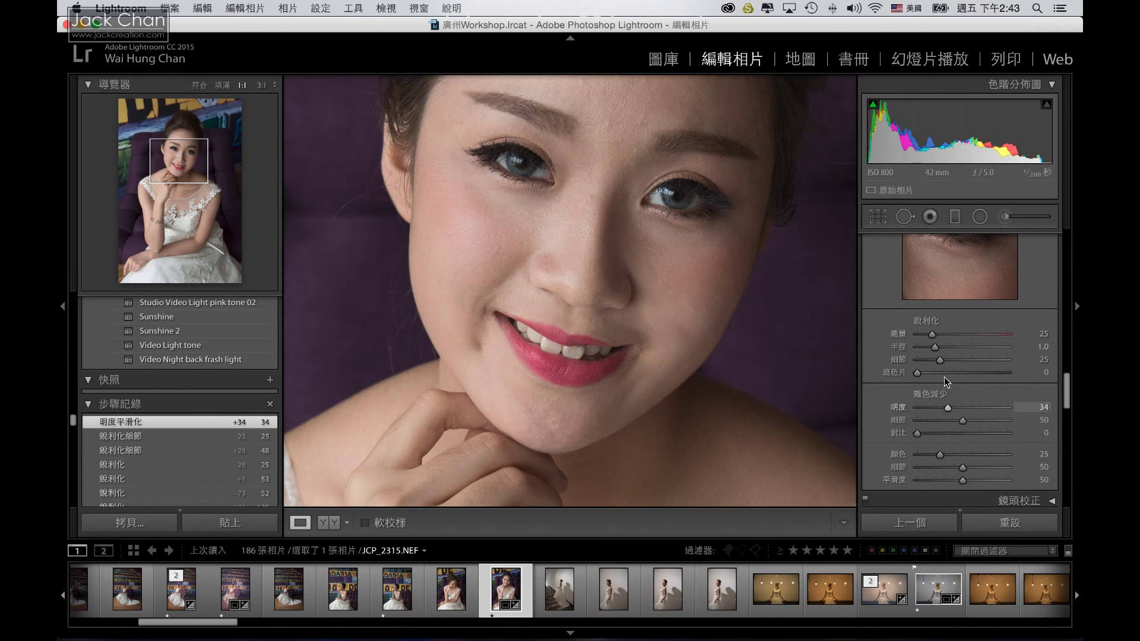
click(945, 260)
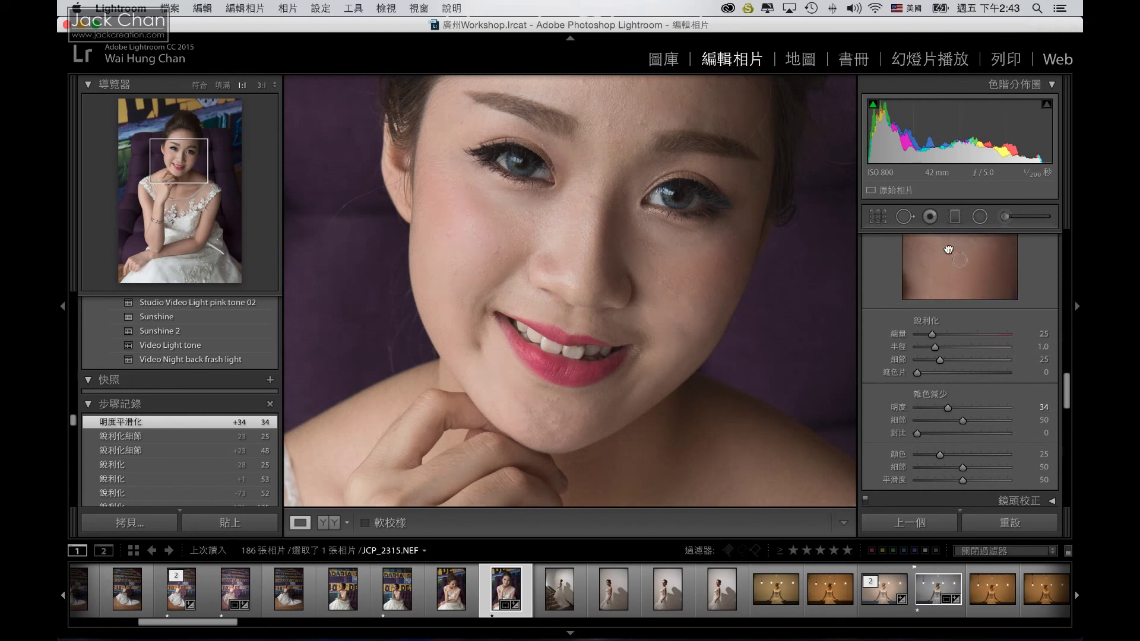
drag(947, 264, 931, 260)
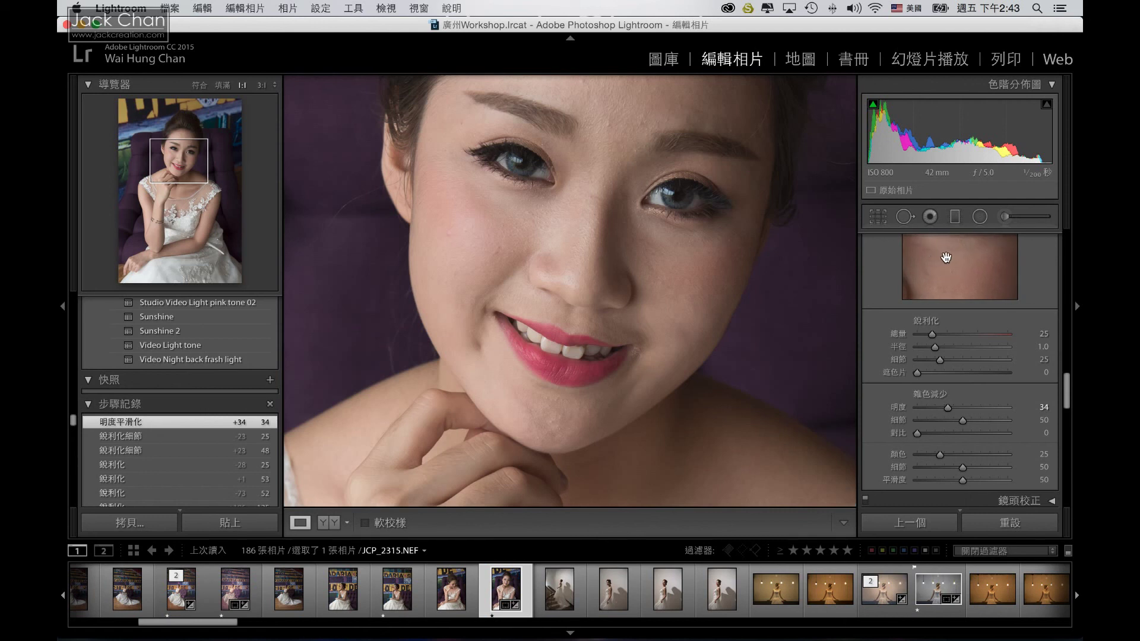
mouse_move(946, 408)
mouse_down()
mouse_move(914, 408)
mouse_move(939, 408)
mouse_up()
mouse_move(950, 248)
mouse_down()
mouse_move(942, 254)
mouse_move(954, 261)
mouse_up()
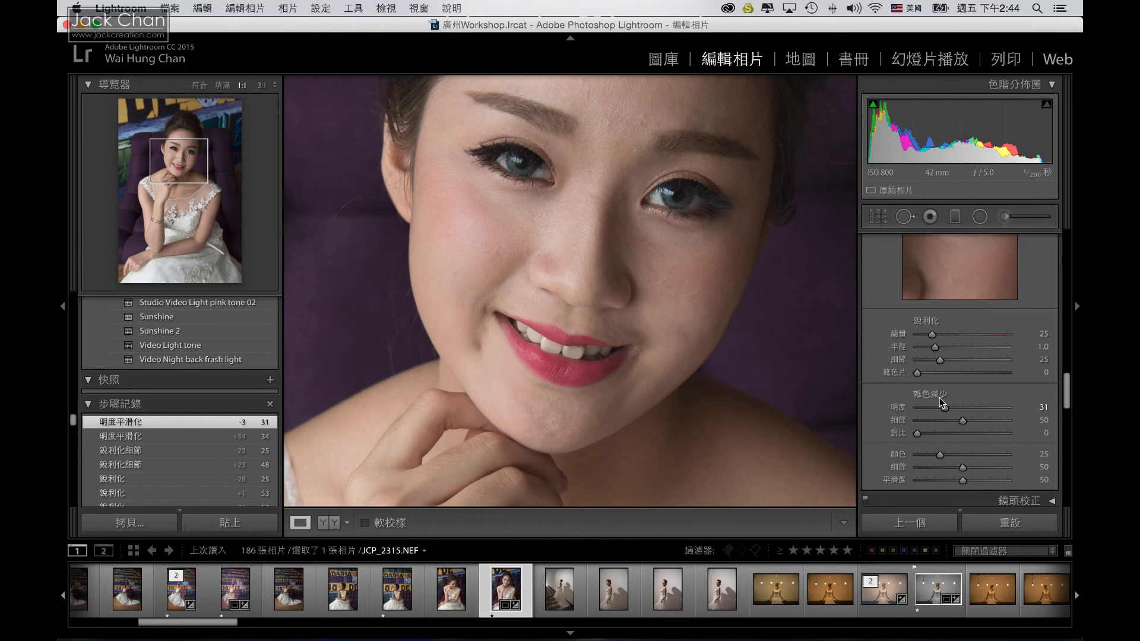
drag(962, 421, 994, 421)
drag(1005, 421, 981, 420)
drag(949, 271, 951, 295)
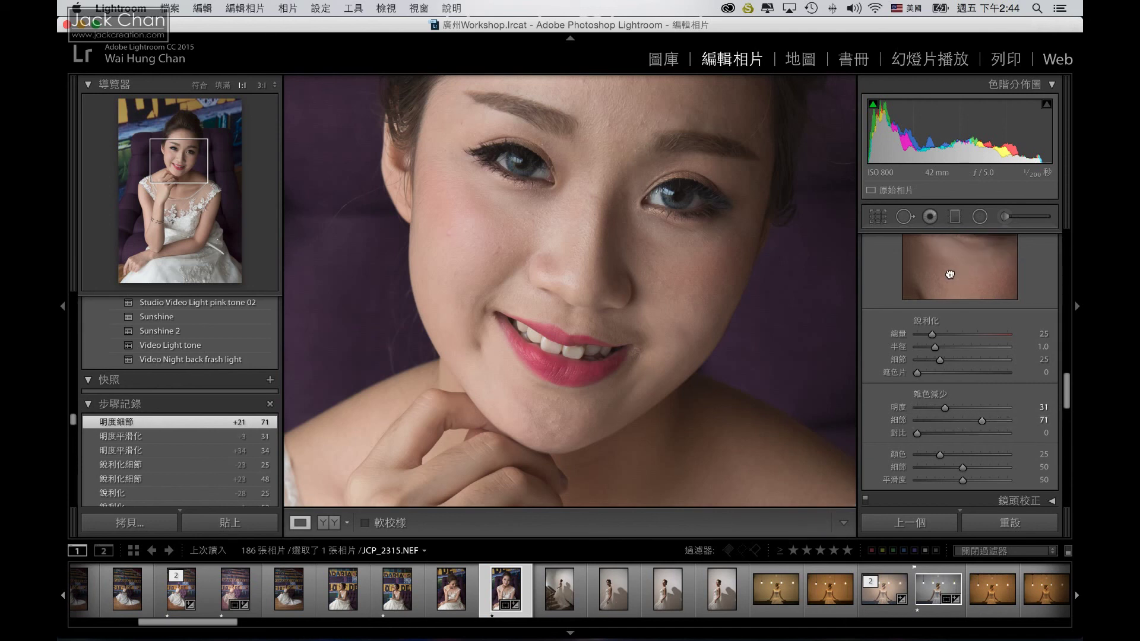
double_click(982, 420)
drag(945, 408, 918, 436)
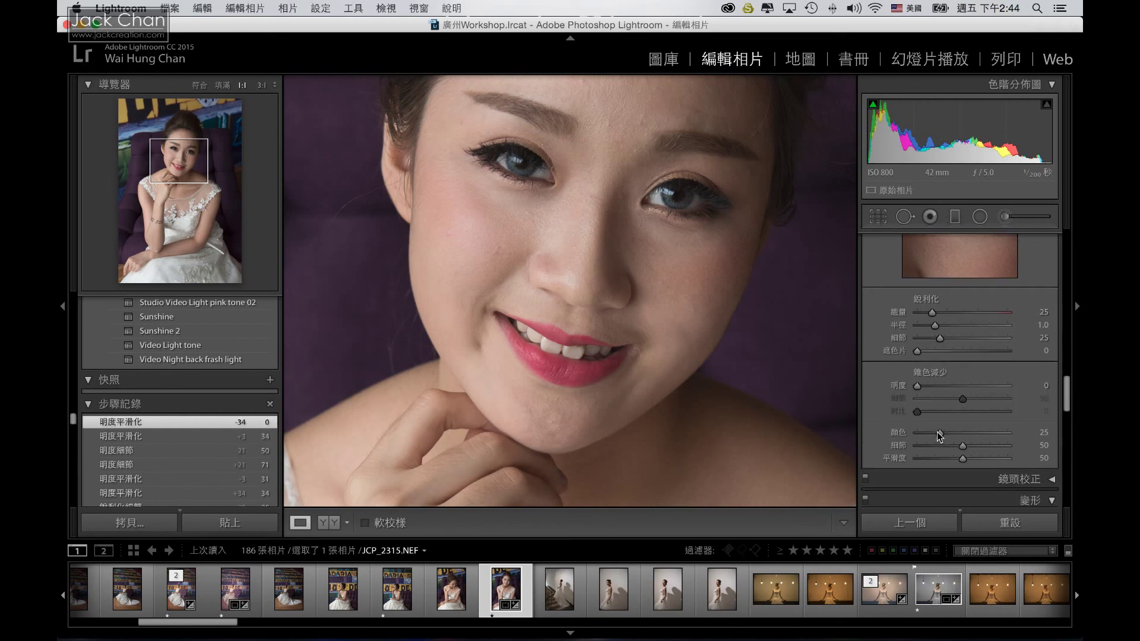
Fit the photo, test Lens Corrections distortion, reset it to 0 and collapse the panel.
scroll(937, 432, down, 3)
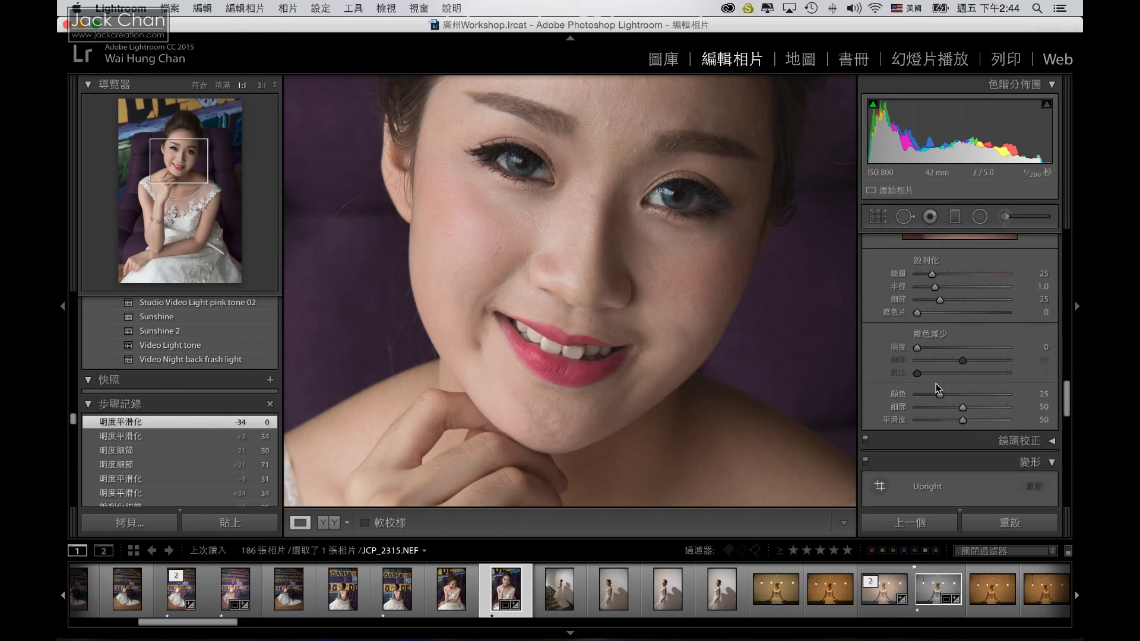
scroll(936, 383, down, 3)
scroll(938, 385, down, 5)
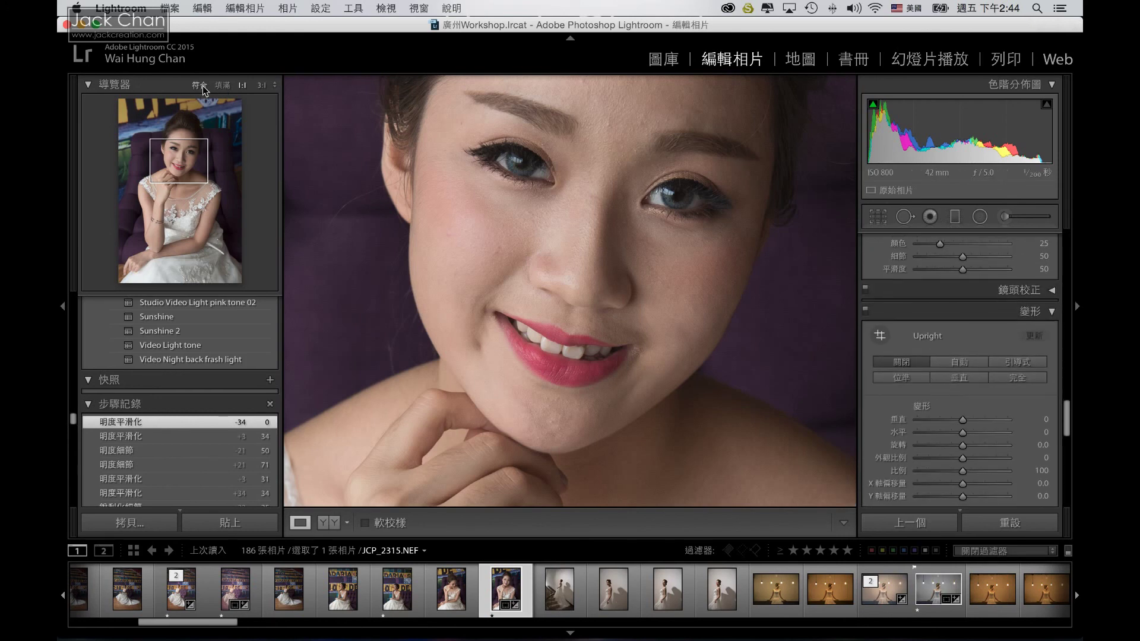
click(588, 248)
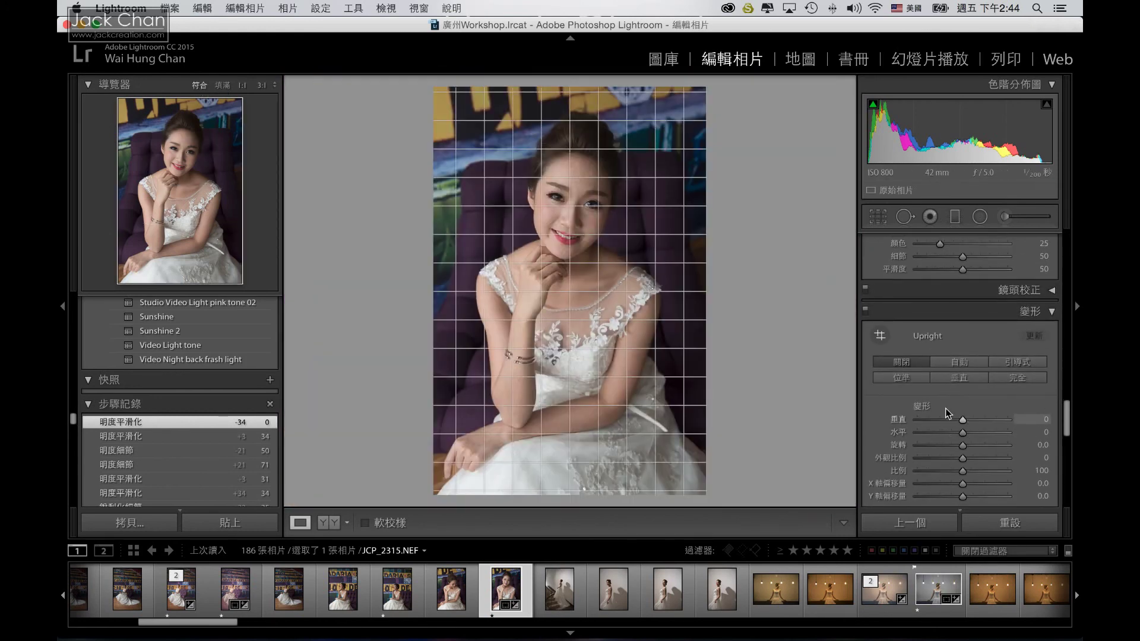
scroll(1017, 320, down, 1)
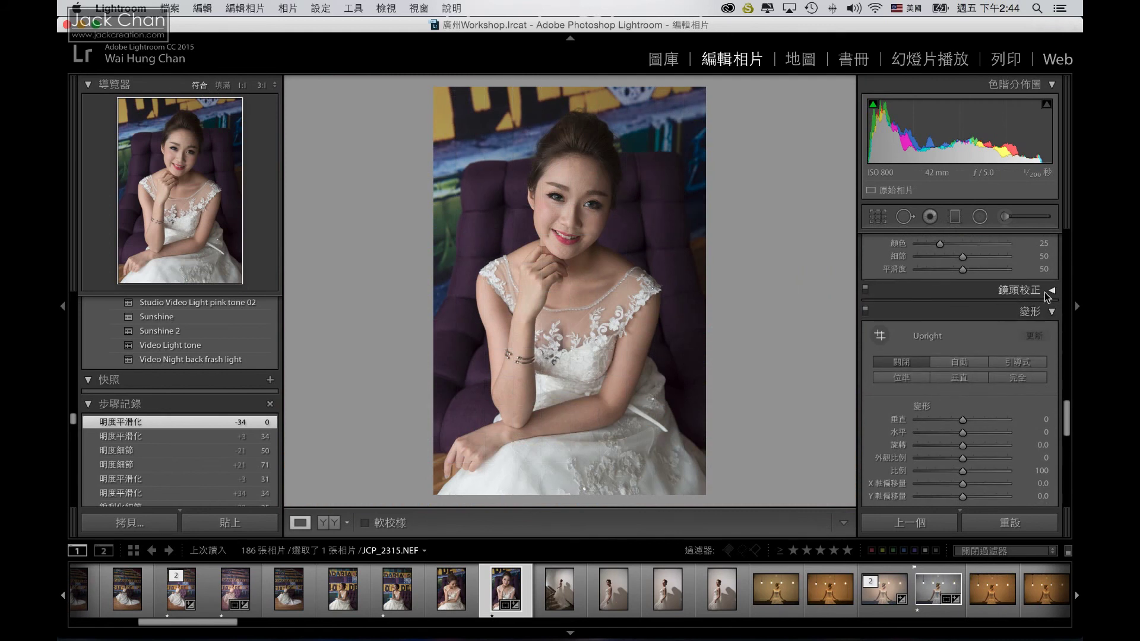
click(1049, 291)
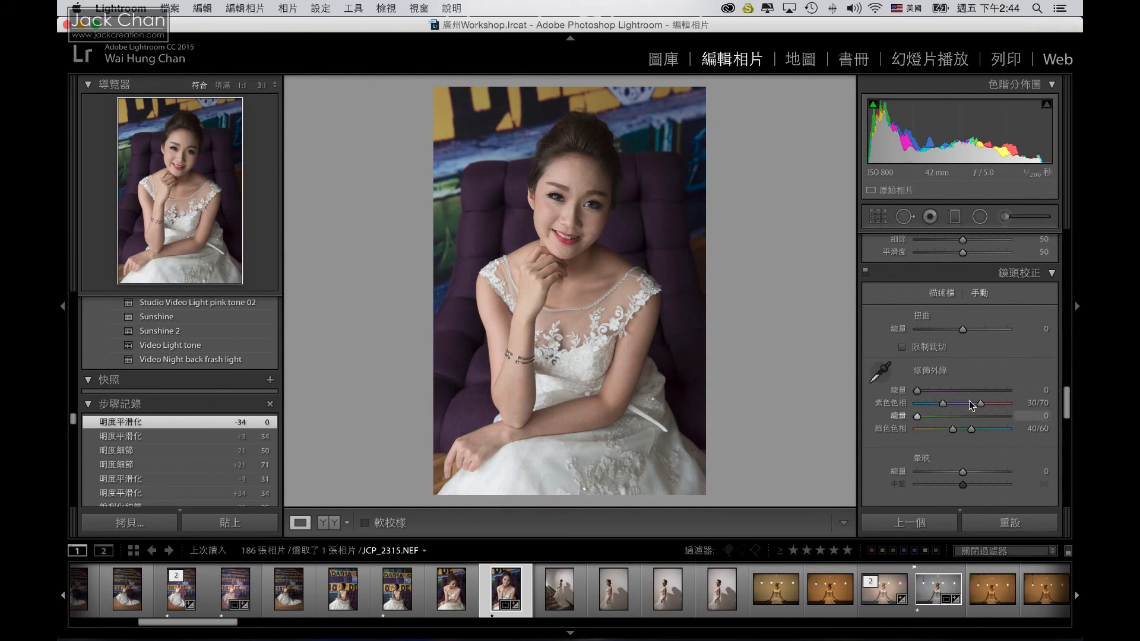
scroll(949, 356, up, 1)
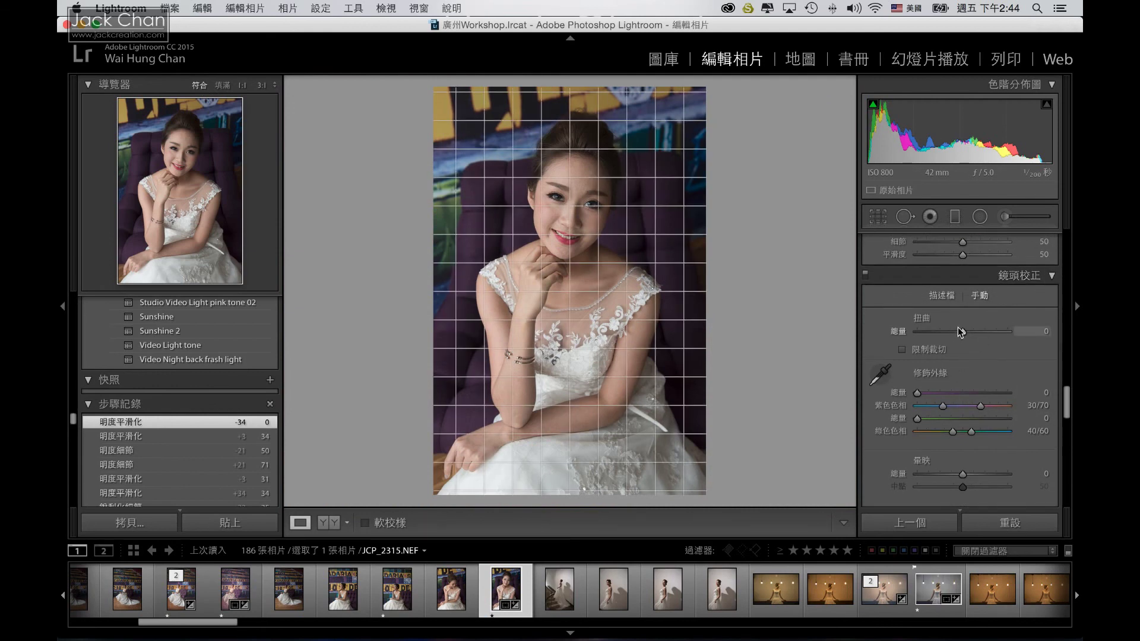
drag(961, 331, 951, 332)
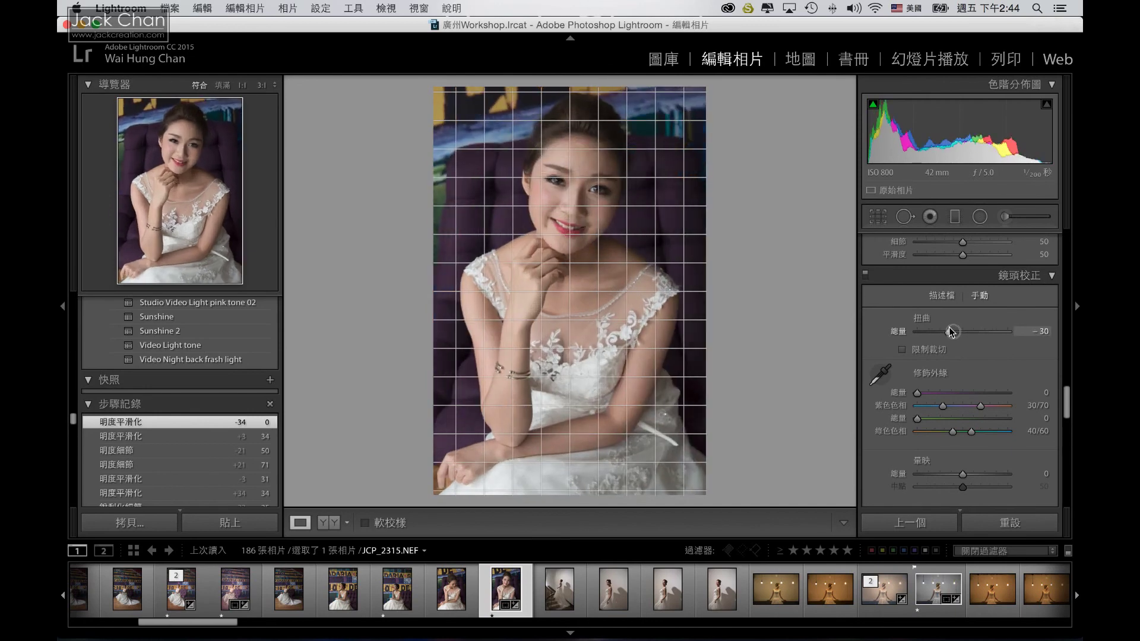
drag(951, 332, 962, 331)
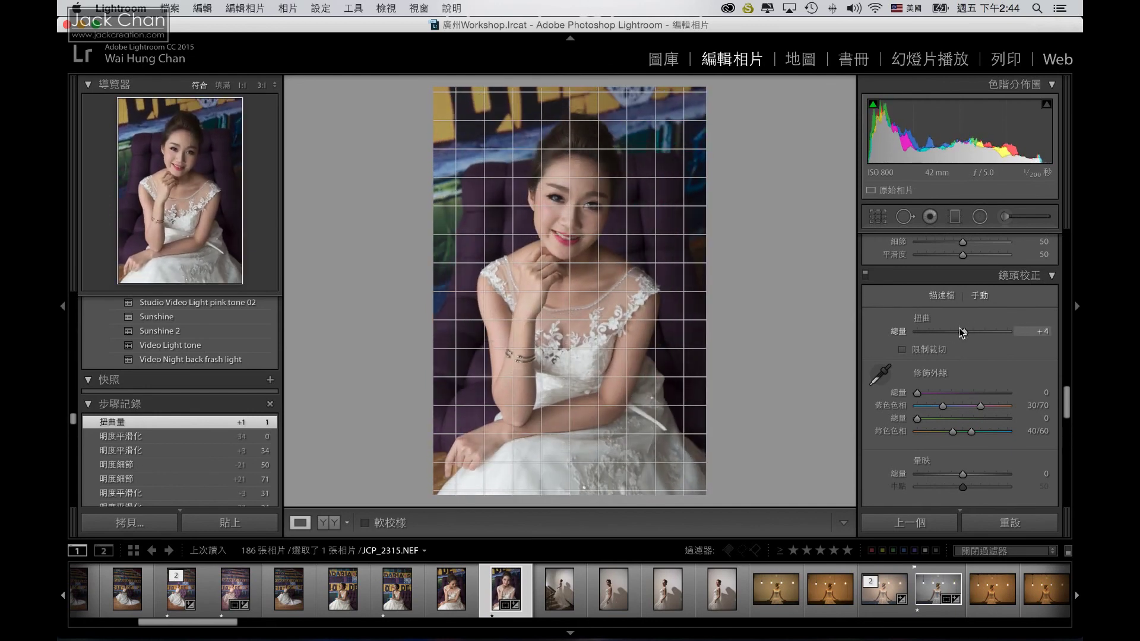
double_click(962, 331)
click(1038, 278)
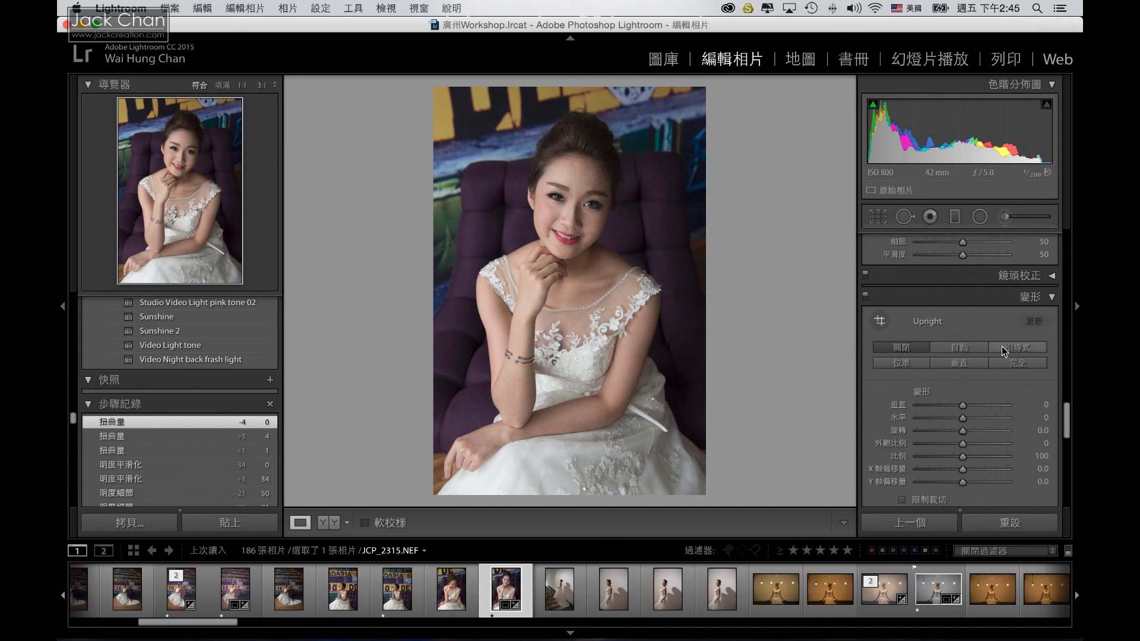
Try Upright Auto then Off, and return Vertical and Horizontal perspective to 0.
click(965, 349)
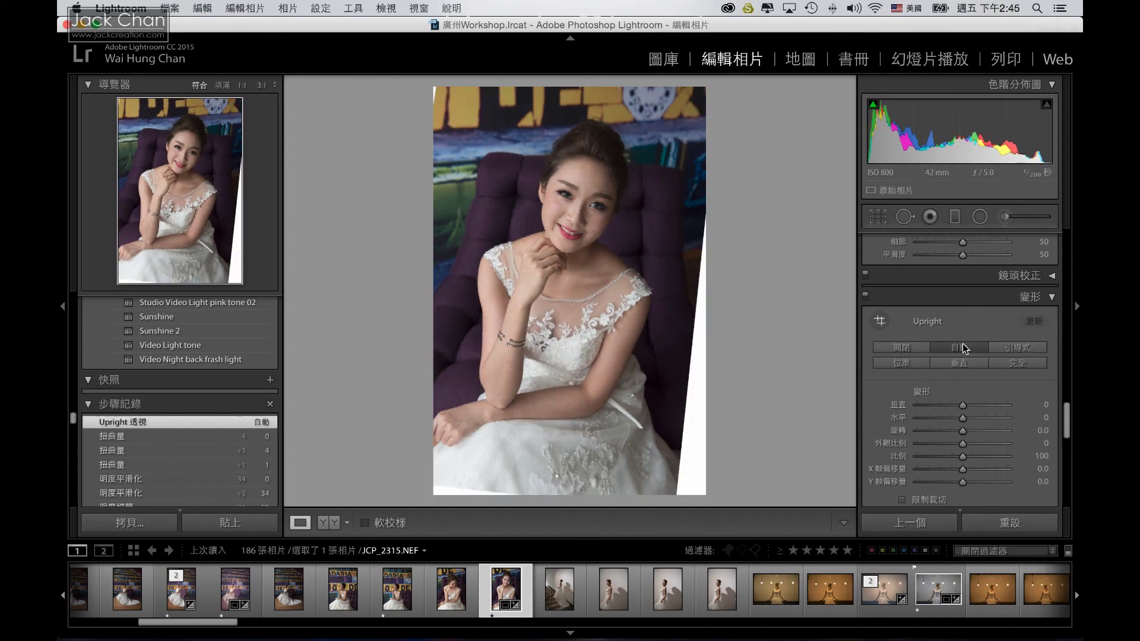
click(898, 350)
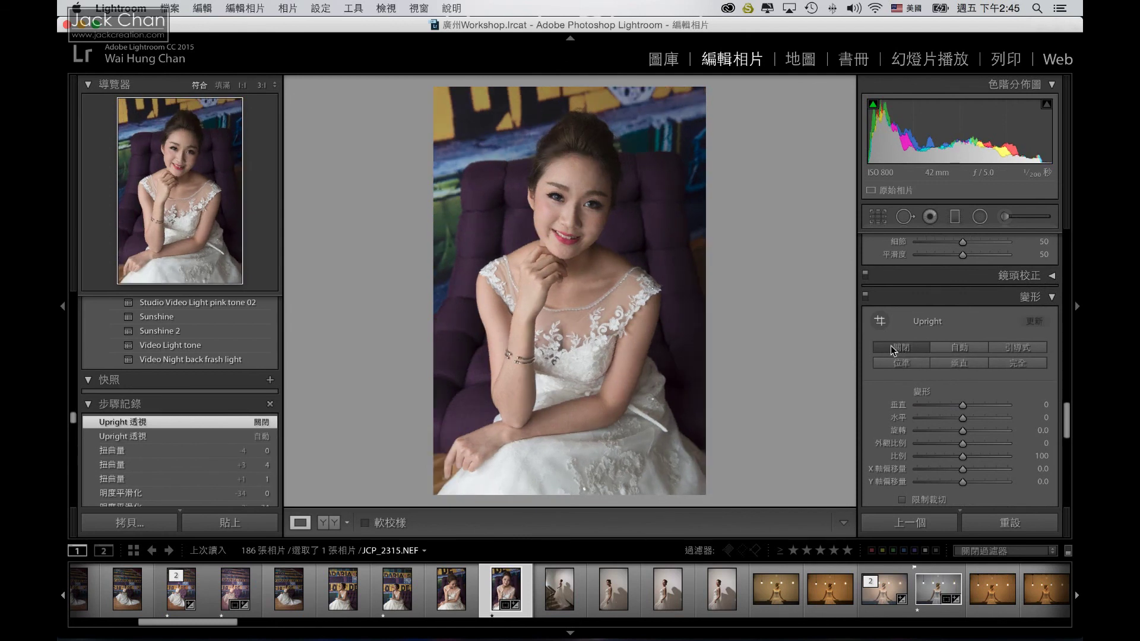
mouse_move(951, 402)
mouse_down()
mouse_move(968, 406)
mouse_move(939, 414)
mouse_up()
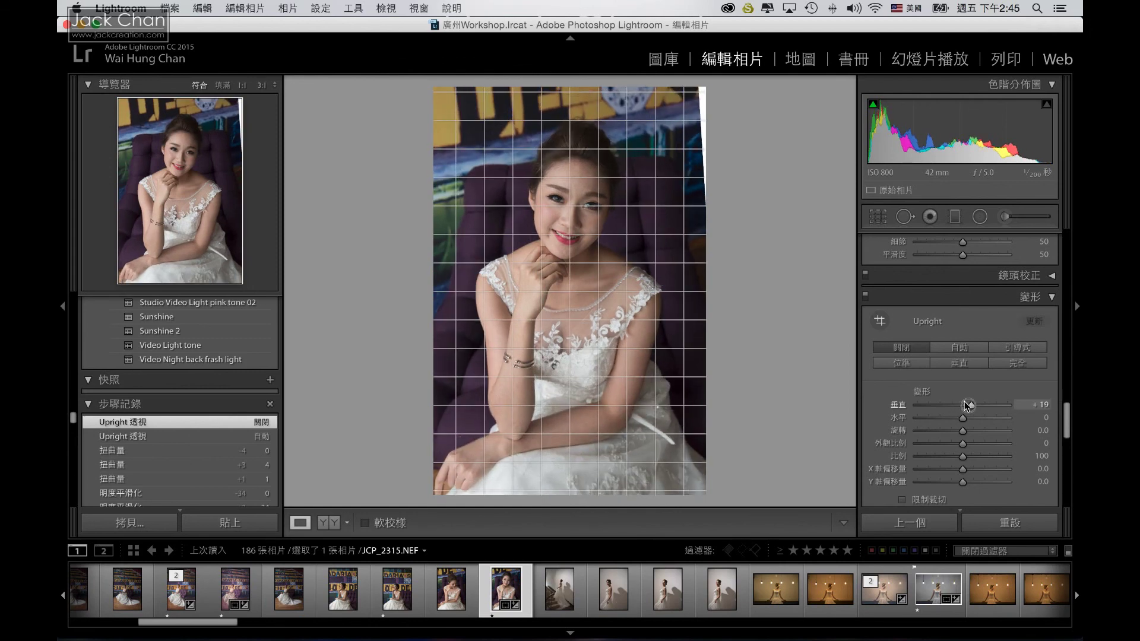
drag(939, 414, 960, 418)
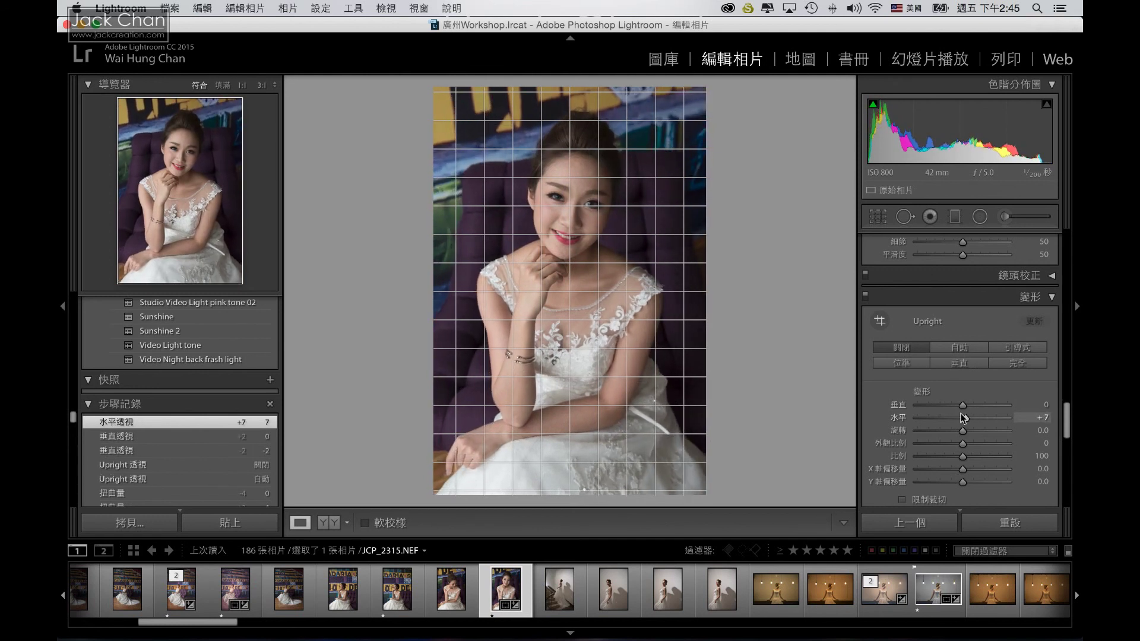
double_click(963, 419)
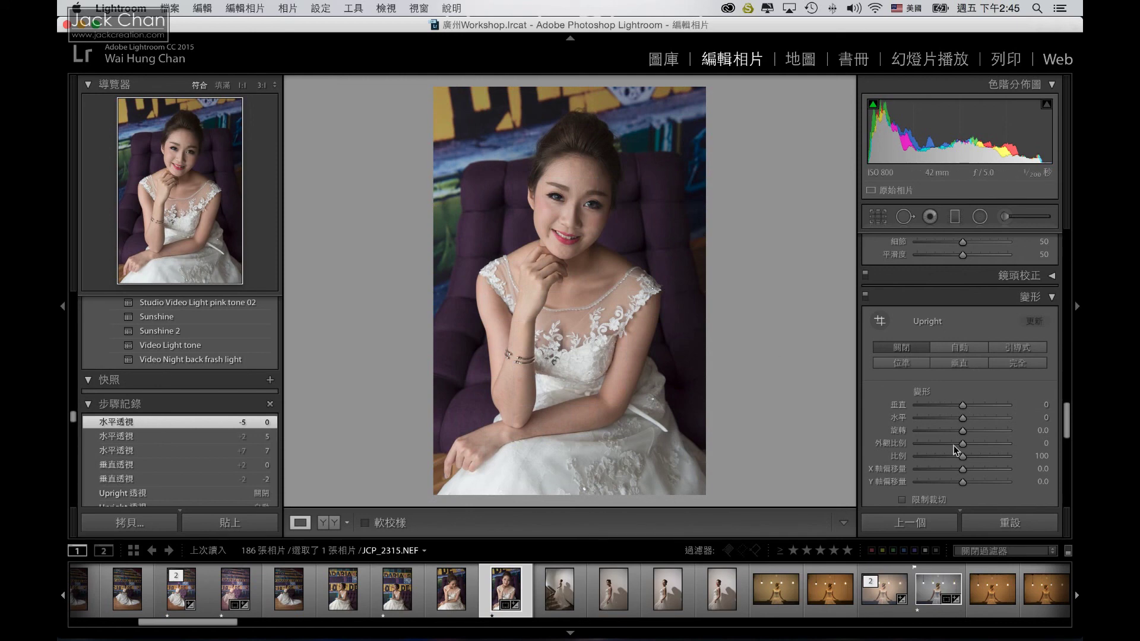
Scroll the right panel down to the Effects post-crop vignetting settings.
scroll(945, 443, down, 3)
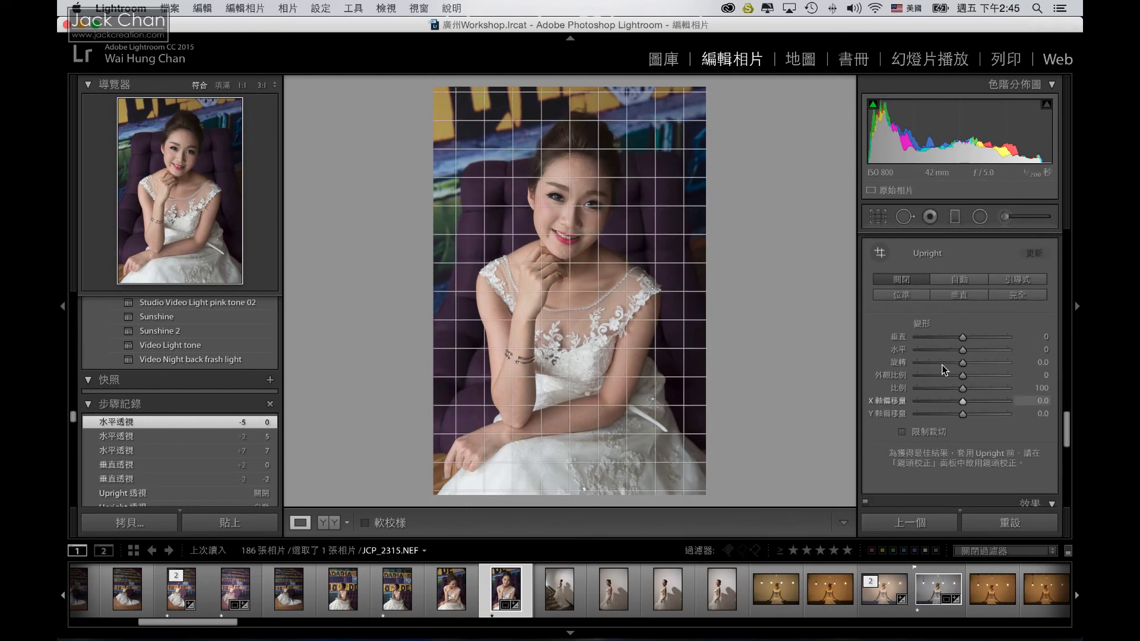
scroll(942, 364, down, 1)
scroll(930, 334, down, 2)
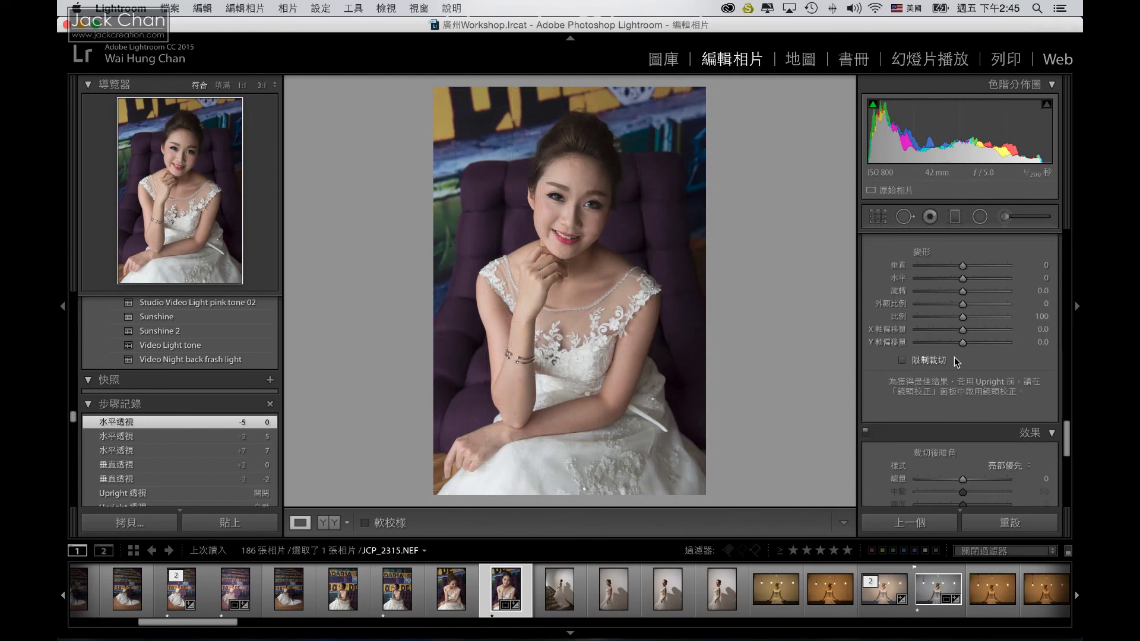
scroll(952, 355, down, 1)
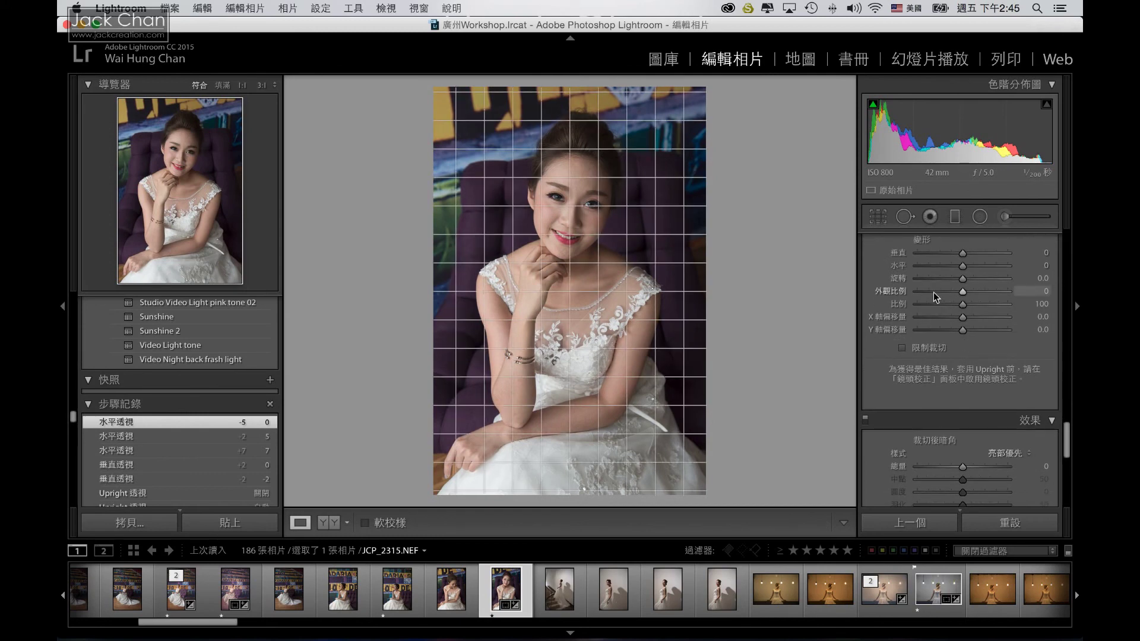
scroll(964, 334, up, 5)
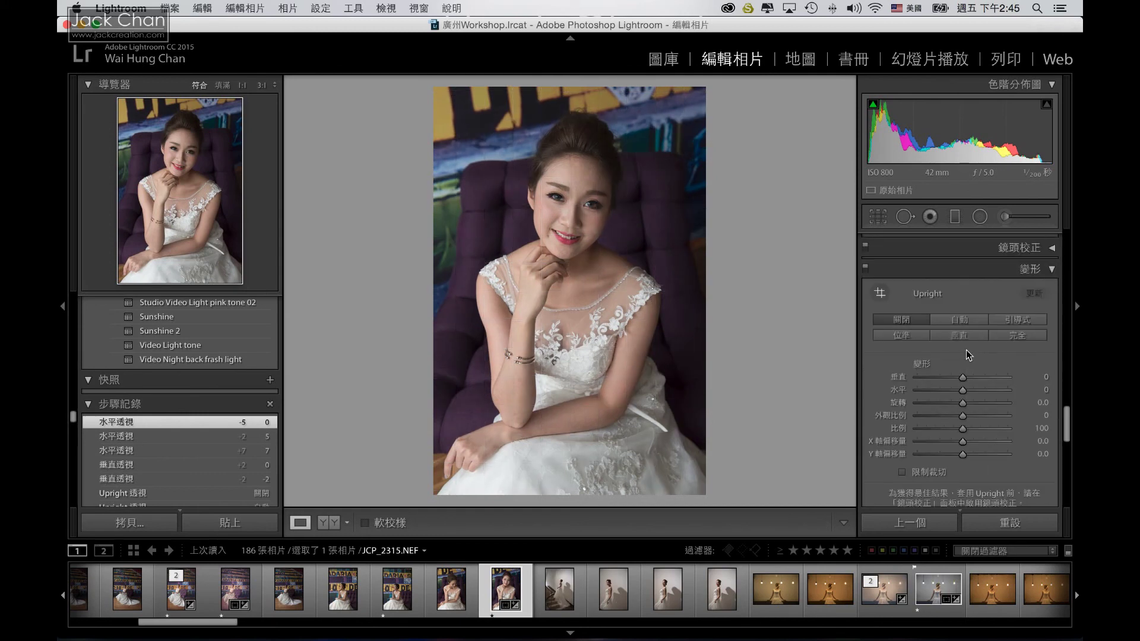
scroll(967, 351, down, 2)
scroll(967, 352, down, 2)
scroll(967, 351, down, 2)
scroll(967, 351, down, 3)
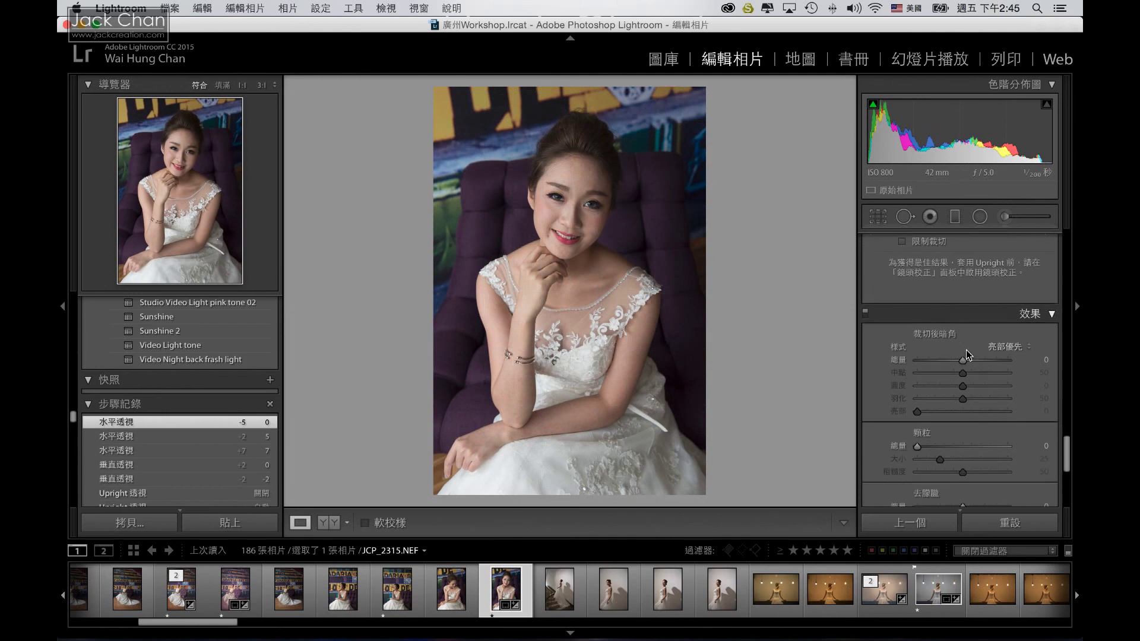
scroll(967, 347, down, 1)
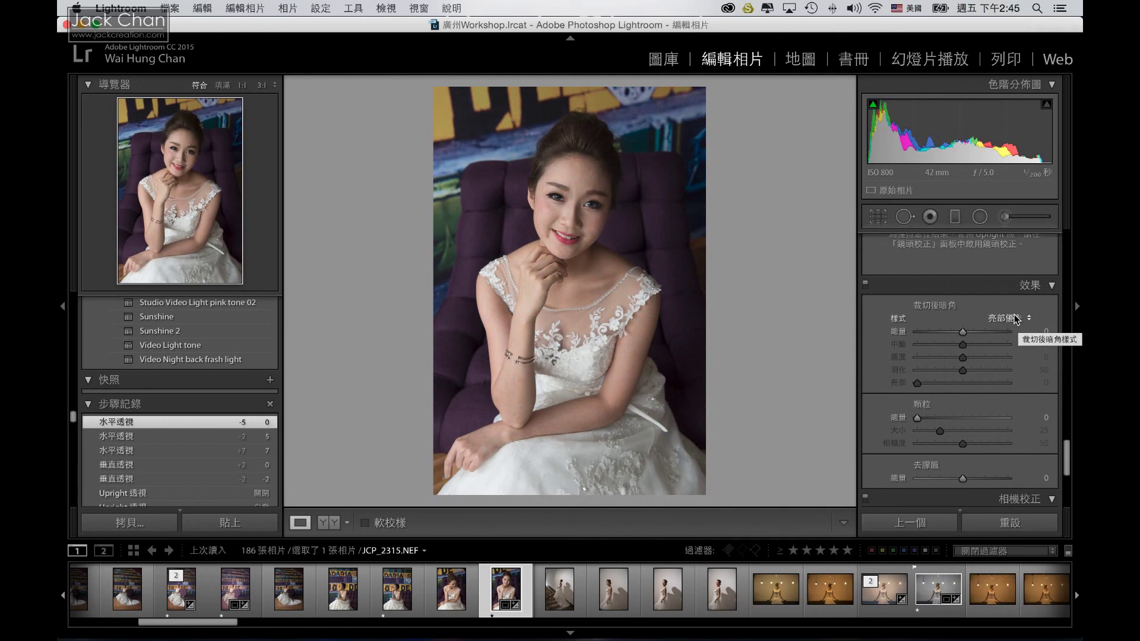
Try vignette amount and midpoint values, set Midpoint to 0 and reset Roundness to 0.
drag(961, 330, 933, 331)
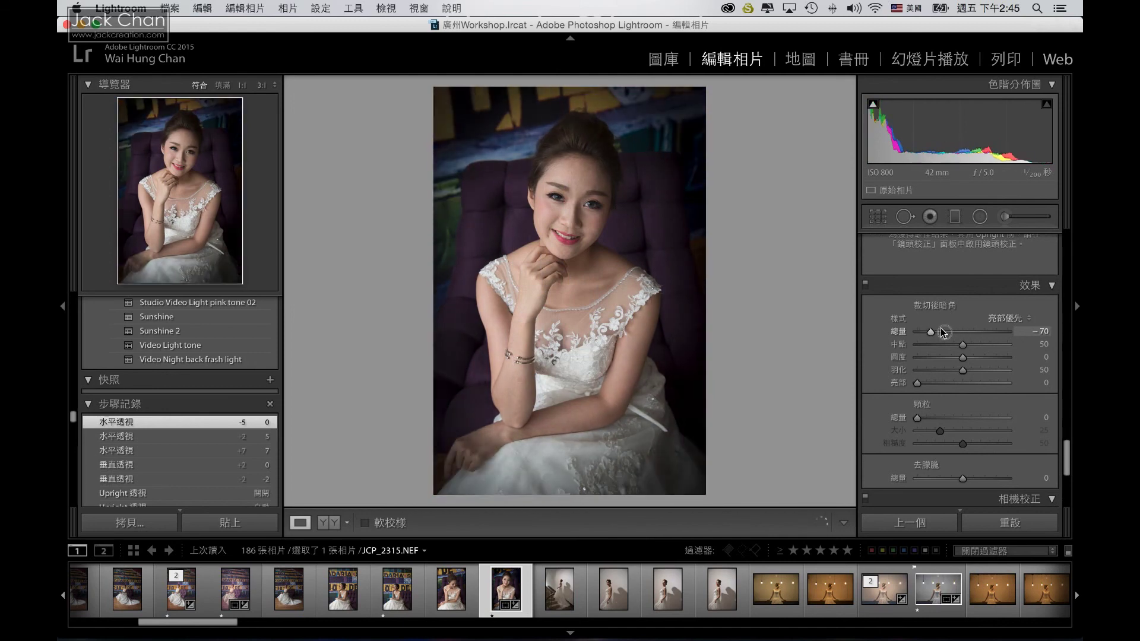
drag(933, 332, 996, 345)
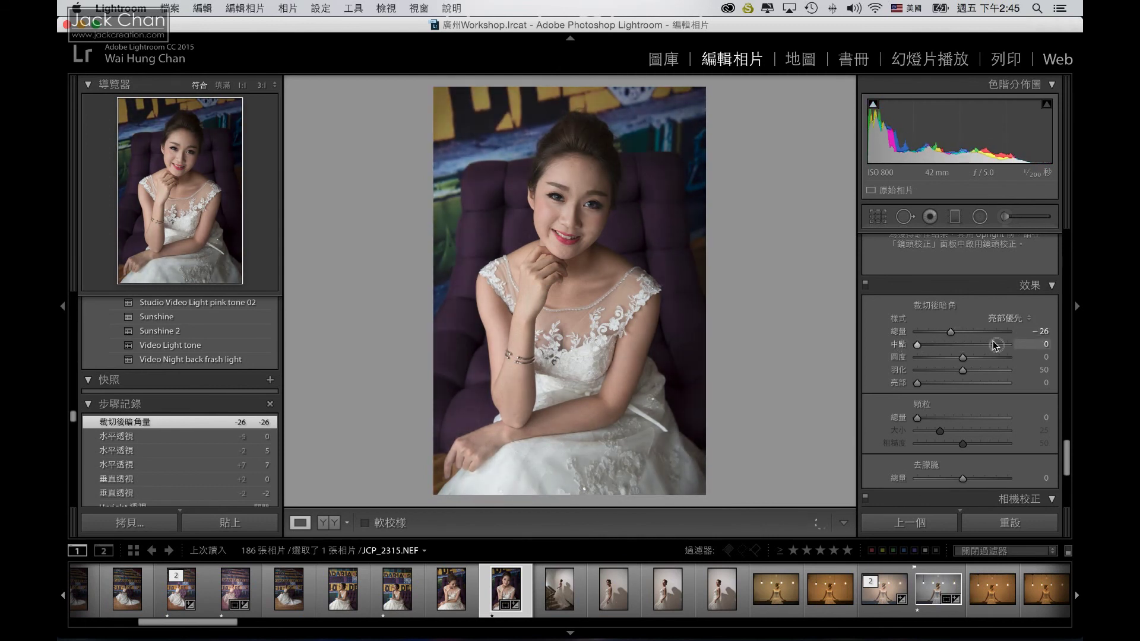
mouse_move(932, 347)
mouse_down()
mouse_move(1010, 345)
mouse_move(860, 347)
mouse_up()
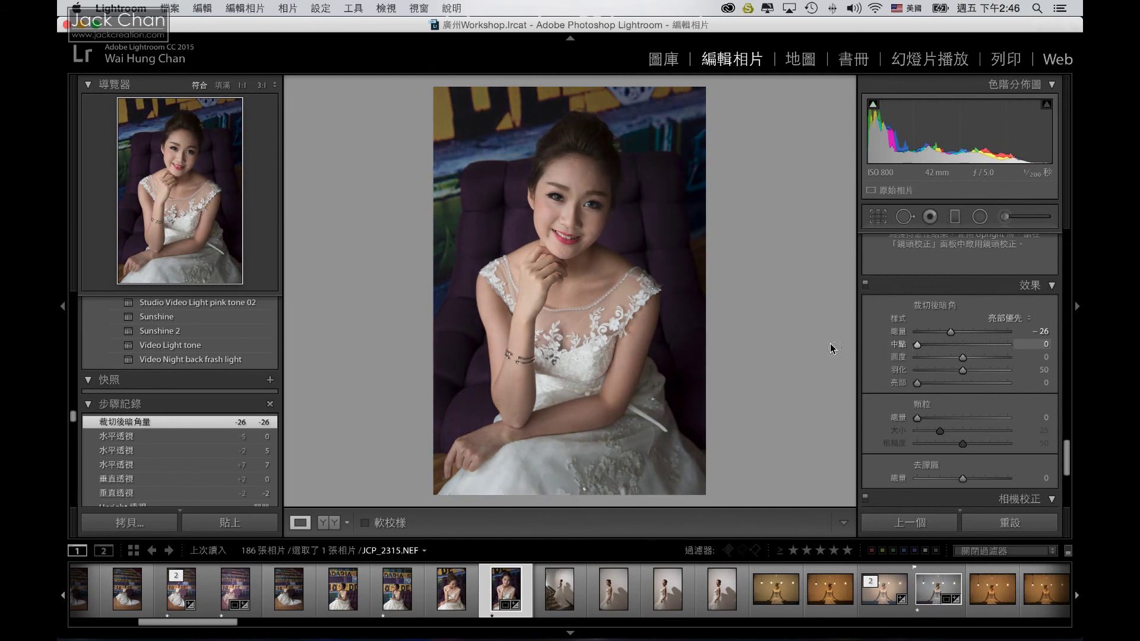
mouse_move(940, 349)
mouse_down()
mouse_move(1024, 359)
mouse_move(929, 360)
mouse_up()
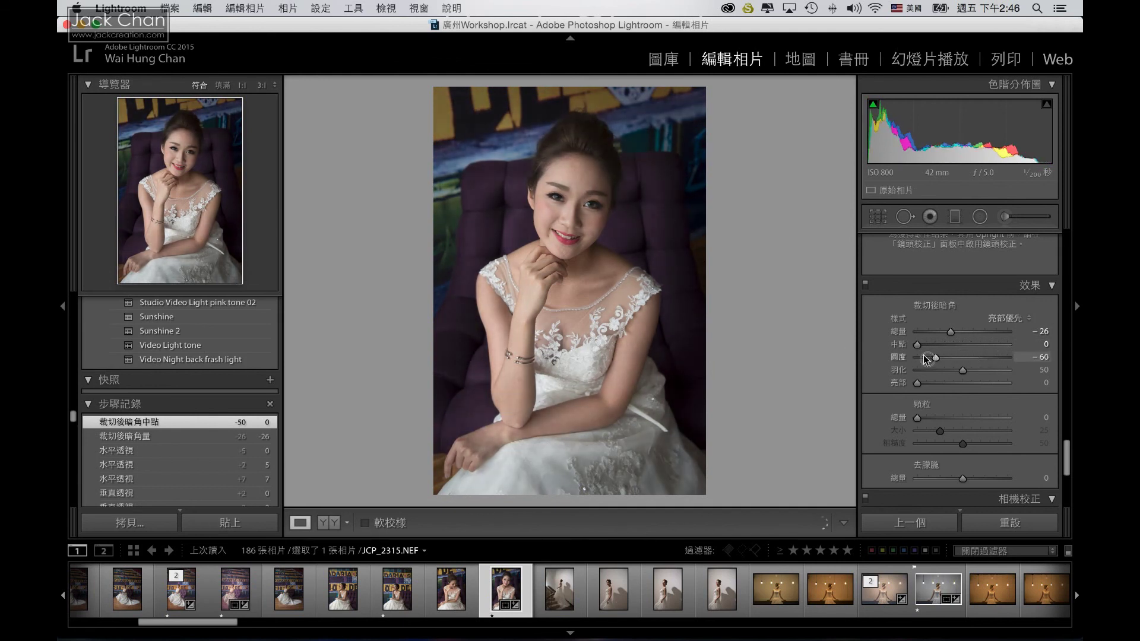
drag(929, 359, 913, 359)
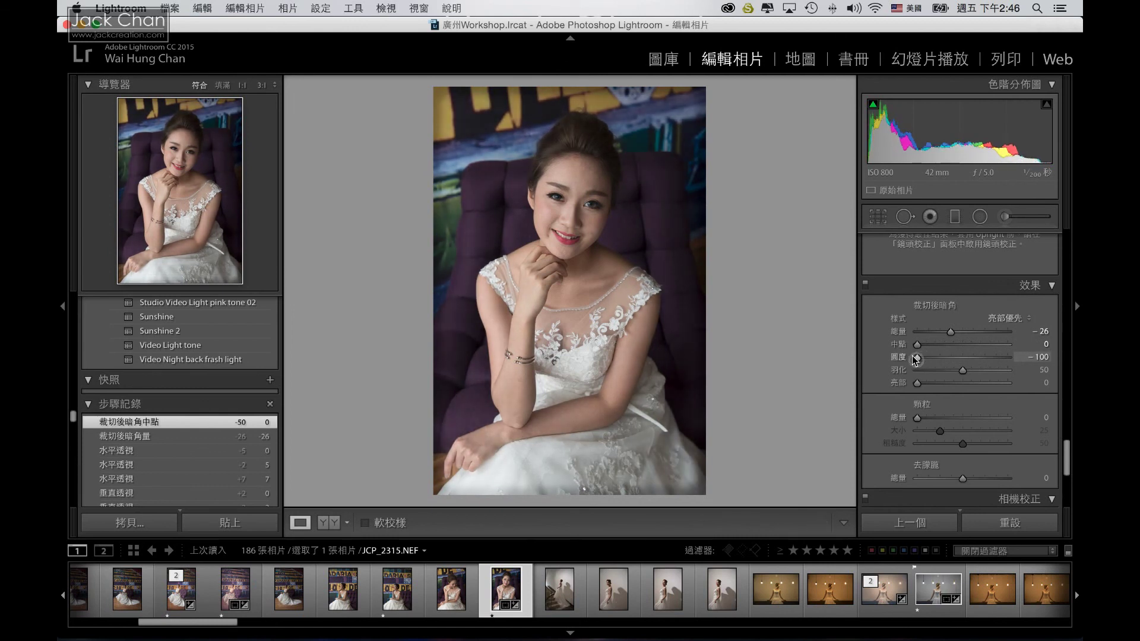
drag(914, 358, 1008, 362)
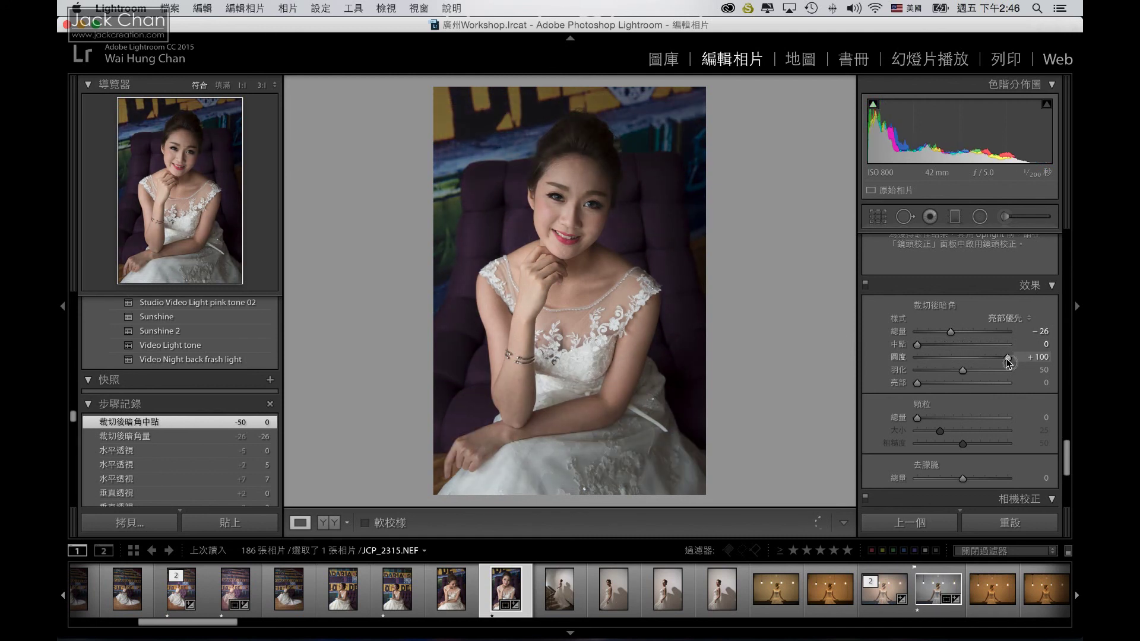
drag(956, 358, 1001, 358)
double_click(959, 359)
double_click(962, 358)
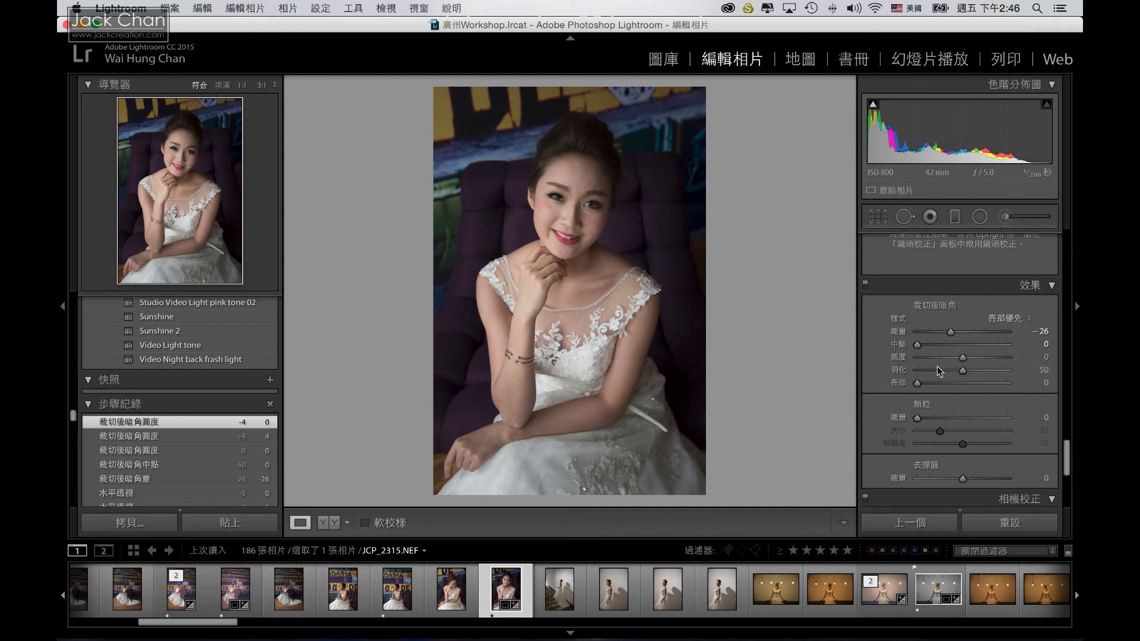
Set vignette Feather to 100 and settle the Amount at -26.
drag(962, 372, 868, 374)
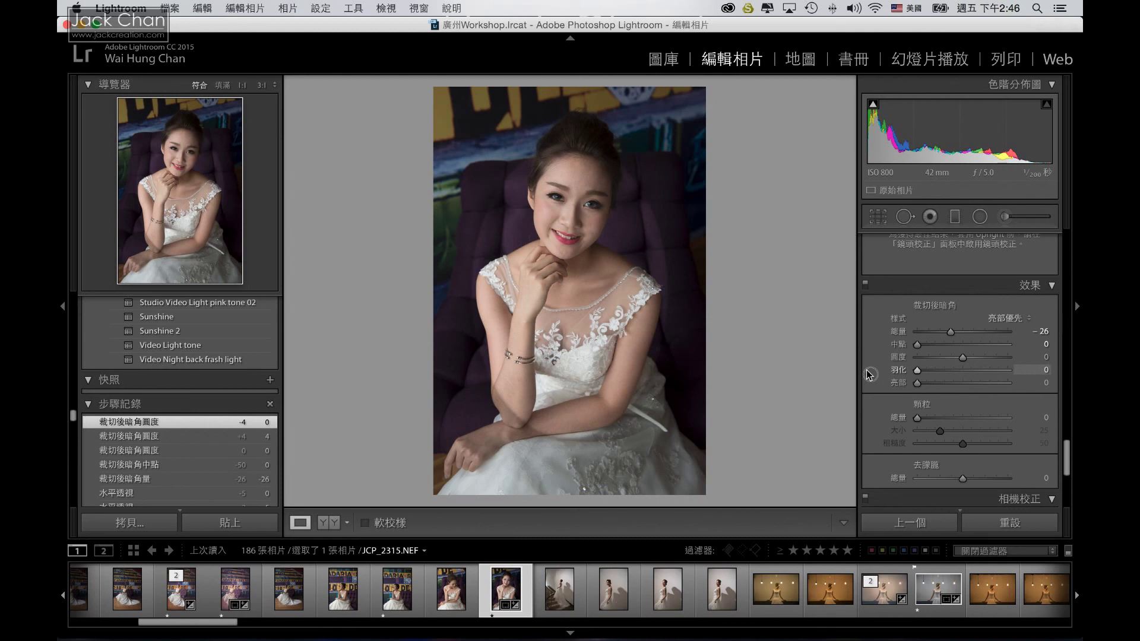
drag(868, 374, 1008, 369)
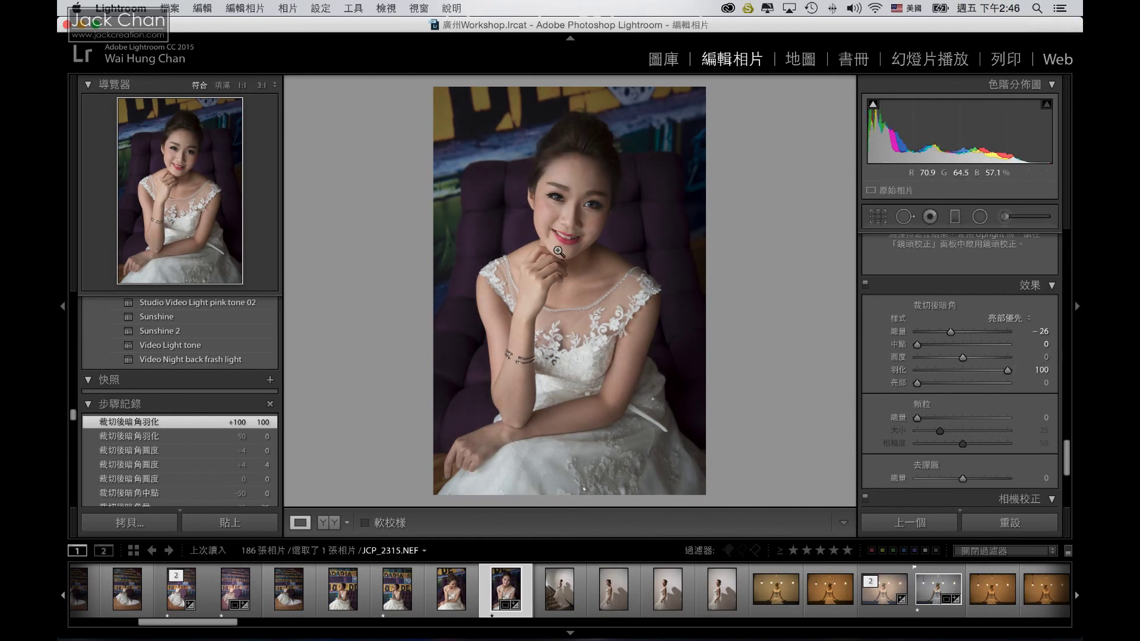
drag(951, 331, 950, 333)
mouse_move(916, 383)
mouse_down()
mouse_move(982, 383)
mouse_move(891, 381)
mouse_up()
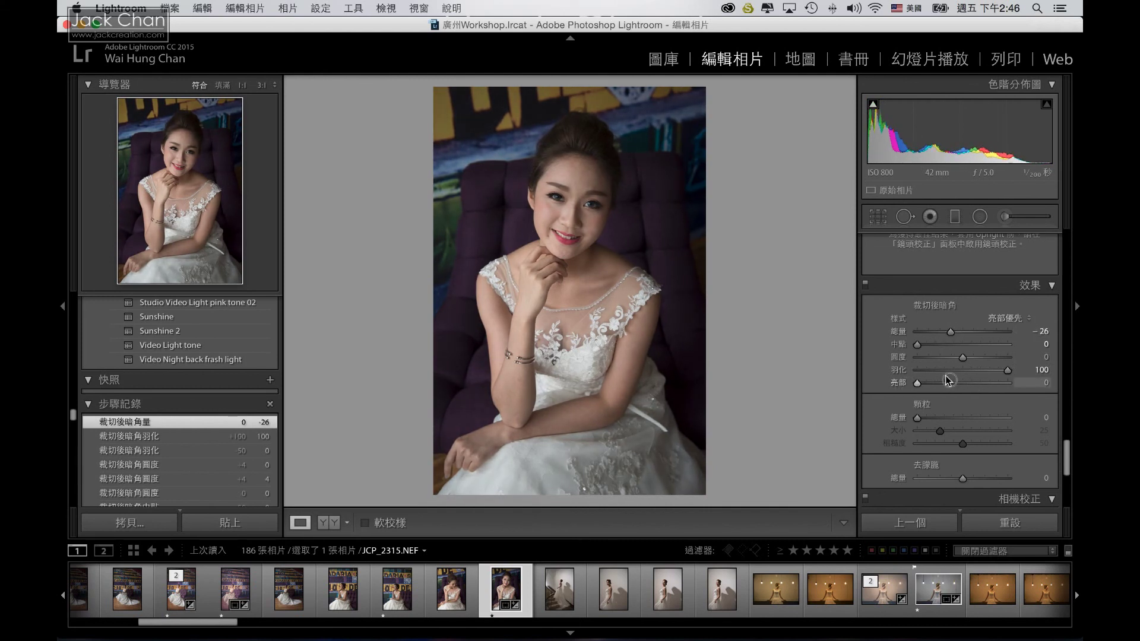
scroll(914, 388, down, 5)
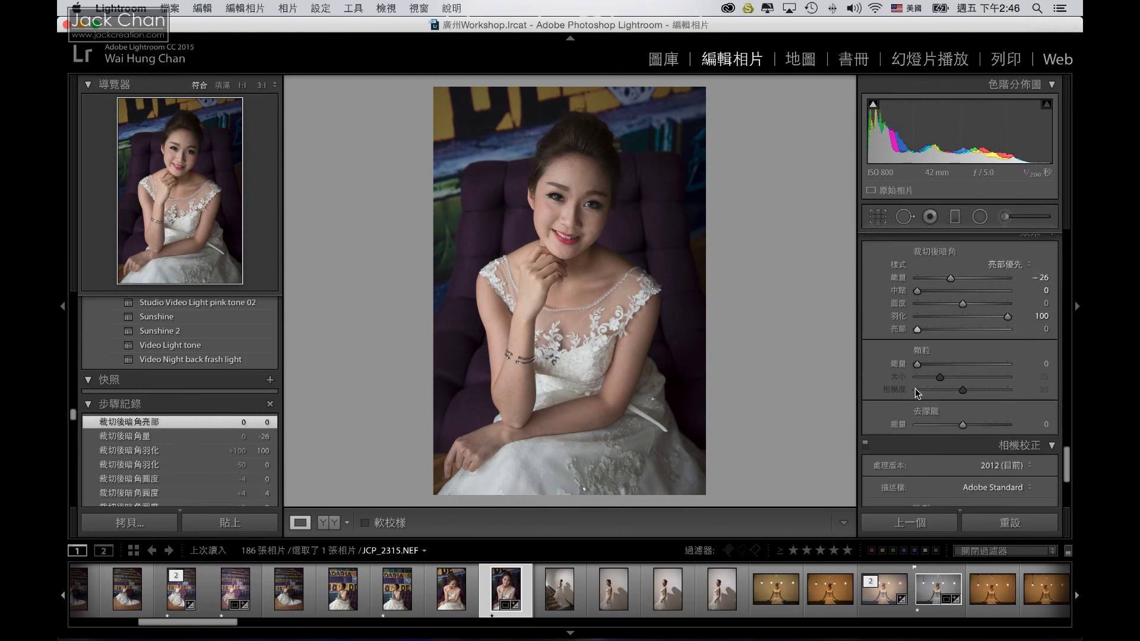
scroll(918, 394, down, 3)
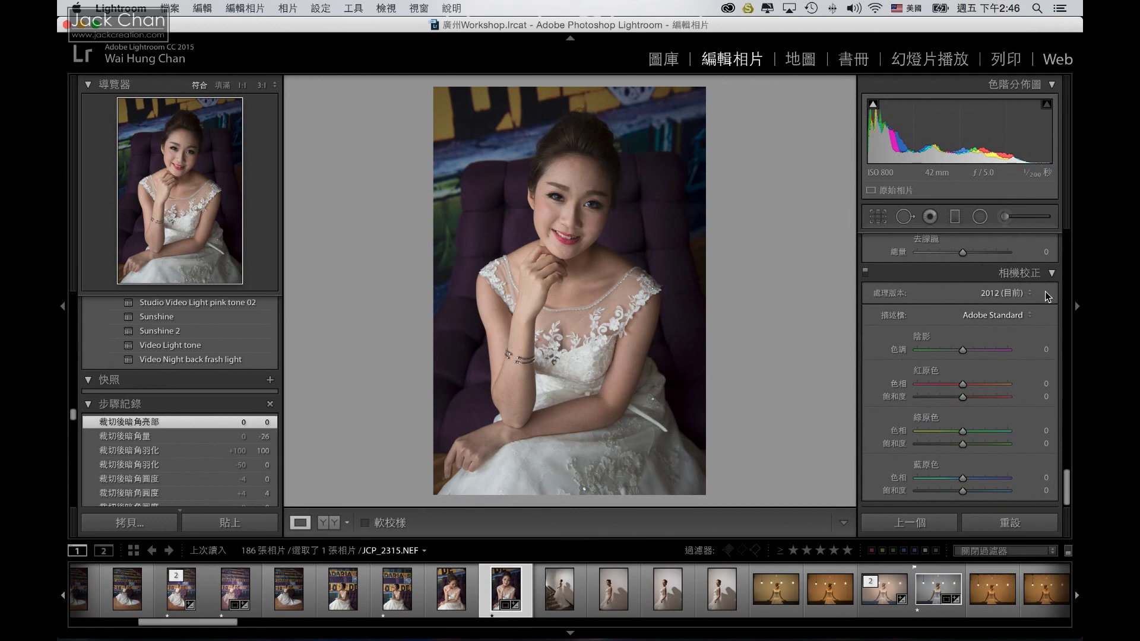
click(1018, 293)
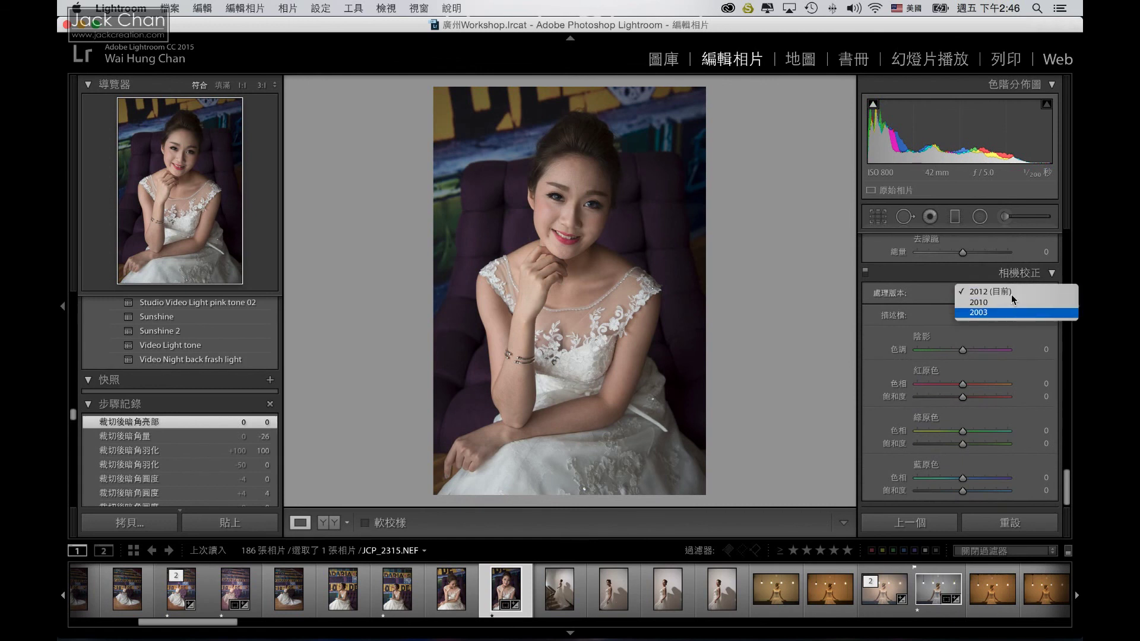
click(1010, 292)
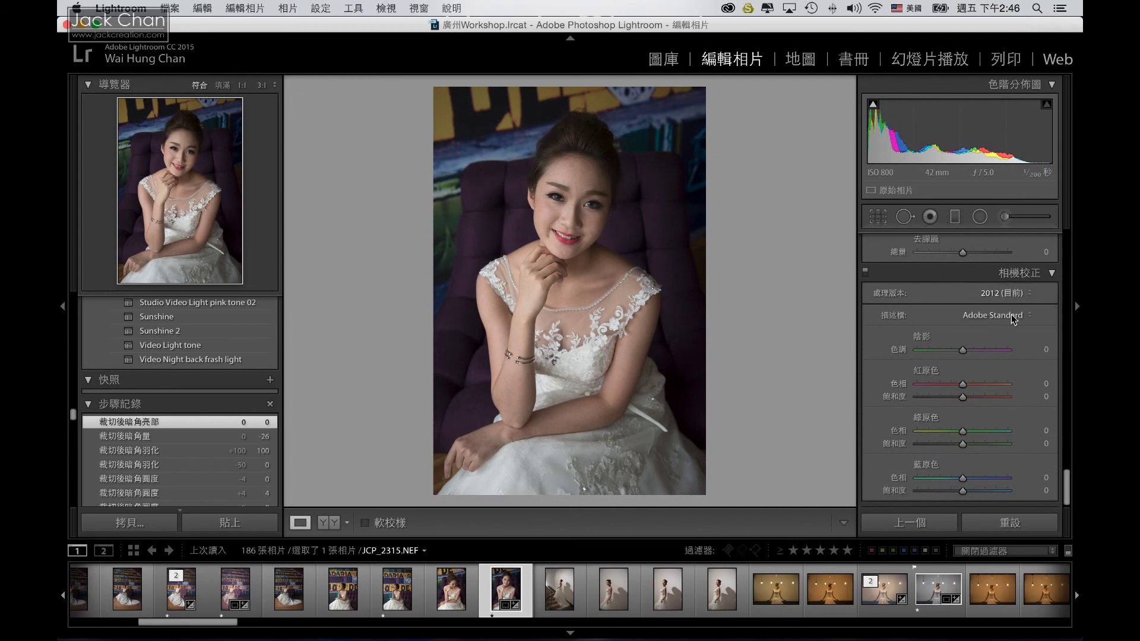
click(1014, 318)
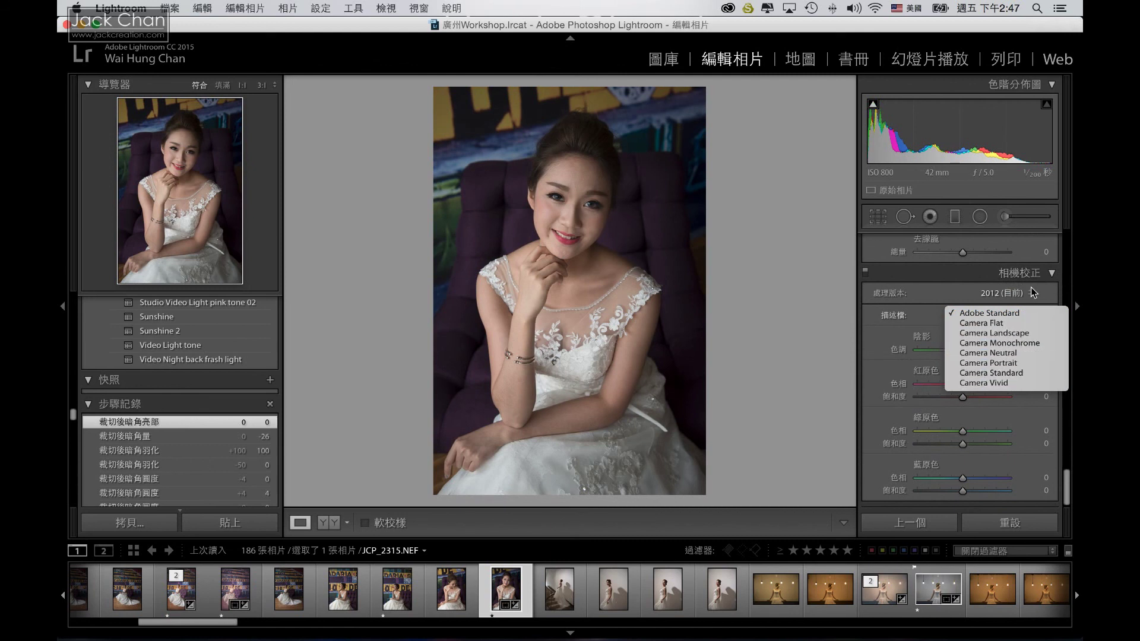
click(1049, 276)
scroll(978, 386, down, 1)
scroll(977, 383, up, 3)
scroll(976, 381, up, 3)
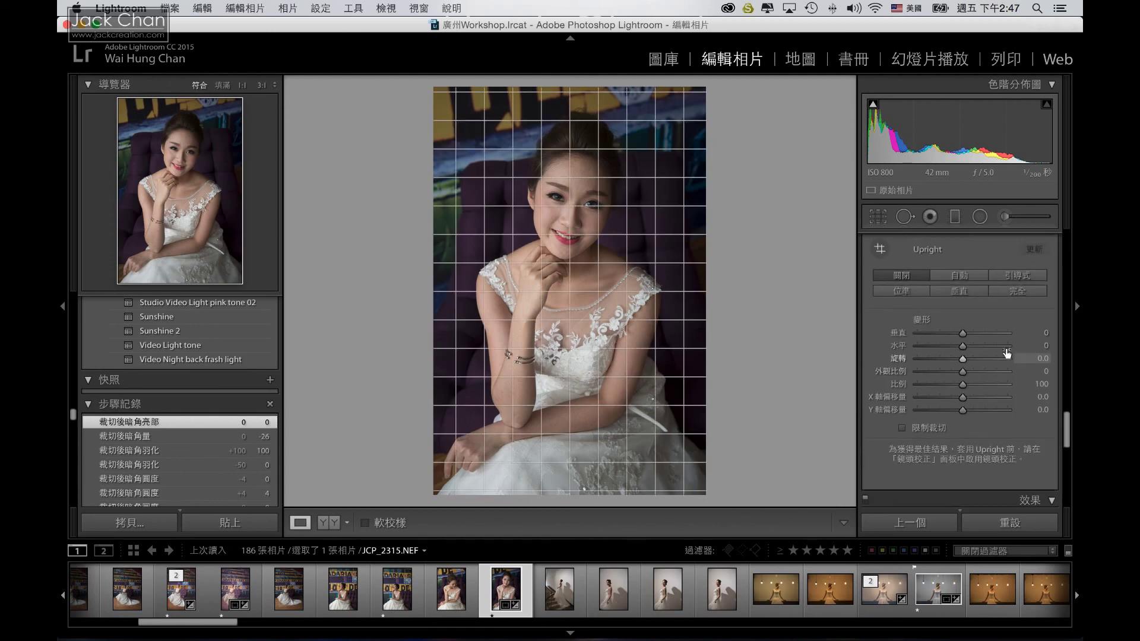
scroll(1007, 352, up, 5)
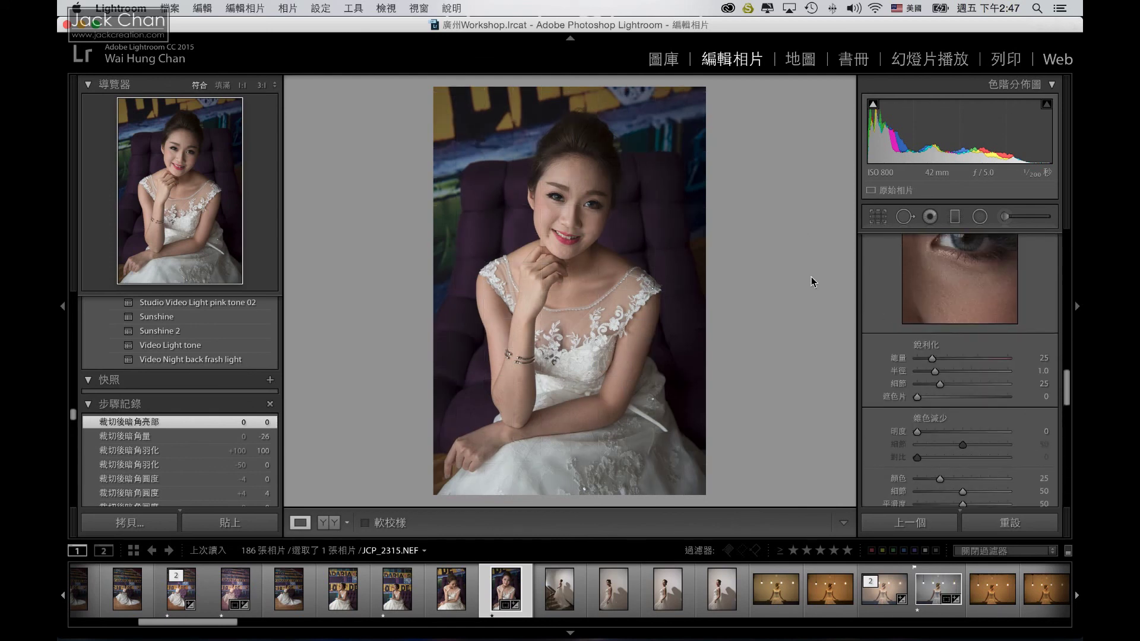